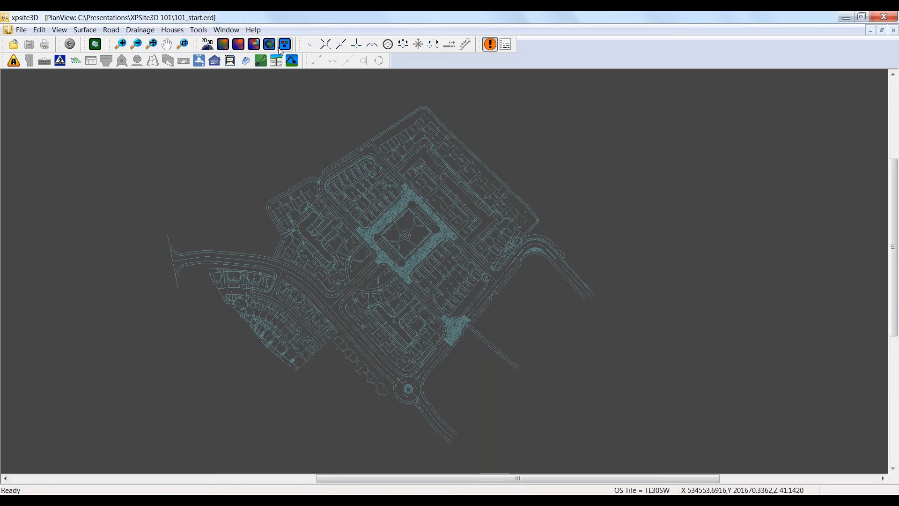
Step: Inspect the site surface and road layout in a 3D view, and close that view again
left_click(238, 43)
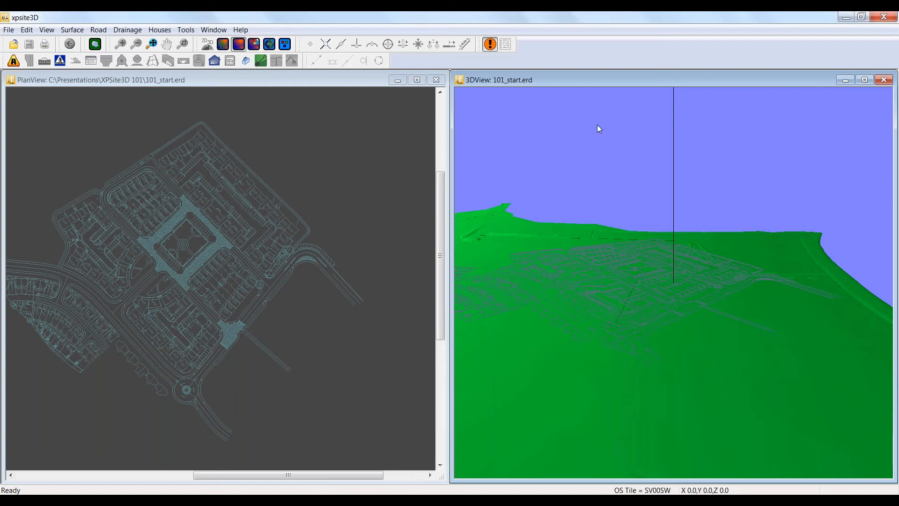
left_click(883, 79)
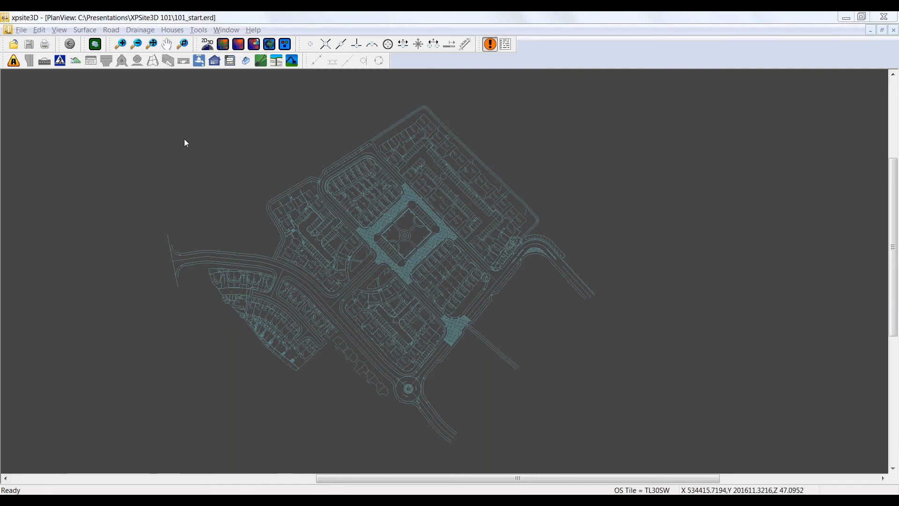
Step: Start a new centreline at the free end of the eastern road using vertex snapping, and snap its second point to the bend's arc
left_click(13, 60)
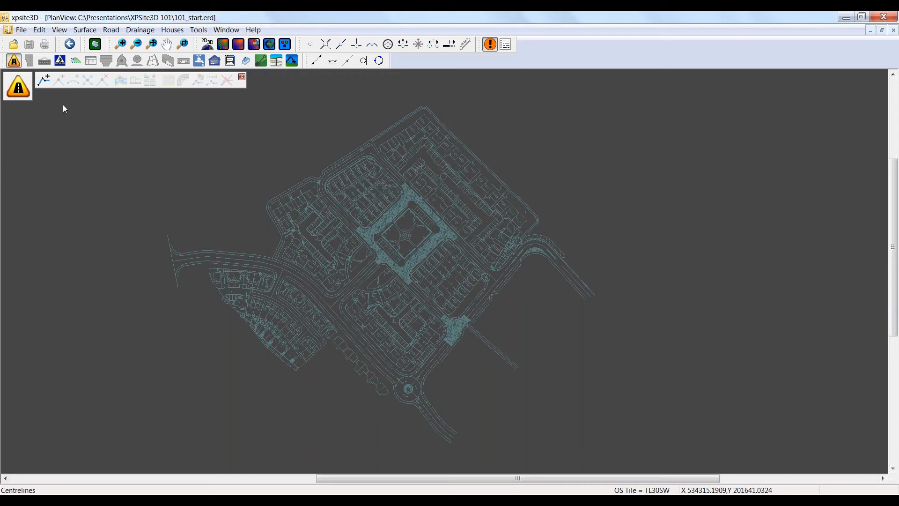
left_click(43, 81)
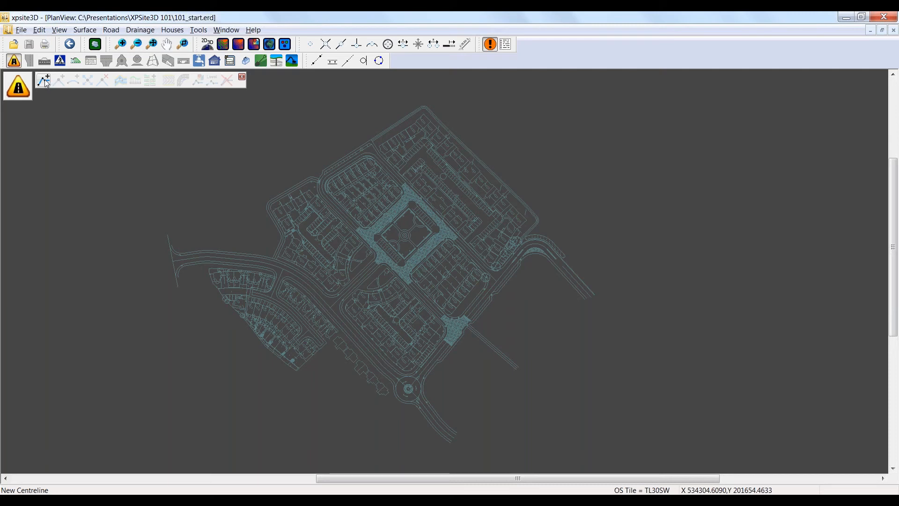
left_click(44, 80)
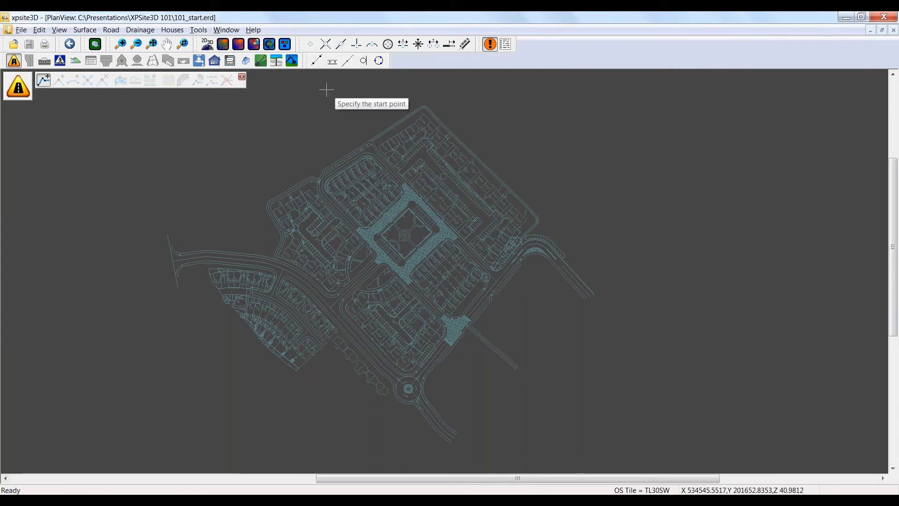
left_click(311, 46)
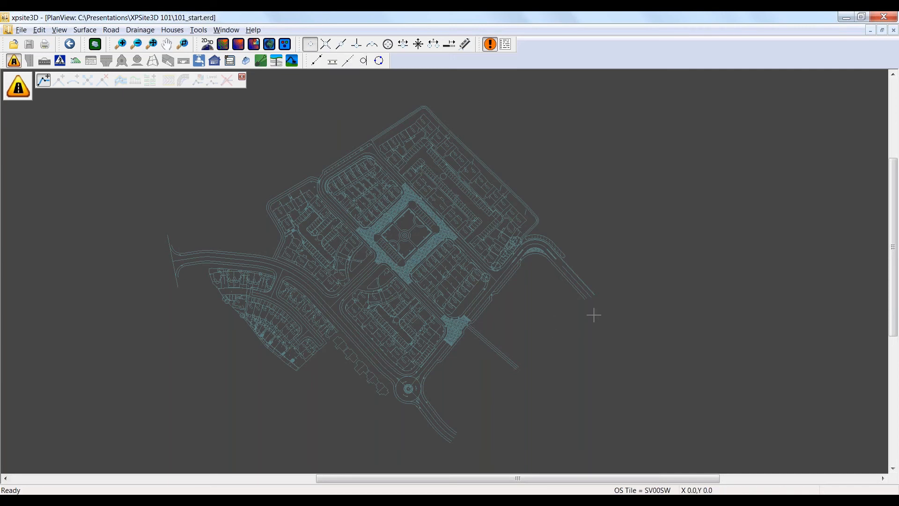
scroll(594, 316, "up", 2)
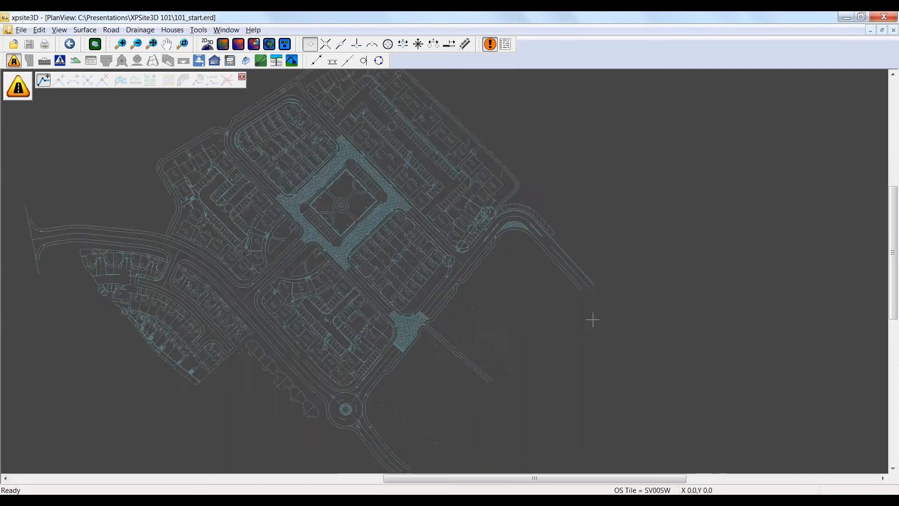
scroll(592, 320, "up", 4)
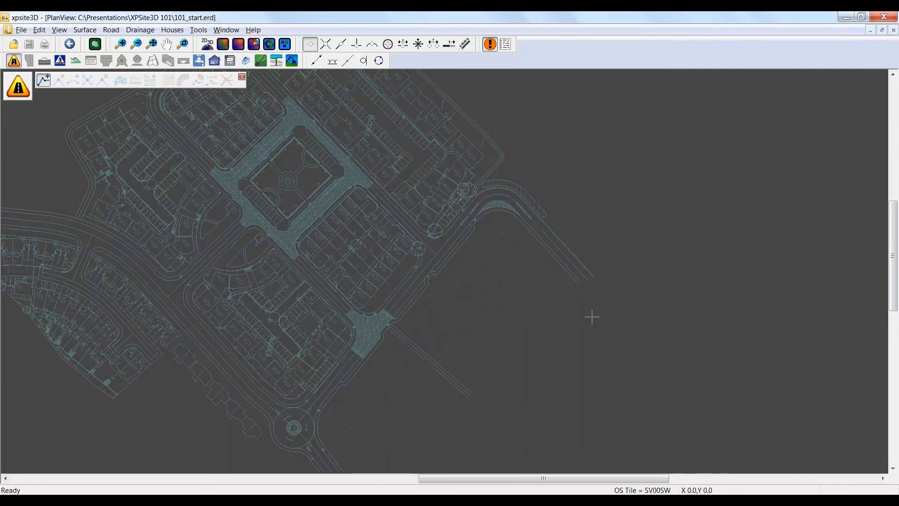
left_click(583, 268)
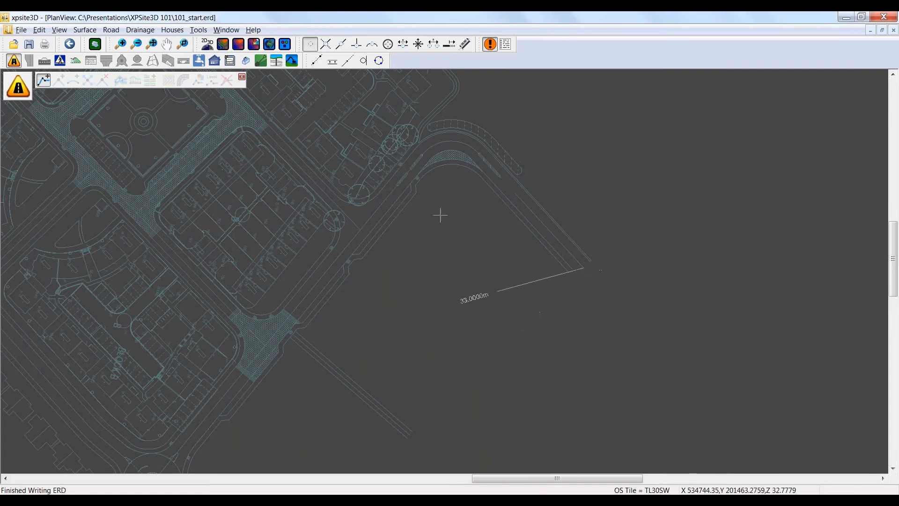
left_click(372, 44)
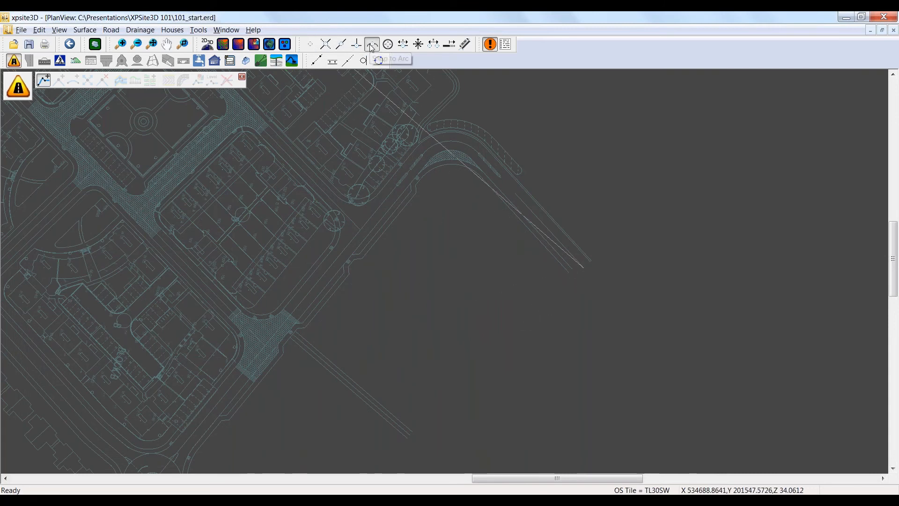
left_click(450, 141)
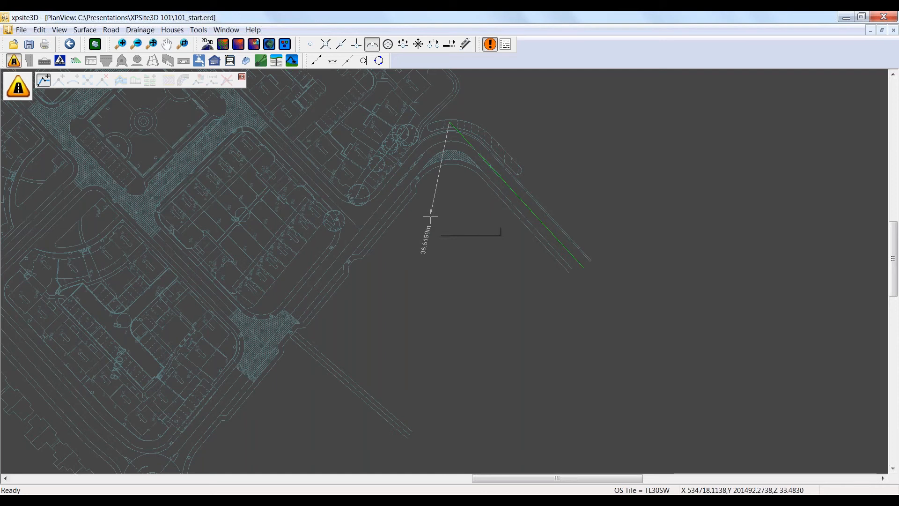
right_click(427, 228)
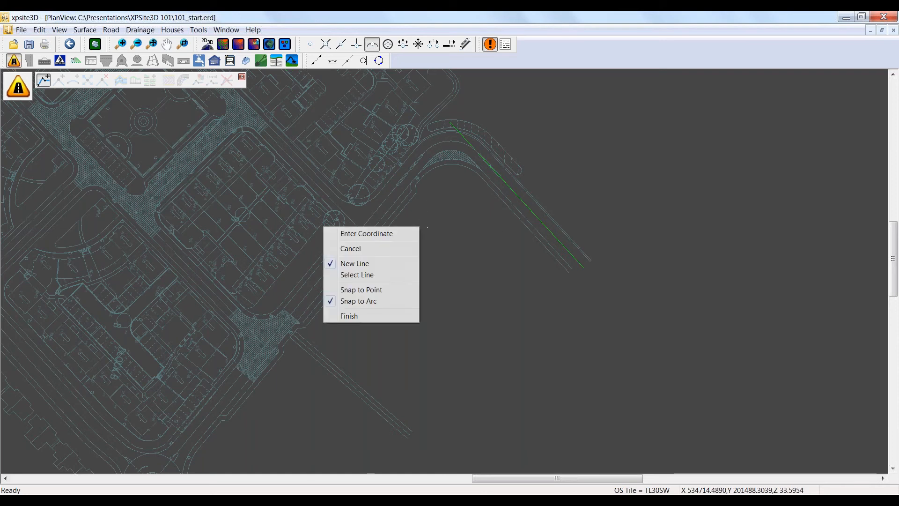
left_click(383, 233)
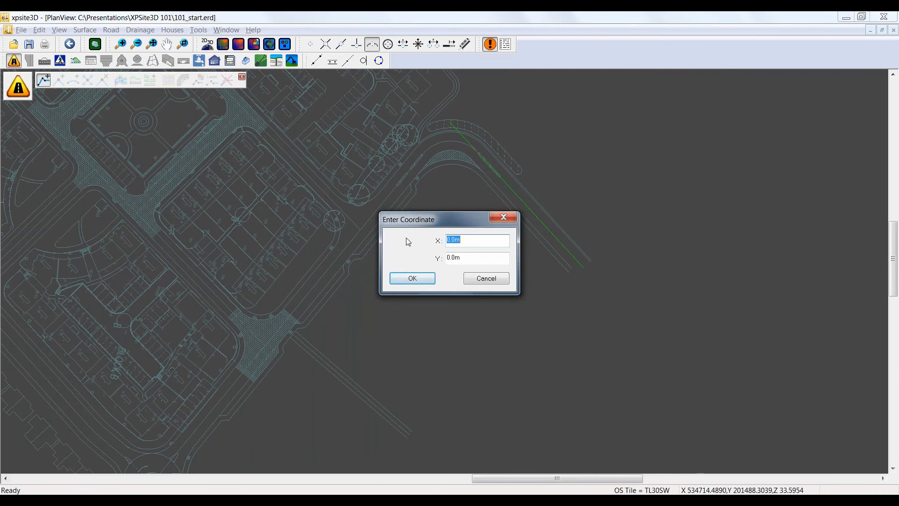
left_click(476, 280)
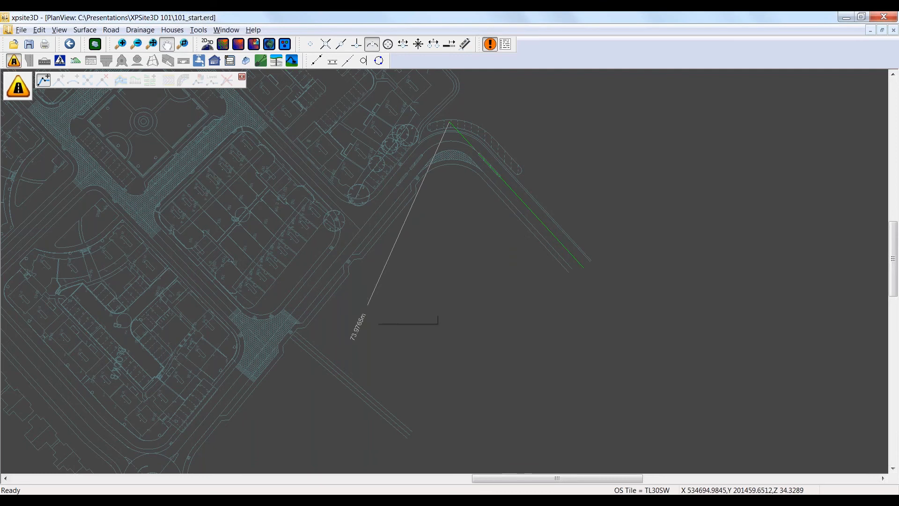
Step: Replace arc snapping with vertex snapping, place the centreline's last point at the roundabout's centre and finish the line
mouse_move(370, 298)
left_mouse_down()
mouse_move(442, 226)
mouse_move(367, 317)
mouse_move(398, 221)
left_mouse_up()
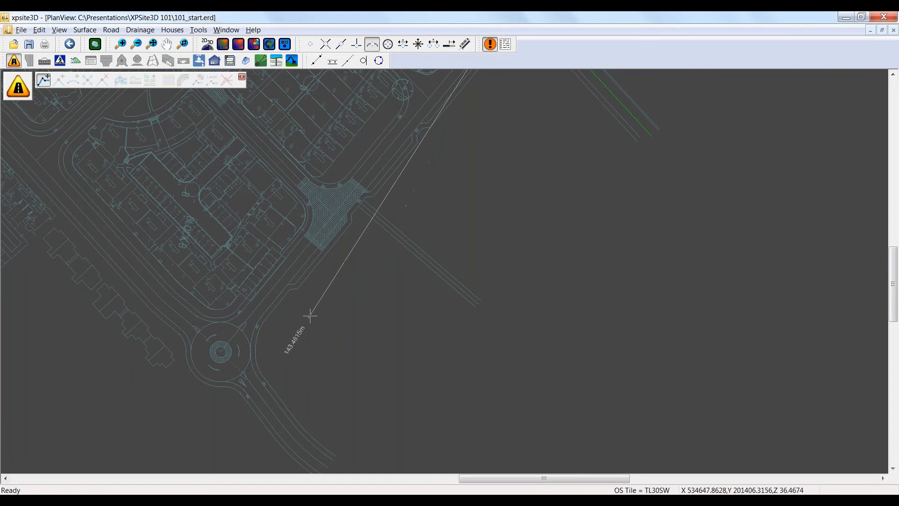
middle_click_drag(313, 310, 413, 161)
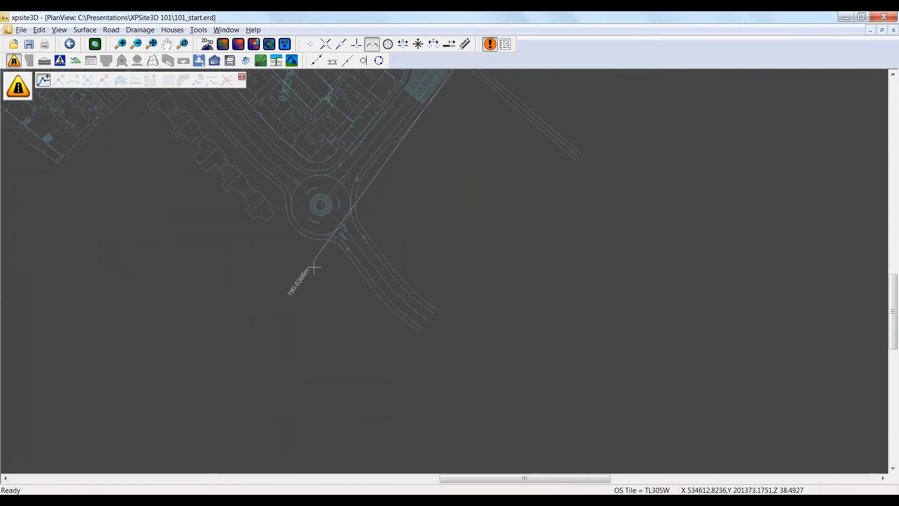
left_click(373, 44)
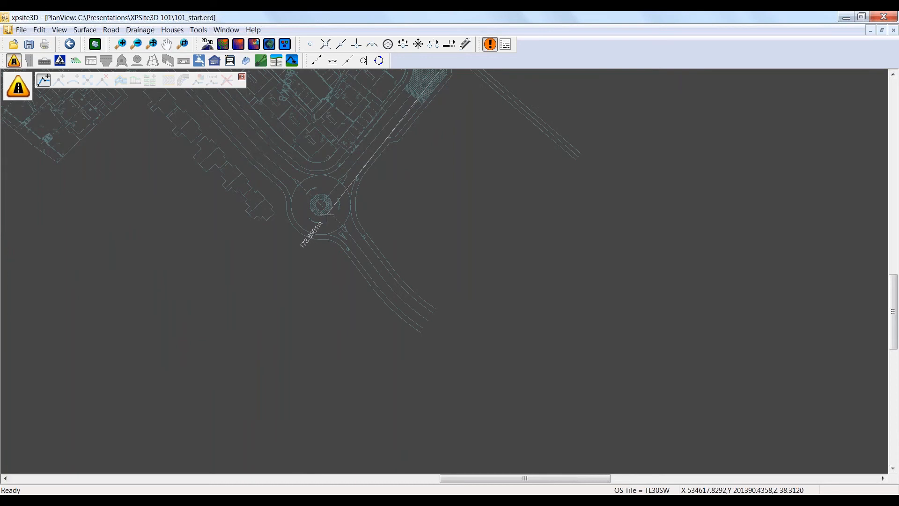
scroll(326, 212, "up", 3)
scroll(326, 212, "up", 1)
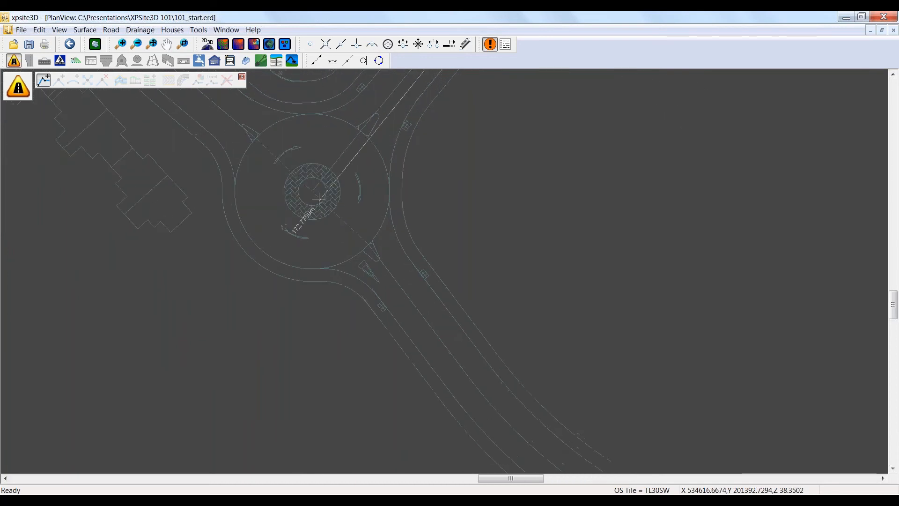
left_click(310, 44)
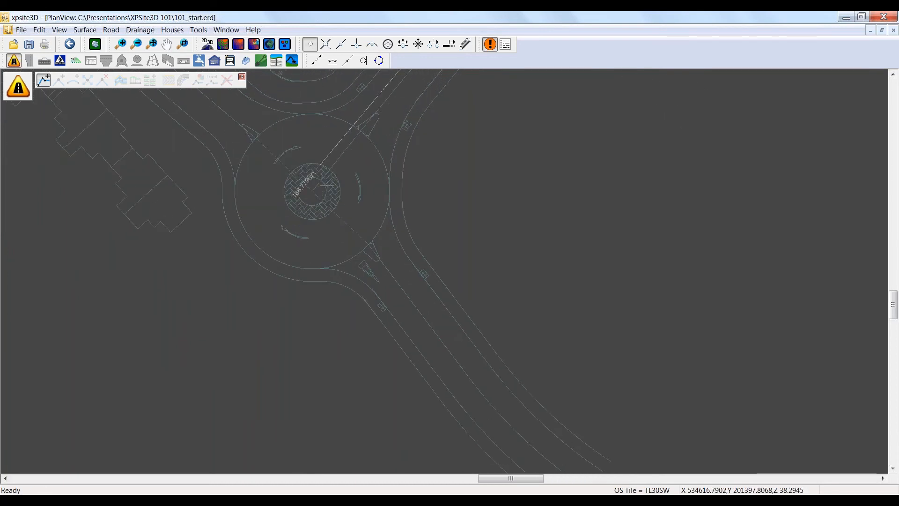
scroll(323, 189, "up", 2)
scroll(305, 193, "up", 2)
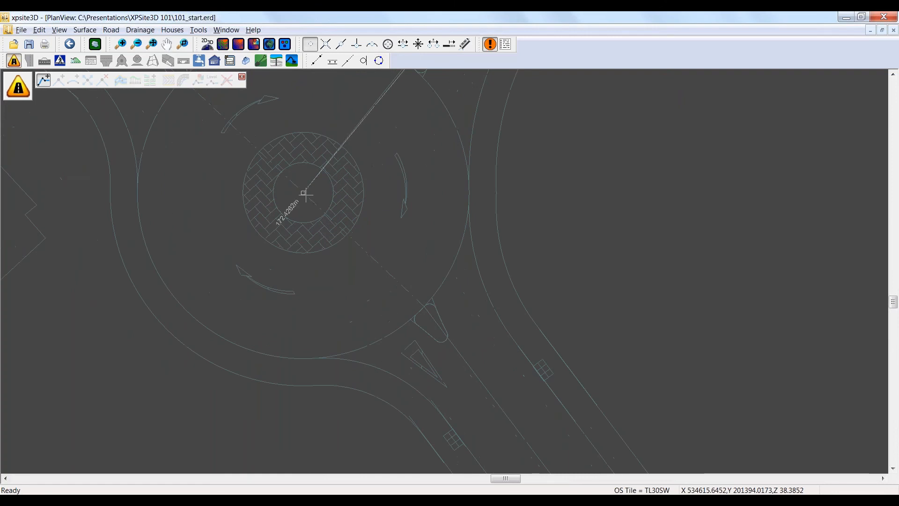
right_click(241, 285)
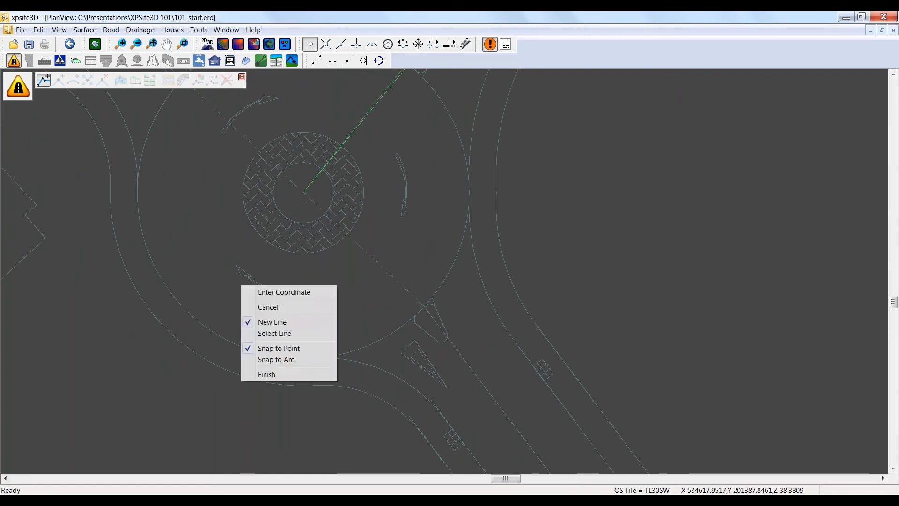
left_click(270, 374)
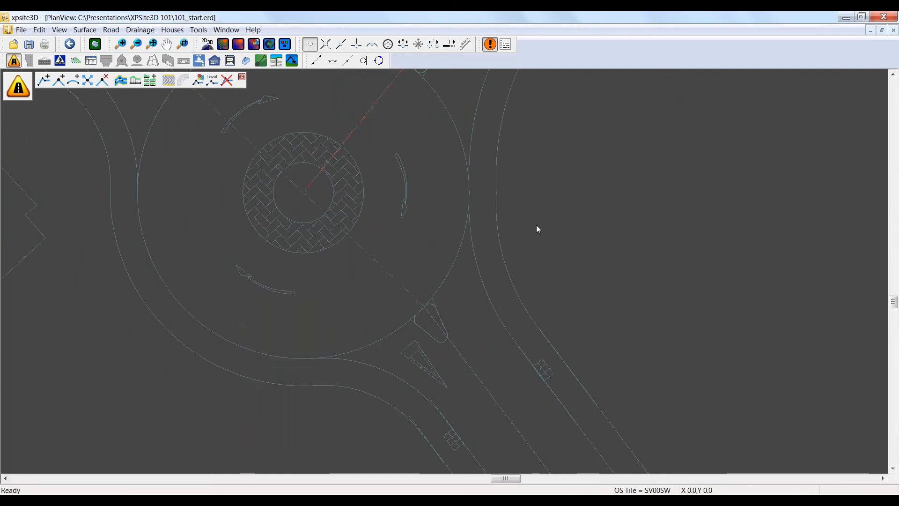
Step: Turn off vertex snapping and add a point to the centreline's long straight, placed well off the road on its southeast side
scroll(560, 211, "down", 2)
scroll(584, 203, "down", 2)
middle_click_drag(612, 192, 330, 313)
scroll(471, 217, "down", 2)
scroll(489, 203, "down", 3)
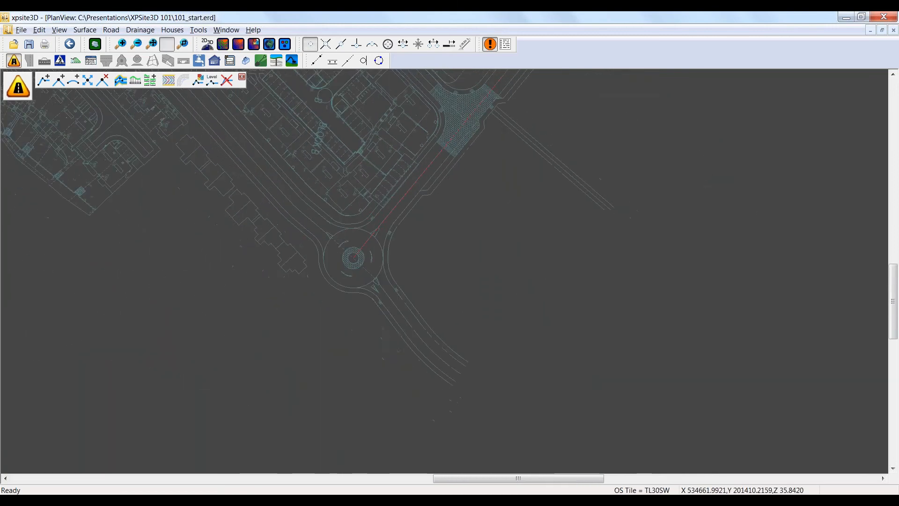
middle_click_drag(461, 217, 327, 320)
middle_click_drag(488, 188, 425, 258)
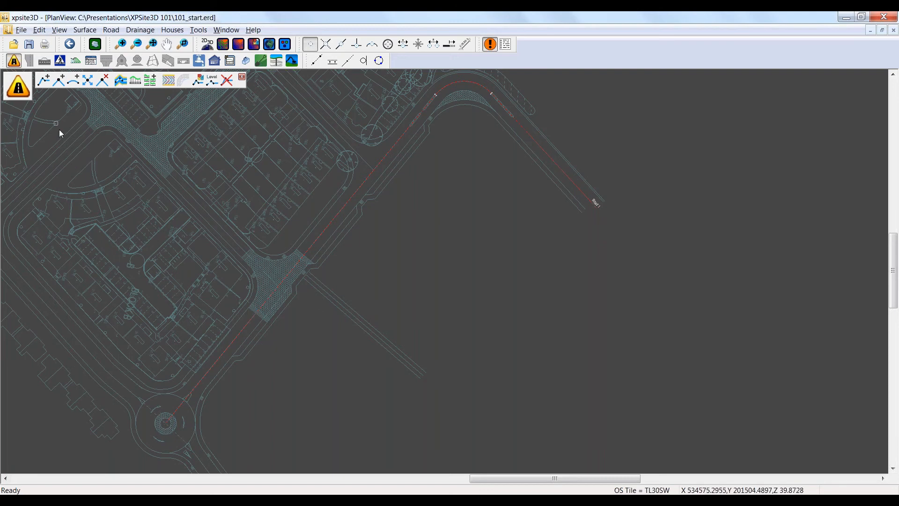
left_click(310, 45)
left_click(59, 81)
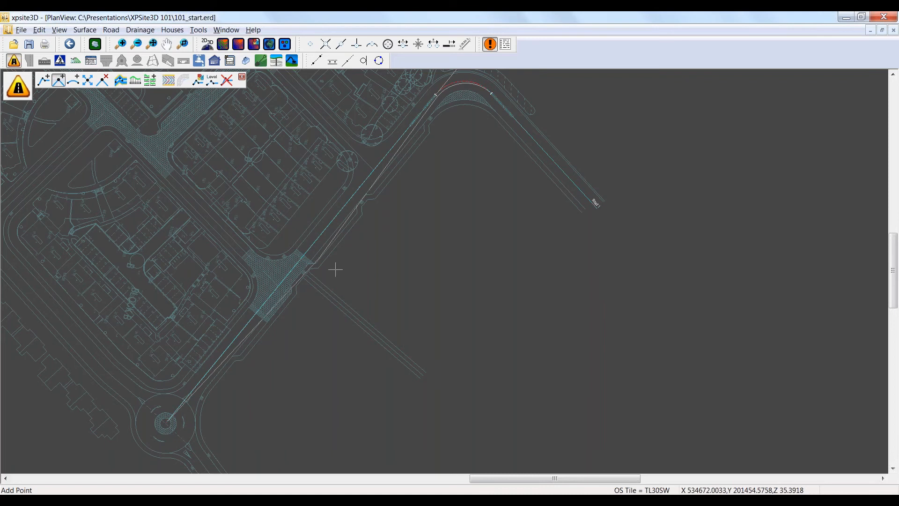
right_click(288, 284)
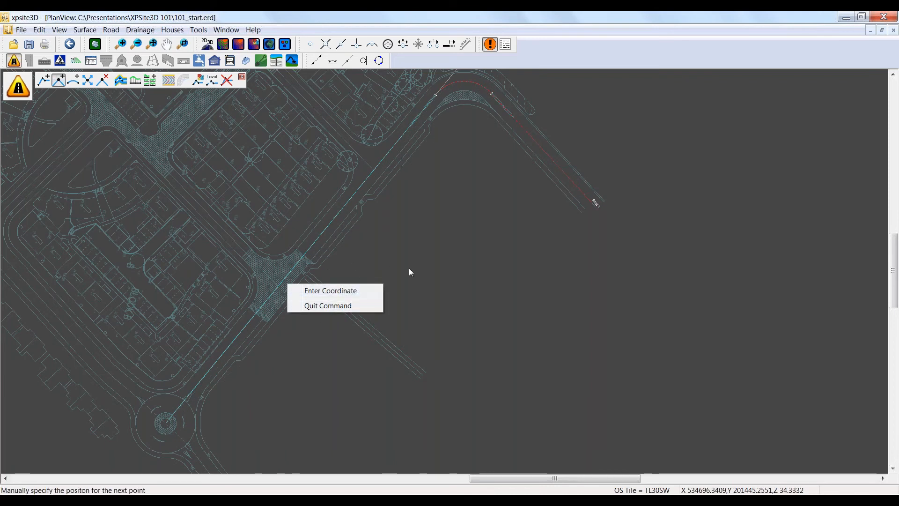
left_click(384, 284)
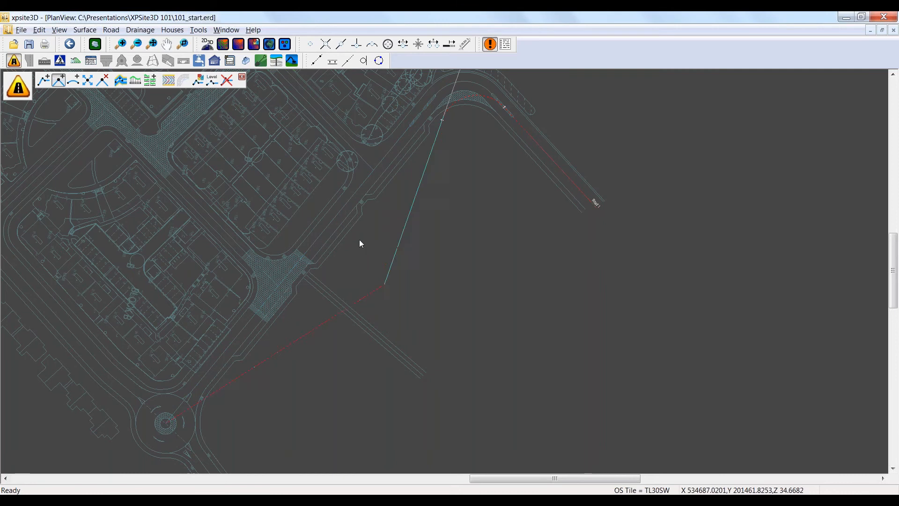
Step: Move the added centreline point a little closer to the road
left_click(88, 80)
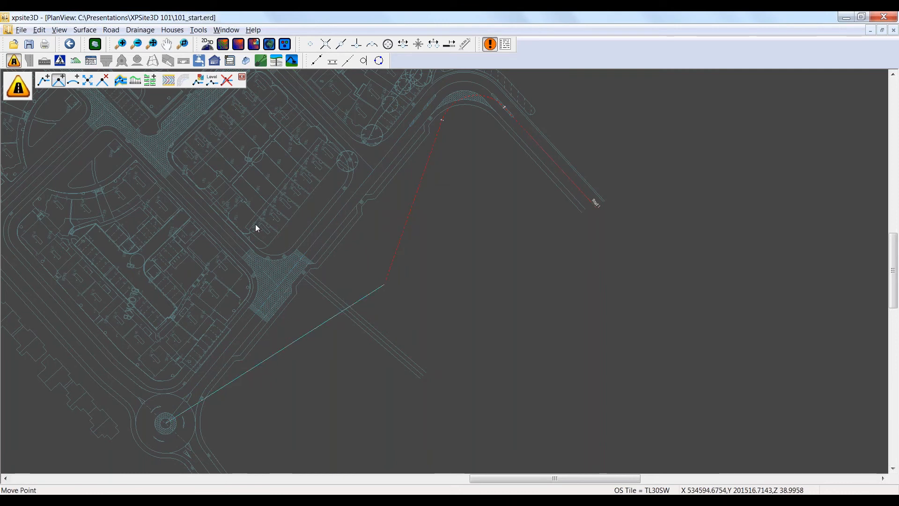
left_click(383, 284)
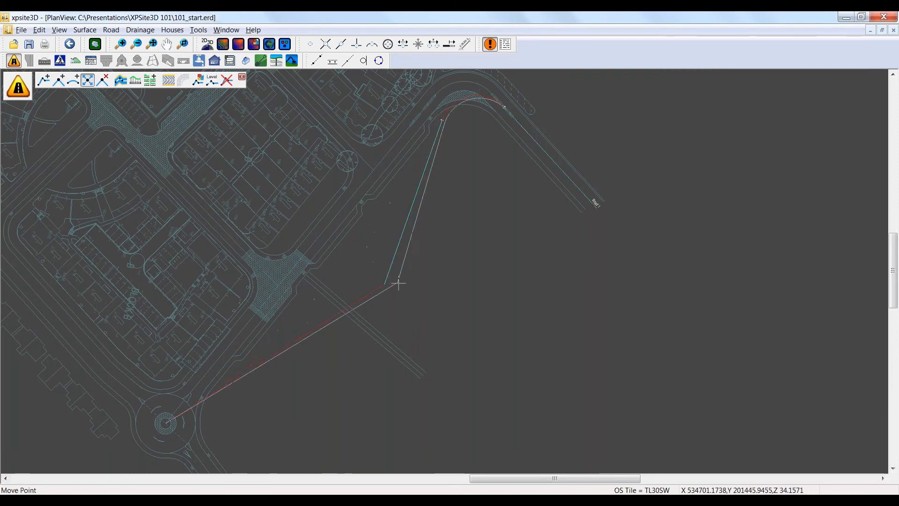
left_click(368, 263)
Step: Delete the added point from the centreline and leave the centreline tools
left_click(102, 80)
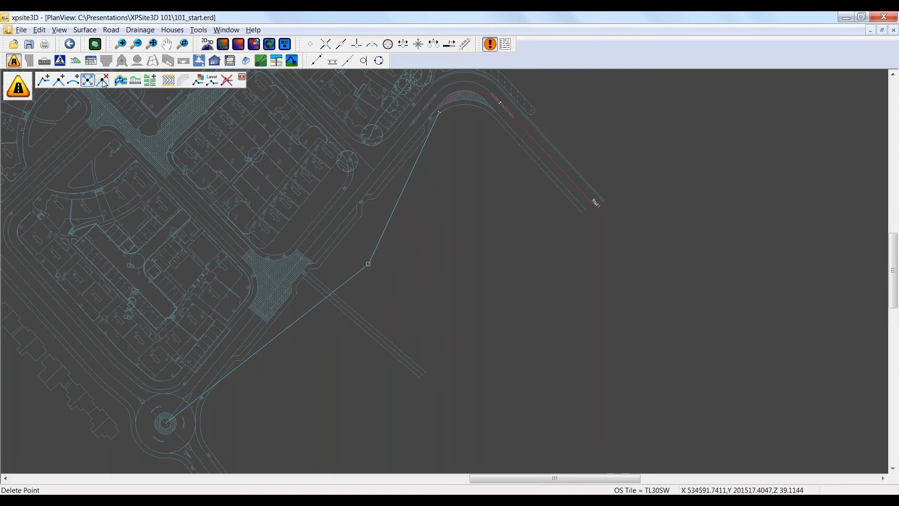
left_click(368, 264)
key("Escape")
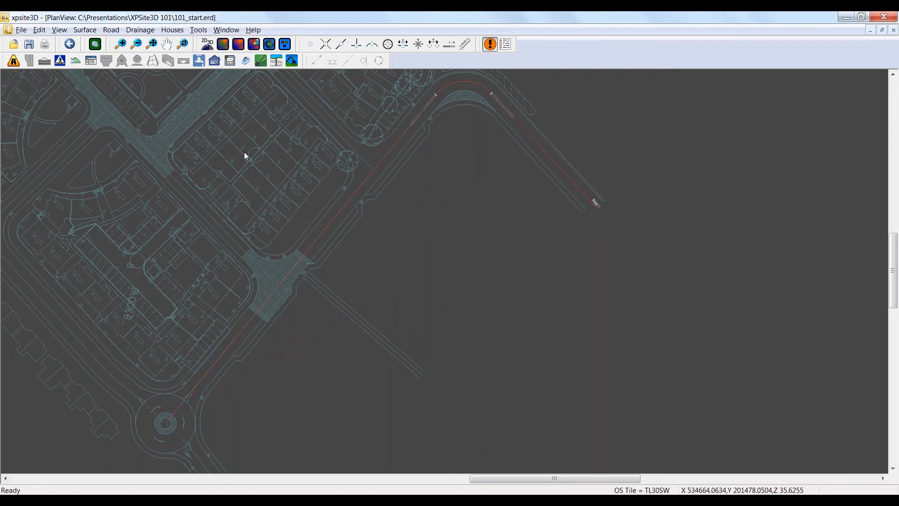
Step: Save the file and pick the road's left channel width, 3.3356 m, from the layout's kerb line using line snapping
key("ctrl+s")
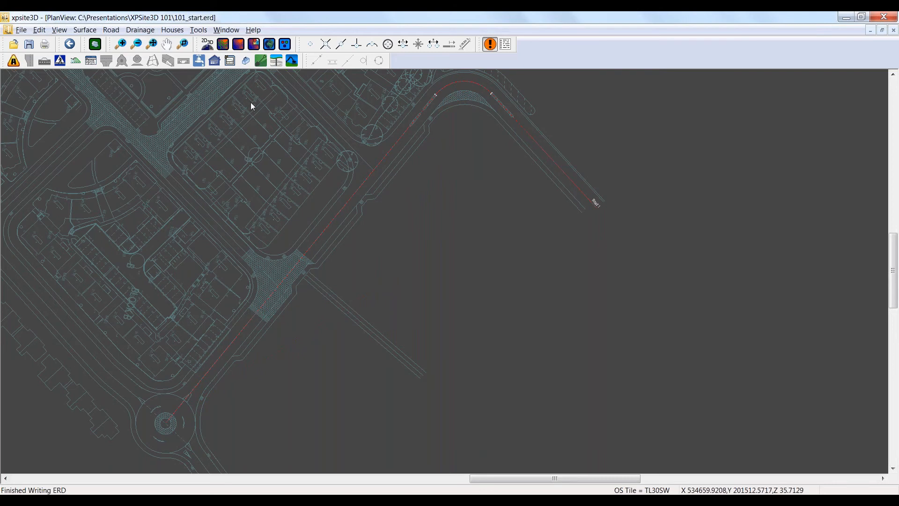
left_click(13, 62)
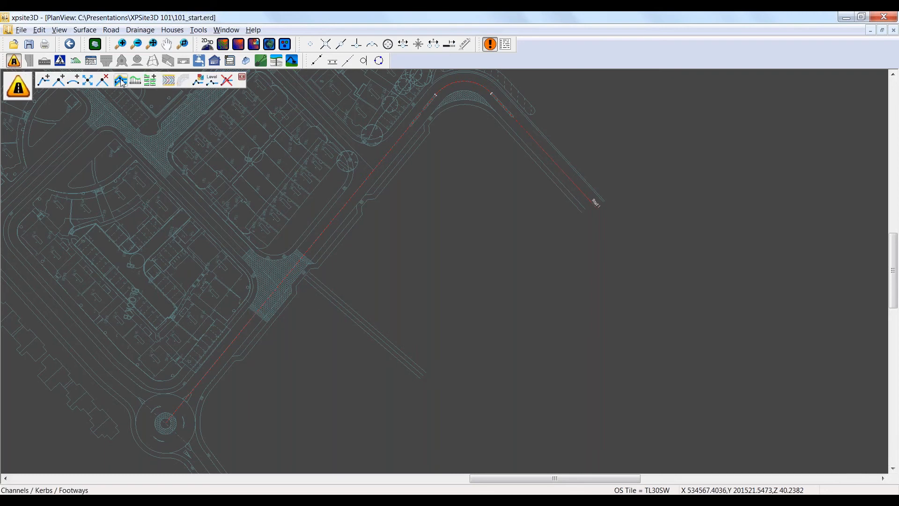
left_click(120, 81)
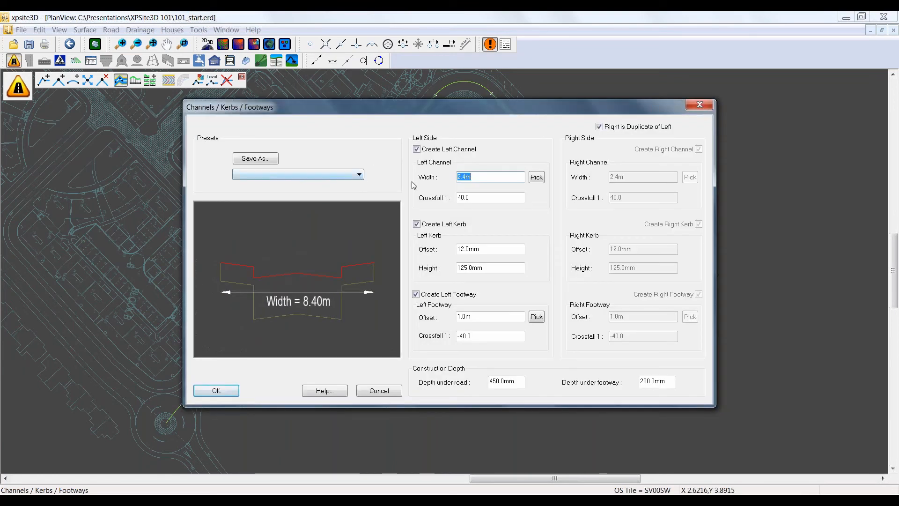
left_click_drag(366, 106, 324, 102)
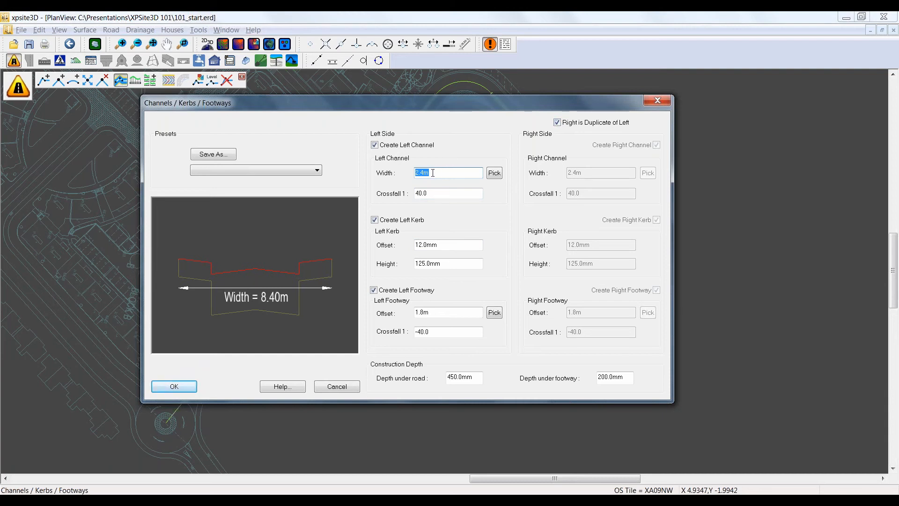
left_click(494, 173)
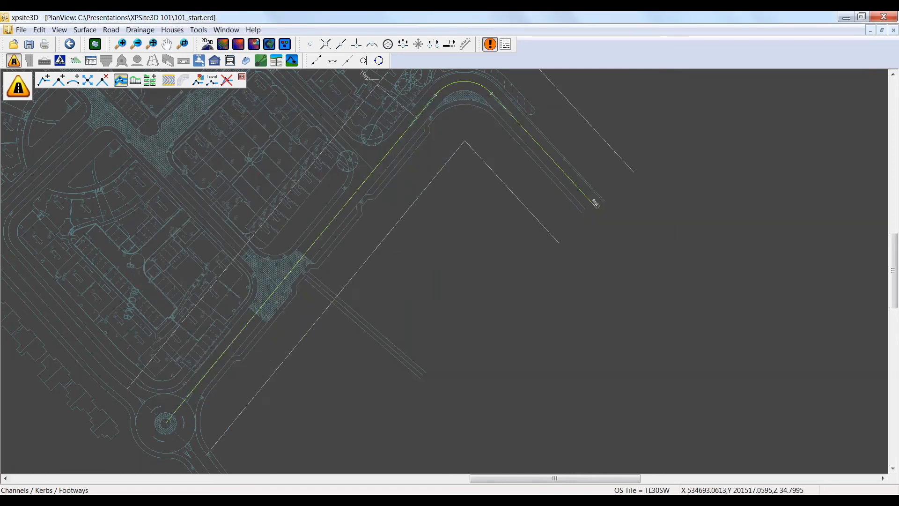
left_click(340, 44)
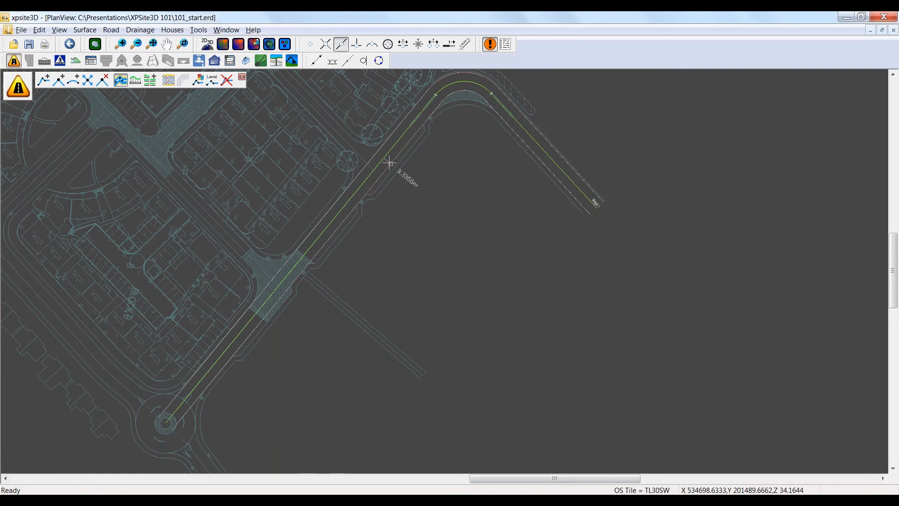
left_click(389, 162)
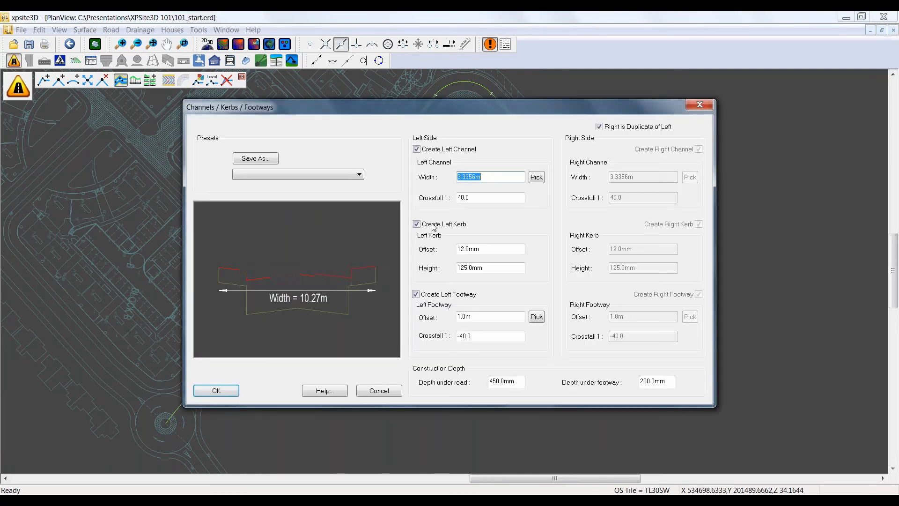
Step: Pick the left footway offset, 1.9829 m, from the back-of-footway line on the southeast side of the long straight
left_click(536, 317)
scroll(375, 224, "up", 5)
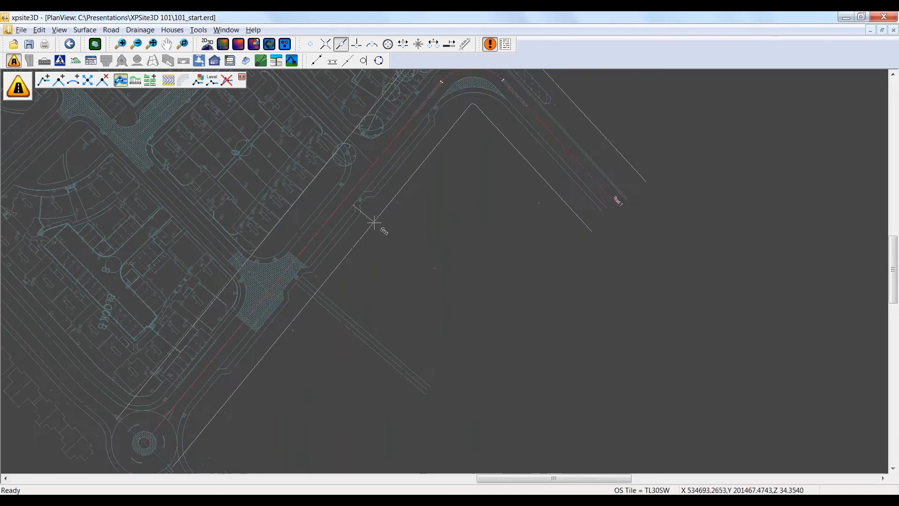
scroll(361, 216, "up", 2)
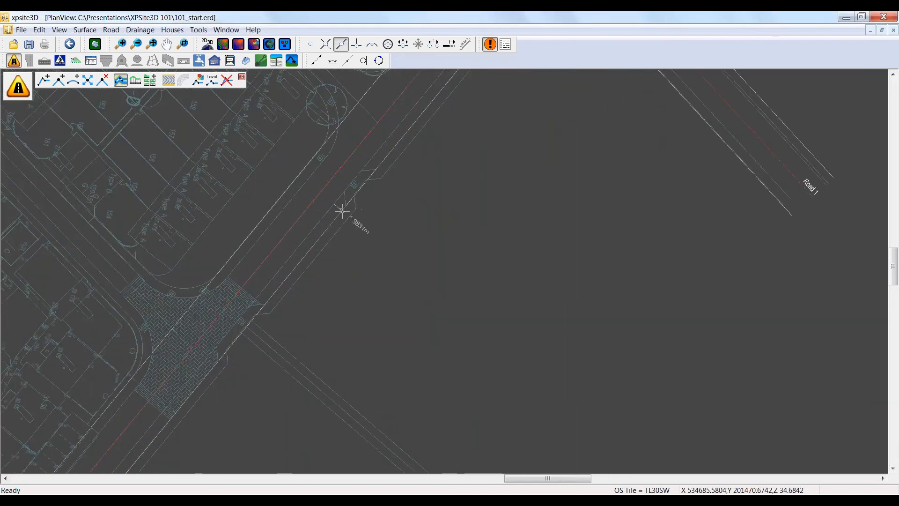
left_click(356, 221)
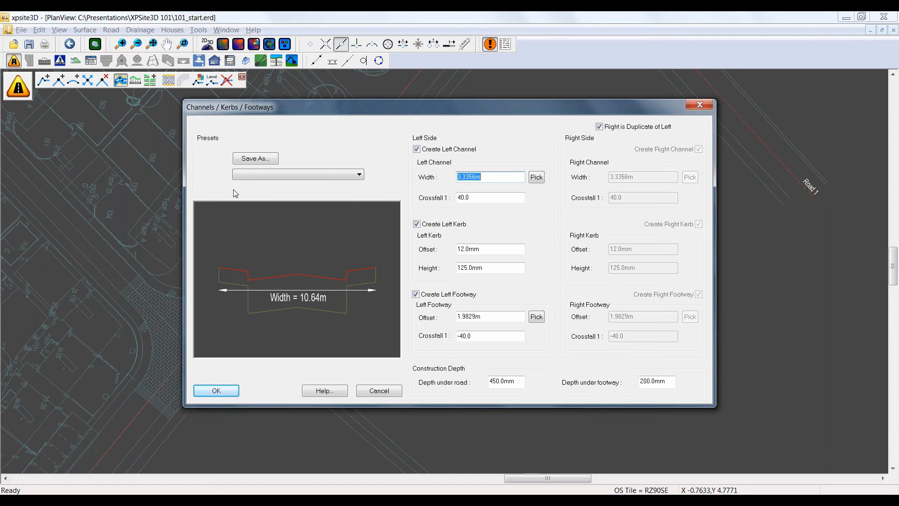
Step: Save the channel, kerb and footway settings as the preset New road1 and apply them to the centreline
left_click(256, 158)
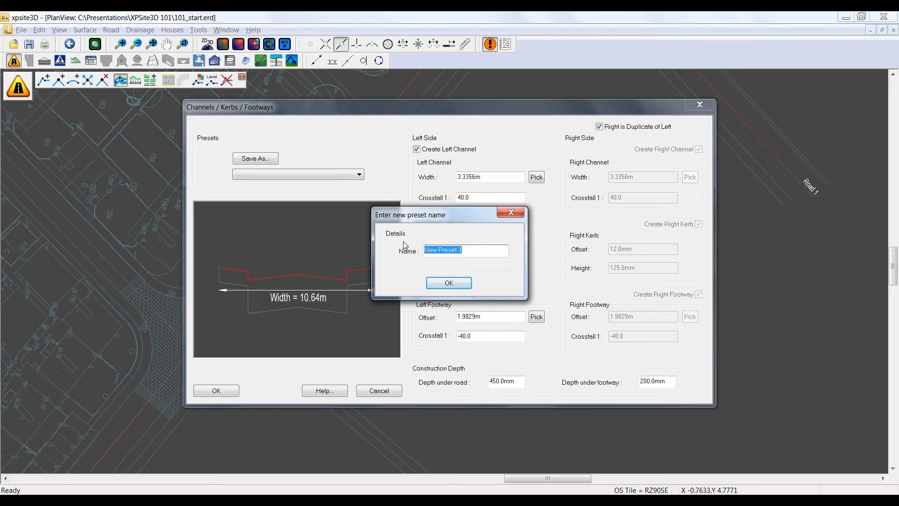
type("New road1")
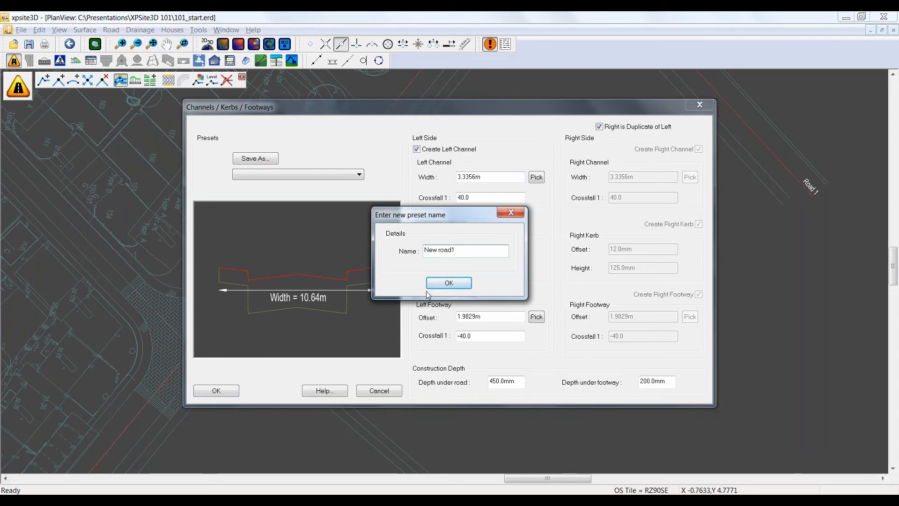
left_click(448, 283)
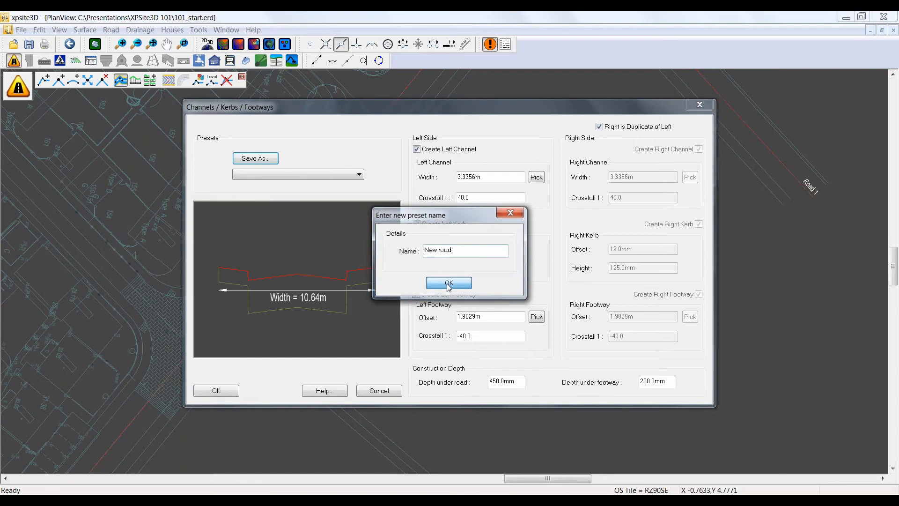
left_click(217, 390)
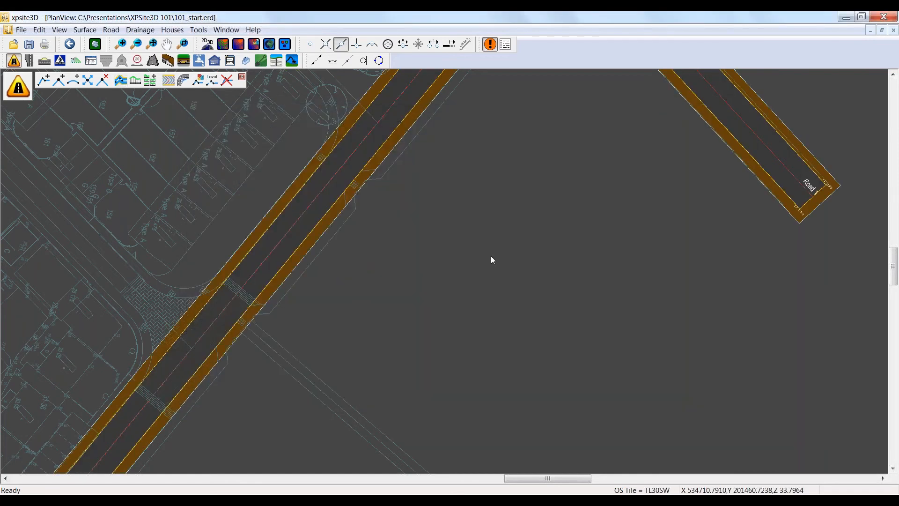
scroll(490, 241, "down", 2)
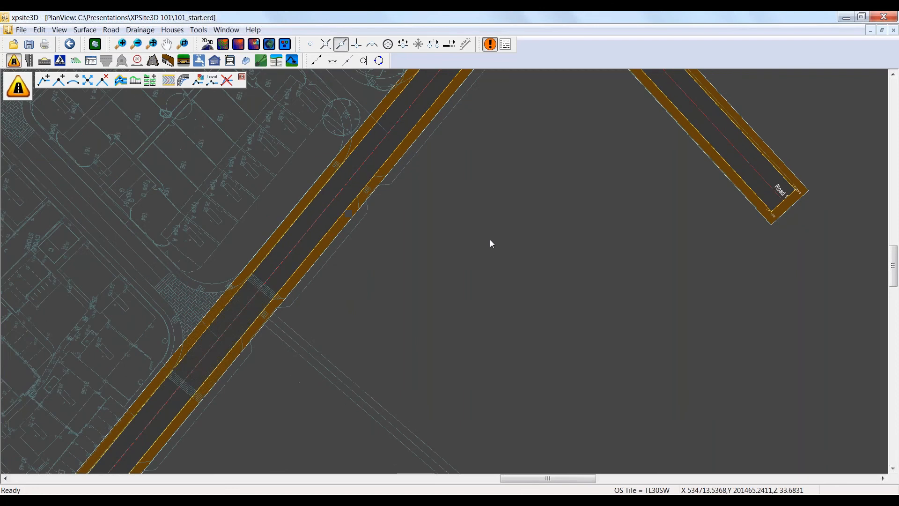
scroll(488, 256, "down", 1)
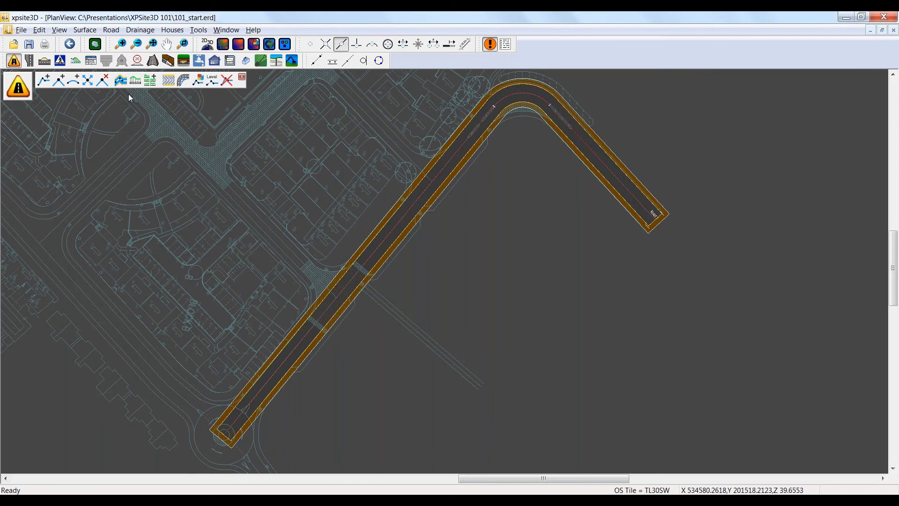
Step: Open the longitudinal section of Road 1's centreline and maximise the section view
left_click(136, 80)
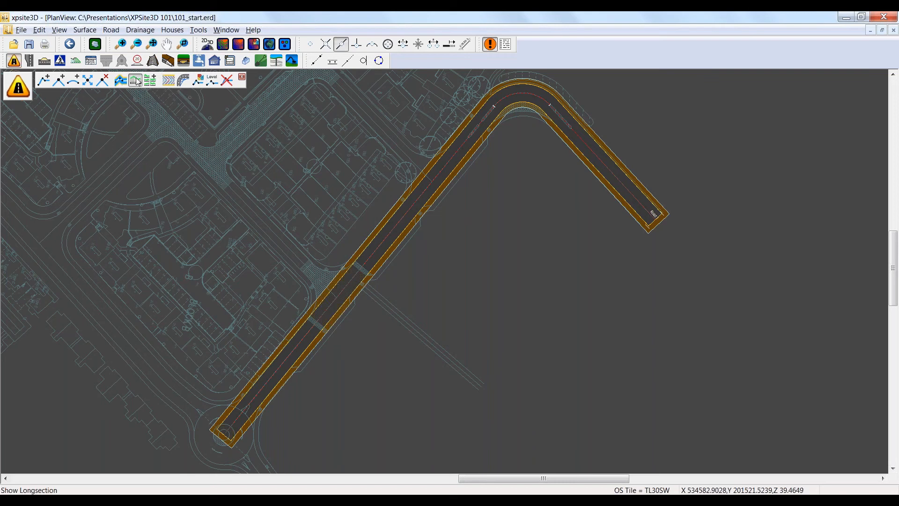
left_click(399, 224)
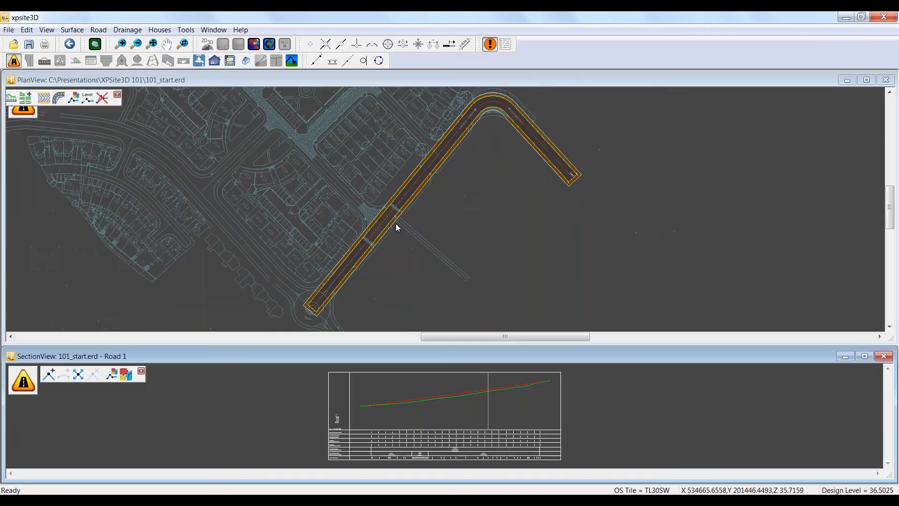
left_click(865, 357)
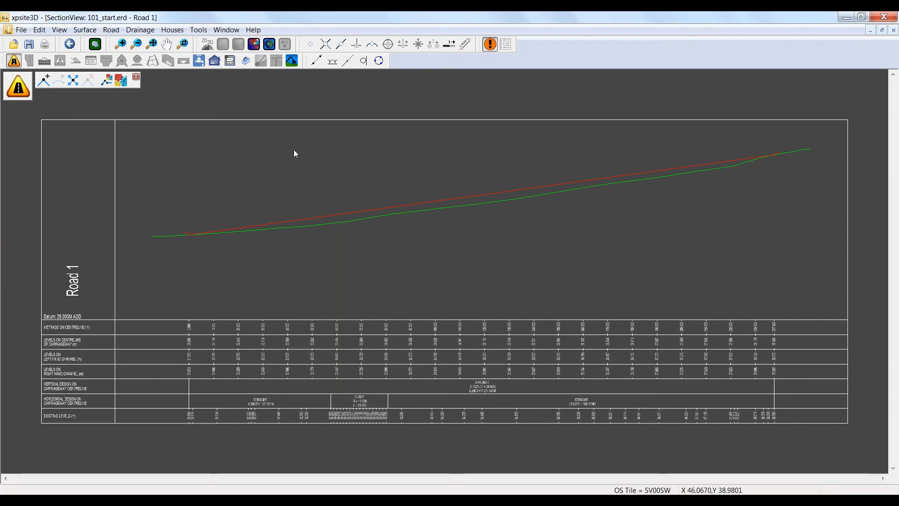
Step: Add a point to Road 1's vertical design line close to the existing ground line, about 93 m from its start
left_click(43, 81)
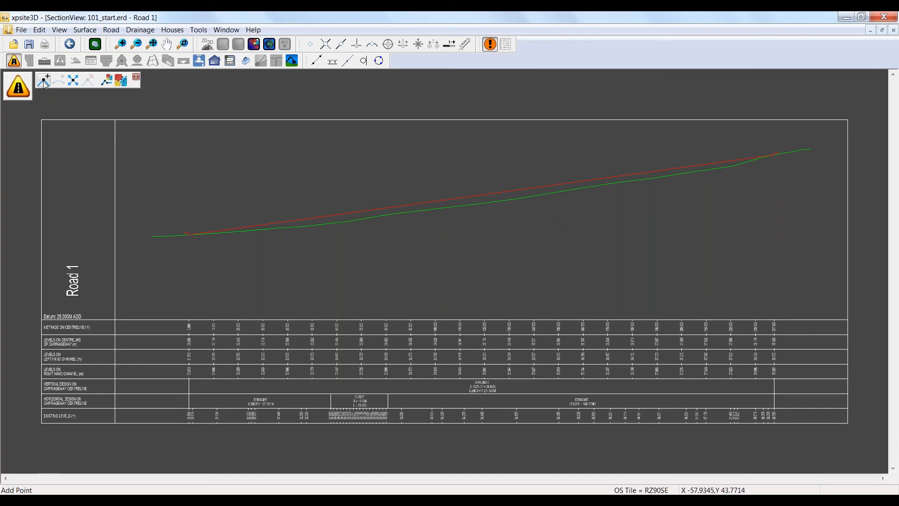
left_click(426, 202)
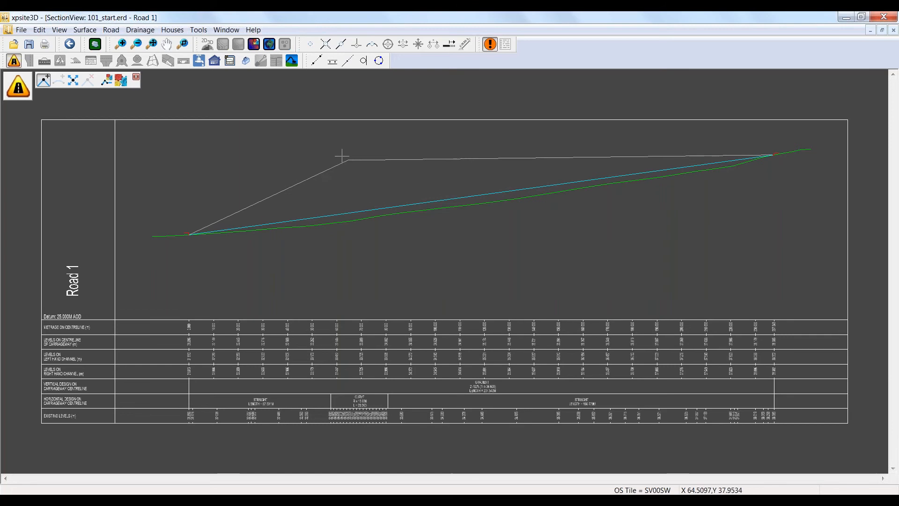
right_click(224, 151)
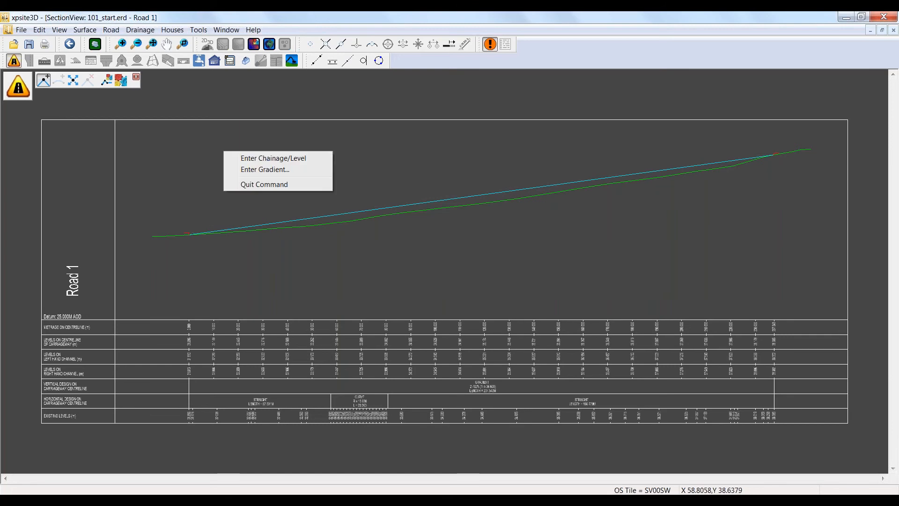
left_click(270, 159)
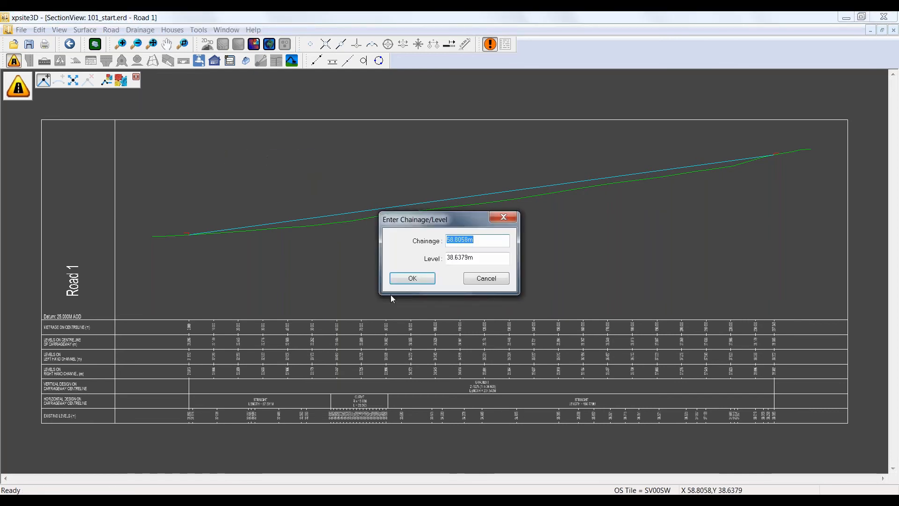
left_click(485, 279)
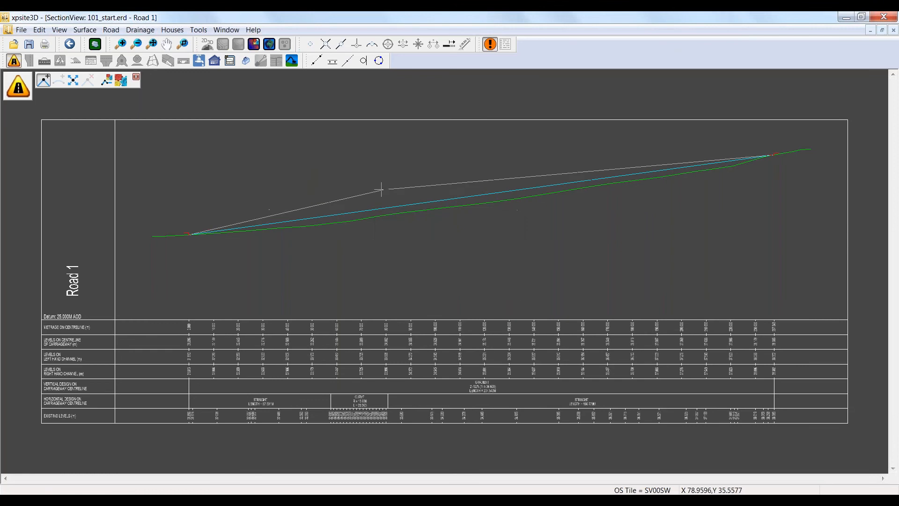
left_click(417, 213)
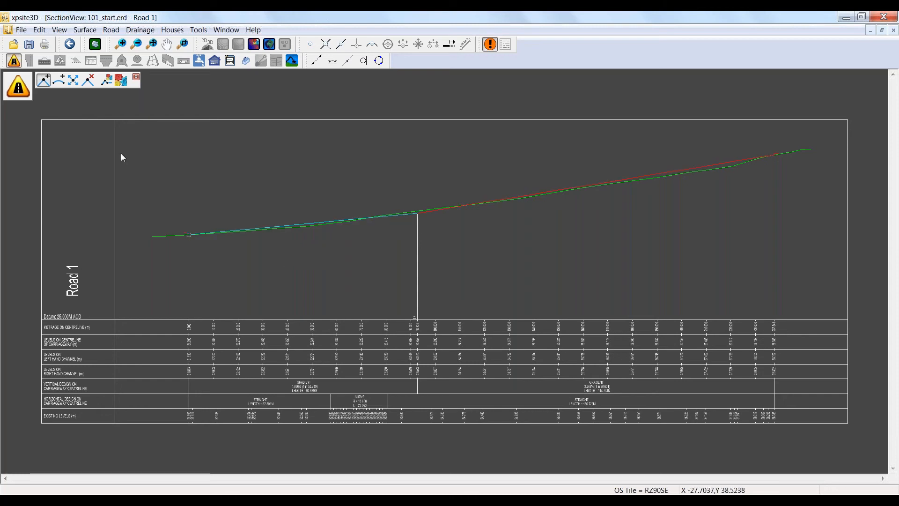
left_click(59, 80)
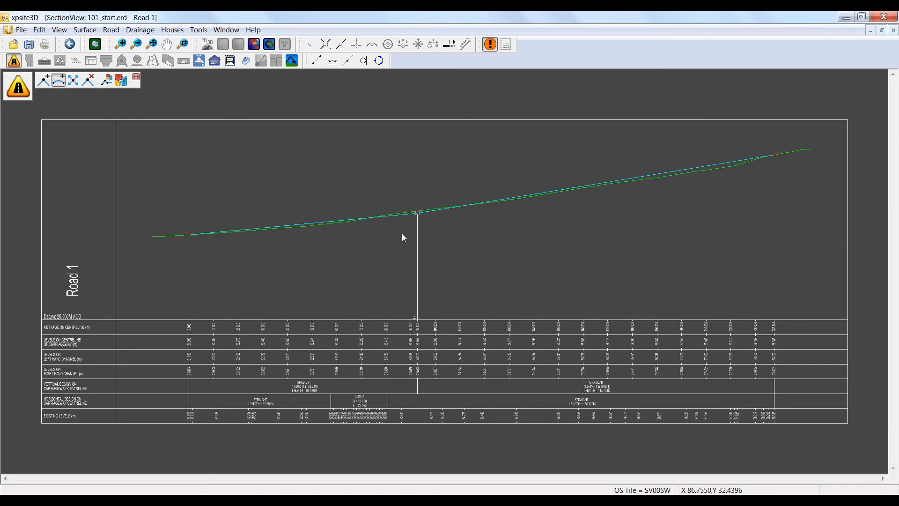
left_click(416, 212)
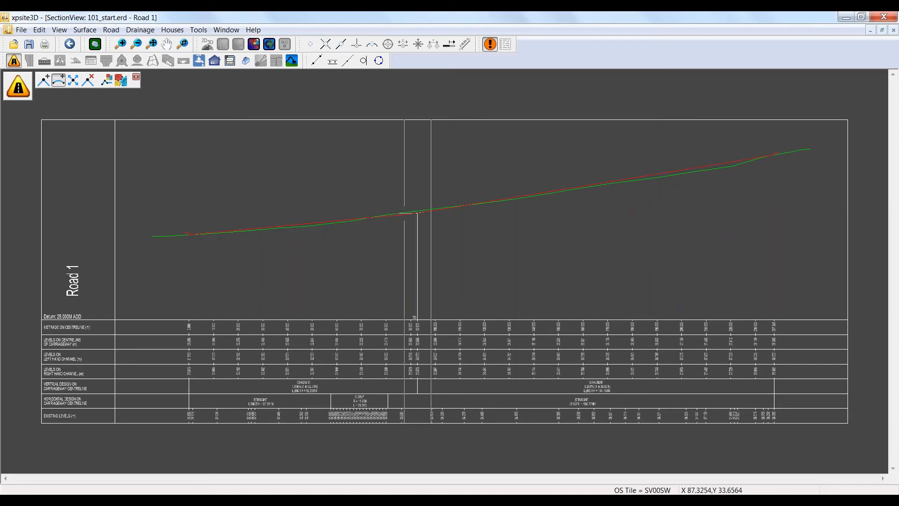
mouse_move(347, 207)
left_mouse_down()
mouse_move(309, 201)
mouse_move(349, 200)
left_mouse_up()
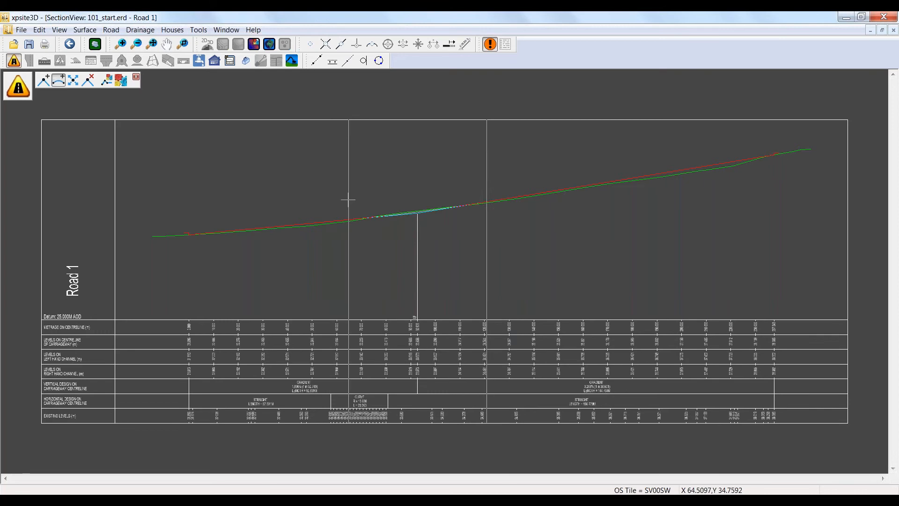
right_click(348, 200)
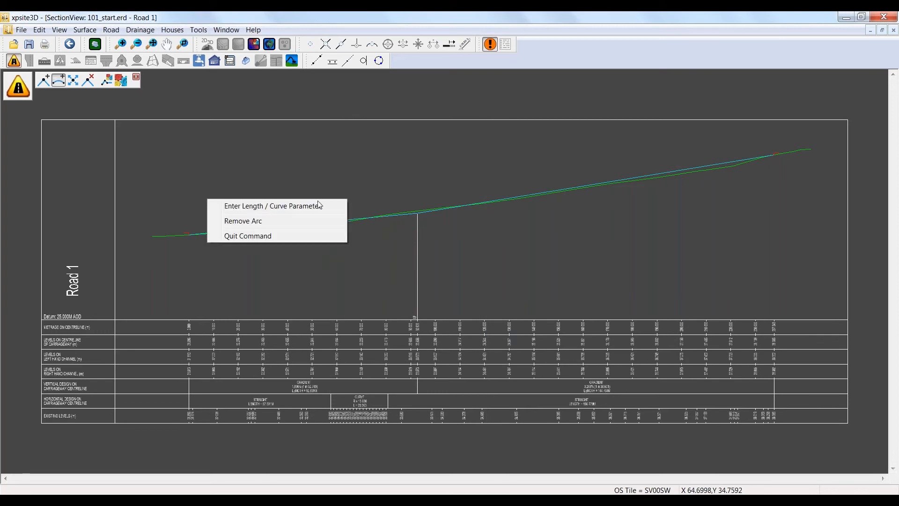
left_click(283, 209)
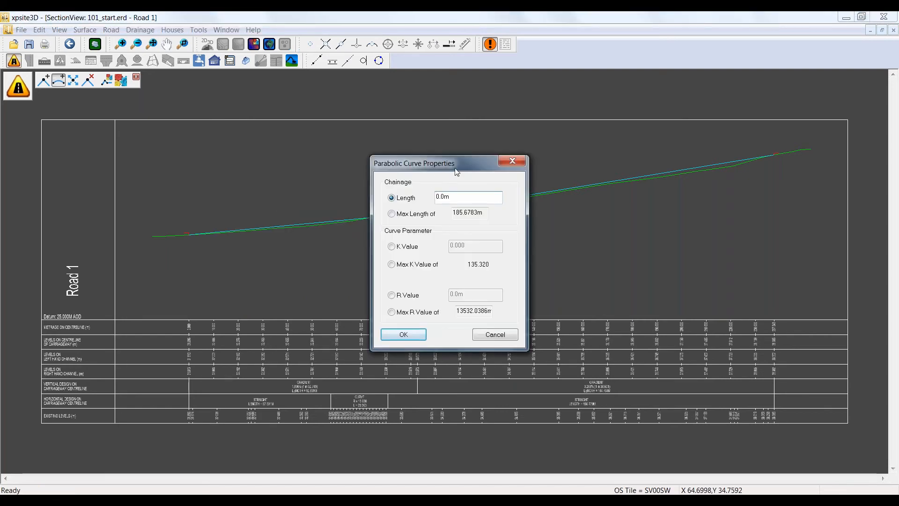
left_click_drag(454, 161, 376, 137)
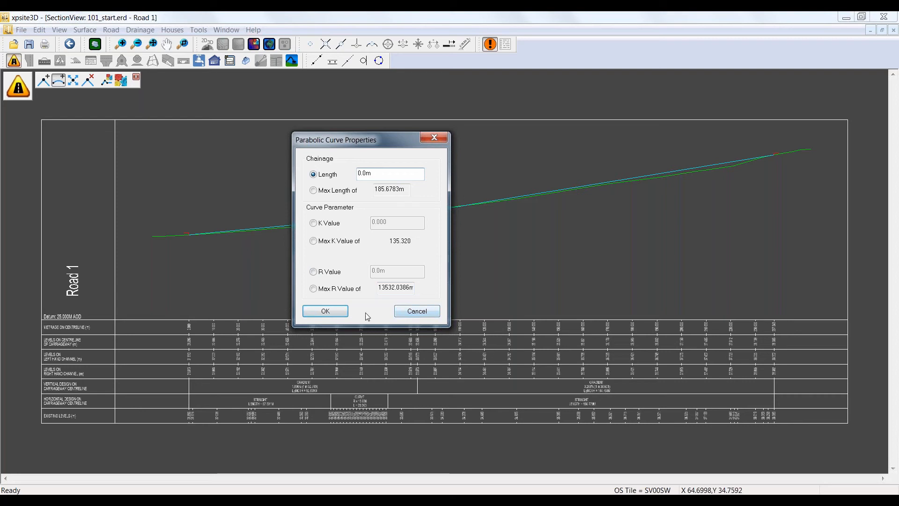
left_click(410, 312)
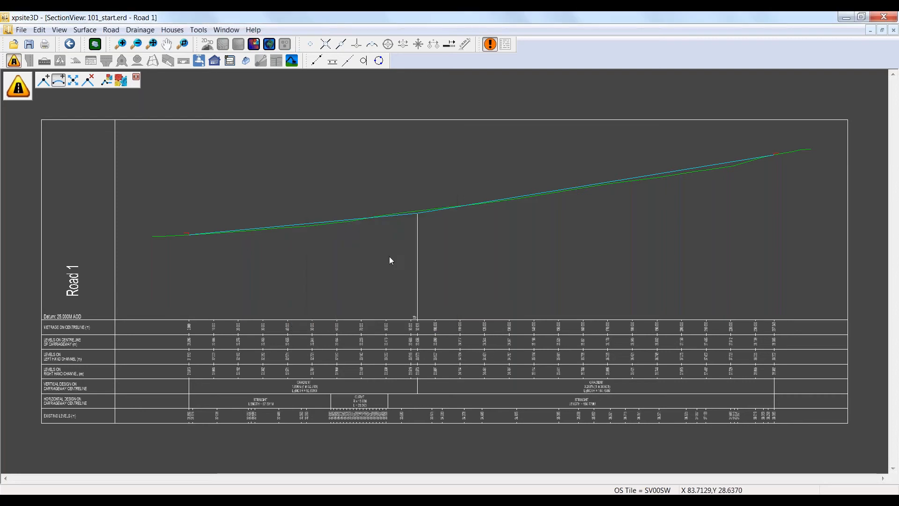
Step: Add a sag curve about 58 m long at the intermediate point of Road 1's vertical design line
left_click(417, 213)
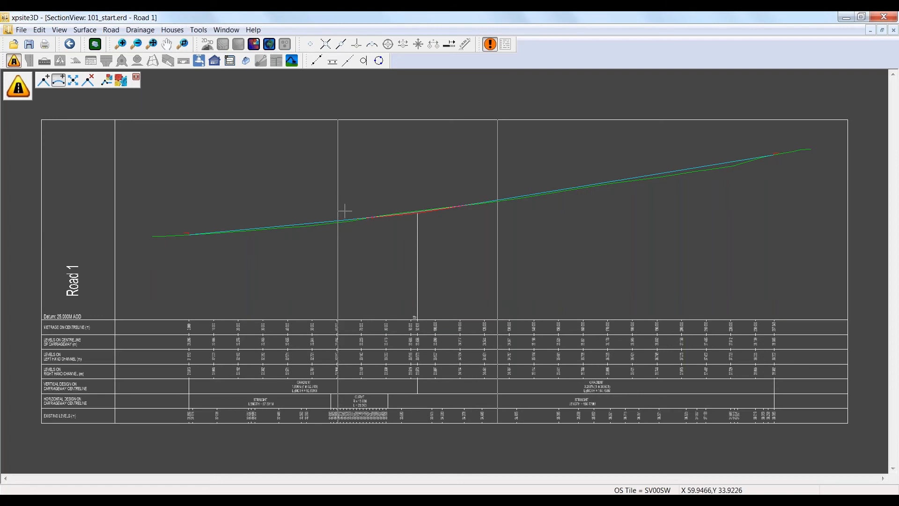
left_click(347, 210)
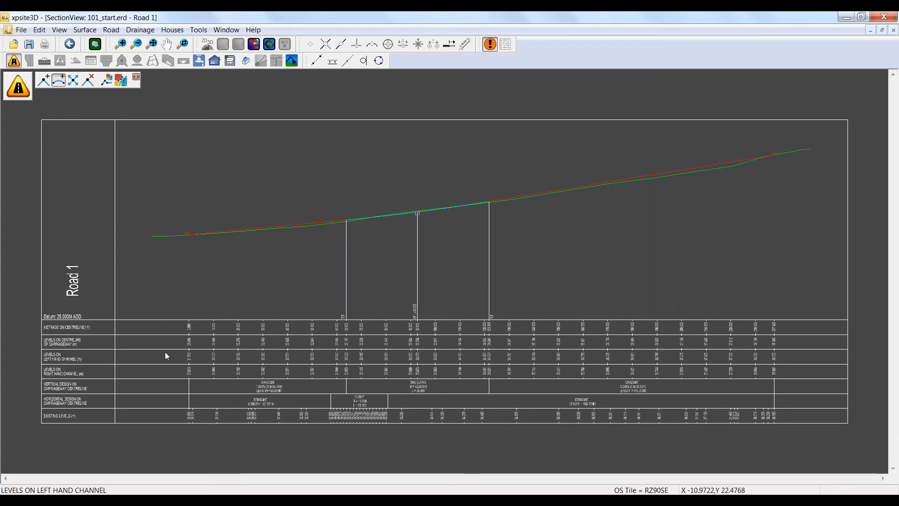
scroll(302, 347, "up", 1)
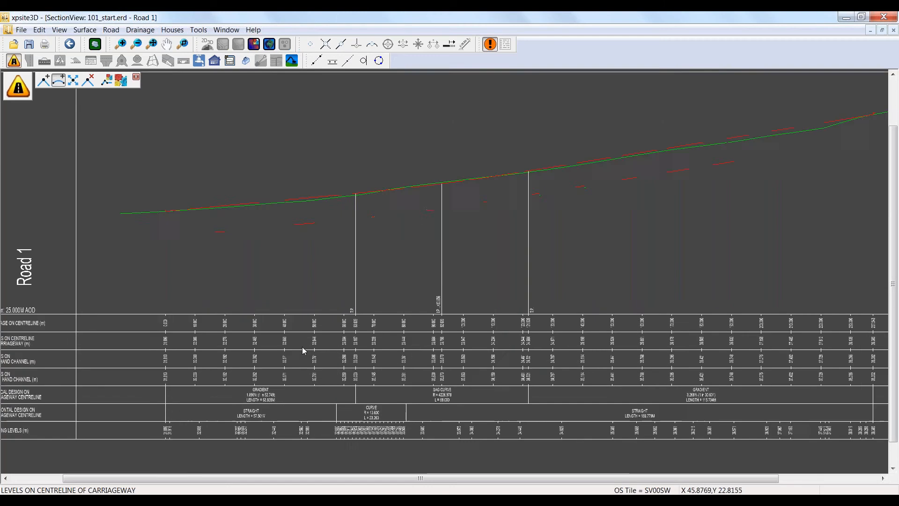
Step: Examine the chainages, levels, gradients and sag curve data along Road 1's longitudinal section, and close the section view
scroll(302, 347, "up", 1)
mouse_move(188, 340)
middle_mouse_down()
mouse_move(282, 337)
mouse_move(505, 283)
middle_mouse_up()
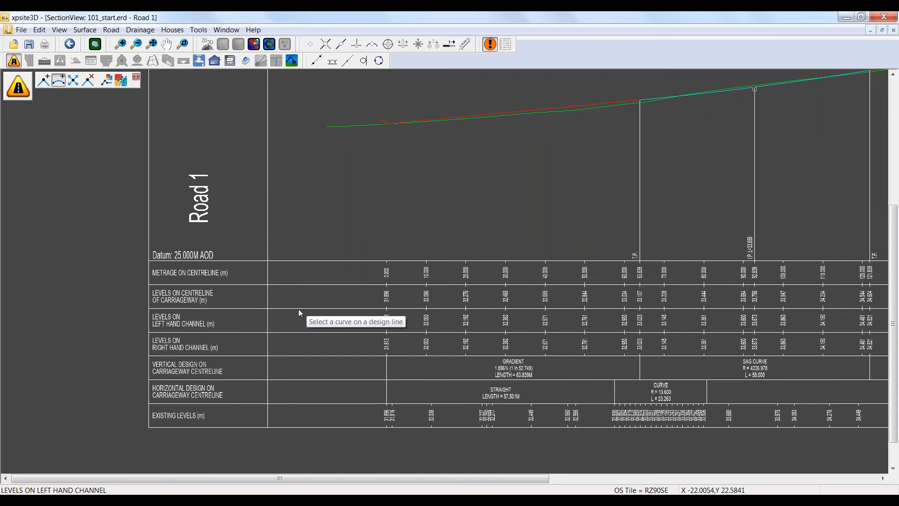
scroll(416, 282, "up", 1)
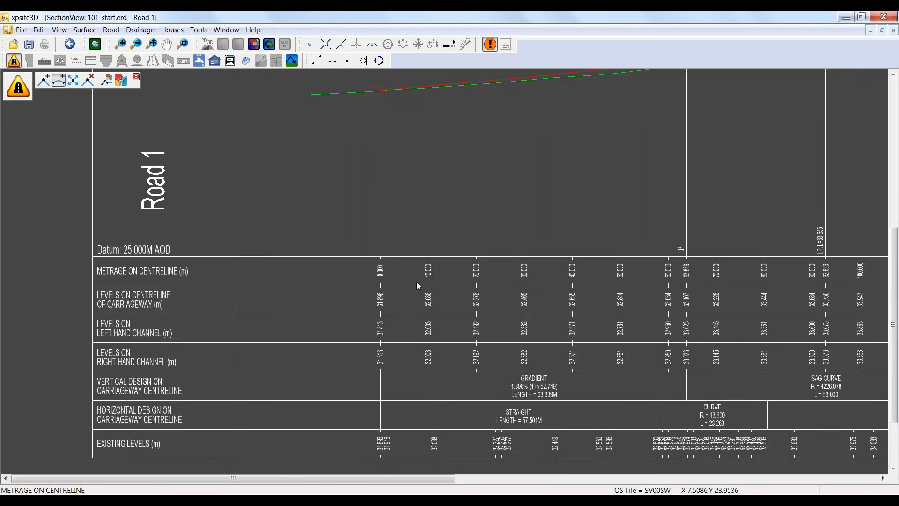
scroll(417, 284, "up", 3)
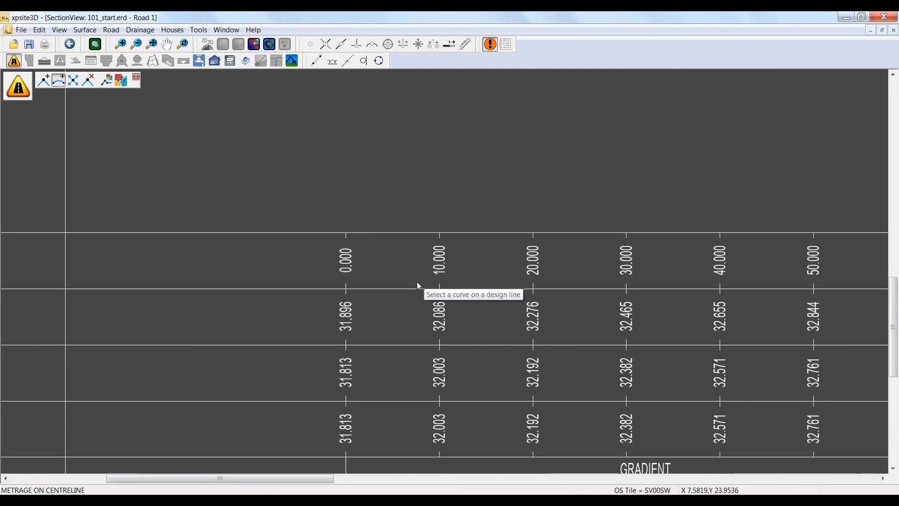
scroll(418, 285, "down", 1)
scroll(418, 284, "down", 3)
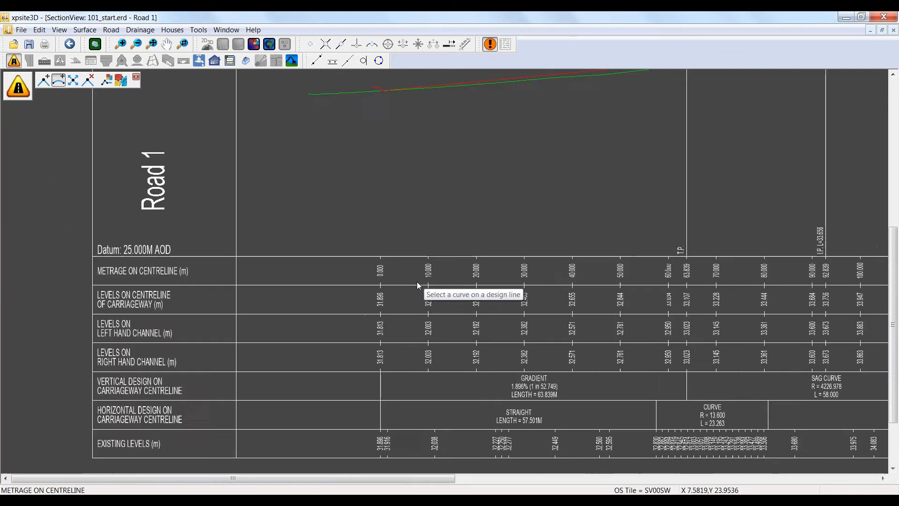
scroll(416, 284, "down", 2)
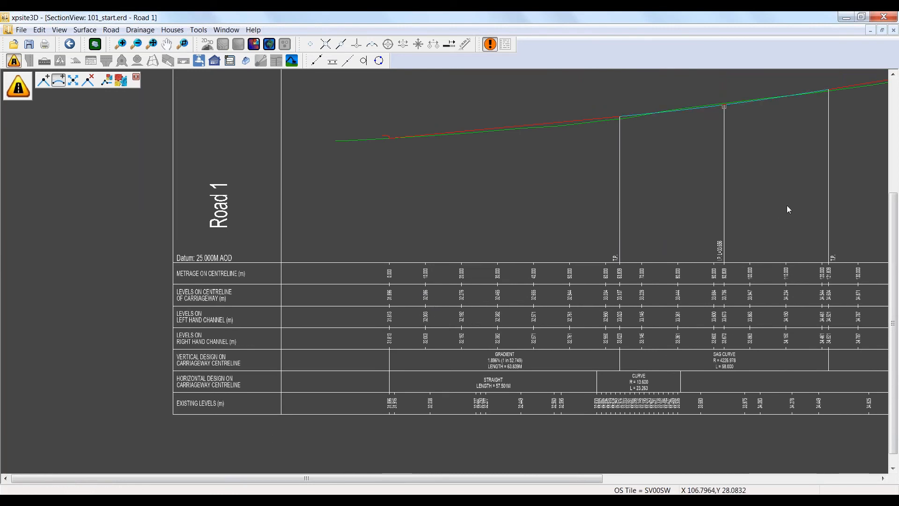
mouse_move(774, 198)
middle_mouse_down()
mouse_move(745, 194)
mouse_move(538, 246)
middle_mouse_up()
scroll(531, 277, "up", 3)
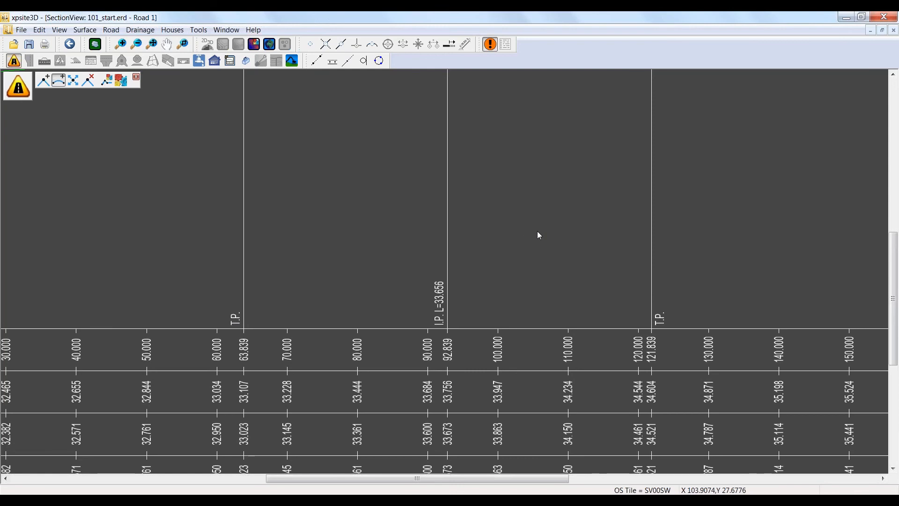
scroll(545, 221, "down", 3)
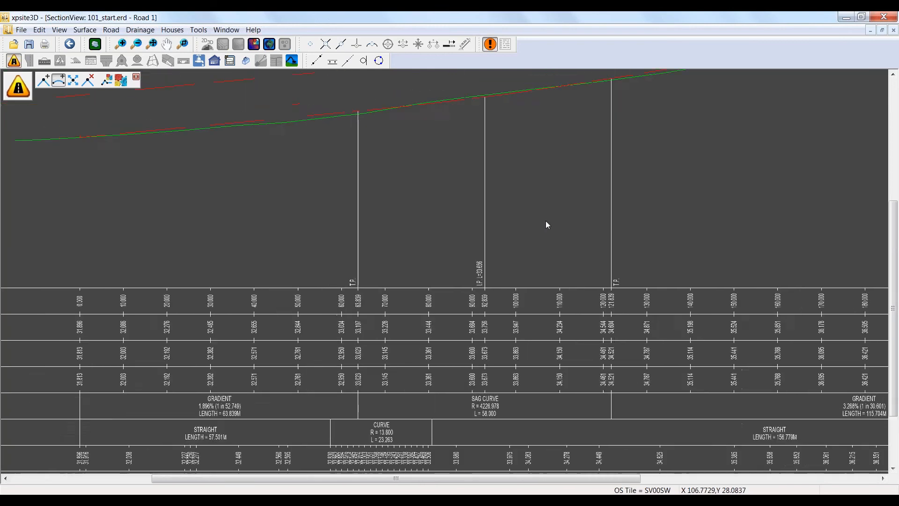
scroll(546, 225, "down", 1)
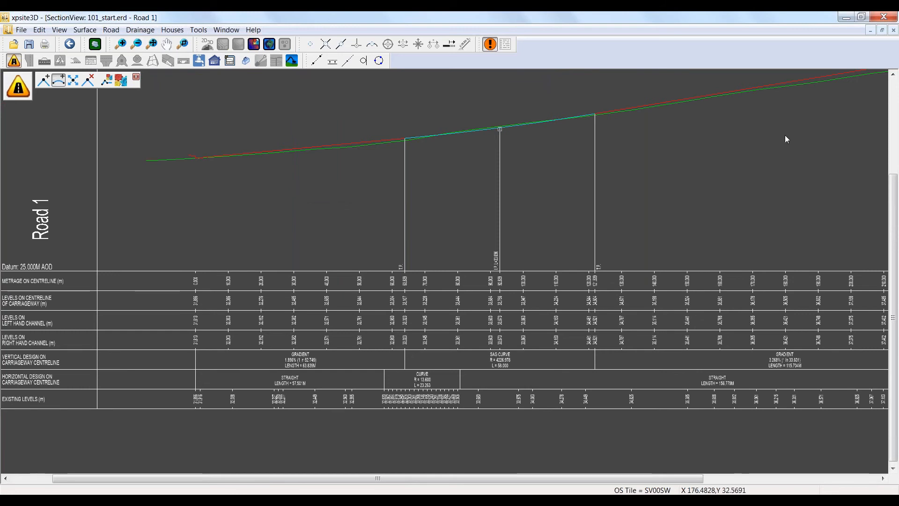
left_click(894, 30)
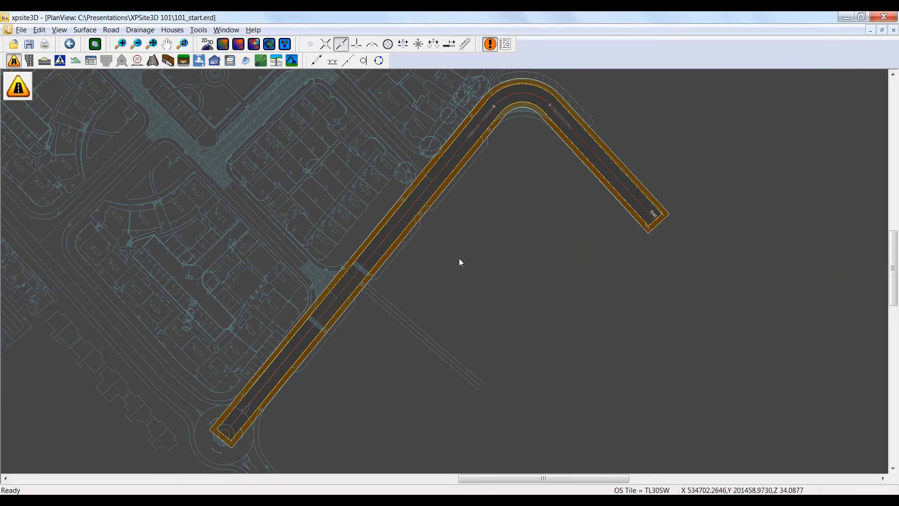
Step: Start a new centreline on Road 1's centreline at the side-street opening southeast of the central square
scroll(459, 262, "down", 3)
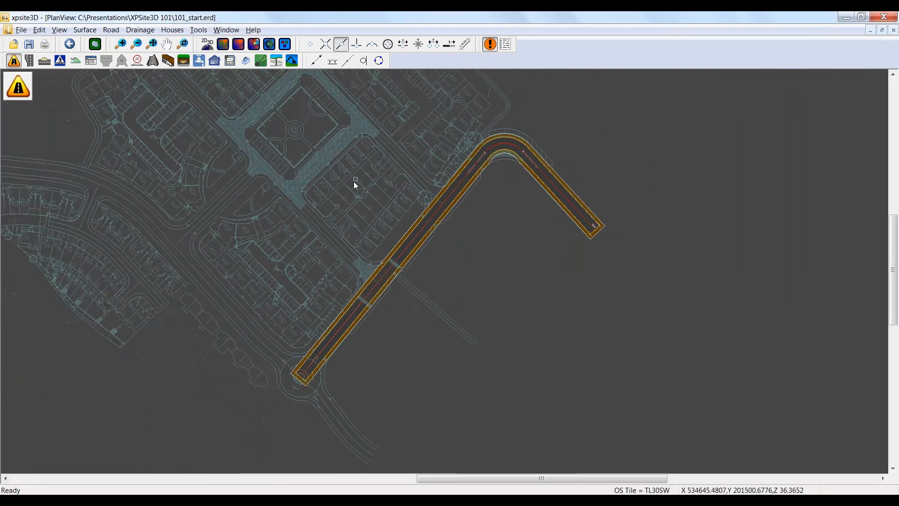
middle_click_drag(355, 184, 424, 287)
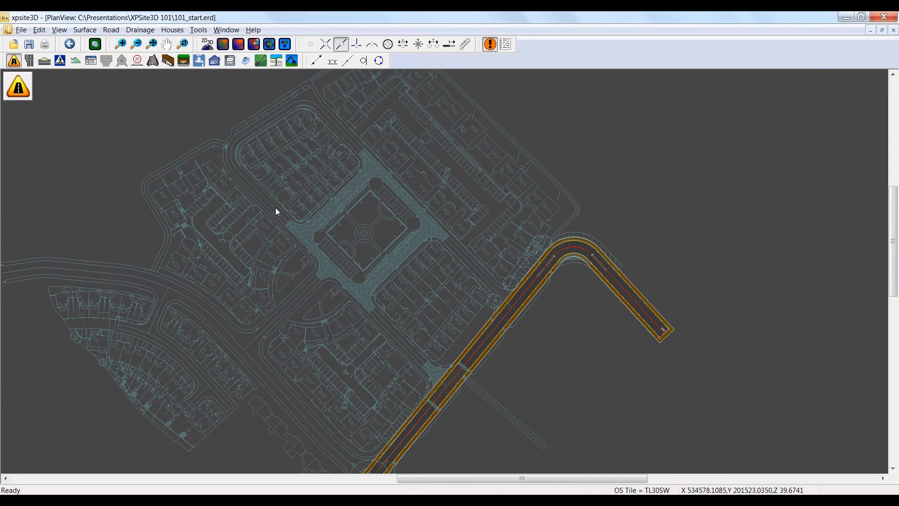
left_click(309, 44)
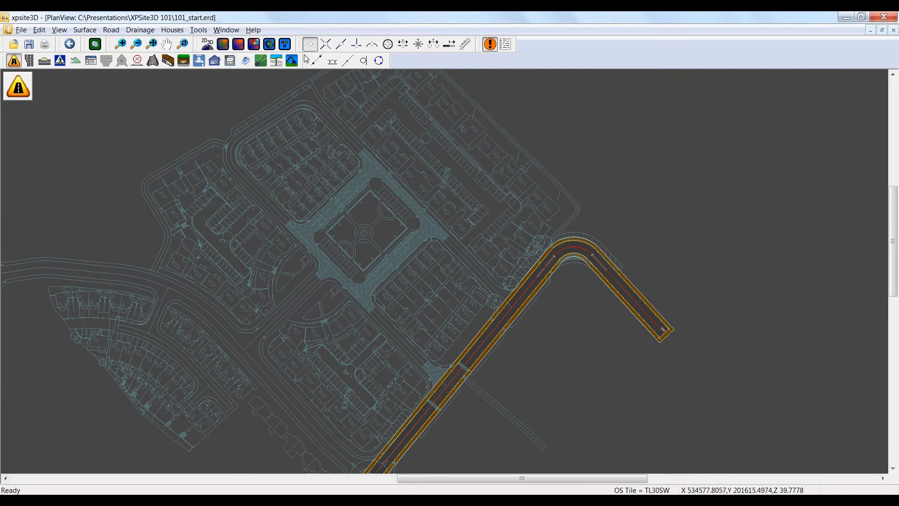
left_click(44, 81)
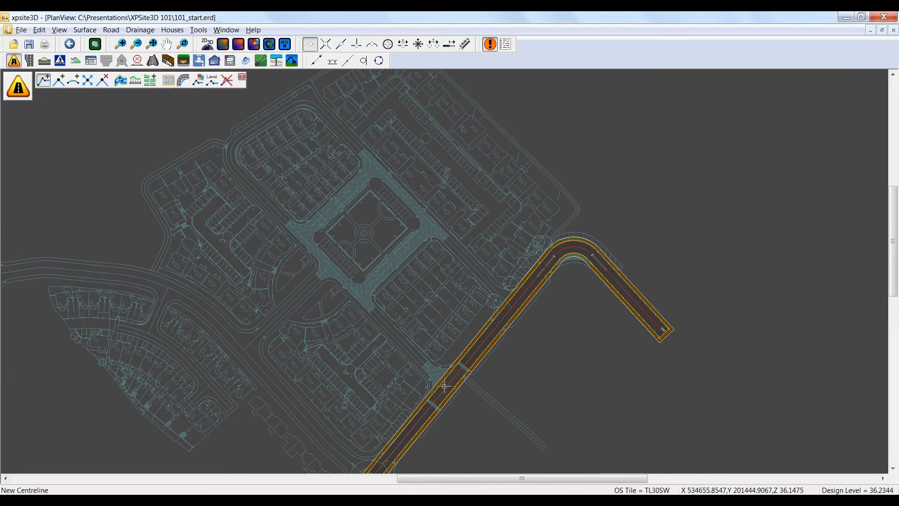
scroll(444, 386, "up", 2)
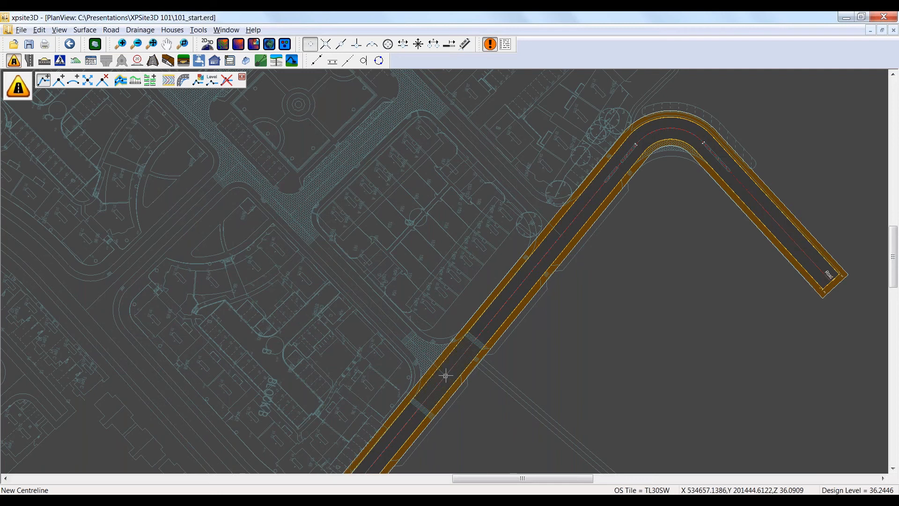
scroll(401, 269, "down", 1)
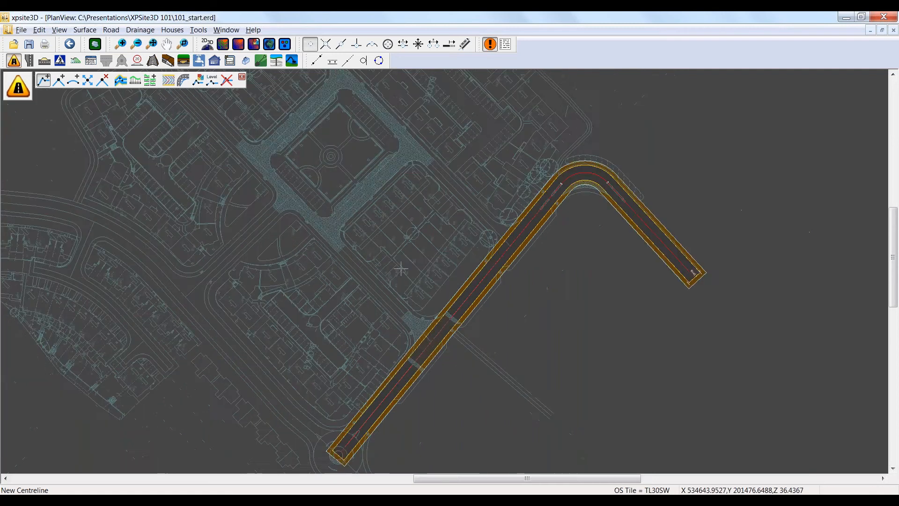
scroll(401, 269, "down", 1)
middle_click_drag(339, 197, 386, 283)
Step: Continue the centreline around the layout's two corner bends using arc snapping, and finish it on Road 1's centreline at the northern side street
left_click(372, 44)
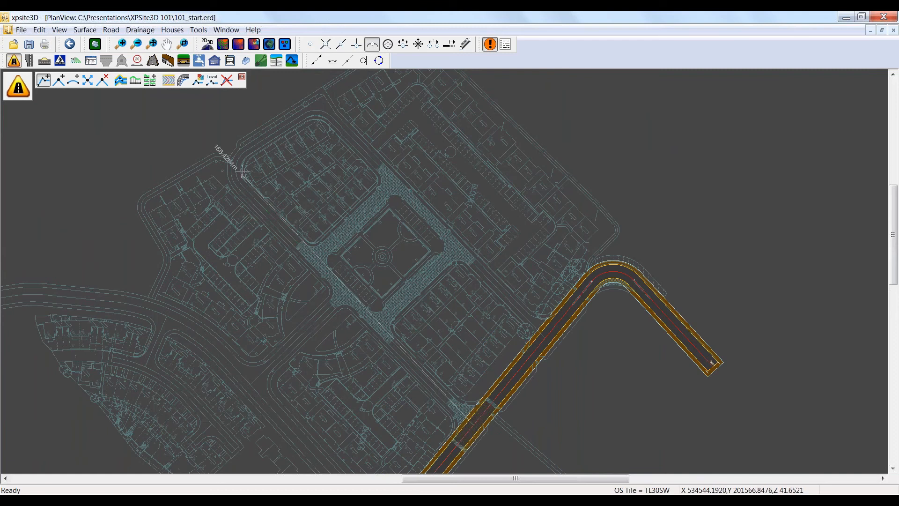
left_click(319, 104)
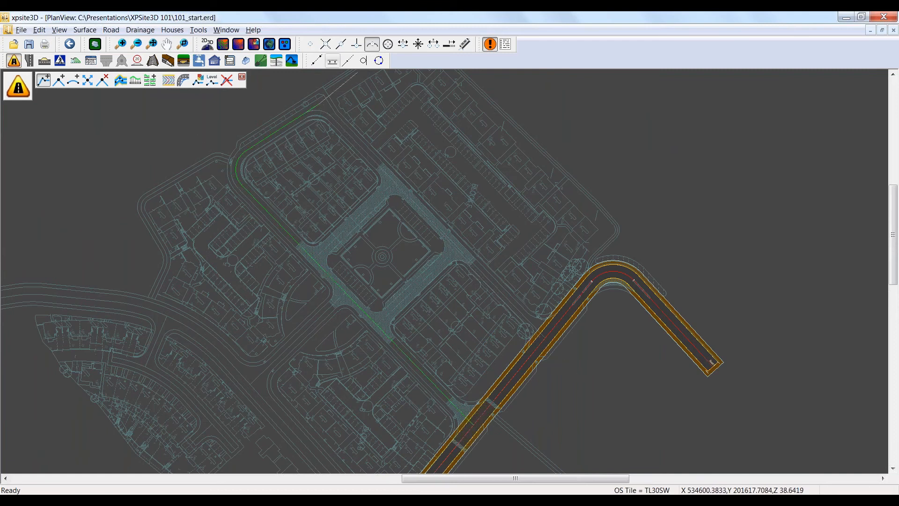
left_click(311, 45)
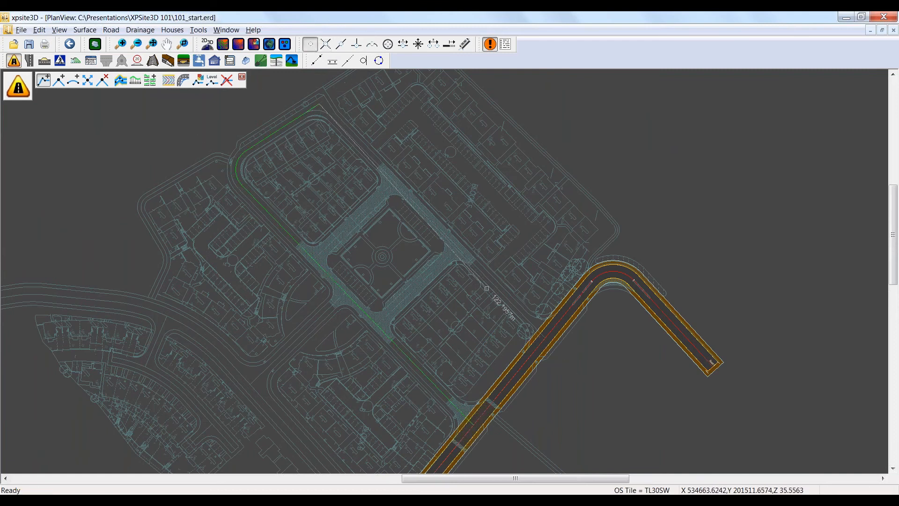
left_click(543, 334)
right_click(584, 379)
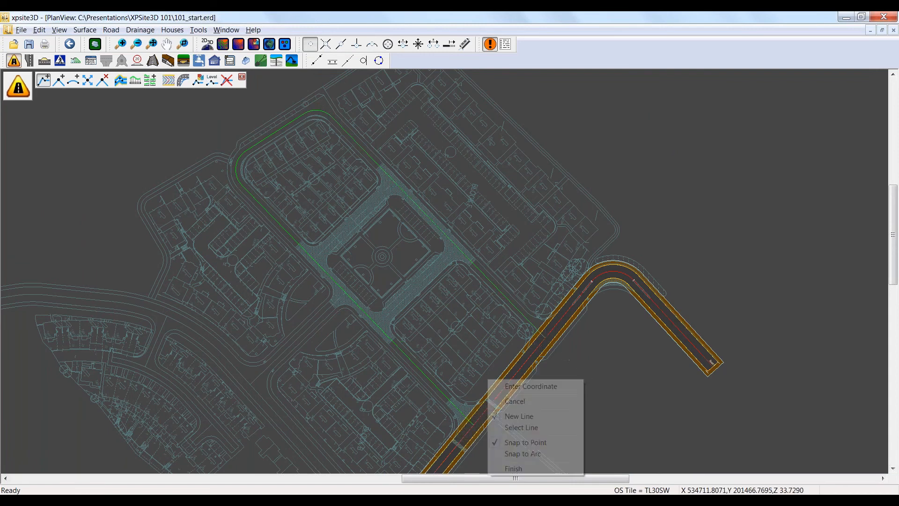
left_click(516, 466)
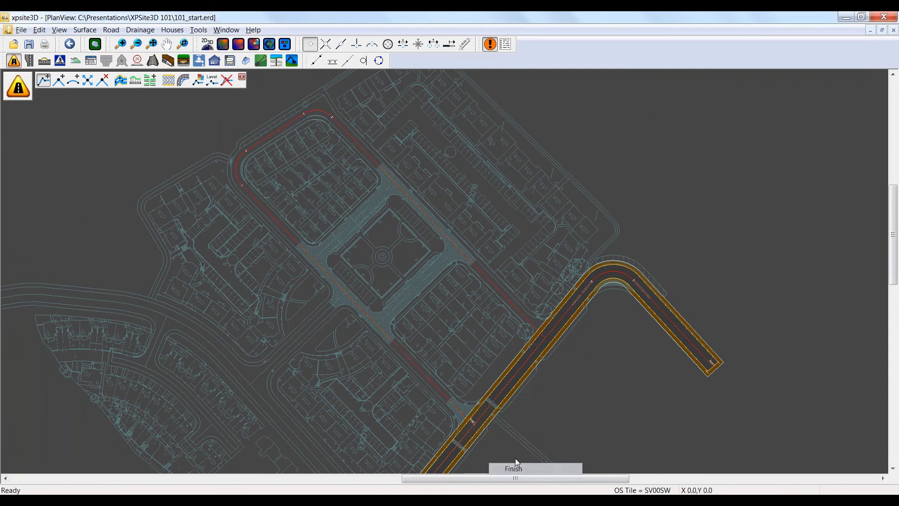
Step: Define Road 2's channels, kerbs and footways, picking a channel width of 2.3991 m and a footway offset of 1.8001 m from the layout
left_click(120, 80)
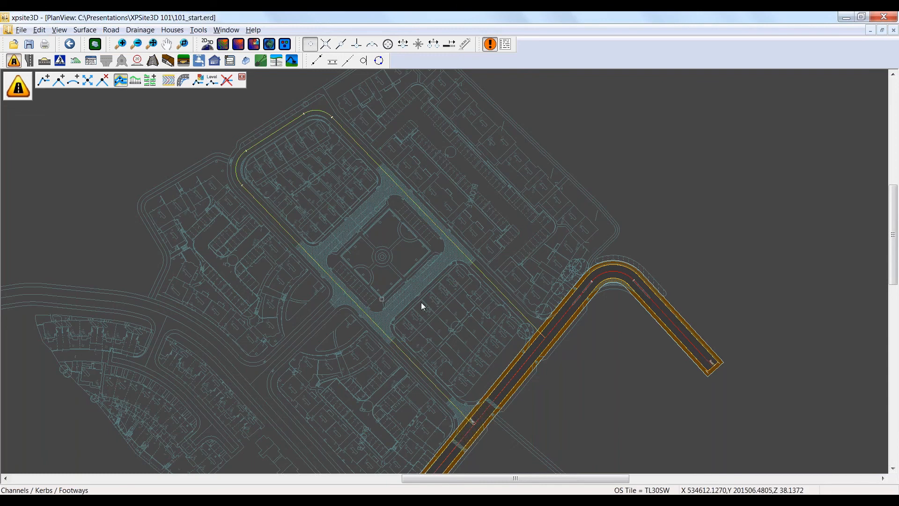
scroll(485, 279, "up", 4)
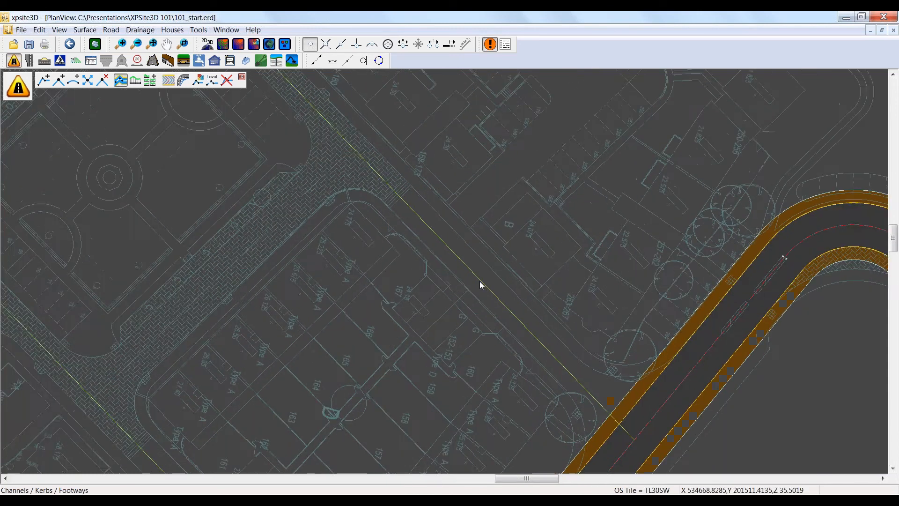
scroll(479, 281, "up", 3)
left_click(463, 258)
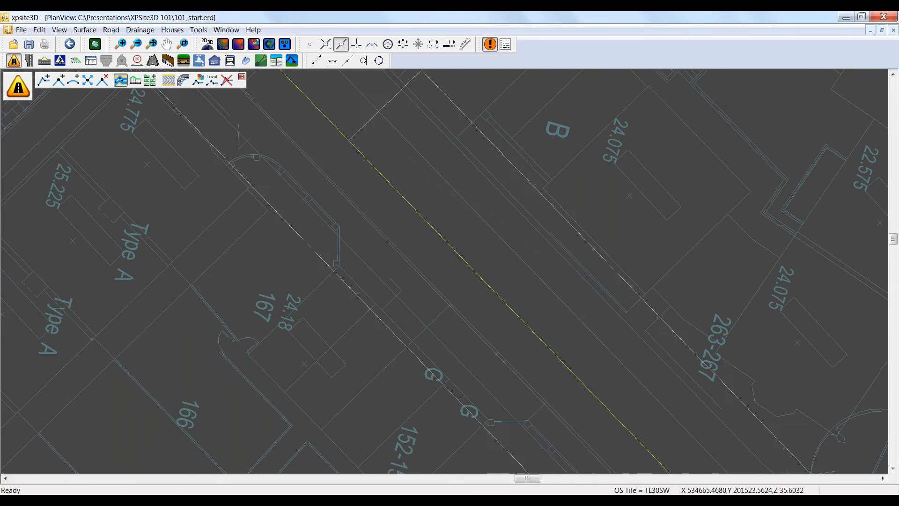
left_click(461, 197)
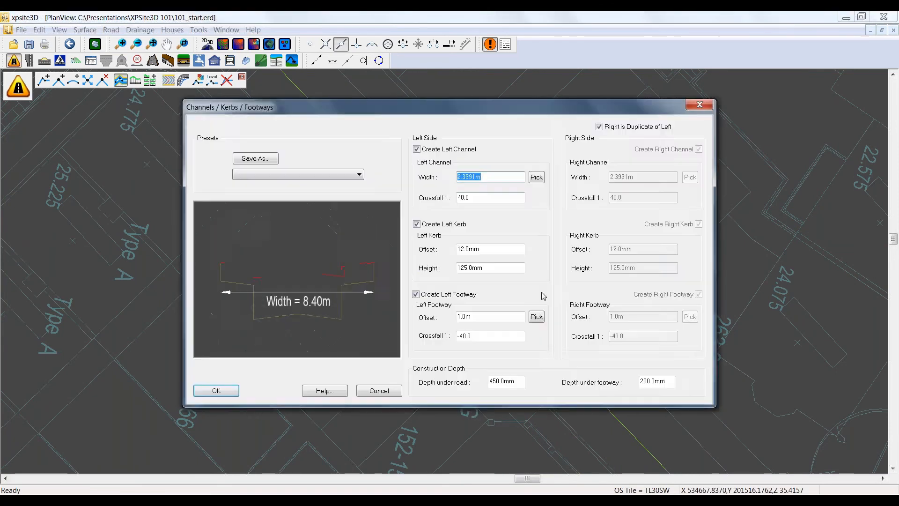
left_click(535, 314)
left_click(515, 199)
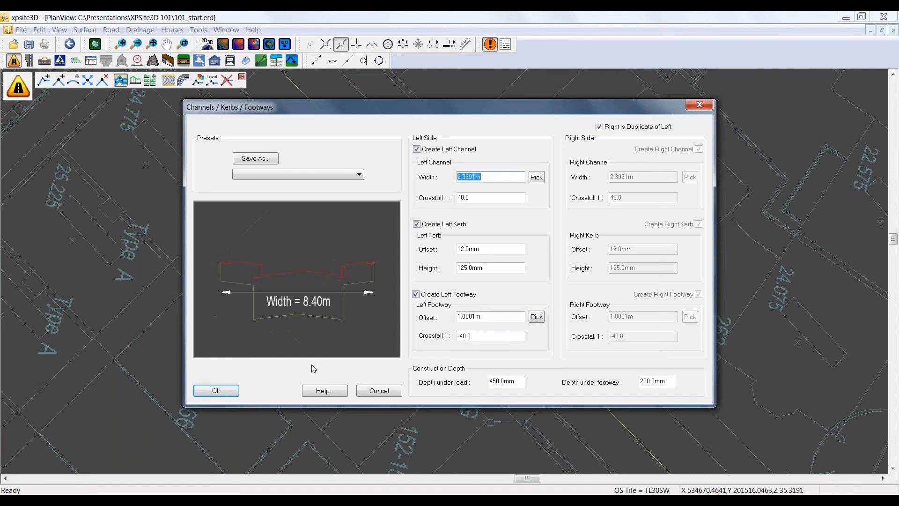
left_click(224, 391)
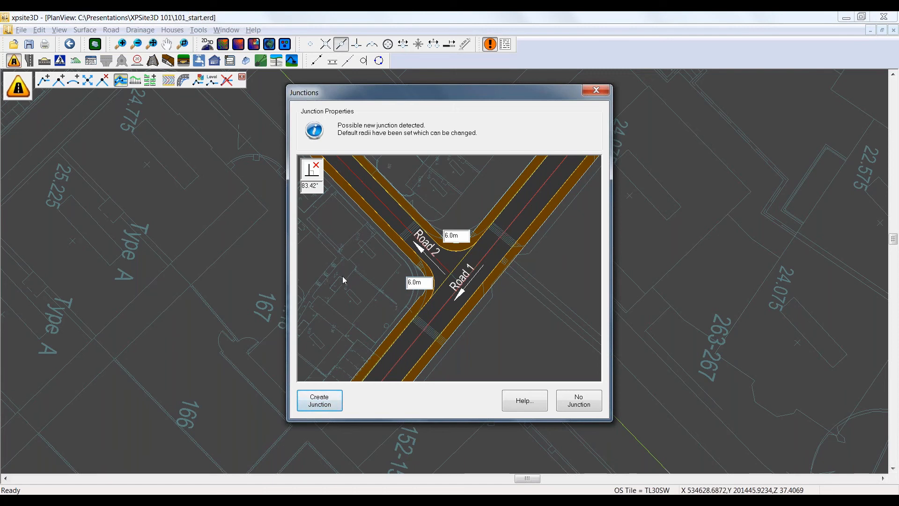
Step: Create the first junction of Road 2 with Road 1 using 10 m radii on both sides, and the second with the default 6 m radii
double_click(463, 236)
type("1")
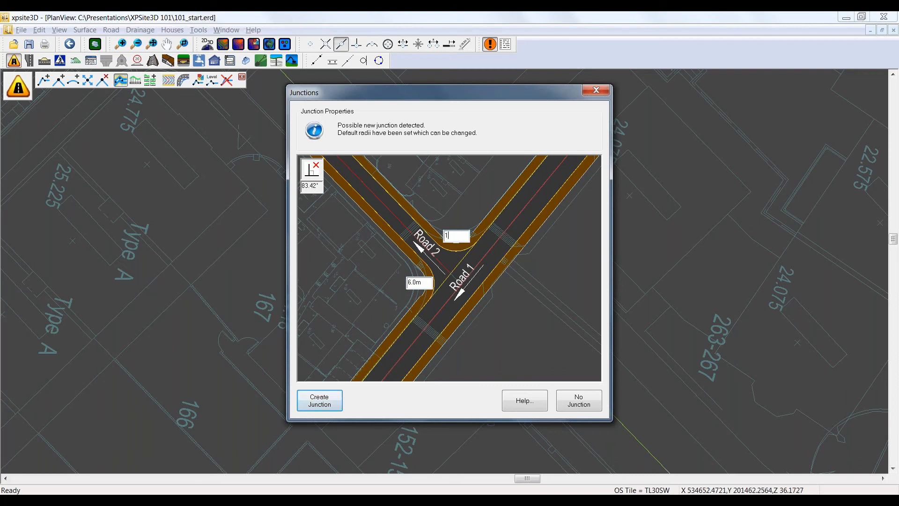
type("0")
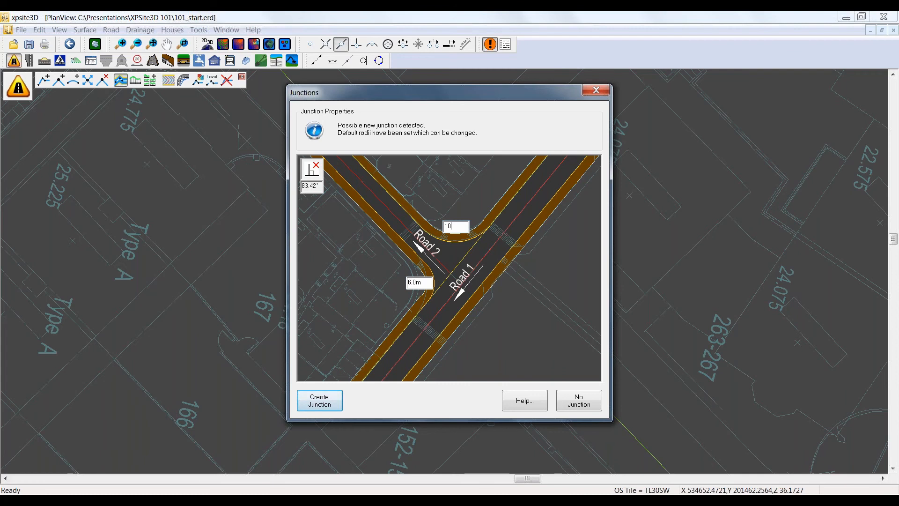
double_click(421, 283)
type("10")
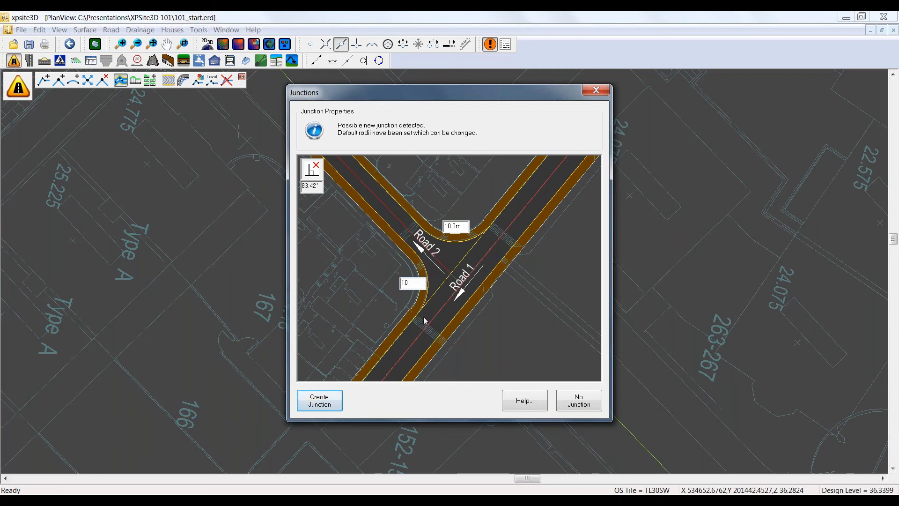
left_click(321, 402)
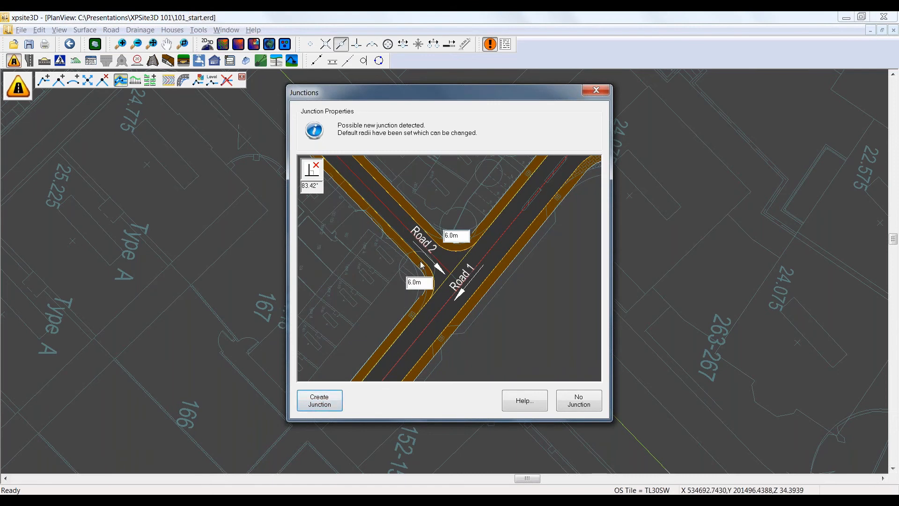
left_click(320, 401)
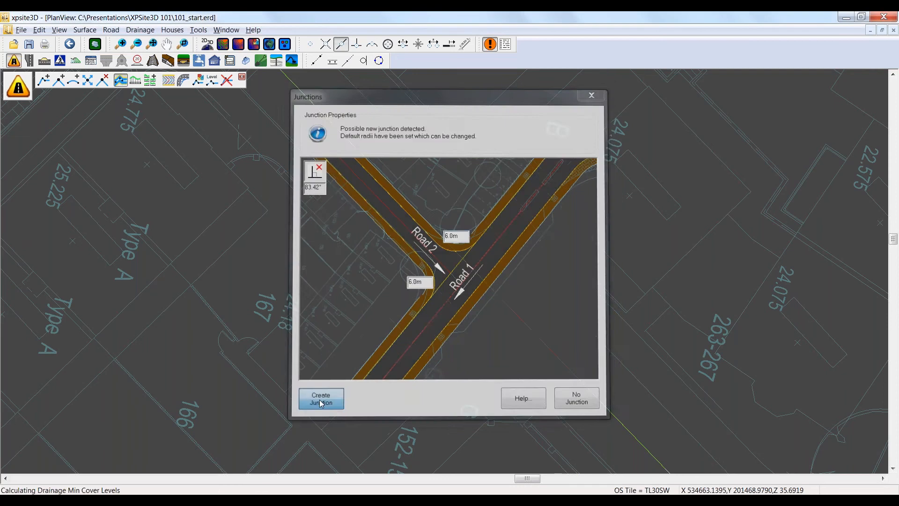
Step: Open the longitudinal section of Road 2's centreline and maximise the section view
scroll(349, 320, "down", 3)
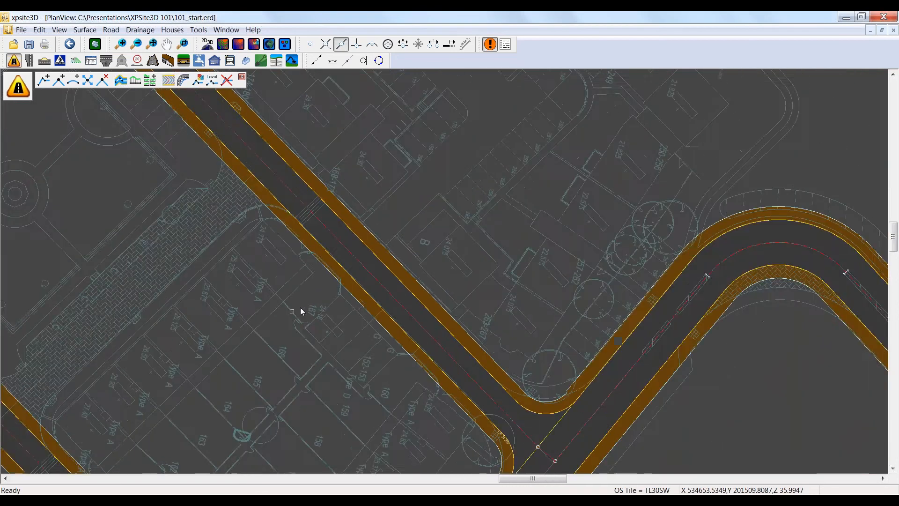
scroll(229, 297, "down", 1)
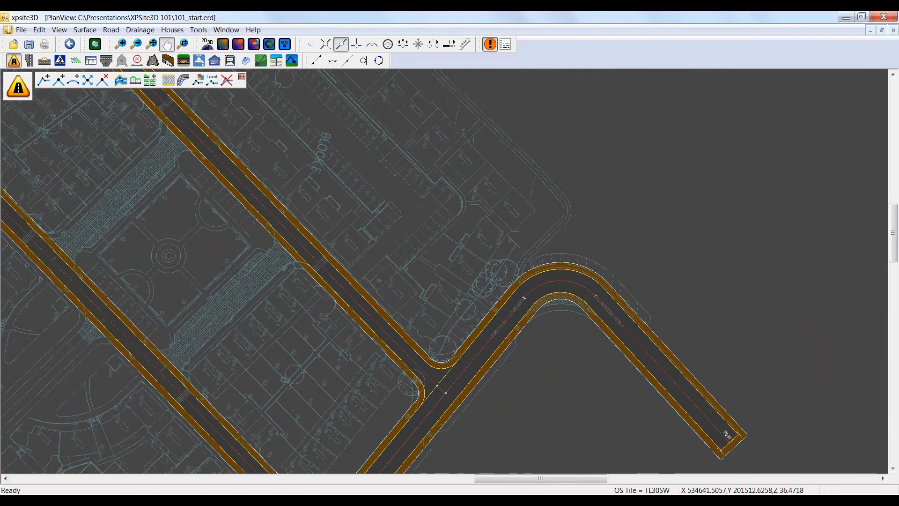
middle_click_drag(230, 296, 359, 306)
left_click(136, 80)
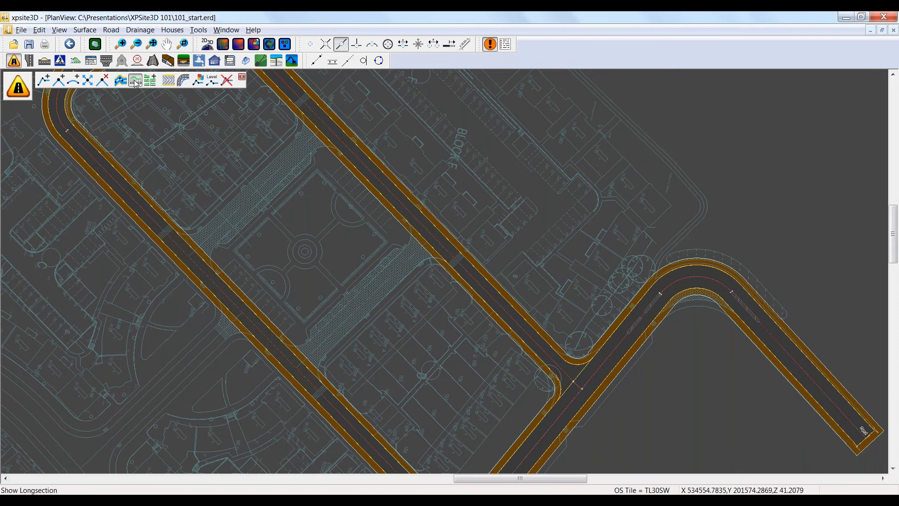
left_click(123, 188)
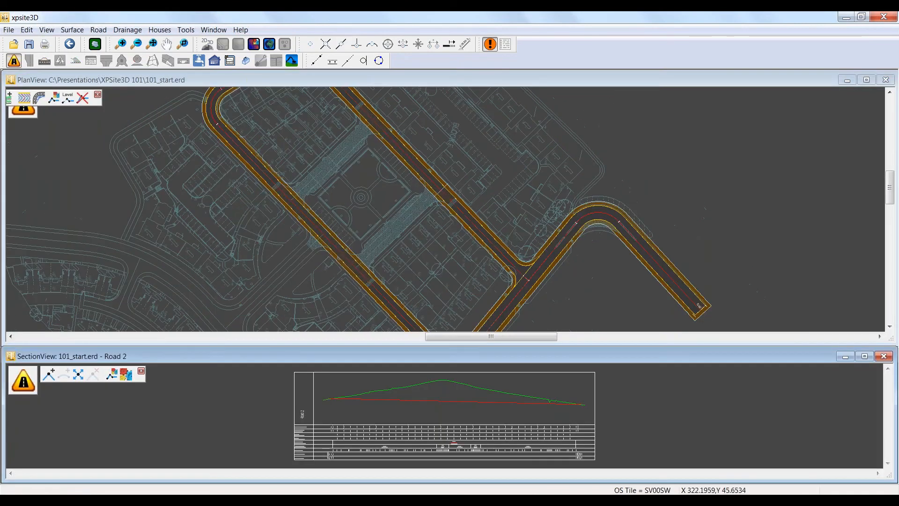
left_click(864, 357)
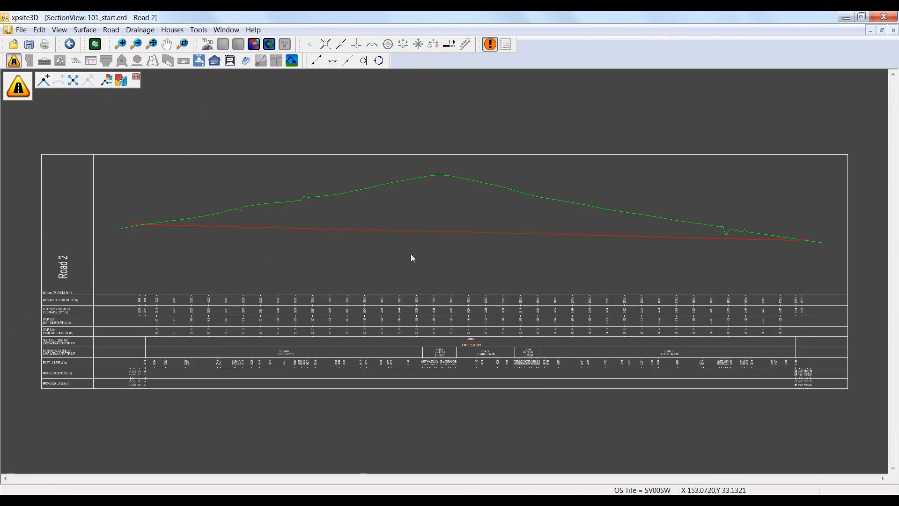
Step: Add an intersection point near the ground peak in Road 2's vertical alignment, fit a vertical curve through it, and close the section
left_click(44, 80)
left_click_drag(443, 233, 297, 183)
left_click(58, 80)
left_click(304, 181)
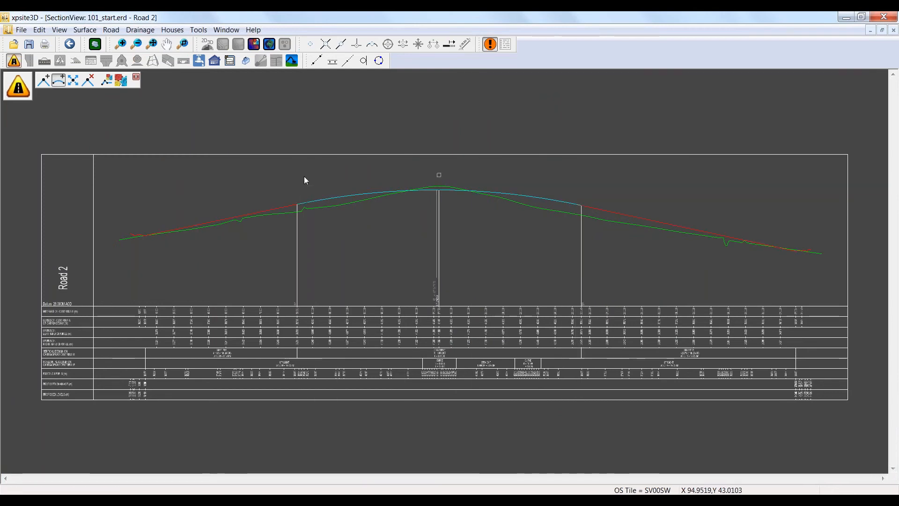
left_click(893, 29)
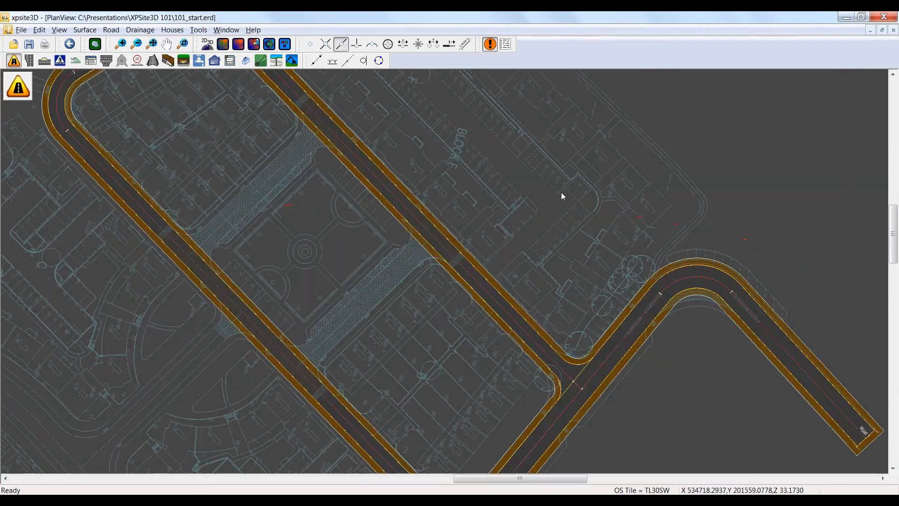
Step: Open Road 1's longitudinal section, examine its design line where Road 2 joins, and close the section
left_click(44, 61)
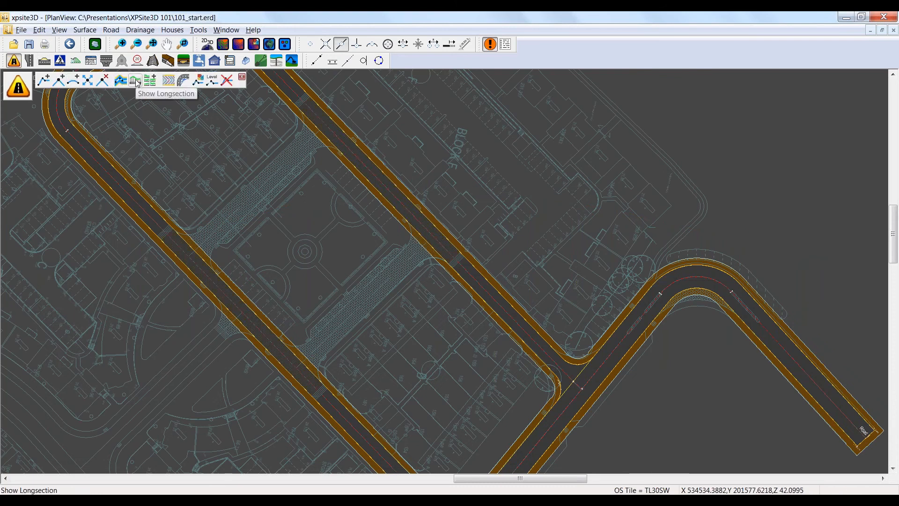
left_click(135, 81)
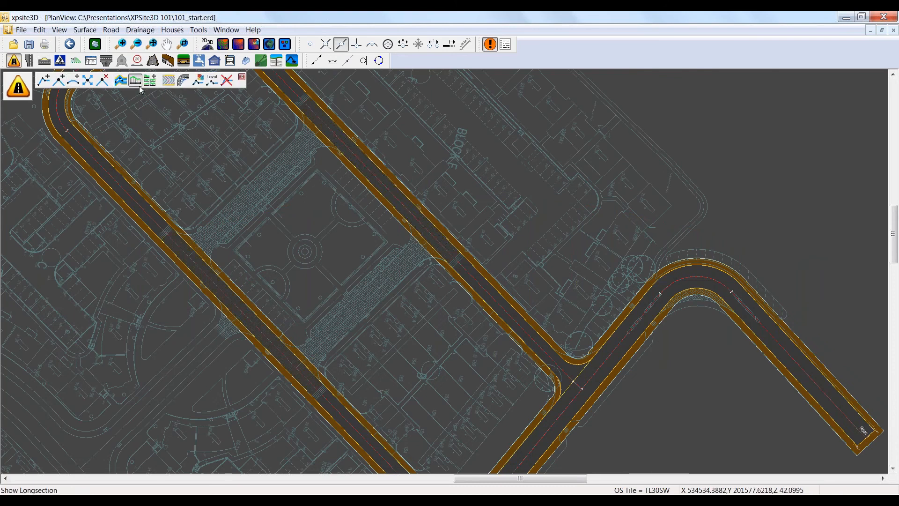
left_click(651, 305)
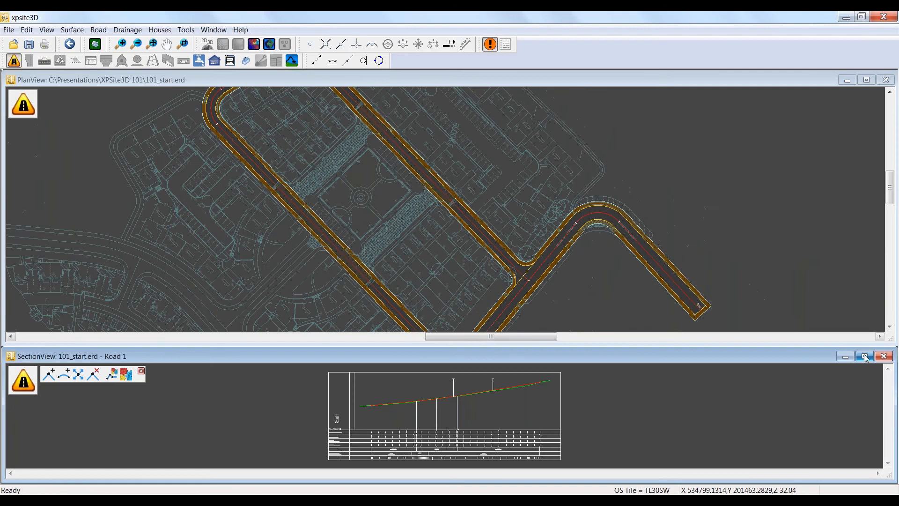
left_click(864, 354)
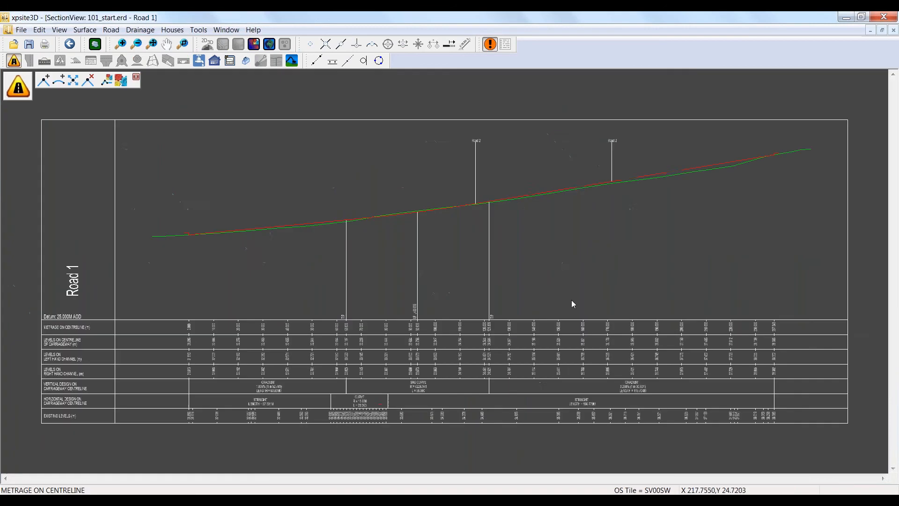
scroll(572, 153, "up", 4)
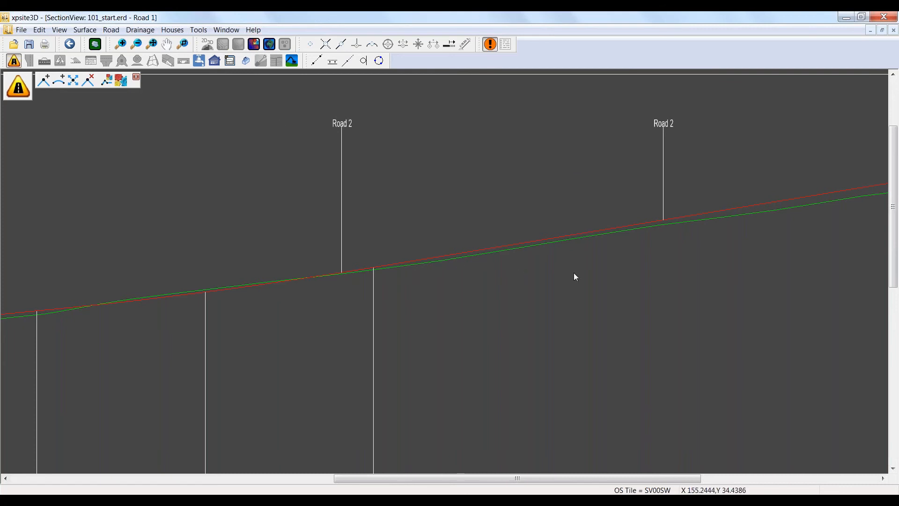
scroll(575, 272, "down", 2)
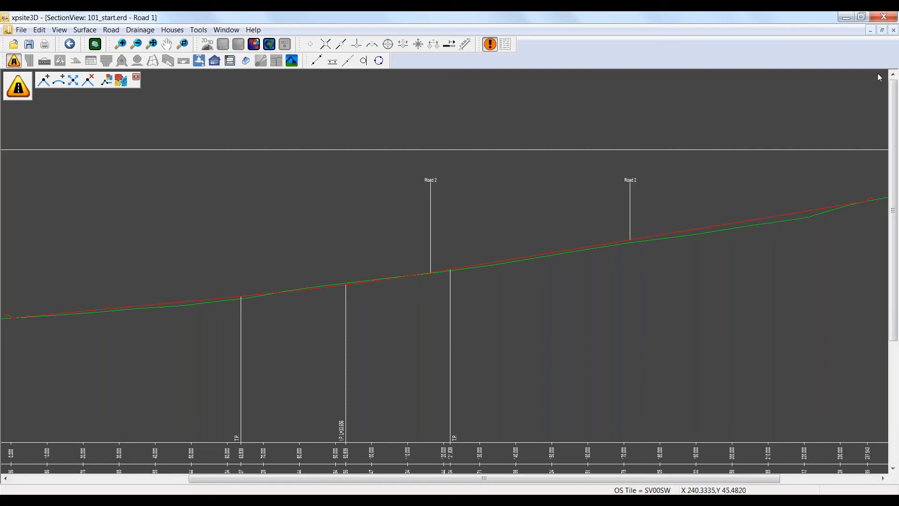
left_click(893, 31)
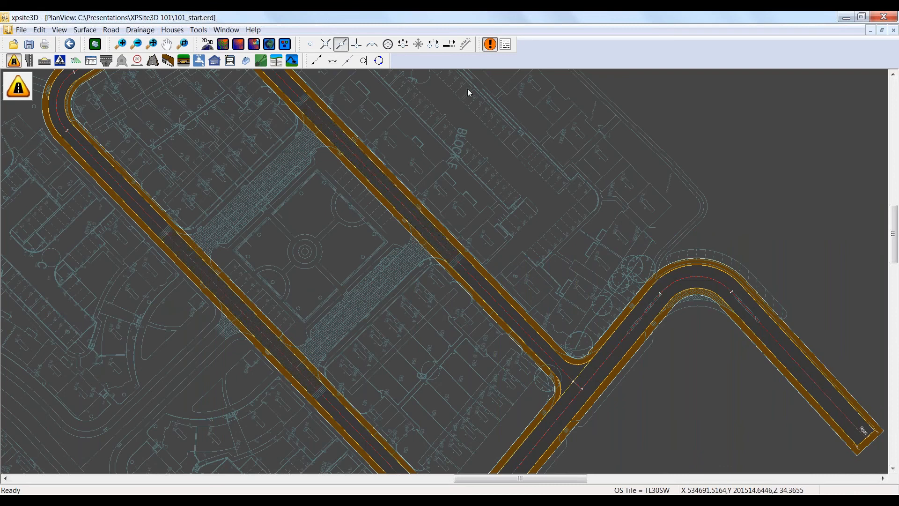
Step: Try moving Road 2's junction point nearest the Road 1 bend south-west along Road 1, and undo the move
left_click(341, 44)
middle_click_drag(585, 294, 548, 160)
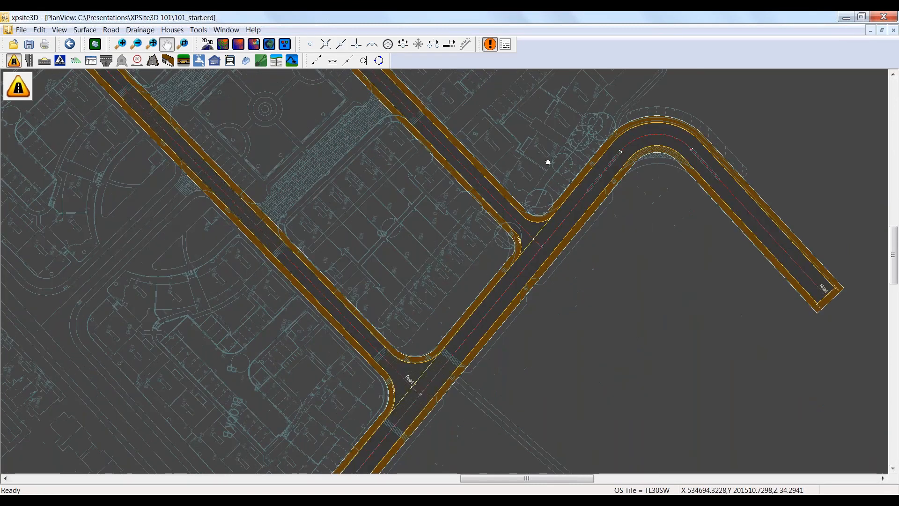
scroll(562, 211, "up", 1)
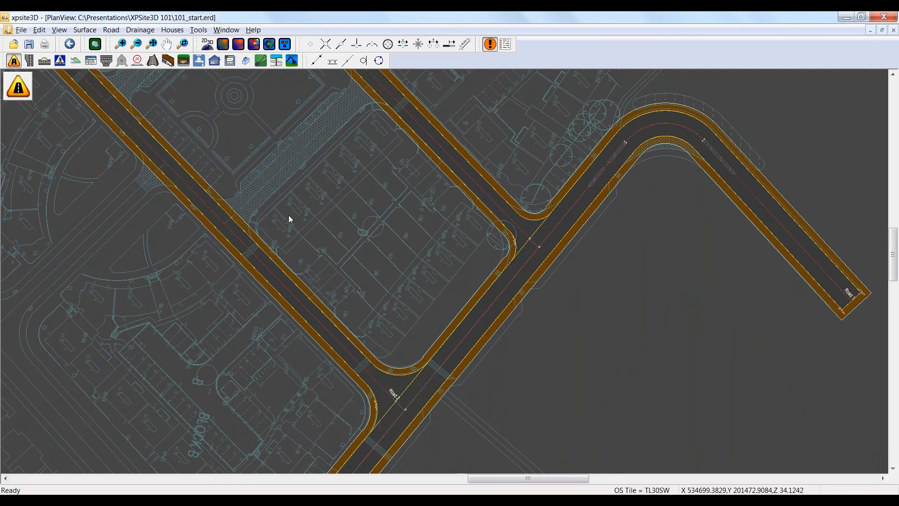
mouse_move(30, 76)
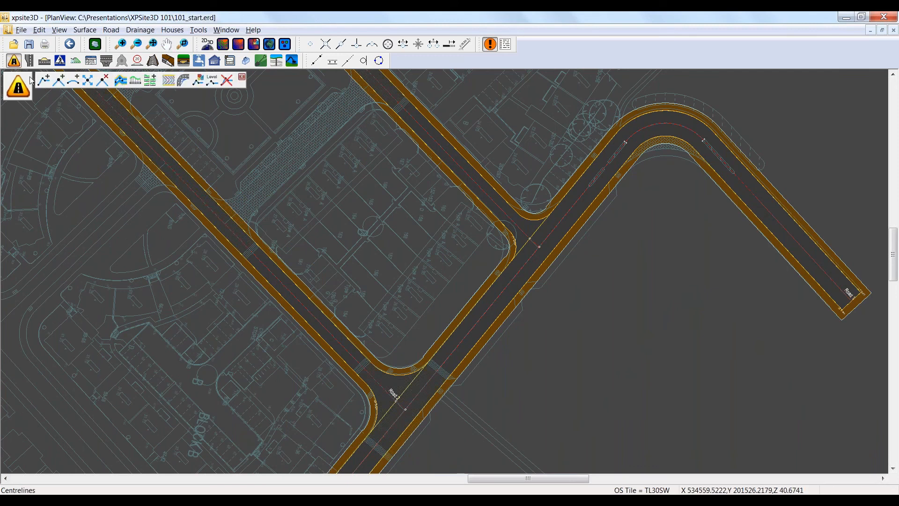
left_click(88, 81)
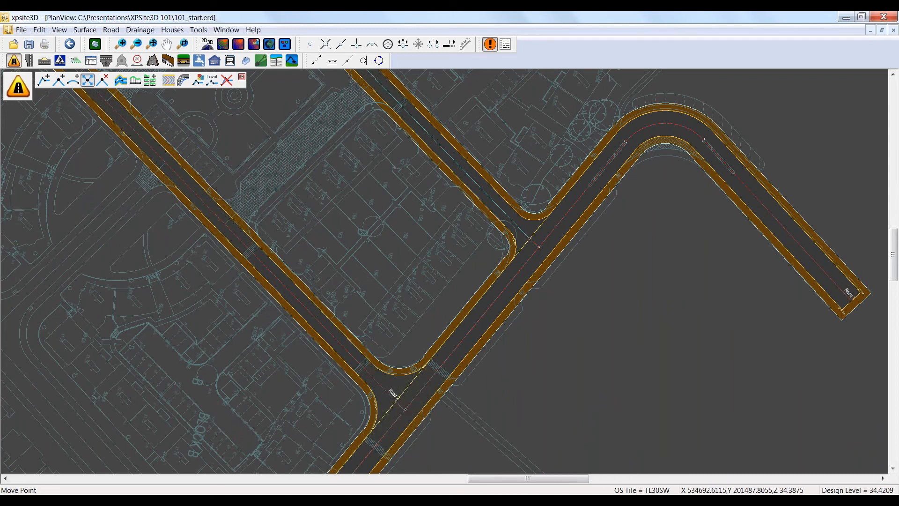
left_click(539, 246)
left_click(509, 281)
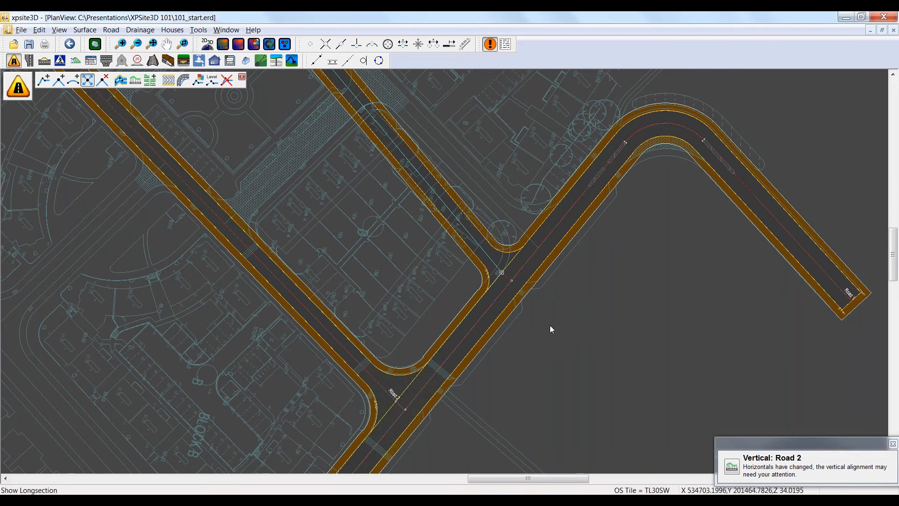
key("ctrl+z")
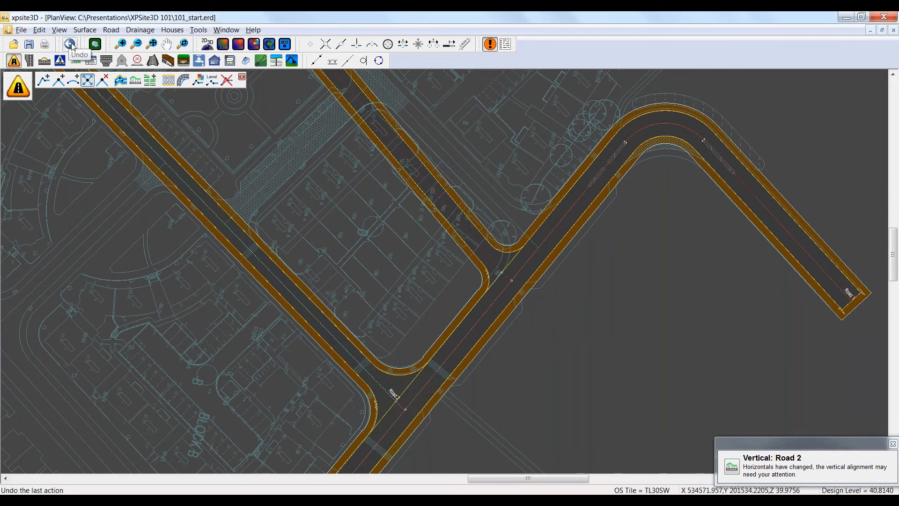
left_click(71, 45)
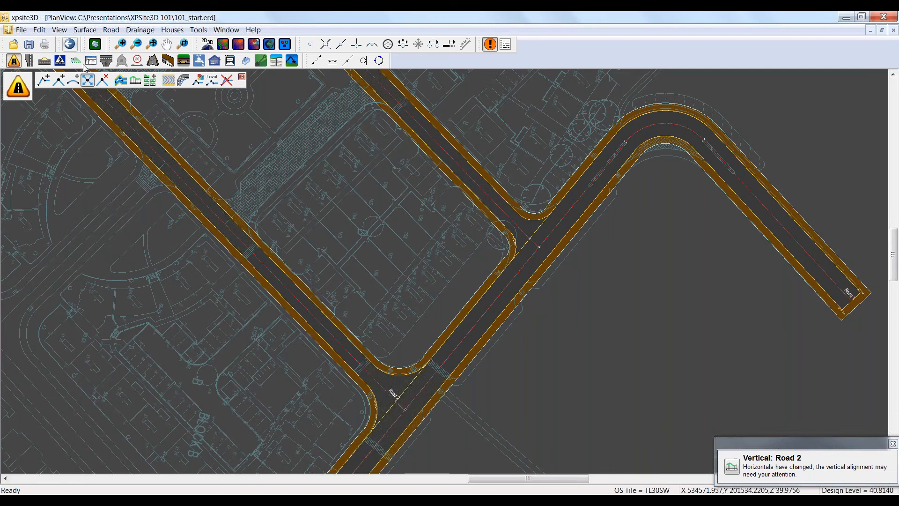
Step: Move the same Road 2 junction point along Road 1 again and return it to its original location
left_click(89, 78)
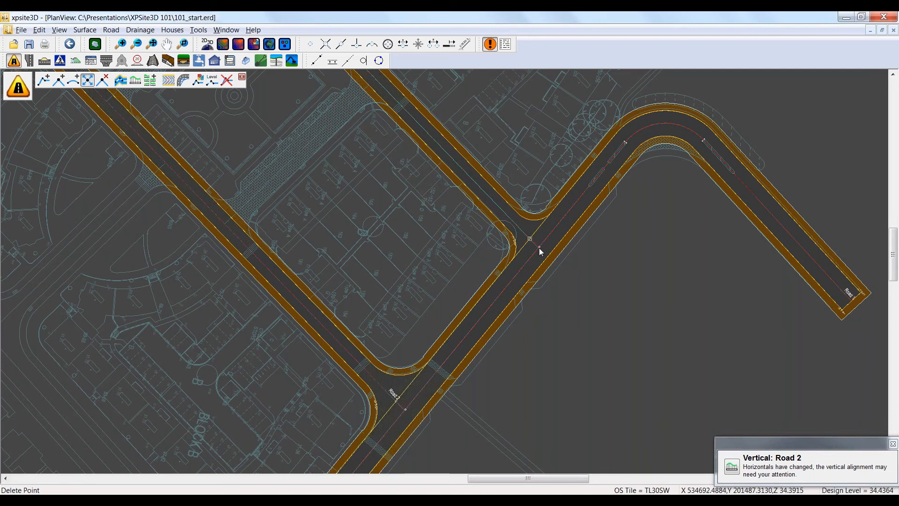
left_click_drag(539, 248, 496, 280)
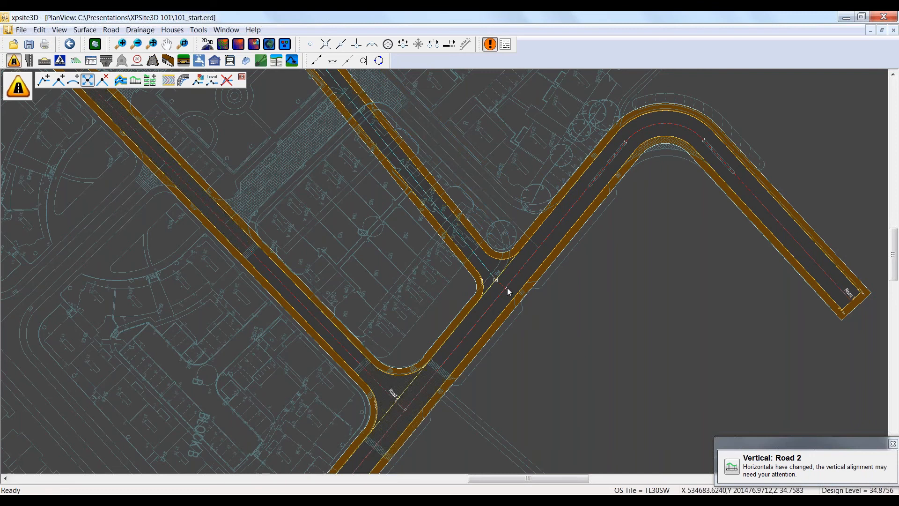
left_click(539, 250)
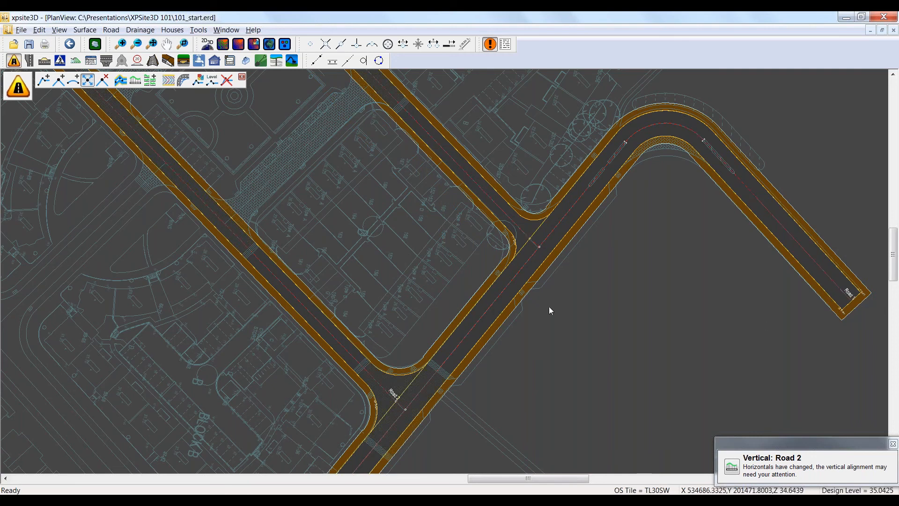
Step: Start a parallel item on Road 2's channel beside parking bays 74 to 81, from chainage 77.8191 m to 103.2602 m
scroll(366, 181, "down", 1)
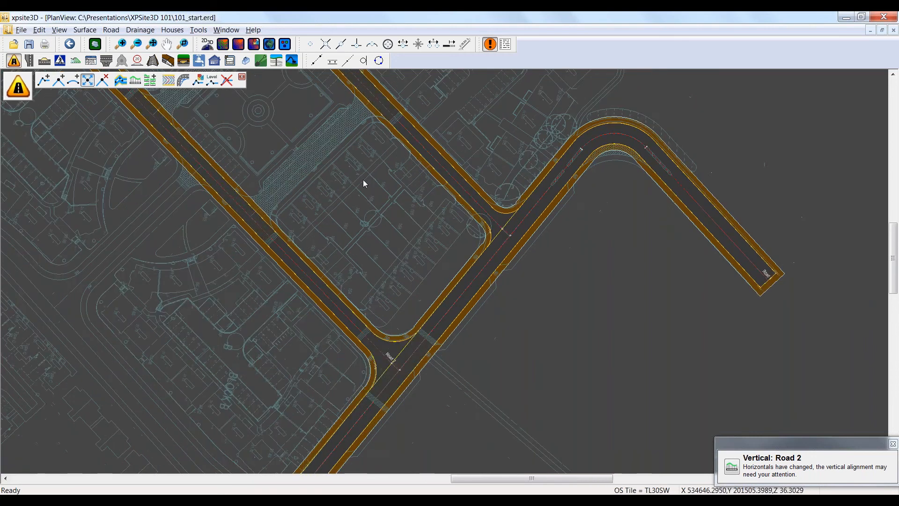
scroll(363, 180, "down", 1)
scroll(432, 274, "up", 1)
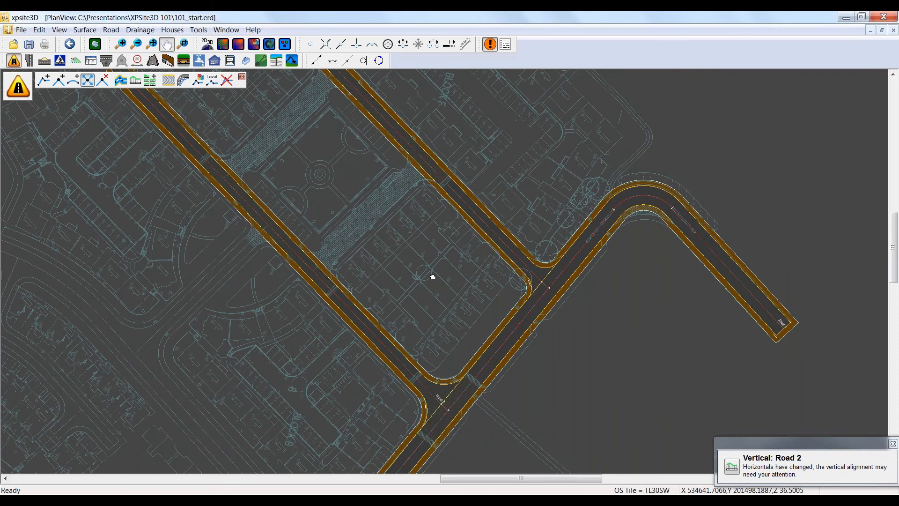
scroll(391, 211, "up", 1)
scroll(391, 211, "up", 1)
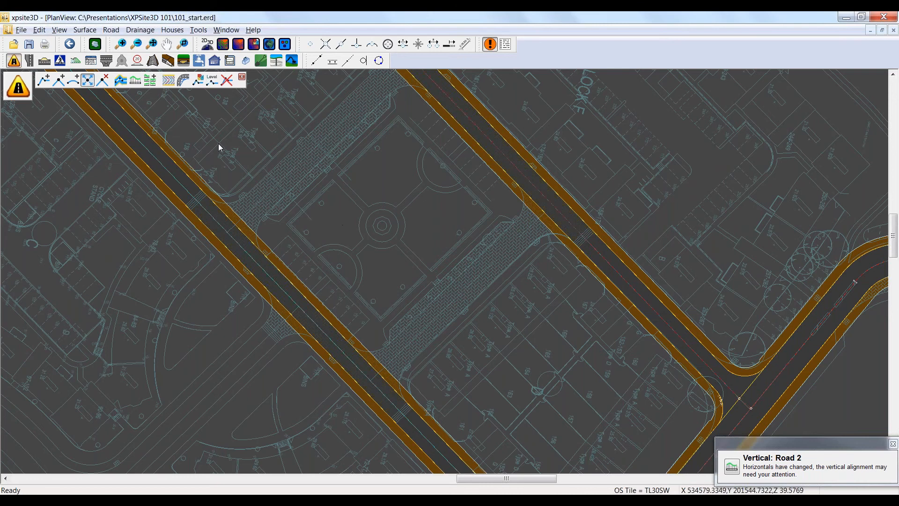
left_click(29, 61)
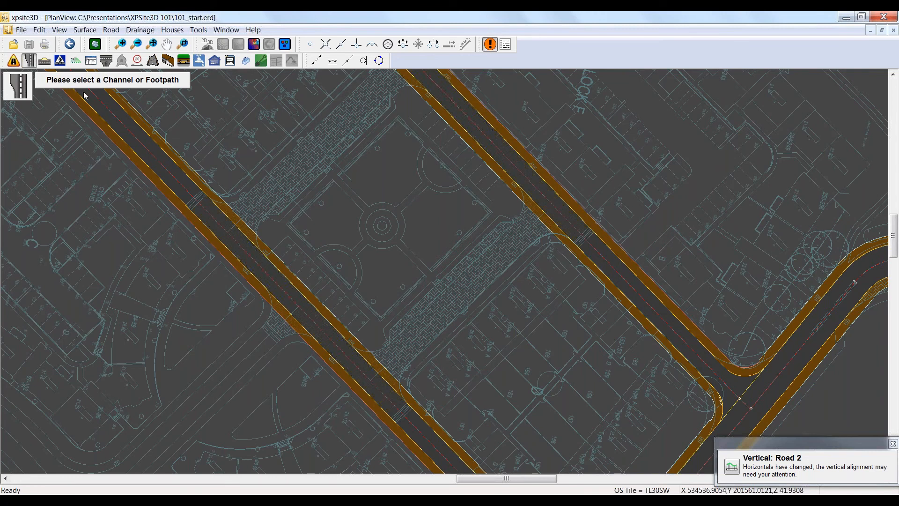
scroll(347, 326, "up", 1)
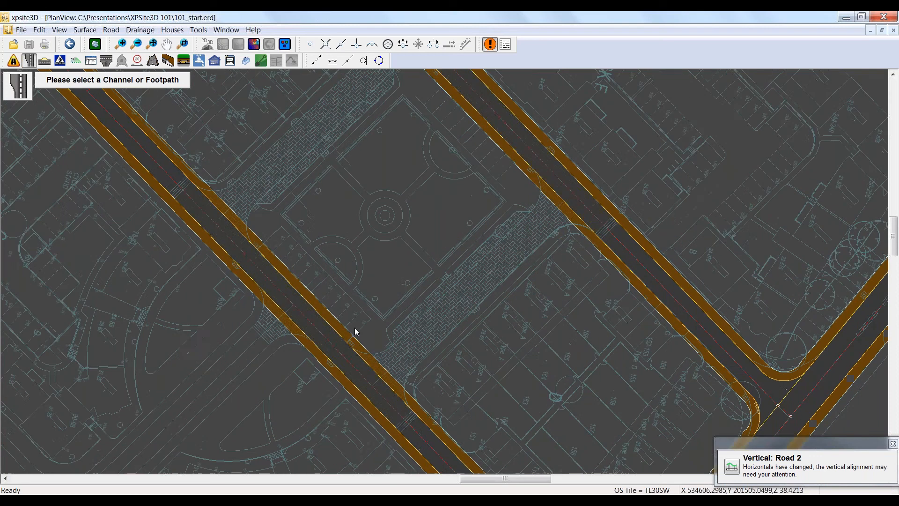
scroll(355, 327, "up", 1)
scroll(345, 295, "up", 1)
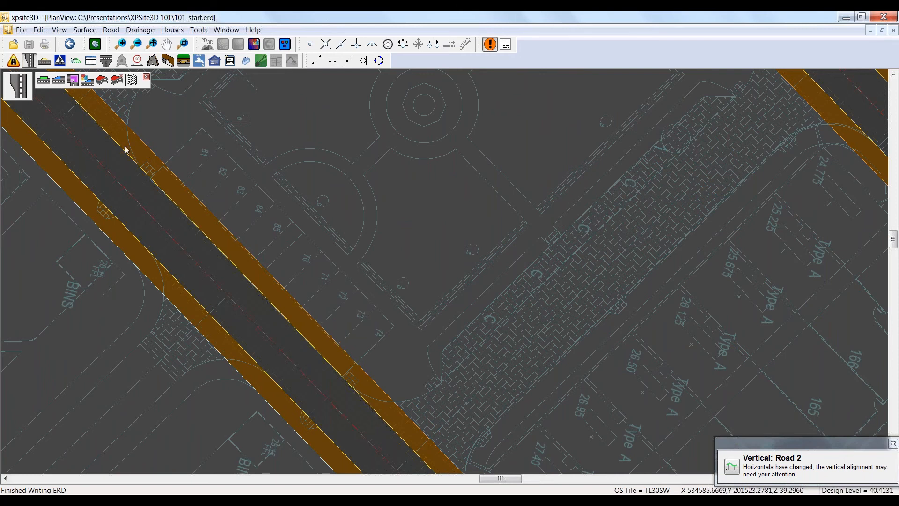
left_click(44, 80)
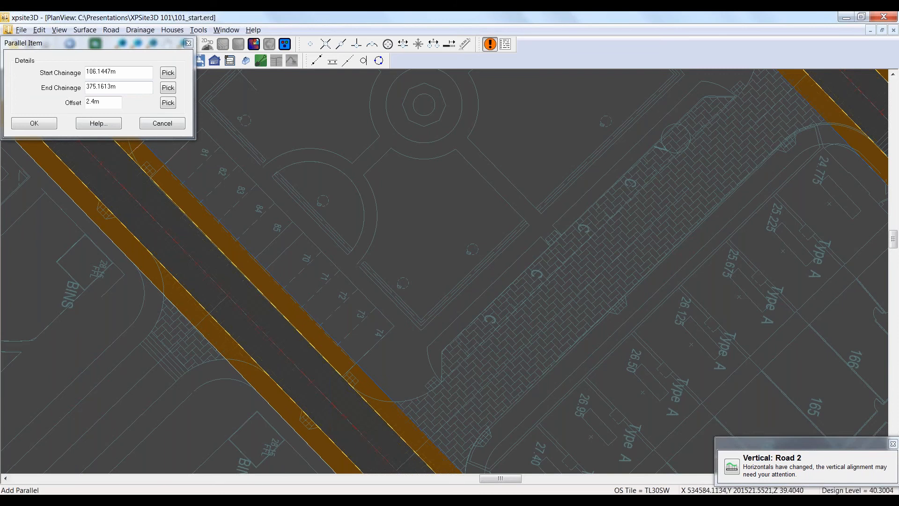
left_click(341, 44)
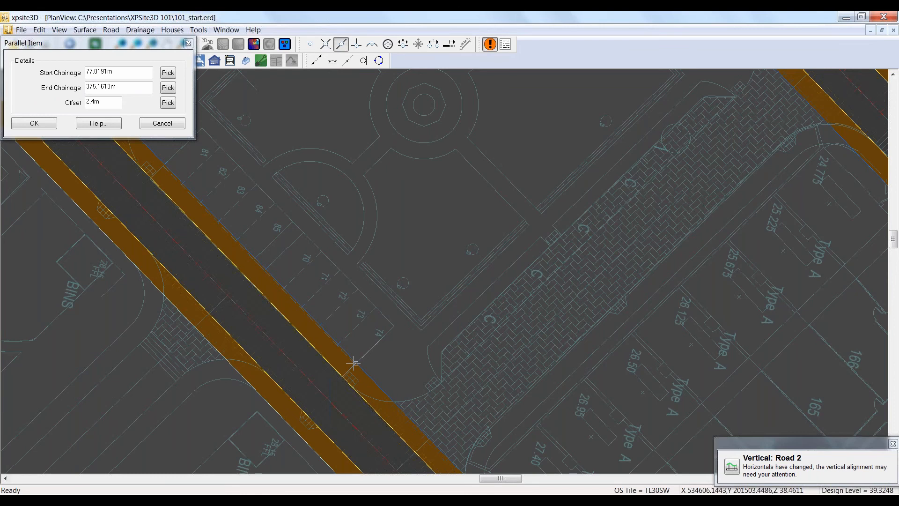
left_click(355, 363)
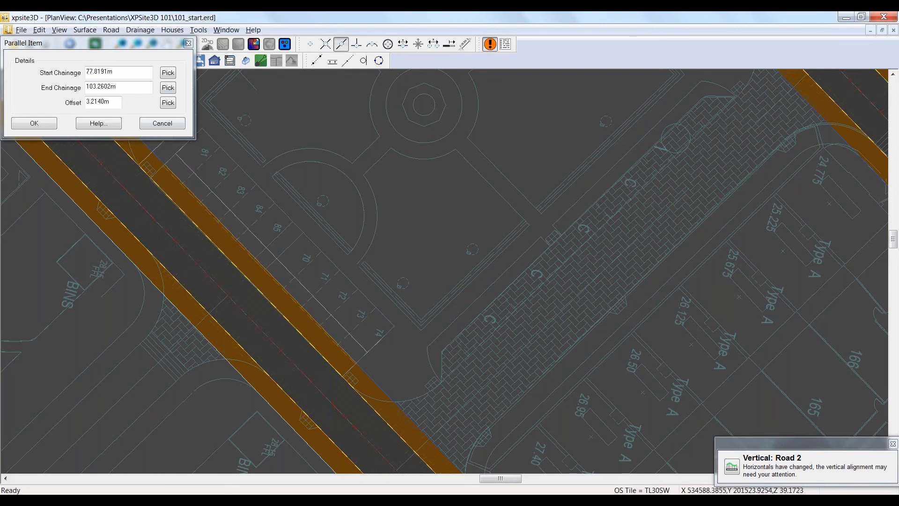
Step: Pick a 6.6225 m offset at the back of the parking bays, create the parallel item and apply the footway change
left_click(167, 103)
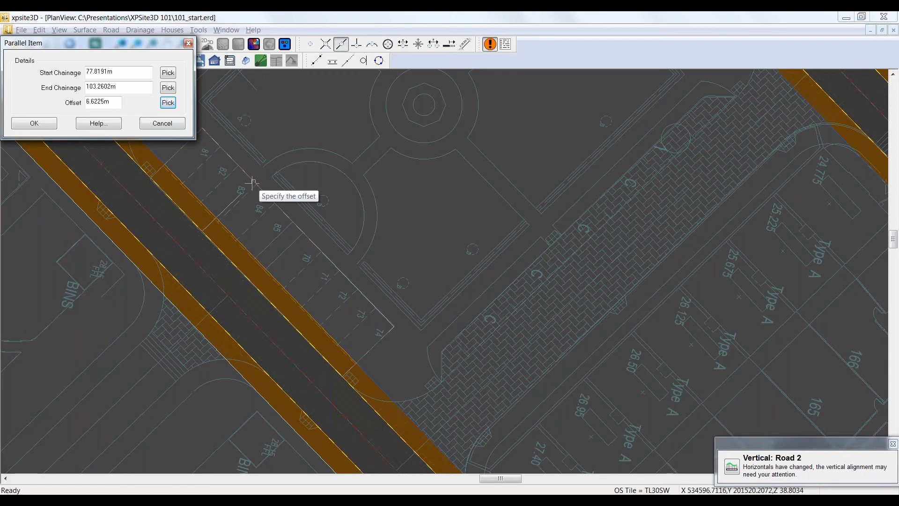
left_click(251, 183)
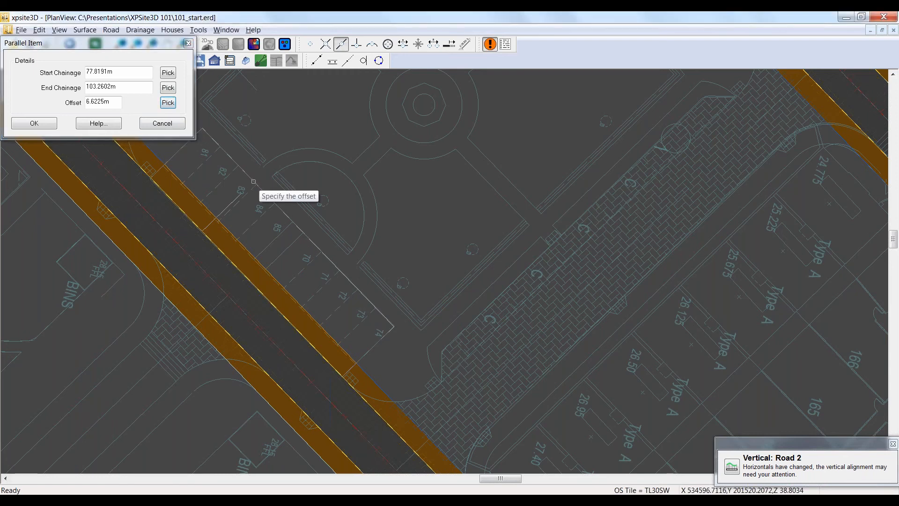
left_click(34, 123)
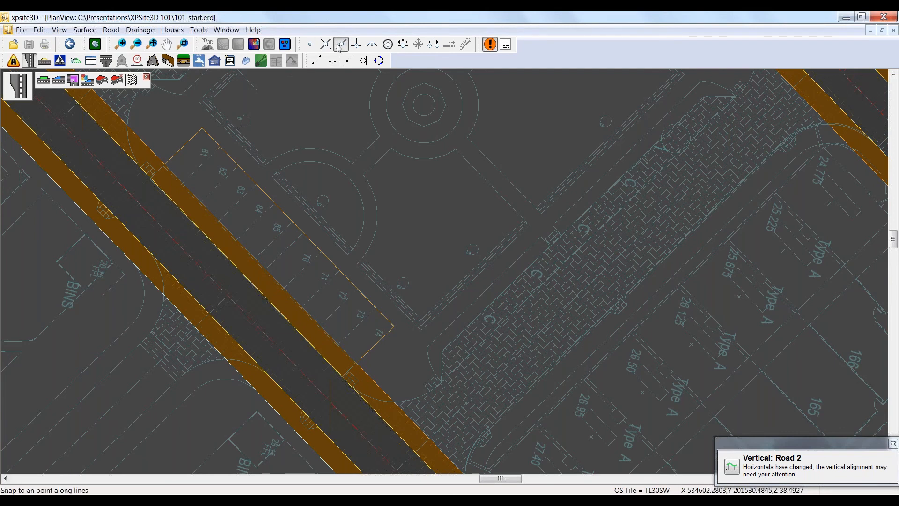
left_click(132, 80)
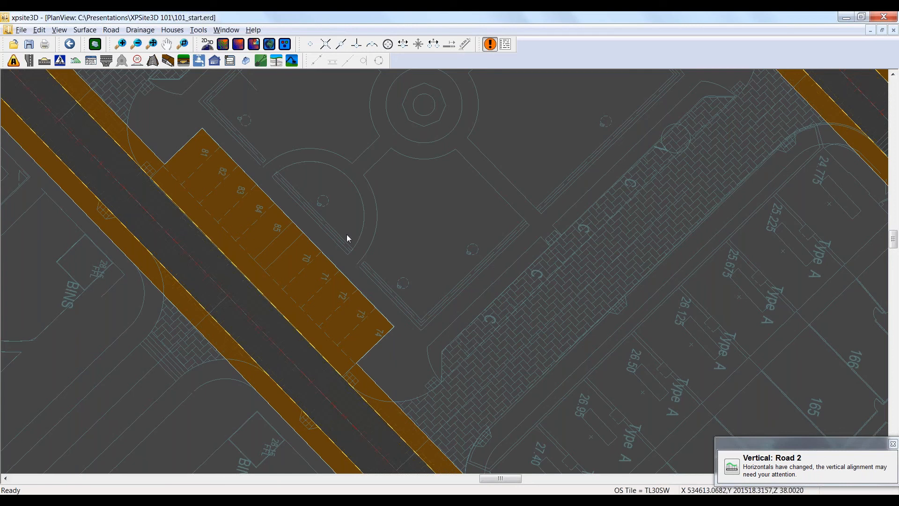
Step: Add a parallel item to Road 2's channel beside the north-eastern parking bays, chainage 287.7422 m to 308.3625 m, offset 9.1061 m, and apply it
middle_click_drag(459, 188, 244, 454)
left_click(29, 60)
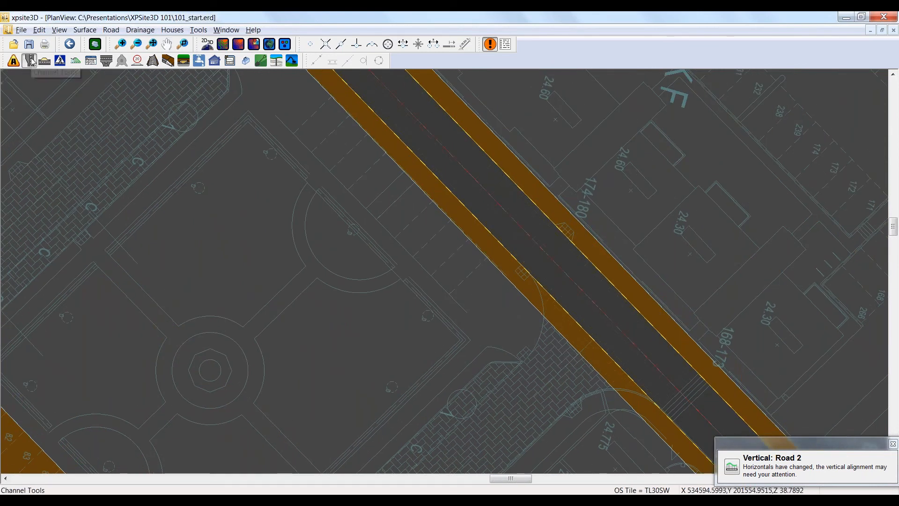
left_click(399, 139)
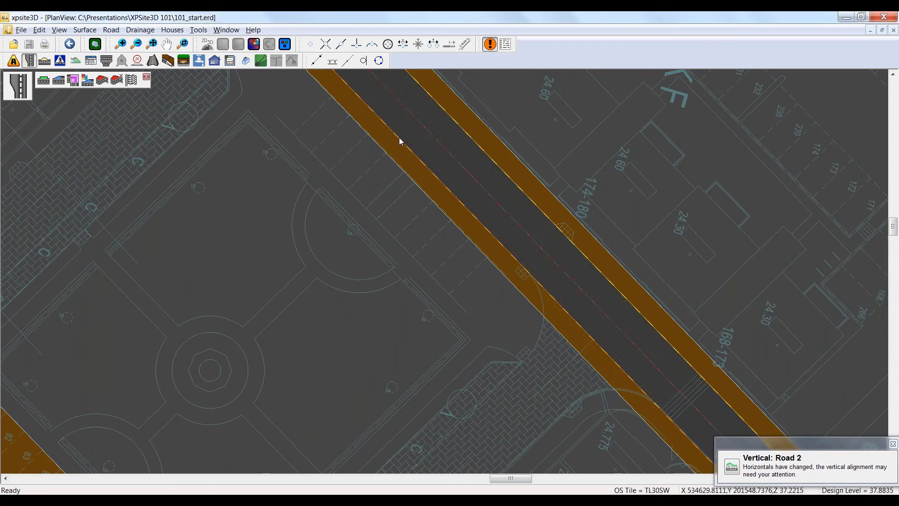
left_click(44, 82)
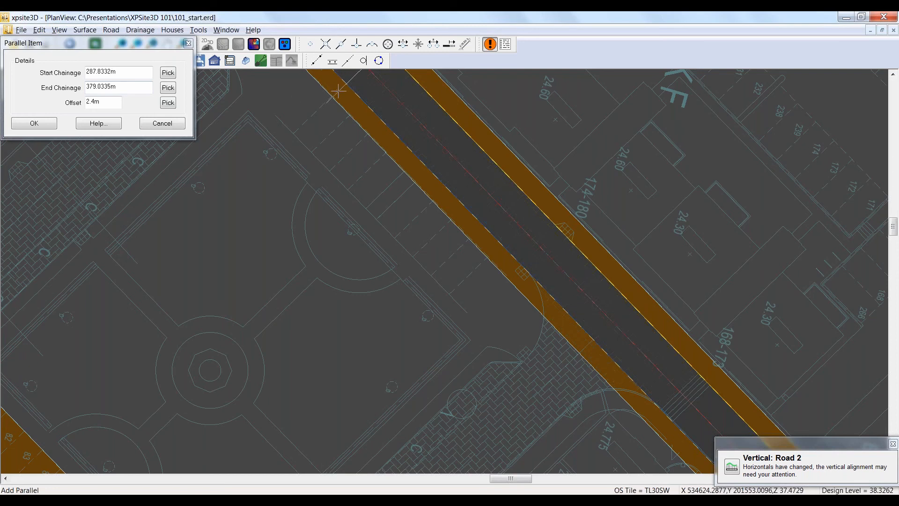
left_click(342, 95)
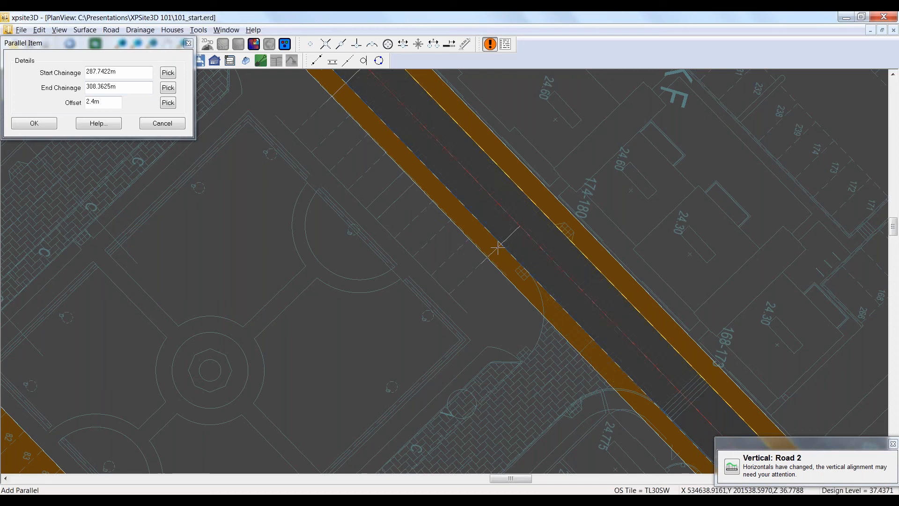
left_click(497, 246)
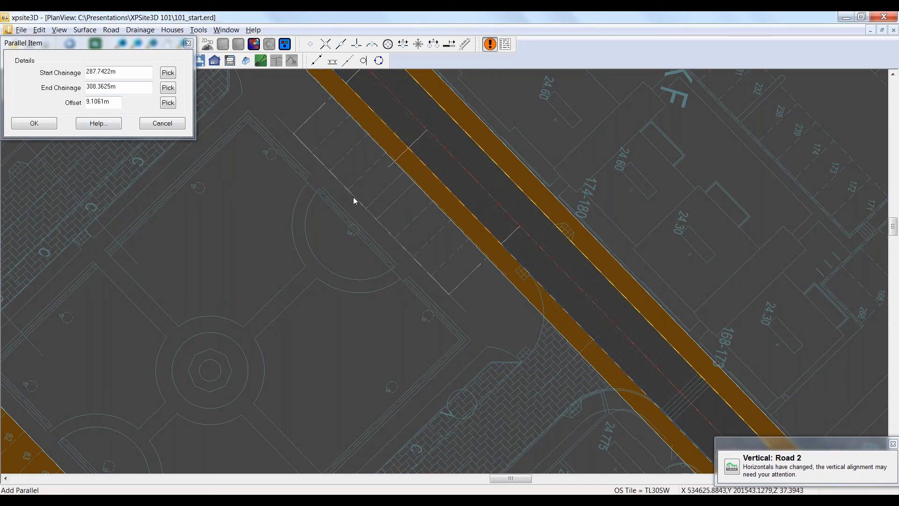
left_click(34, 123)
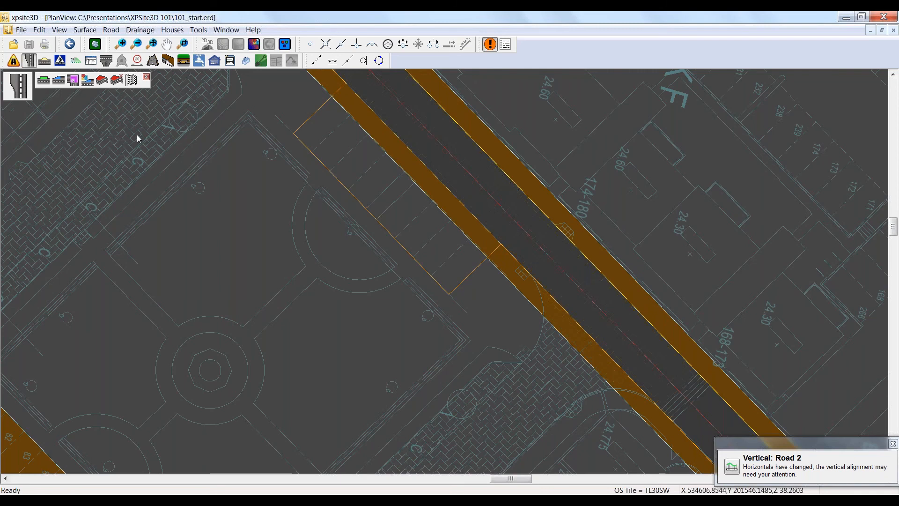
left_click(132, 79)
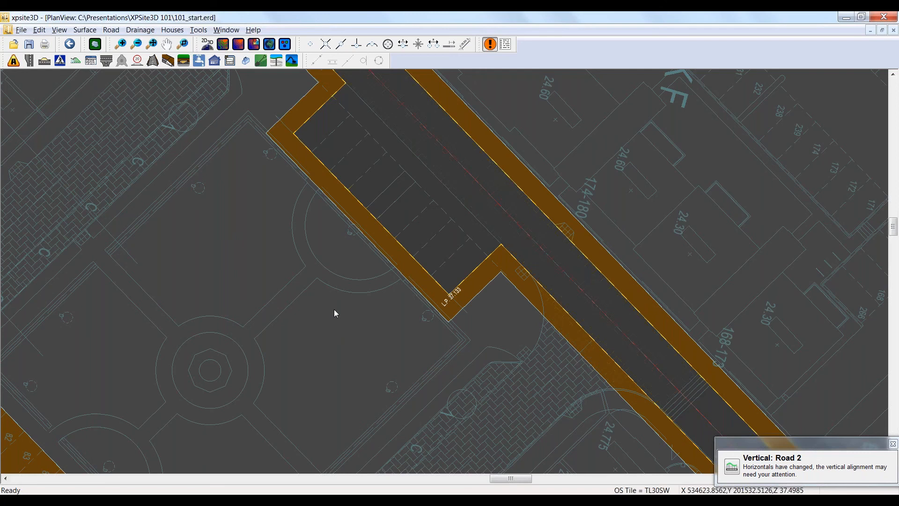
Step: Start a new secondary channel from Road 1's south-eastern channel, beside the lay-by near the Road 2 junction
middle_click_drag(318, 302, 298, 265)
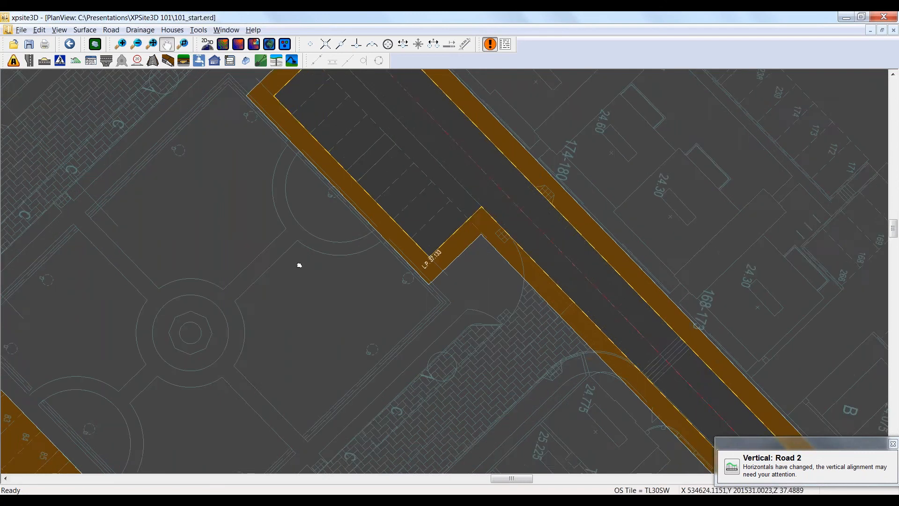
scroll(298, 265, "down", 3)
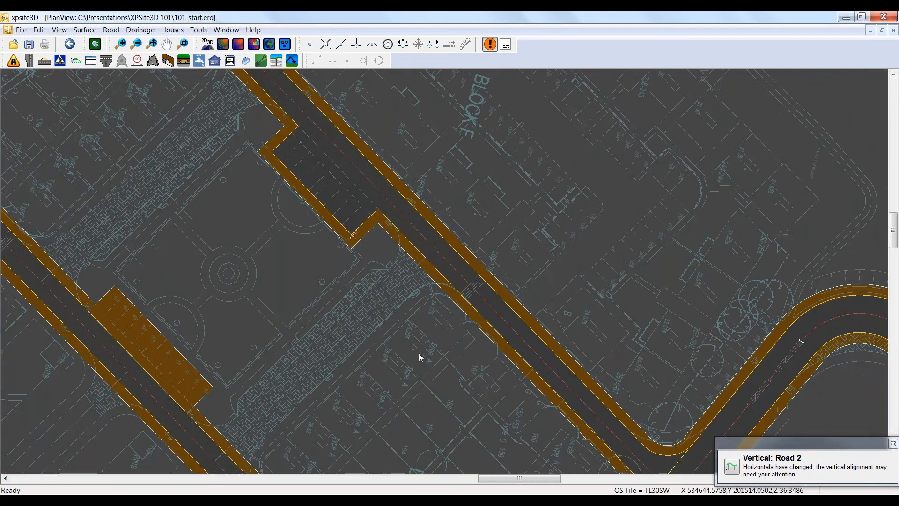
scroll(419, 353, "down", 1)
middle_click_drag(423, 351, 296, 163)
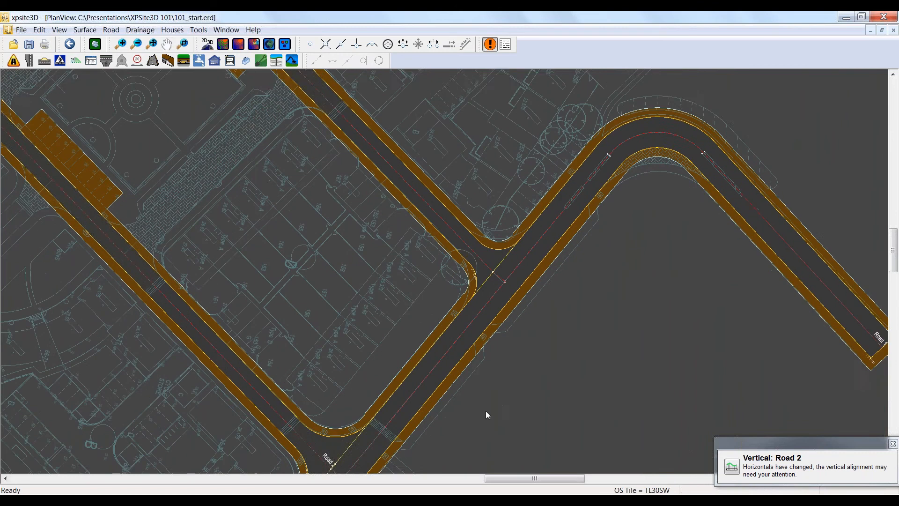
middle_click_drag(485, 412, 465, 294)
scroll(463, 288, "up", 1)
scroll(463, 288, "up", 1)
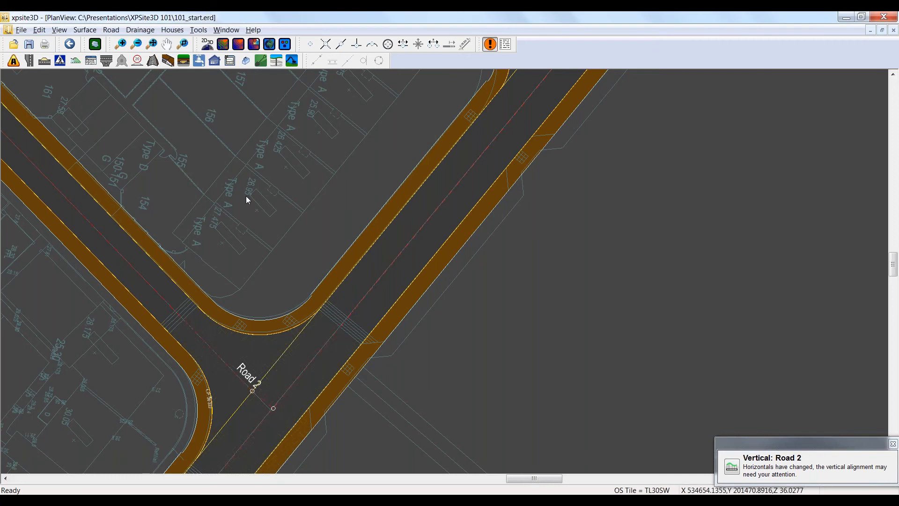
left_click(44, 61)
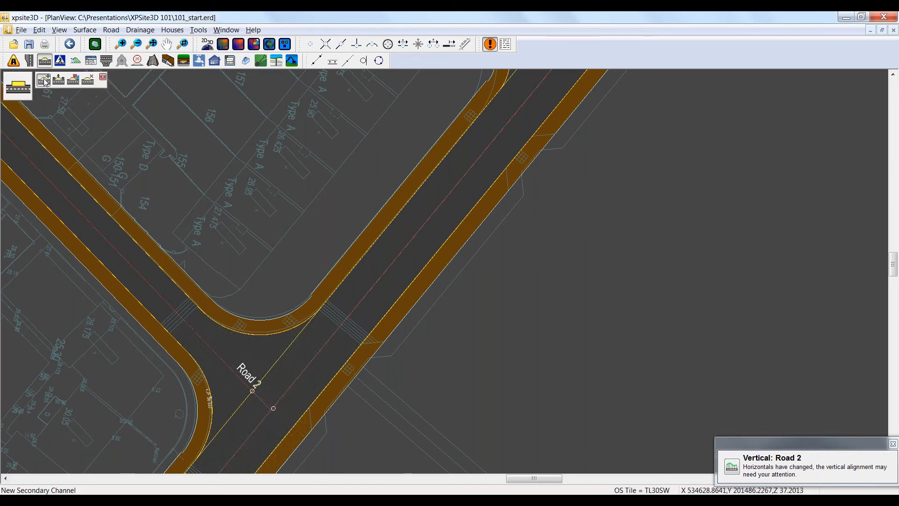
left_click(45, 80)
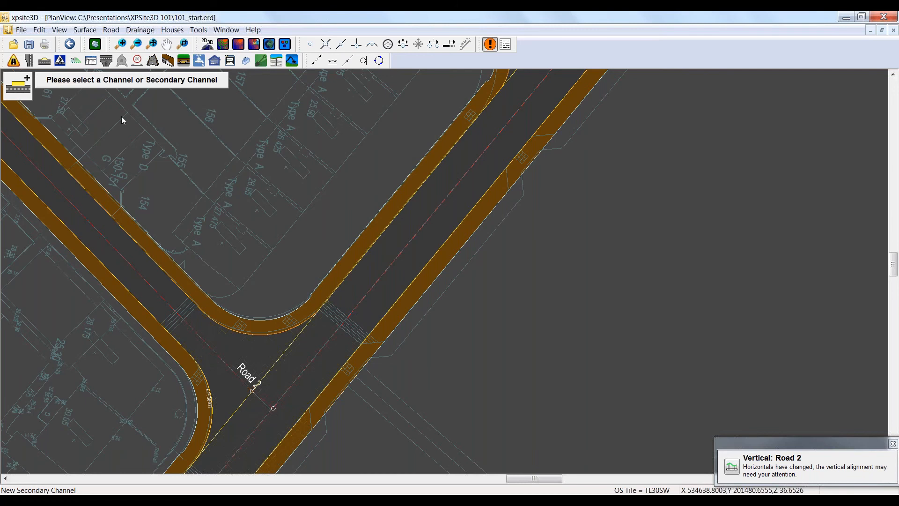
left_click(469, 213)
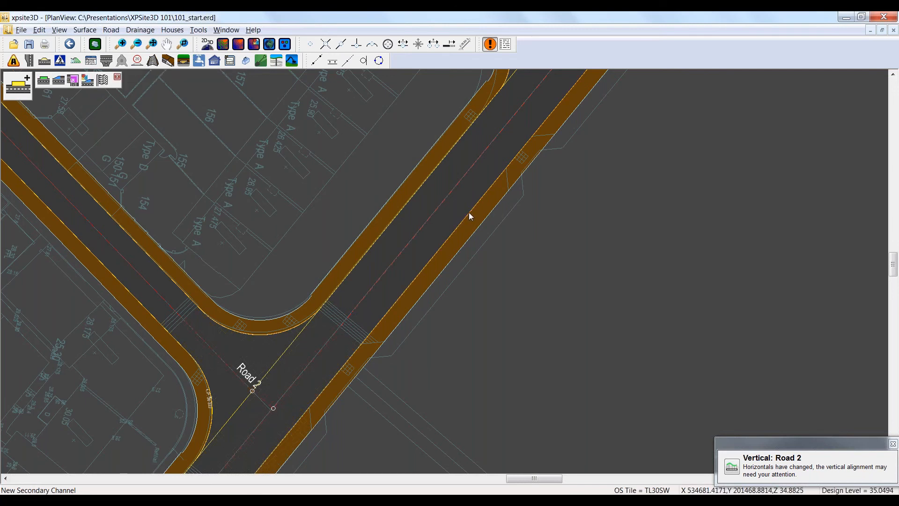
Step: Add a straight-line widening to the secondary channel from chainage 125.0401 m to 127.0442 m, with offsets from 0 to 5.6187 m
left_click(59, 82)
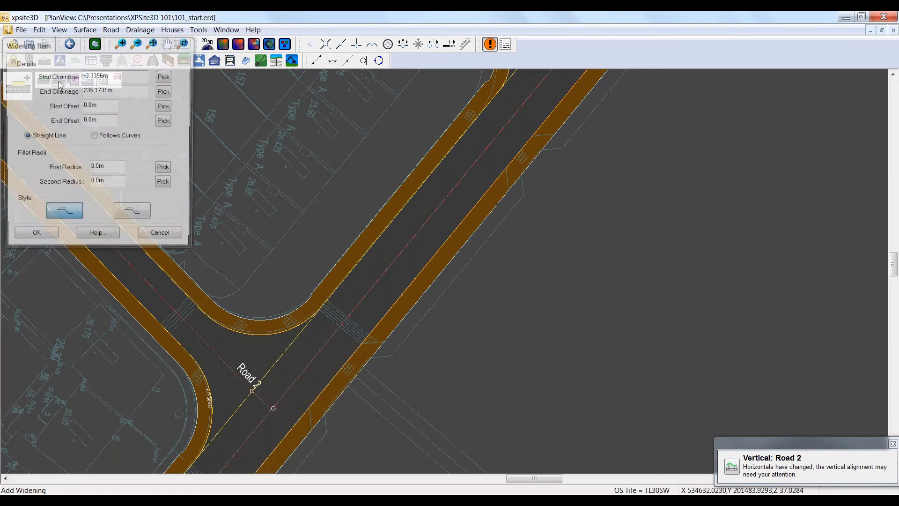
left_click_drag(139, 45, 153, 56)
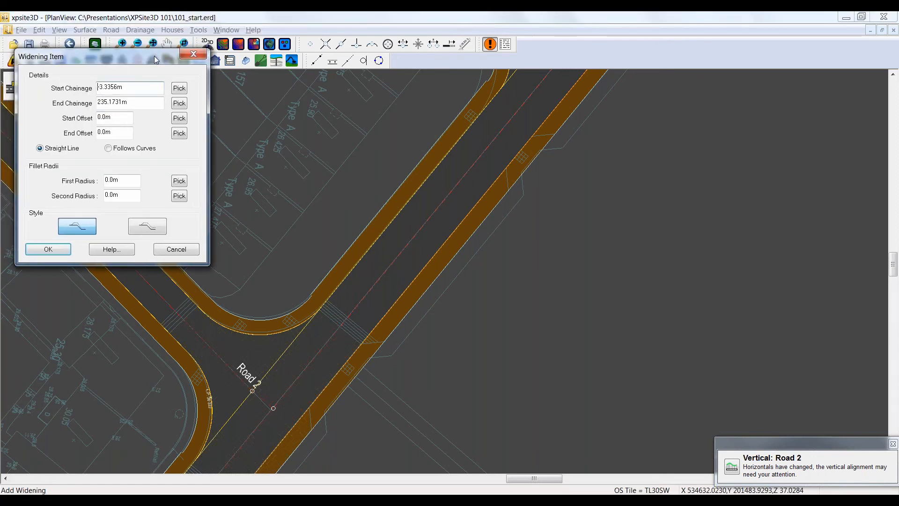
left_click(178, 88)
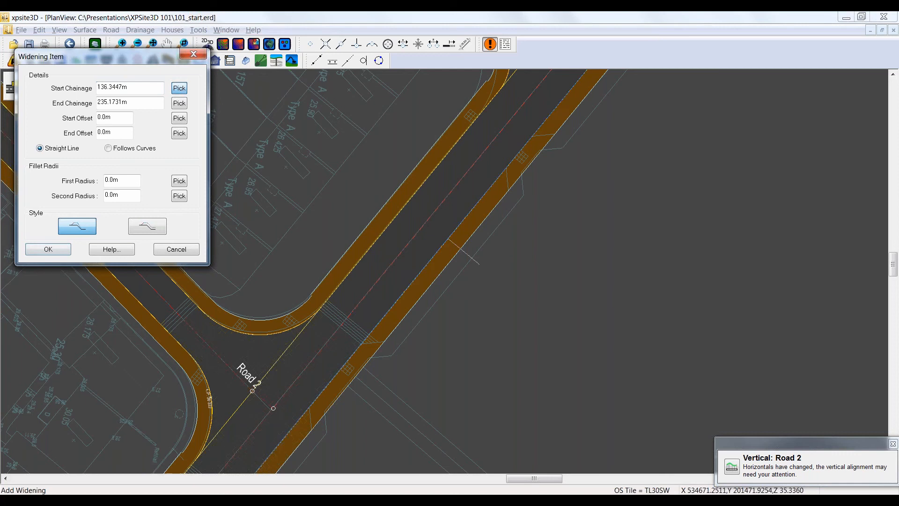
left_click(507, 168)
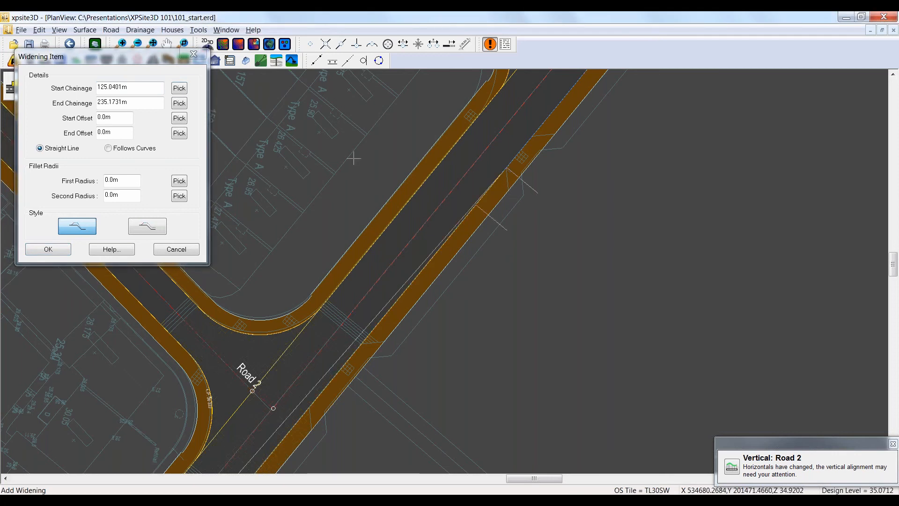
left_click(179, 104)
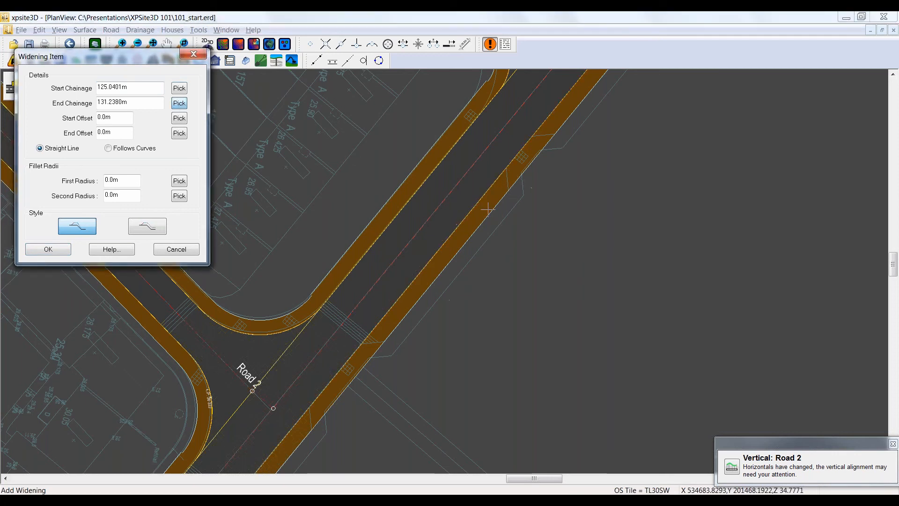
left_click(506, 187)
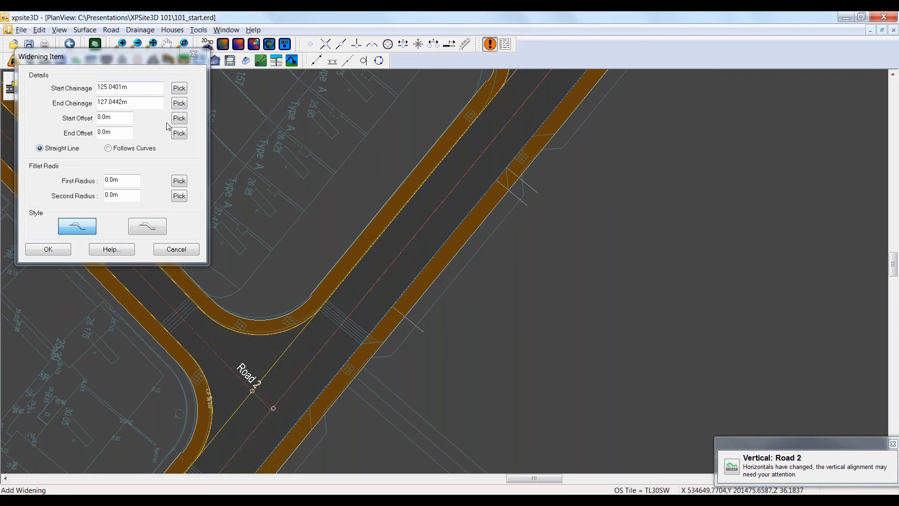
left_click(178, 133)
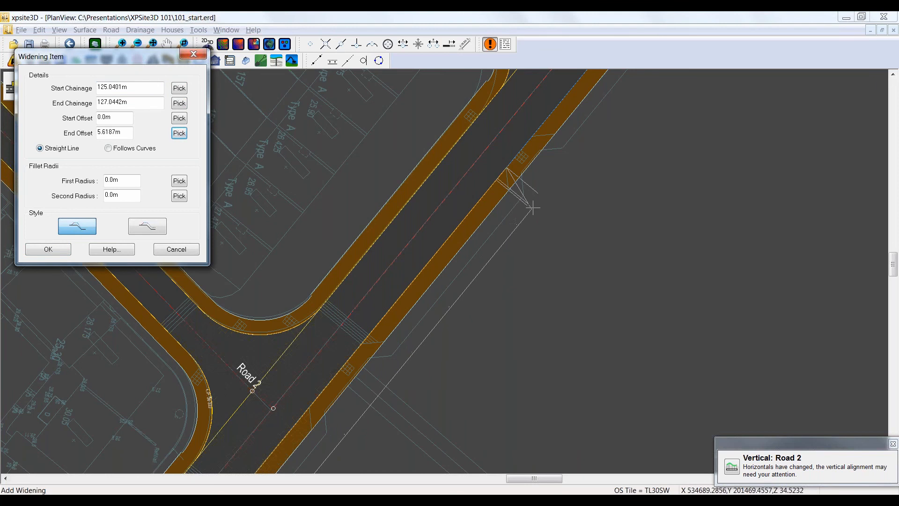
left_click(531, 207)
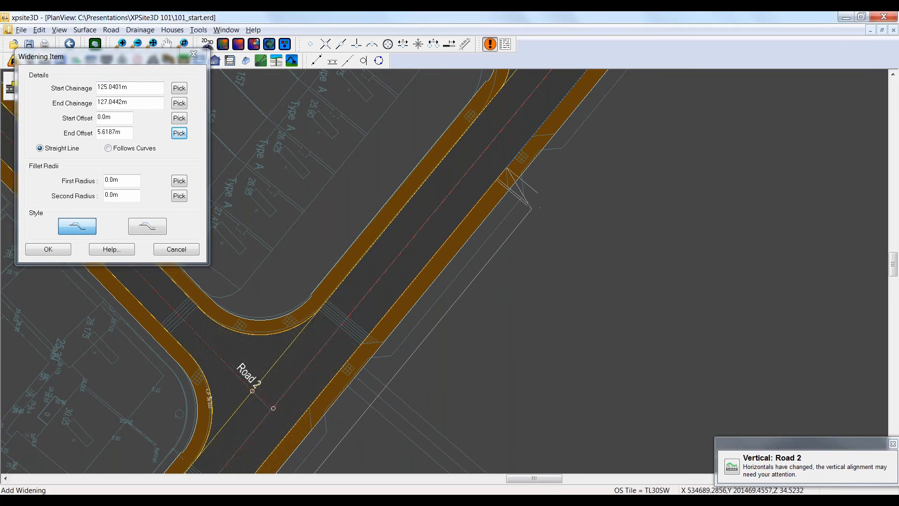
left_click(62, 252)
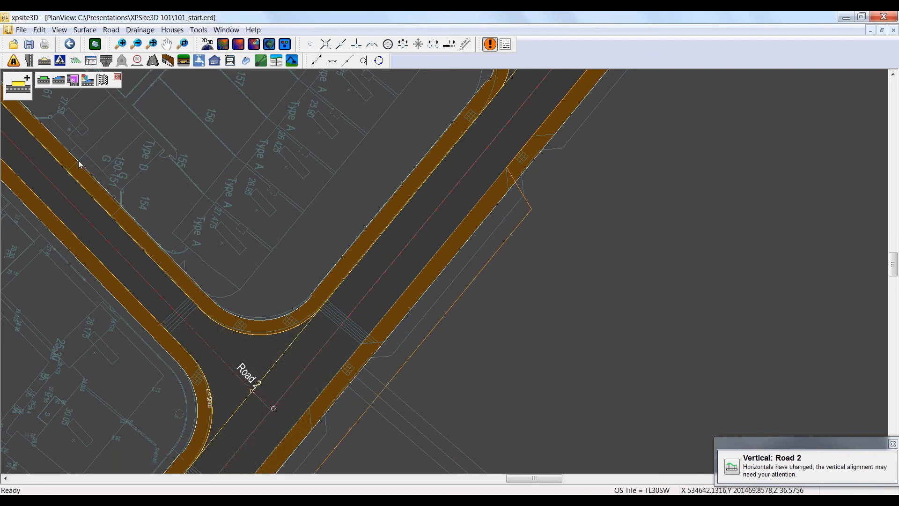
Step: Add a closing straight-line widening from chainage 151.7495 m to 154.2860 m, with offsets from 5.6187 m back to 0 m
left_click(59, 80)
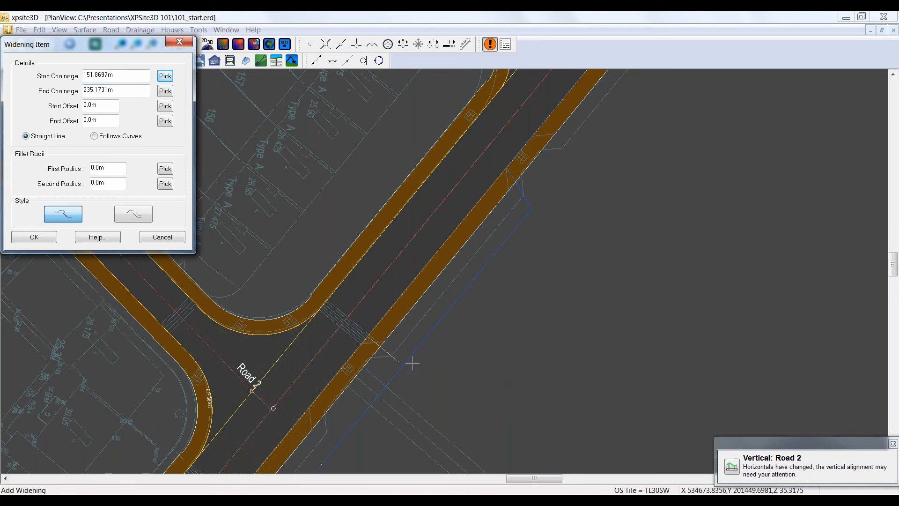
left_click(397, 359)
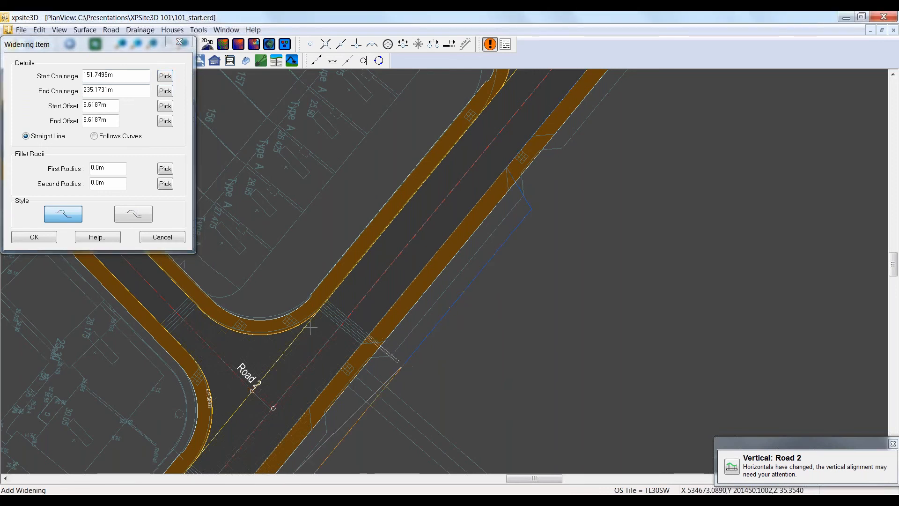
left_click(165, 91)
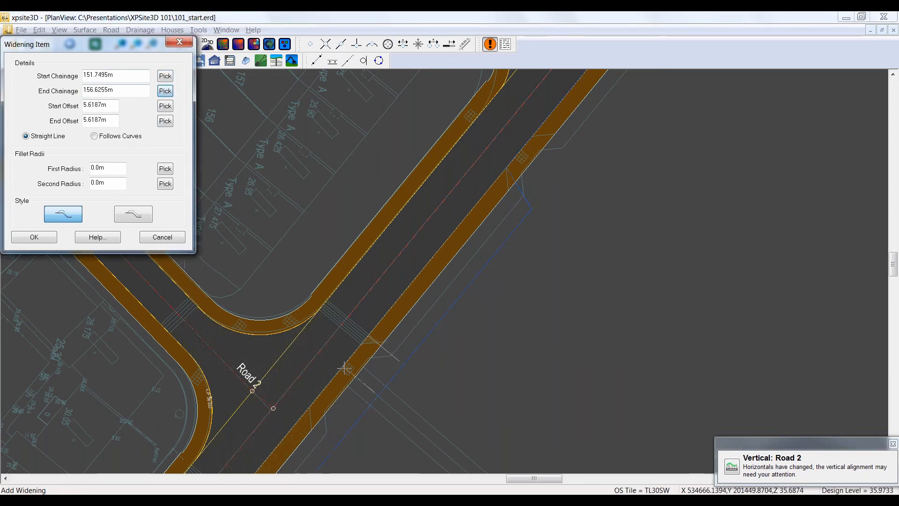
left_click(357, 352)
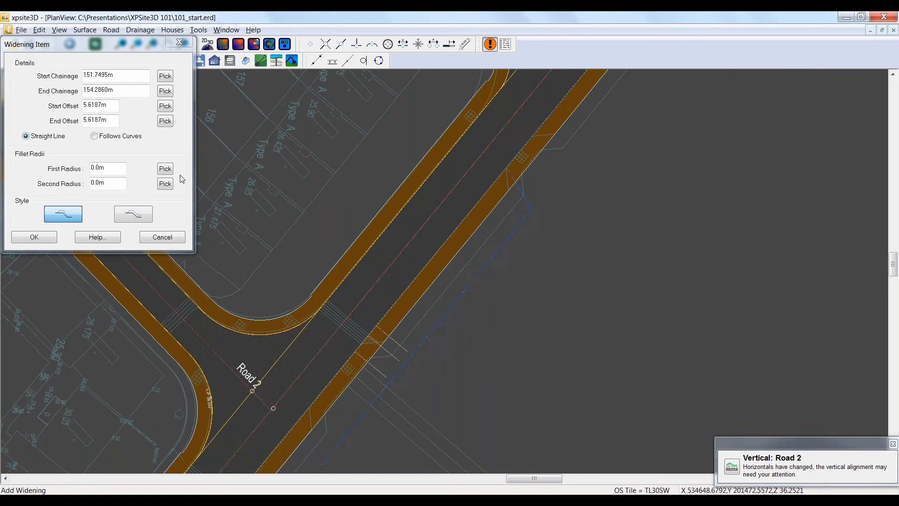
left_click(165, 121)
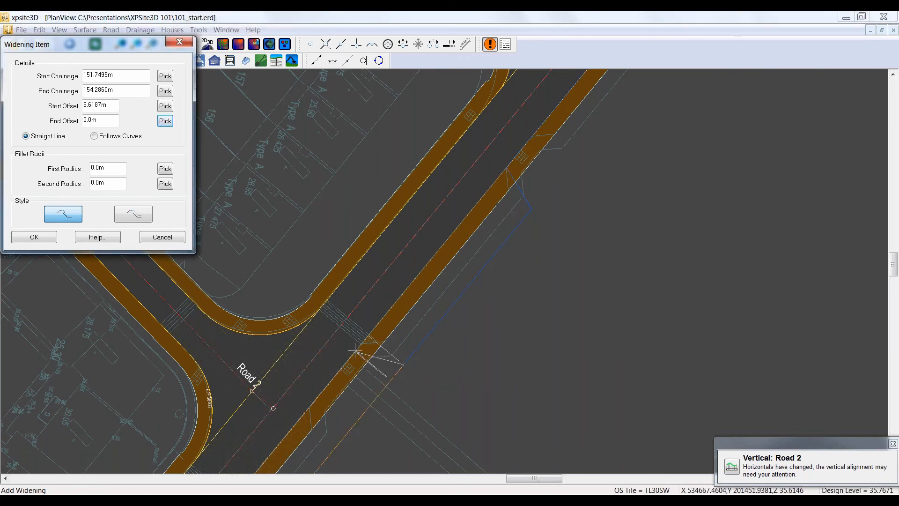
left_click(355, 351)
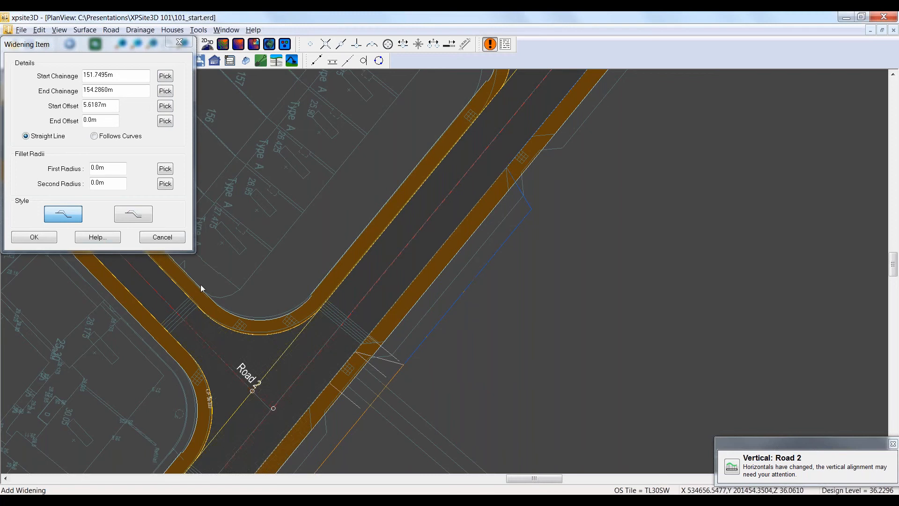
left_click(34, 237)
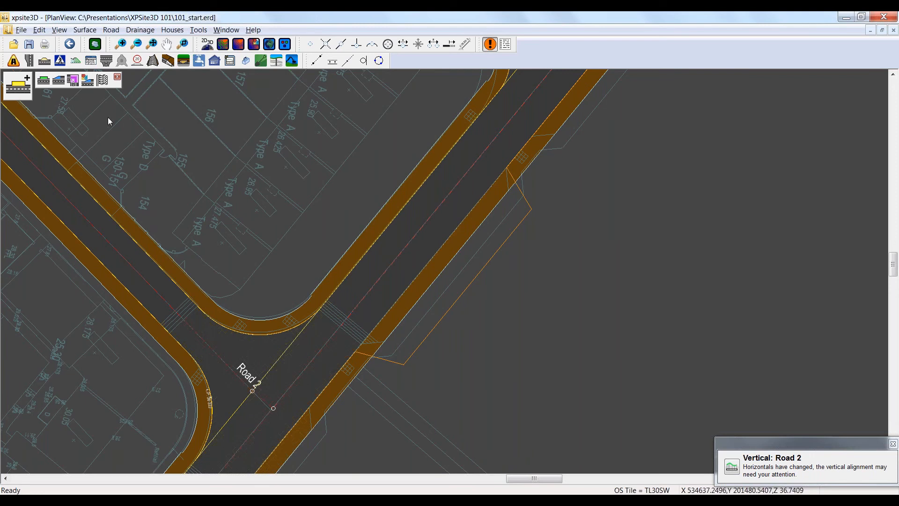
Step: Apply the secondary channel changes with a 1:x grade of -40, keeping the 0.025 m upstand
left_click(103, 81)
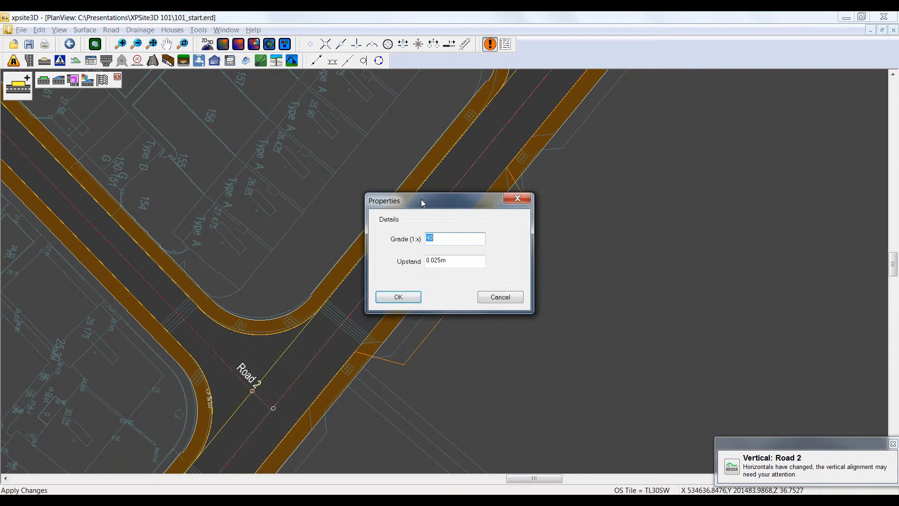
left_click_drag(412, 195, 361, 164)
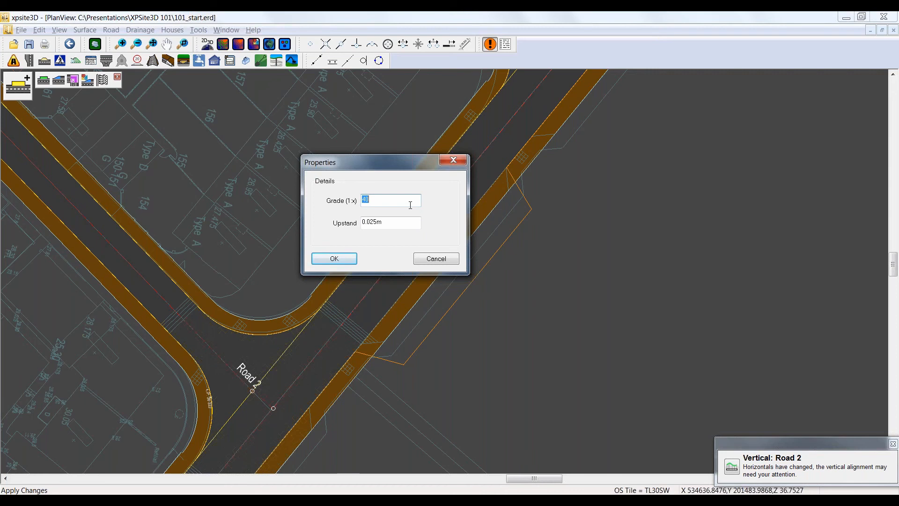
left_click(364, 199)
type("-")
left_click(335, 260)
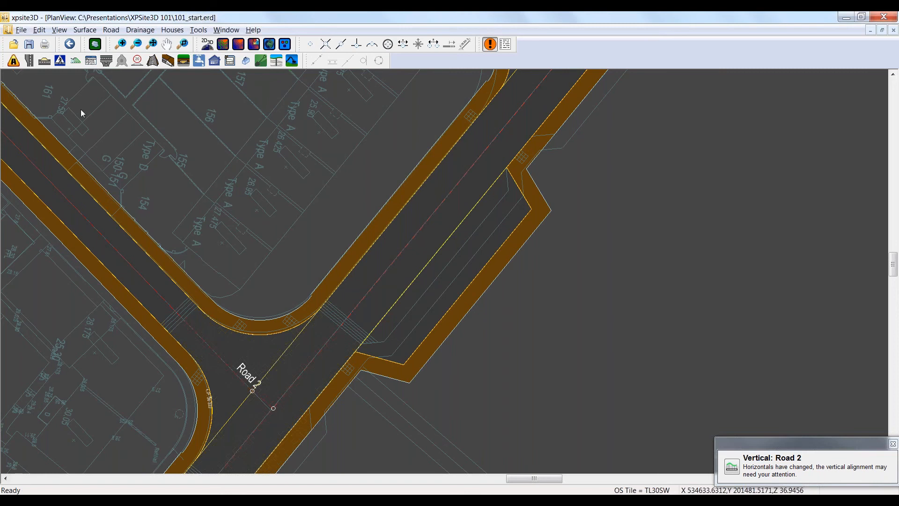
Step: Display contours on the roads at a 0.05 m normal interval, with every fifth contour prominent
middle_click_drag(604, 206, 576, 226)
left_click(14, 60)
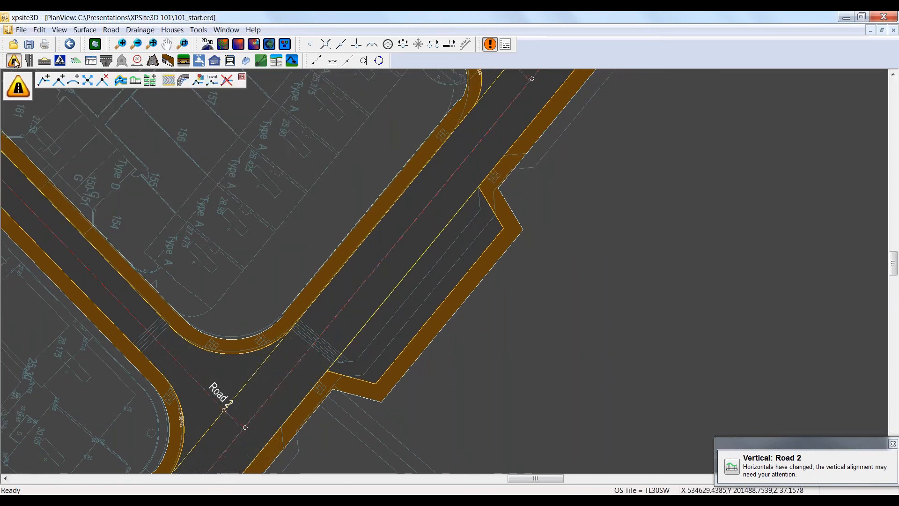
left_click(168, 80)
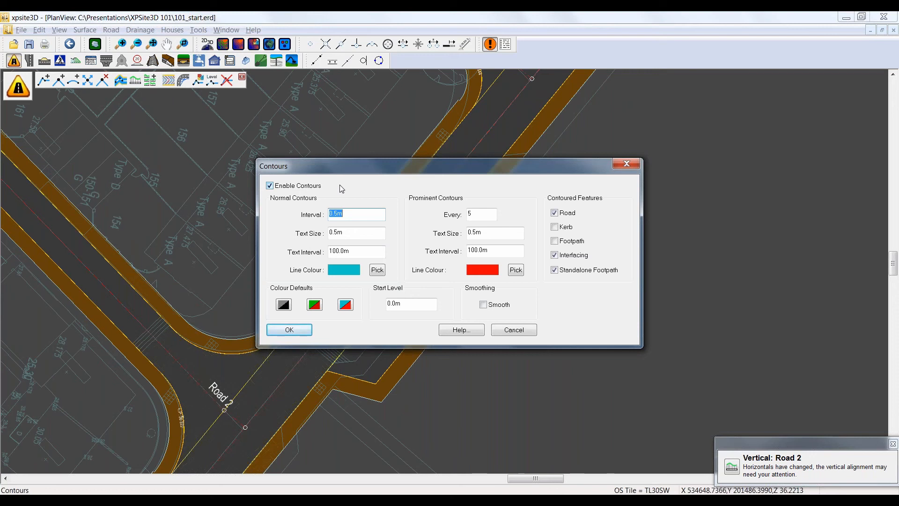
left_click(335, 214)
type("0")
left_click(289, 330)
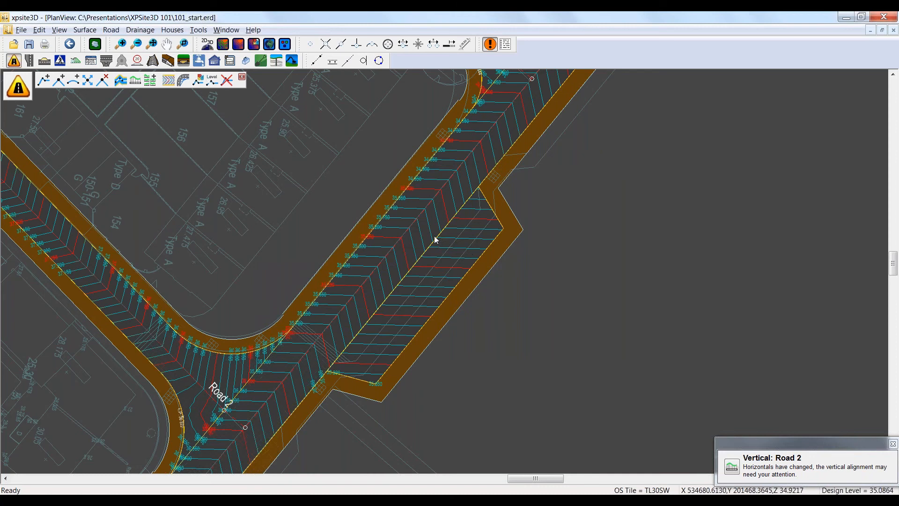
Step: Open a 3D view of the contoured lay-by with the Road1.dxf surface hidden and the vertical exaggeration increased
scroll(436, 243, "up", 1)
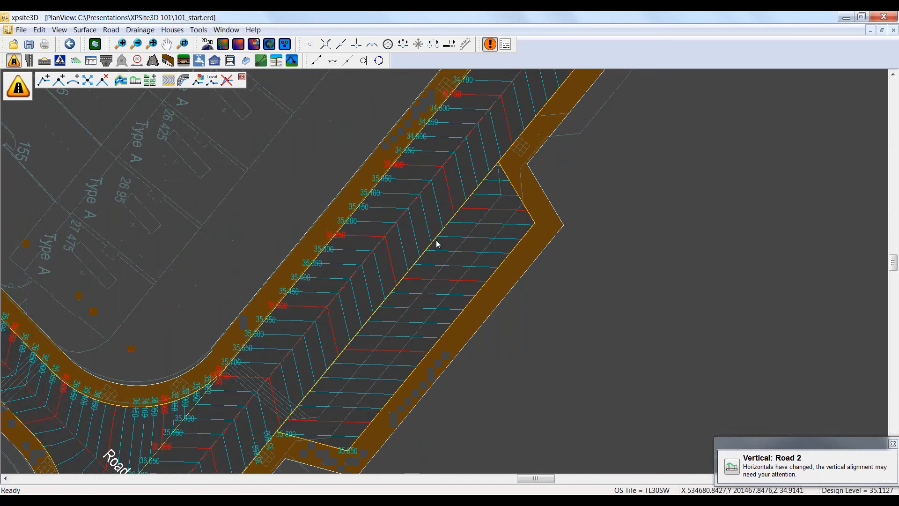
scroll(437, 242, "up", 1)
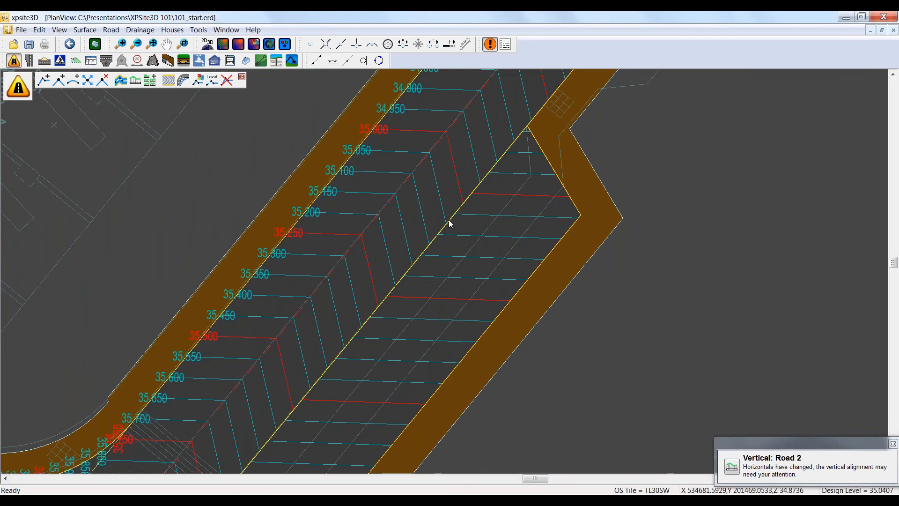
scroll(592, 306, "down", 1)
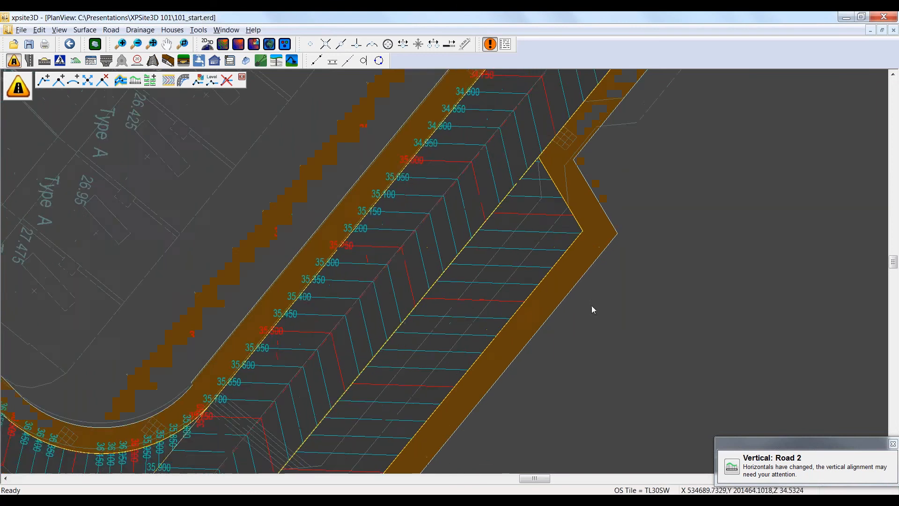
scroll(592, 306, "down", 1)
middle_click_drag(610, 313, 506, 270)
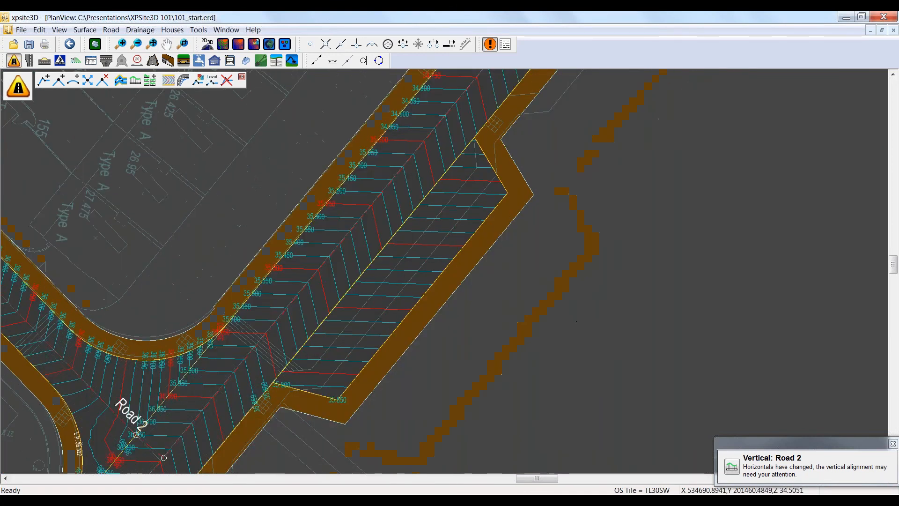
left_click(269, 44)
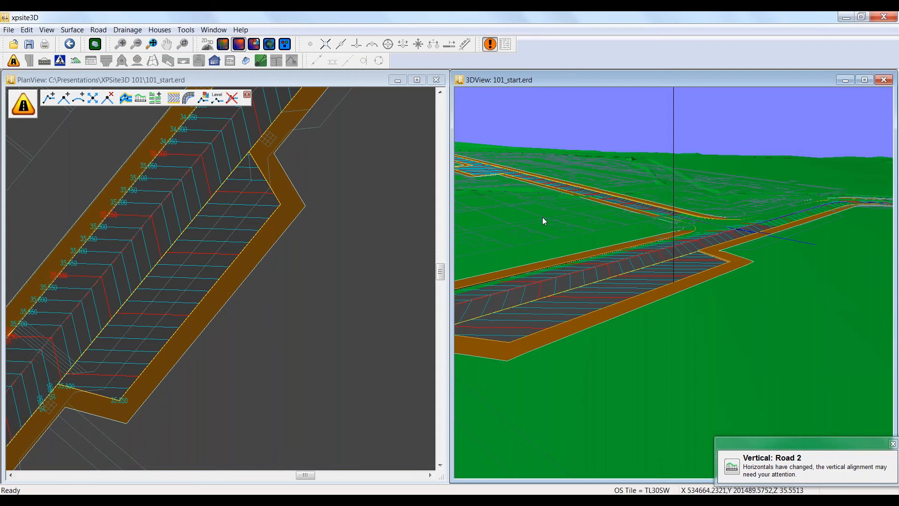
right_click(527, 209)
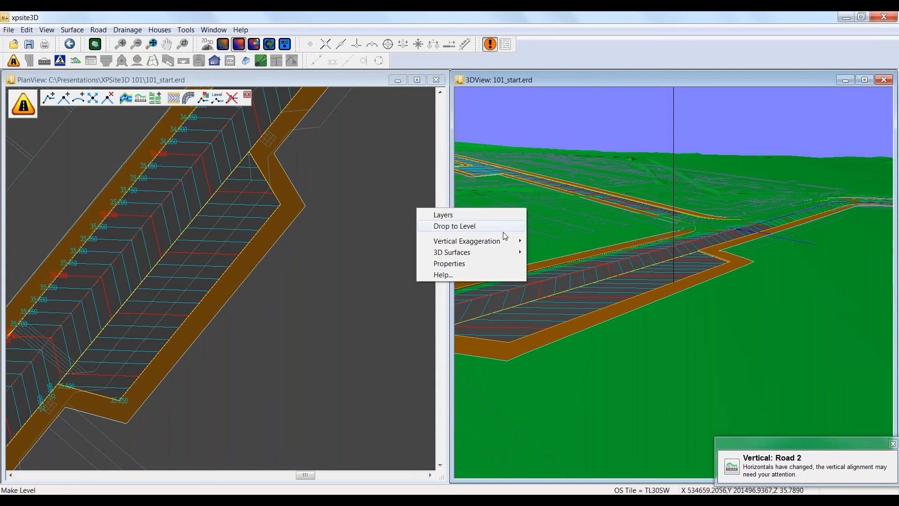
mouse_move(477, 252)
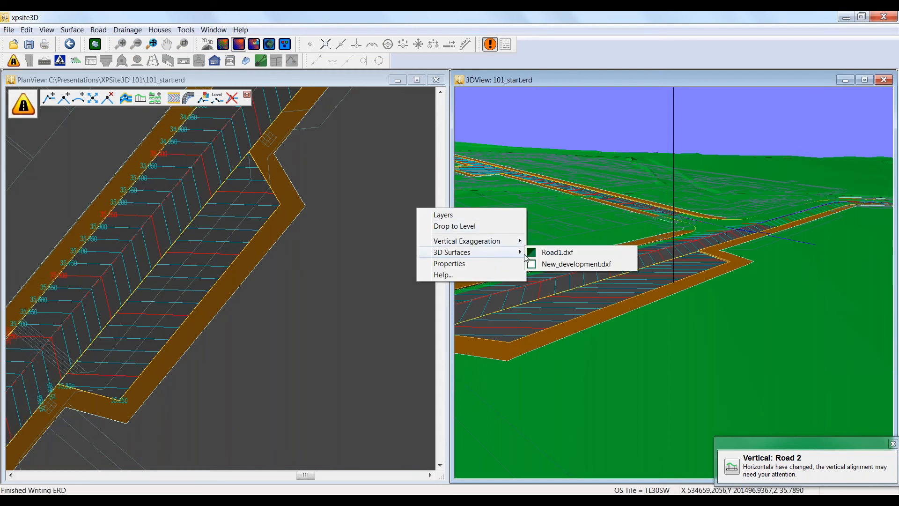
left_click(551, 252)
right_click(494, 212)
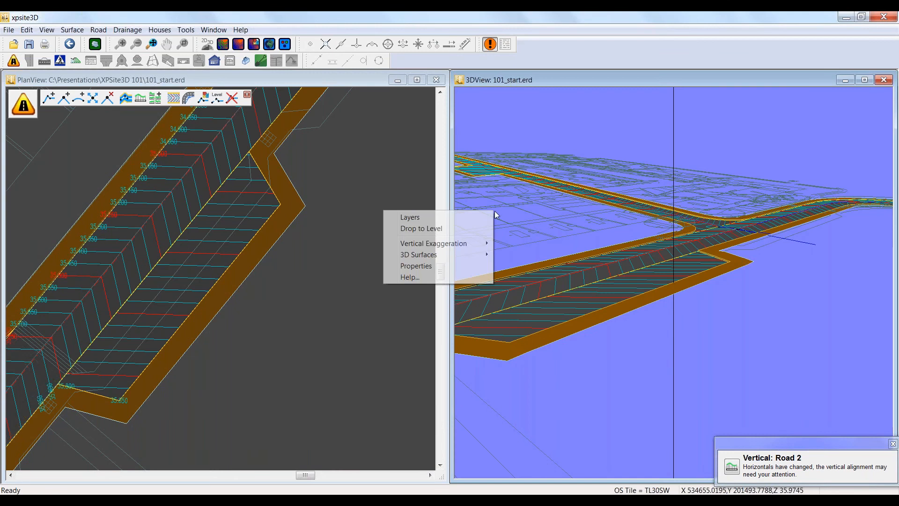
mouse_move(459, 242)
left_click(513, 266)
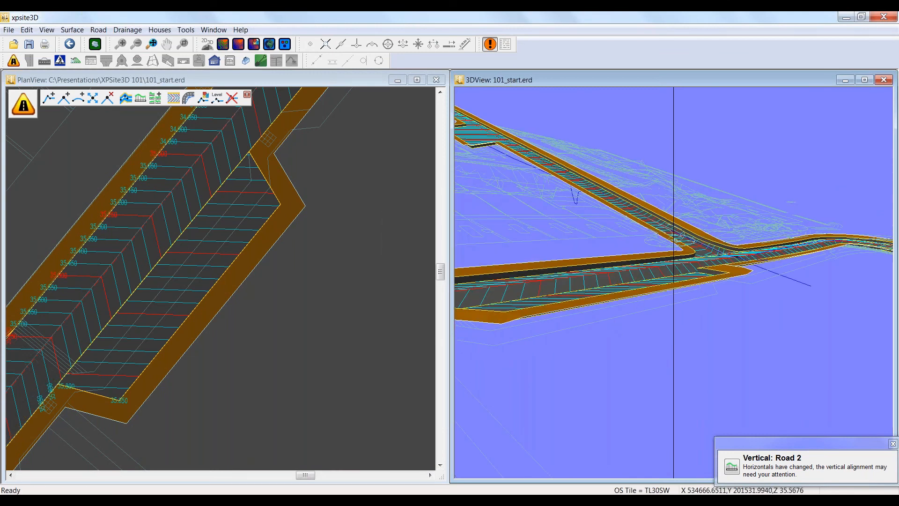
Step: Examine the lay-by's upstands and contours from close range in 3D and close the 3D view
left_click_drag(614, 321, 671, 322)
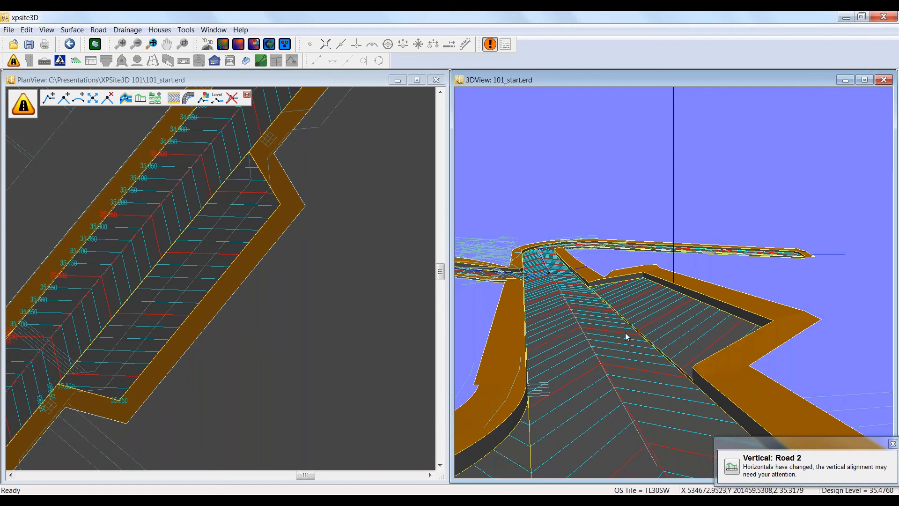
scroll(631, 326, "up", 2)
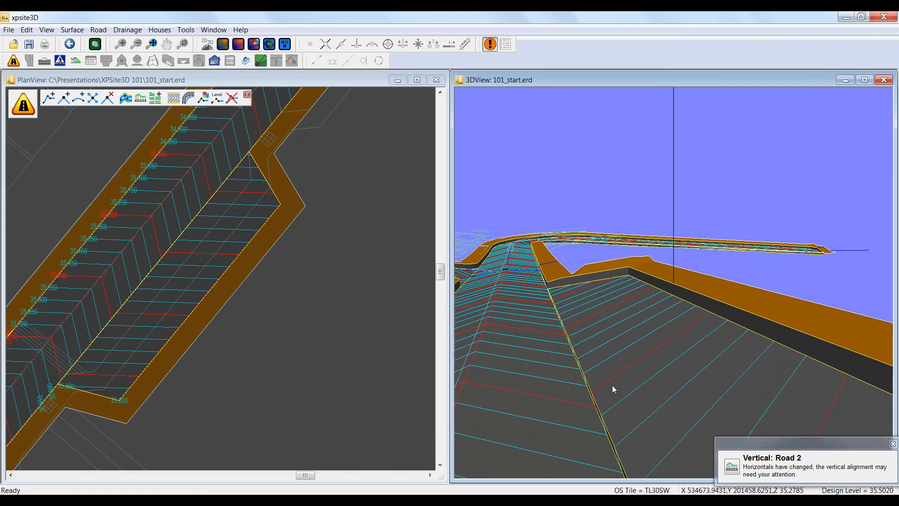
scroll(613, 387, "up", 3)
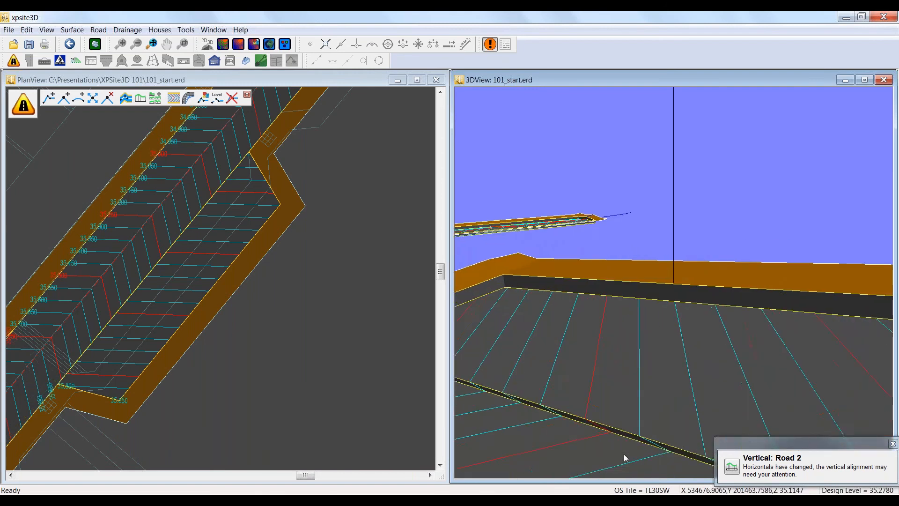
scroll(651, 384, "up", 3)
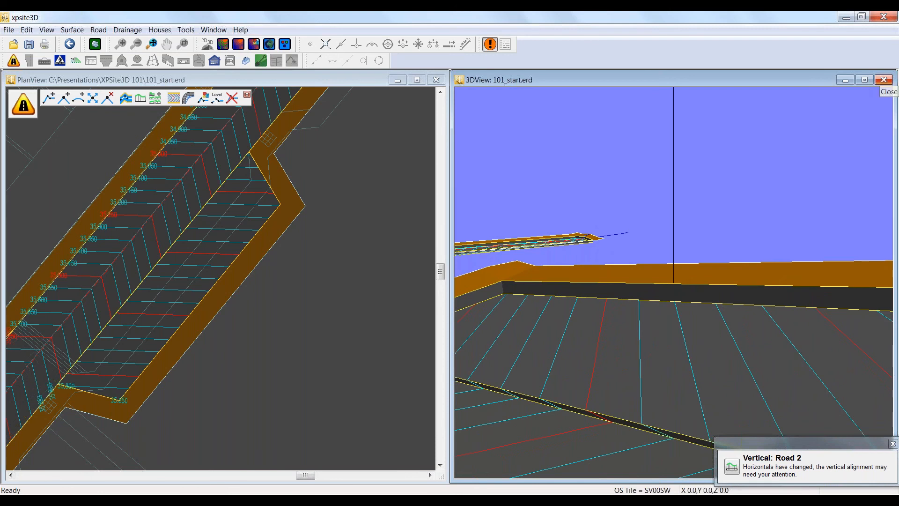
left_click(883, 80)
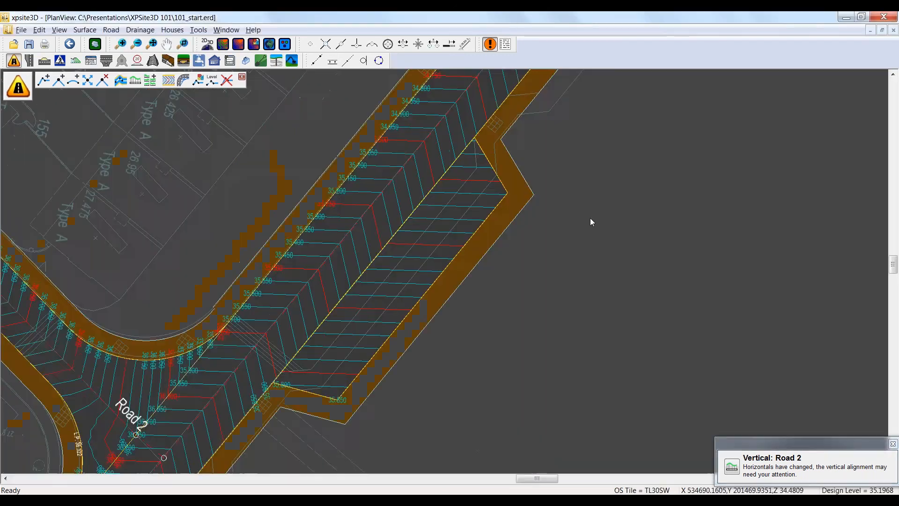
Step: Start a new secondary channel from Road 1's inner channel at the bend north-east of the lay-by
scroll(608, 228, "down", 3)
scroll(662, 192, "down", 1)
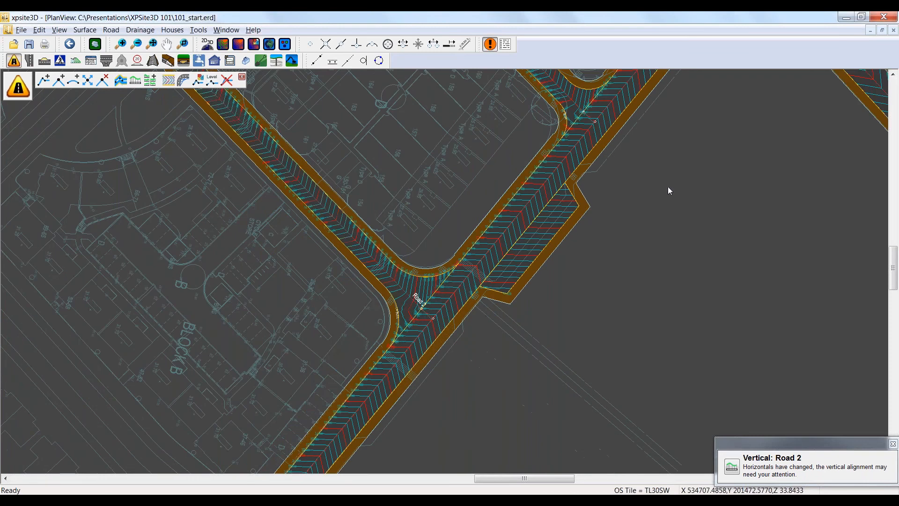
middle_click_drag(666, 193, 449, 372)
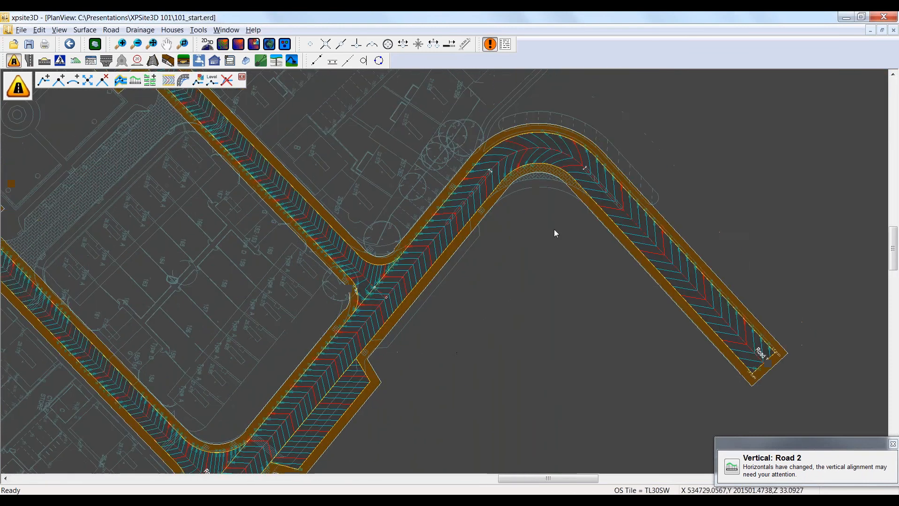
middle_click_drag(557, 218, 496, 249)
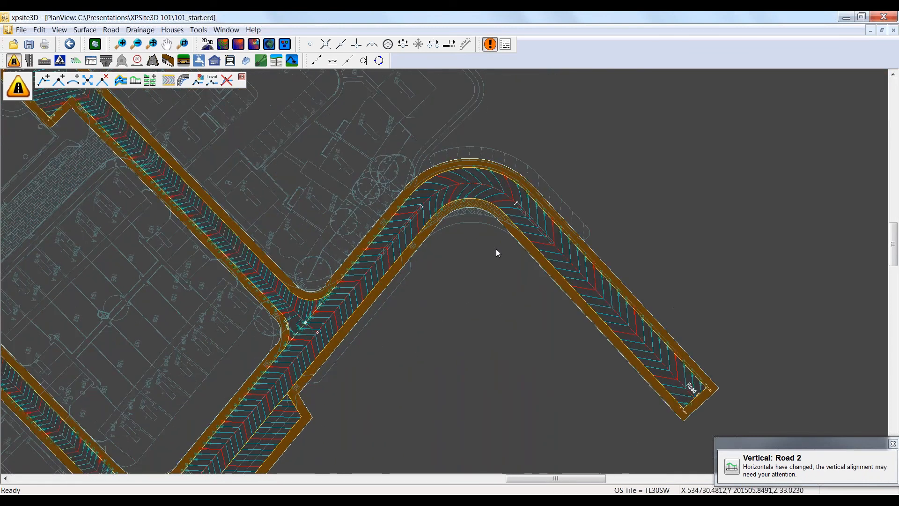
scroll(496, 249, "up", 2)
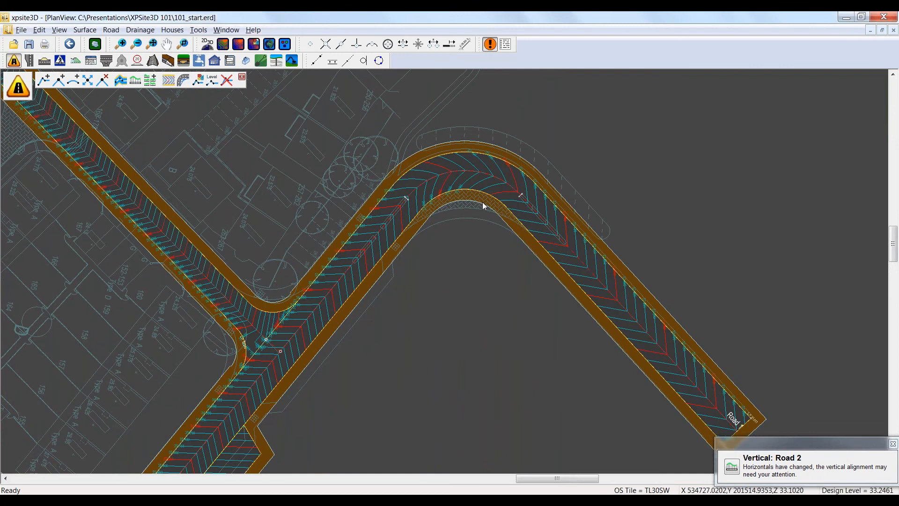
scroll(487, 243, "up", 1)
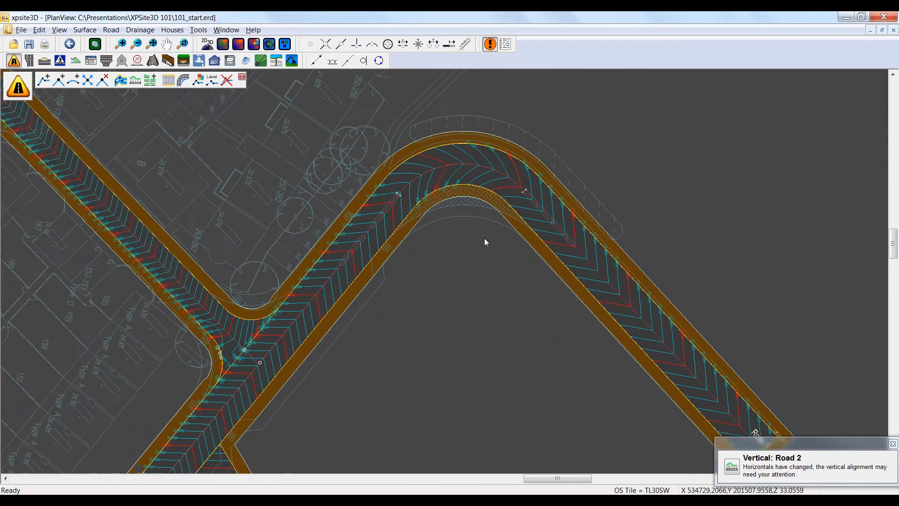
scroll(484, 238, "up", 1)
scroll(463, 243, "up", 1)
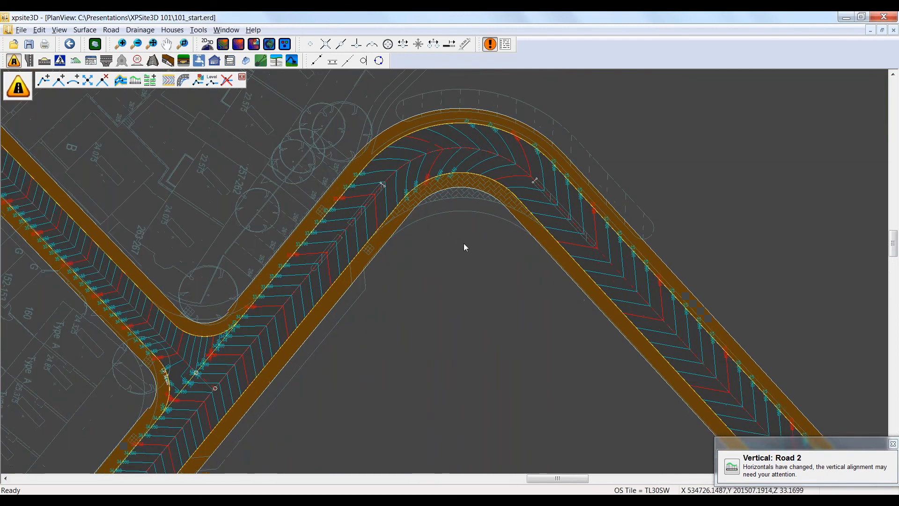
scroll(463, 243, "up", 4)
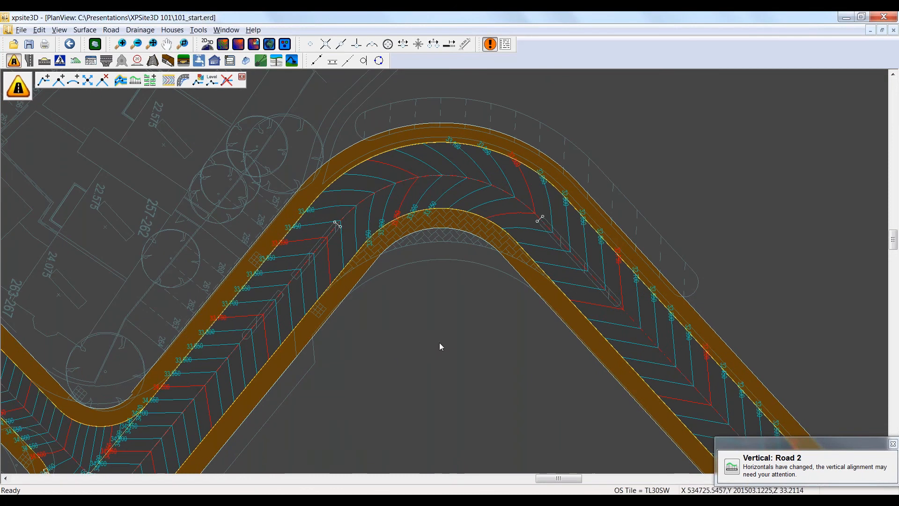
left_click(45, 61)
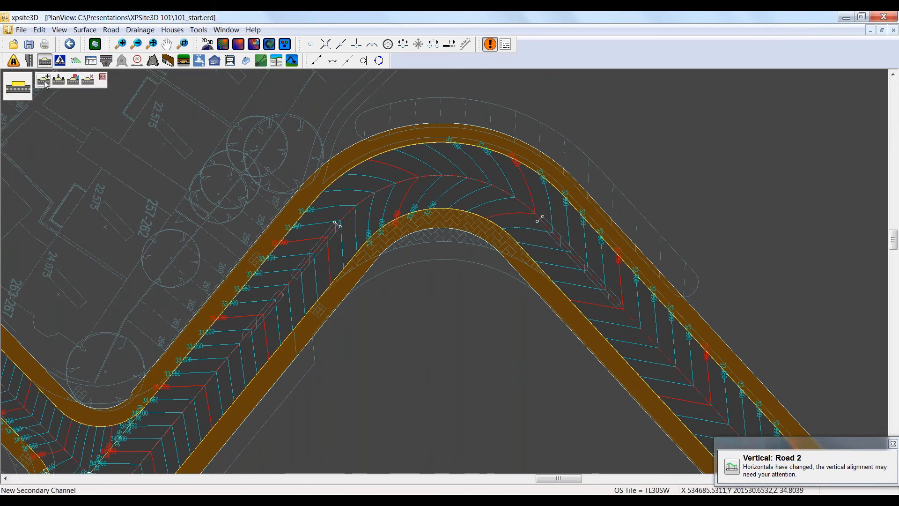
left_click(44, 80)
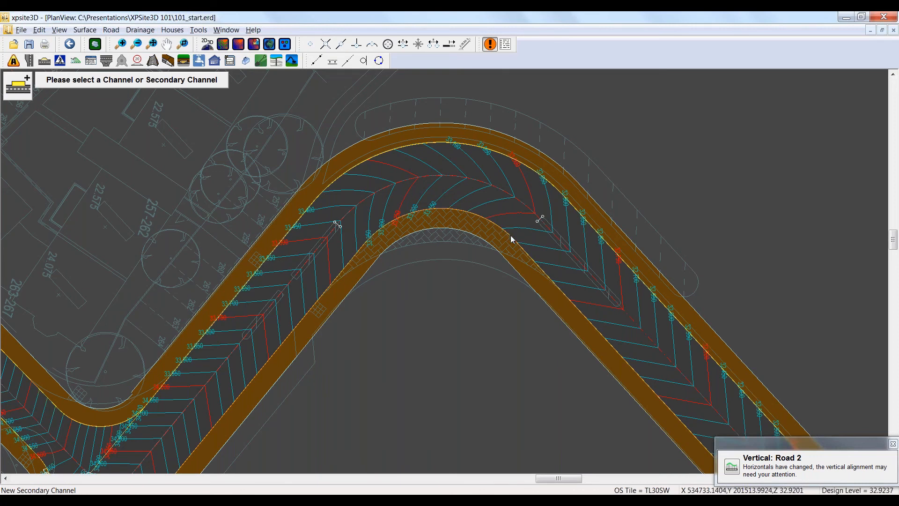
left_click(565, 296)
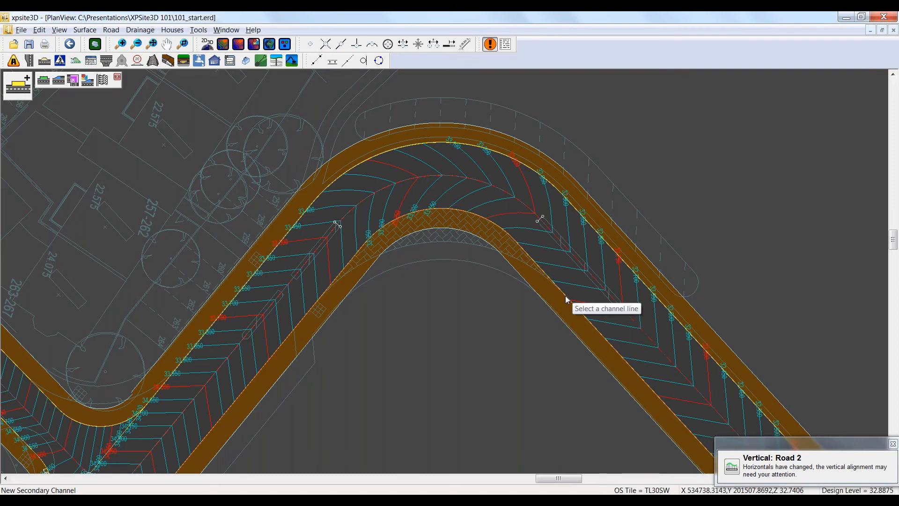
Step: Add a mitre around the inside of the bend from chainage 50.8421 m to 81.8271 m with a 16.7 m radius
left_click(74, 82)
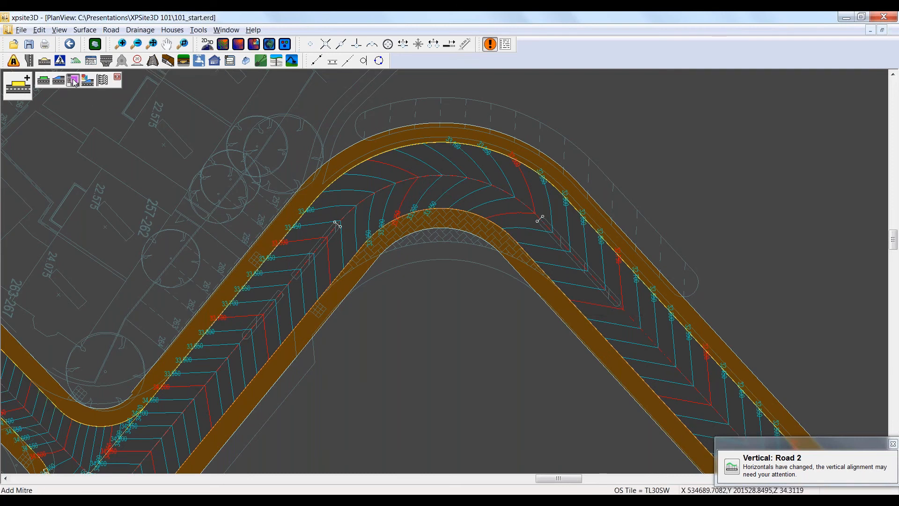
left_click(169, 75)
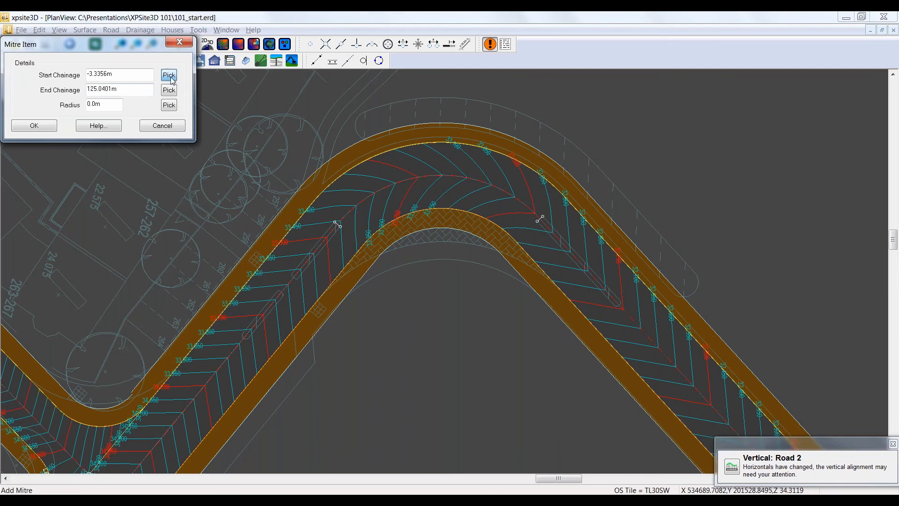
left_click(561, 290)
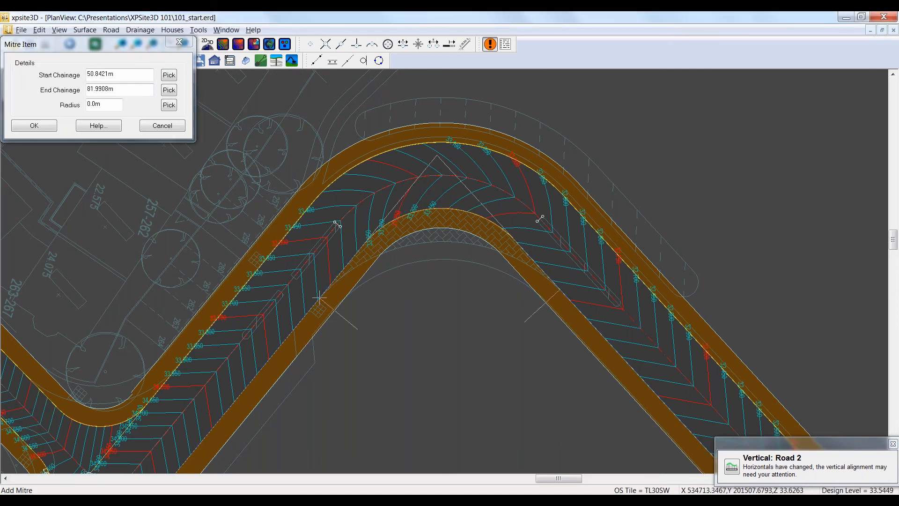
left_click(307, 286)
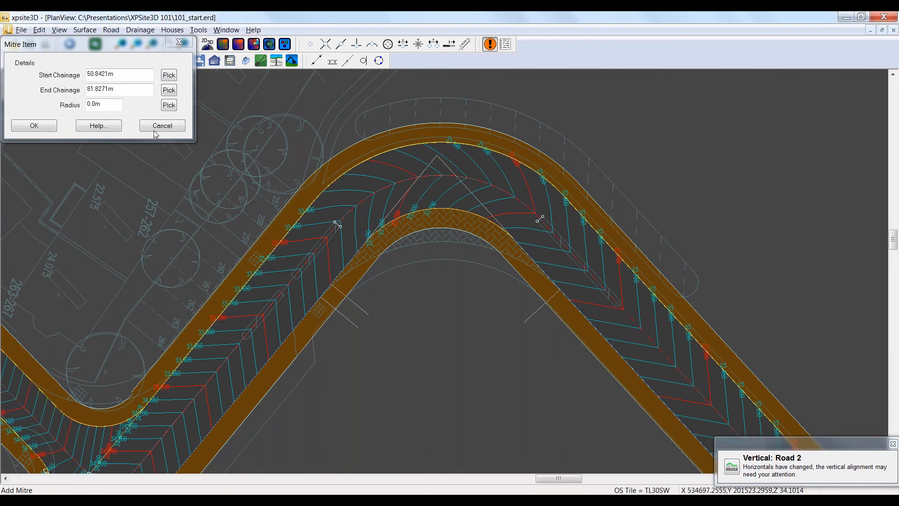
left_click(169, 106)
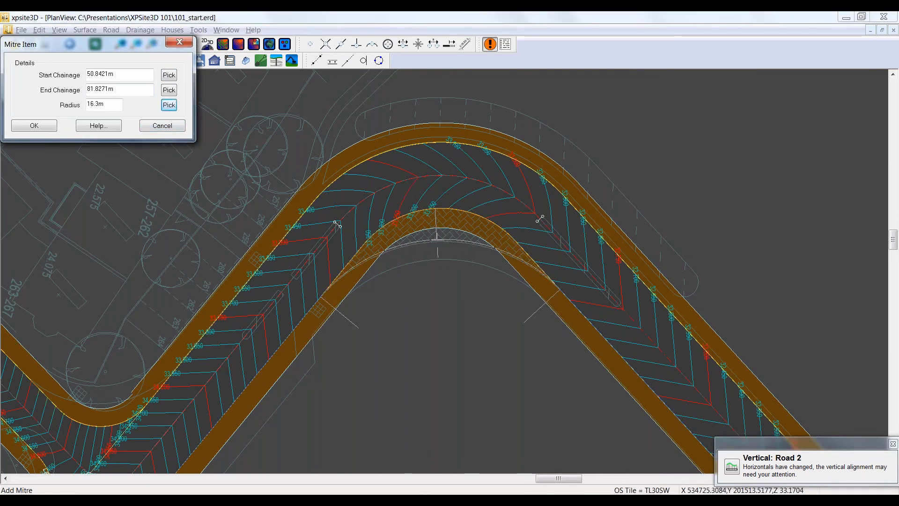
left_click(438, 237)
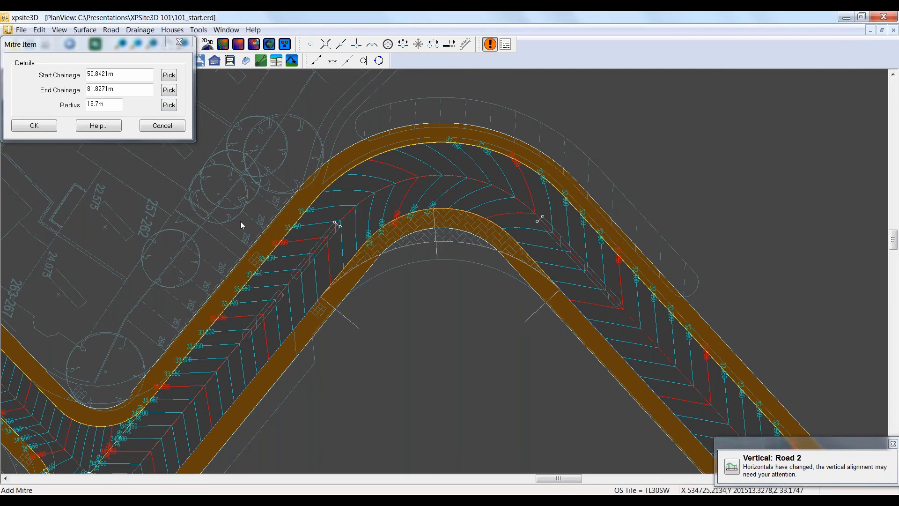
left_click(35, 127)
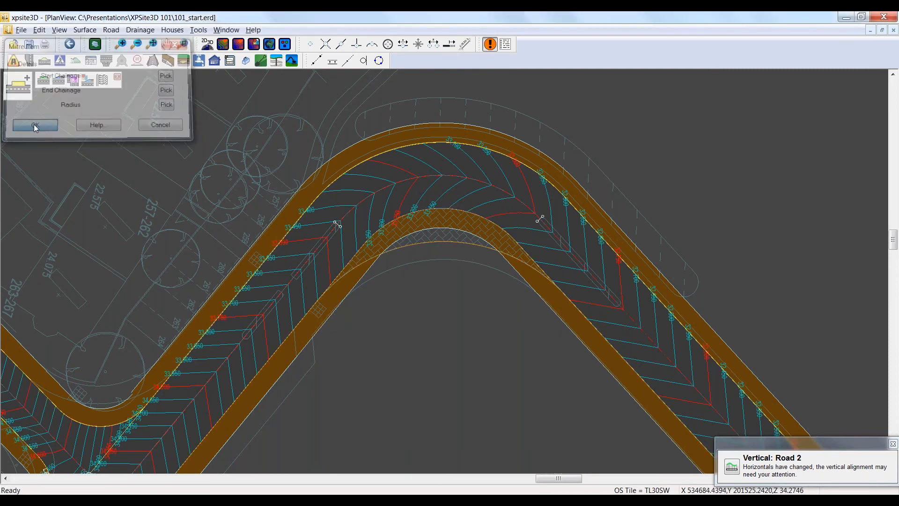
Step: Apply the secondary channel's mitre changes with a grade of 1:-40 and an upstand of 0.025 m
left_click(103, 80)
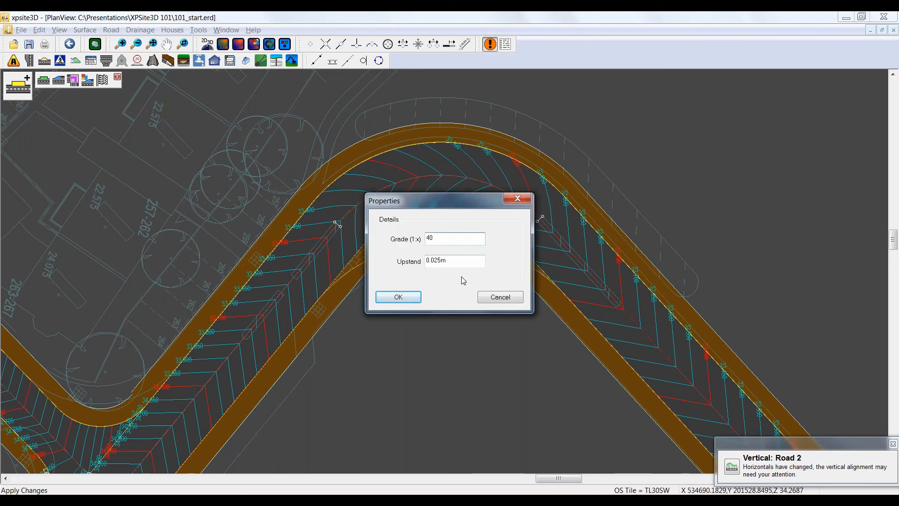
type("-")
left_click(406, 297)
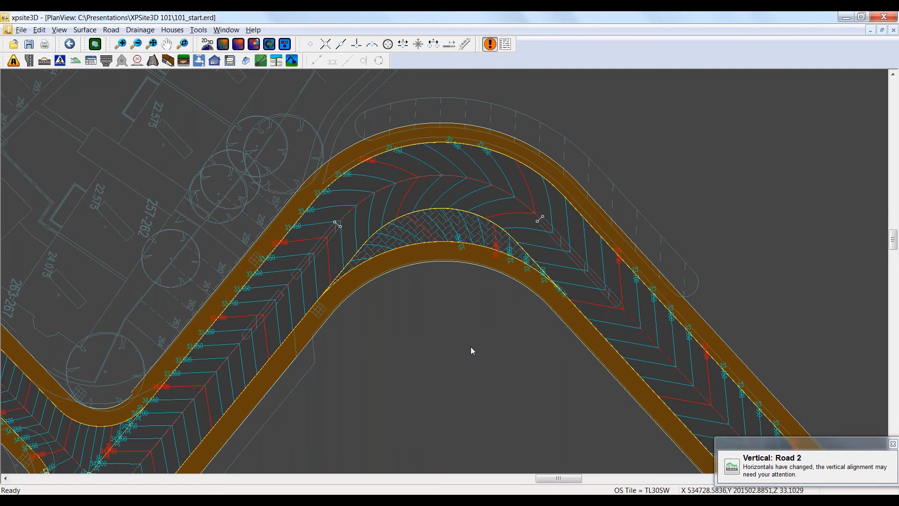
Step: Add a vertical transition to Road 1's outer channel before the bend, from chainage 25.3404 m to 41.8596 m, ending at crossfall -40
middle_click_drag(448, 341, 392, 319)
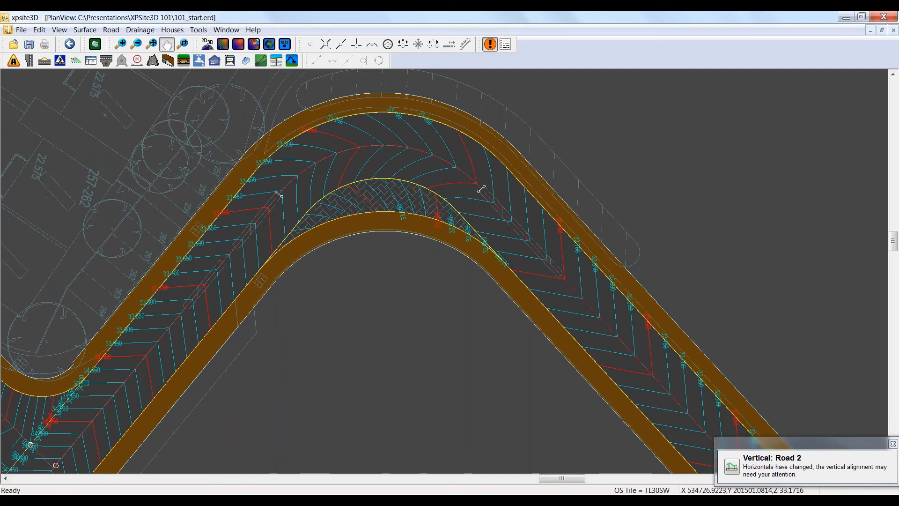
middle_click_drag(394, 335, 359, 325)
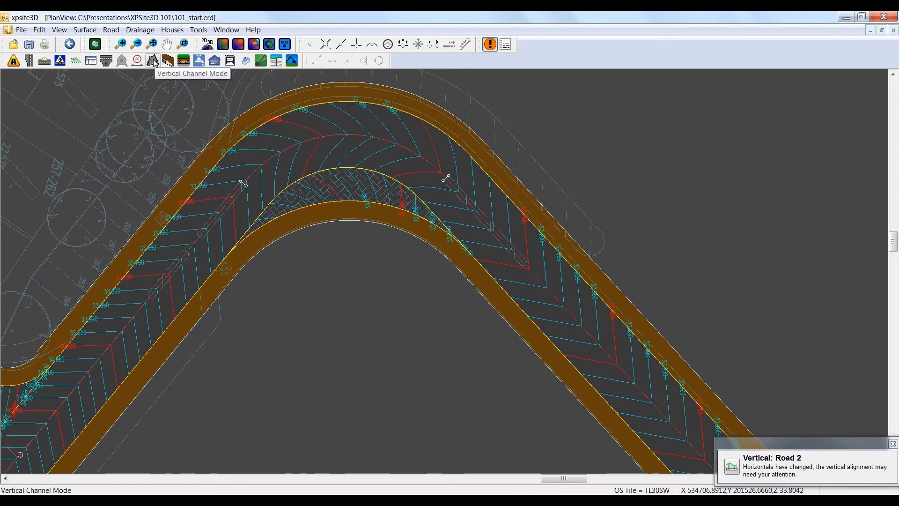
left_click(154, 62)
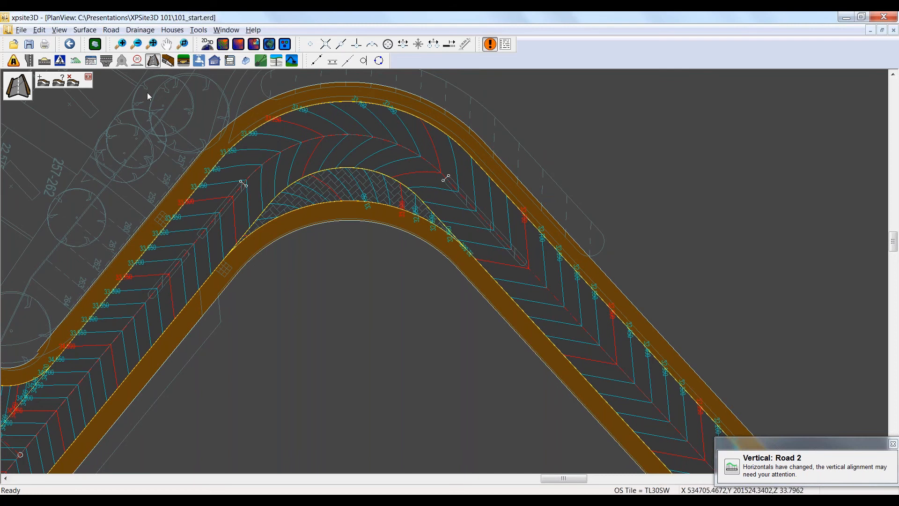
left_click(45, 82)
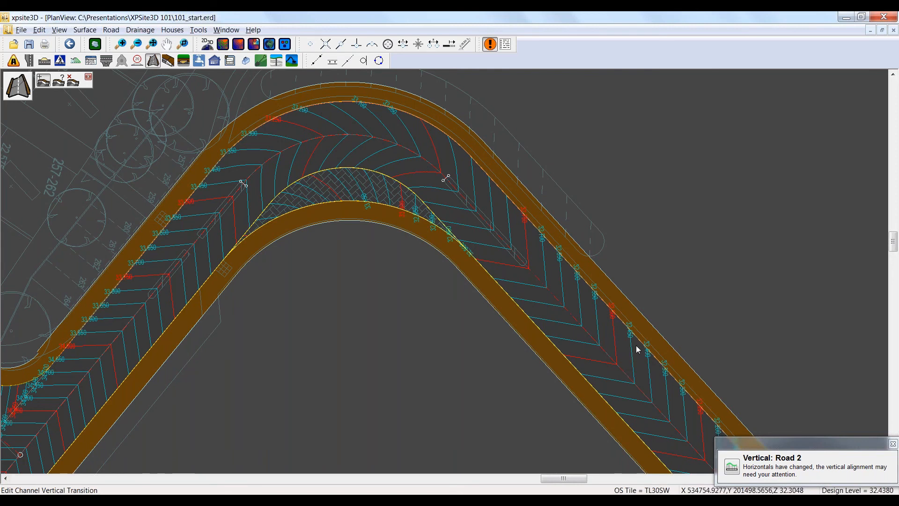
left_click(406, 111)
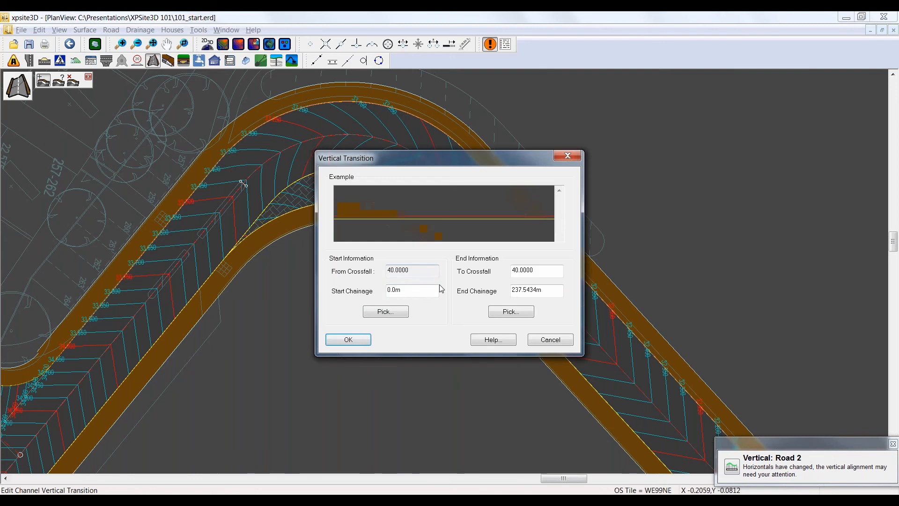
left_click(377, 312)
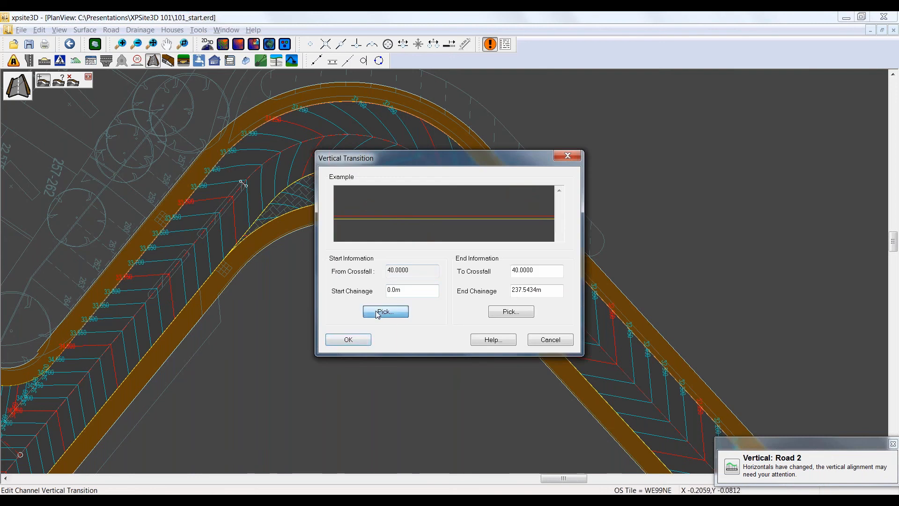
left_click(650, 412)
left_click(497, 311)
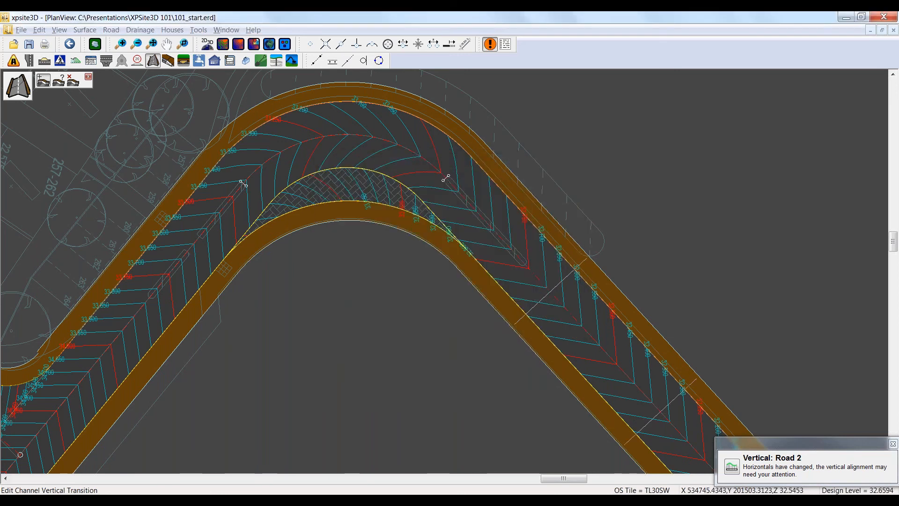
left_click(525, 302)
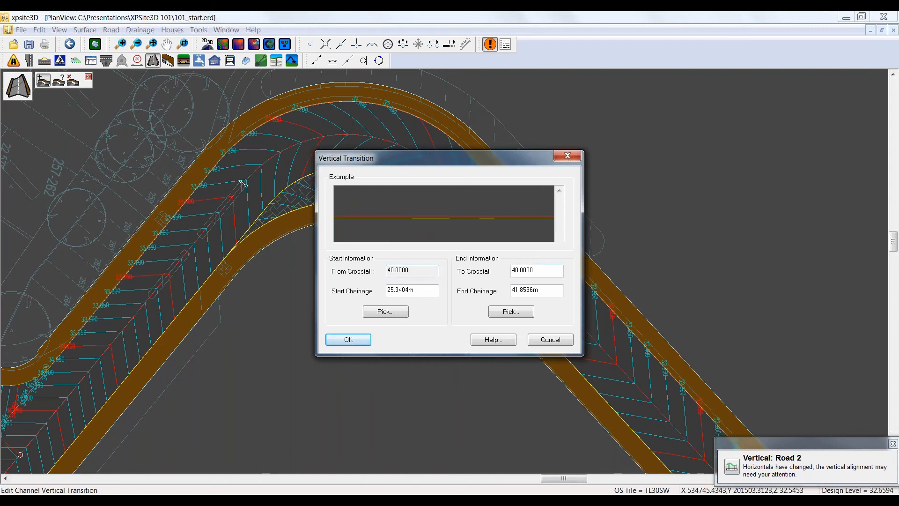
type("-")
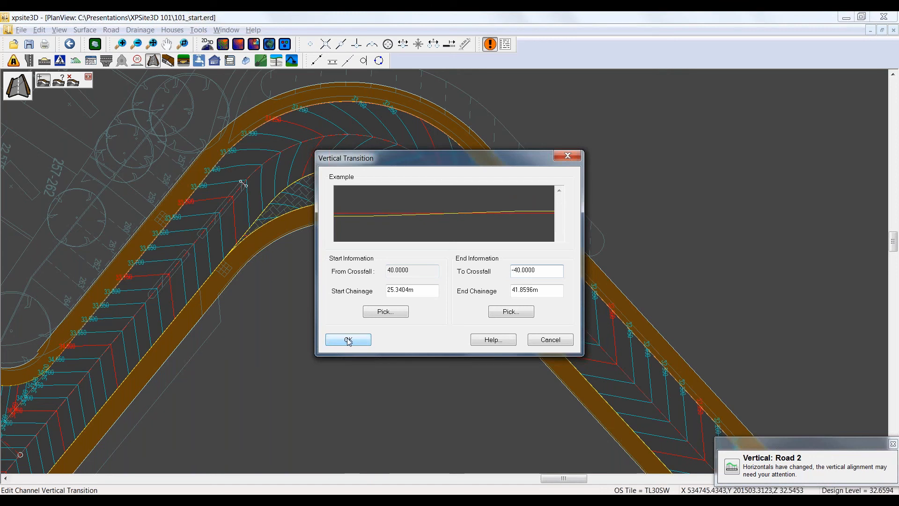
left_click(348, 340)
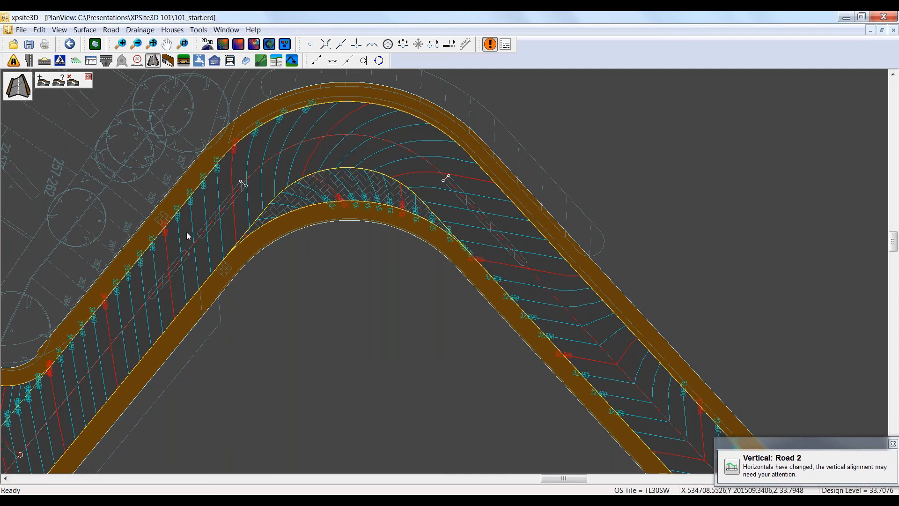
Step: Add a second vertical transition to the outer channel beyond the bend, from chainage 91.1686 m to 105.7453 m, ending at crossfall 40
middle_click_drag(323, 310, 371, 298)
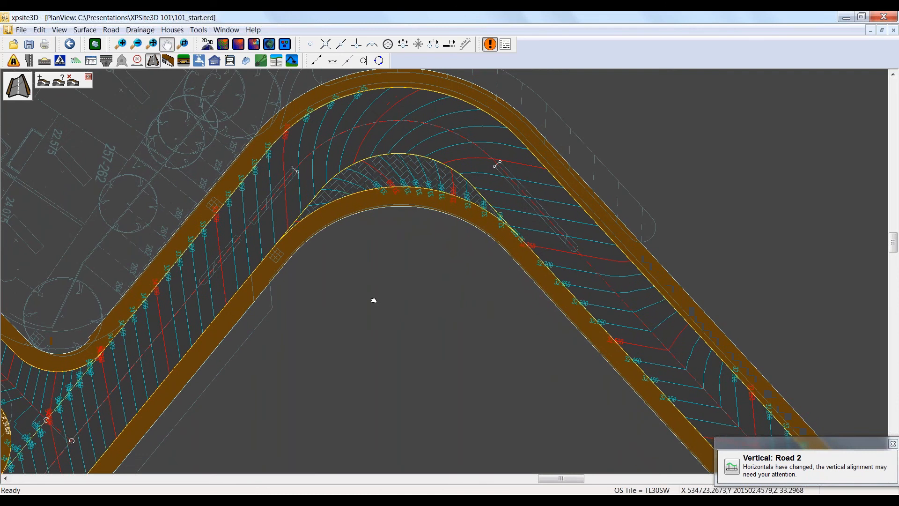
left_click(43, 82)
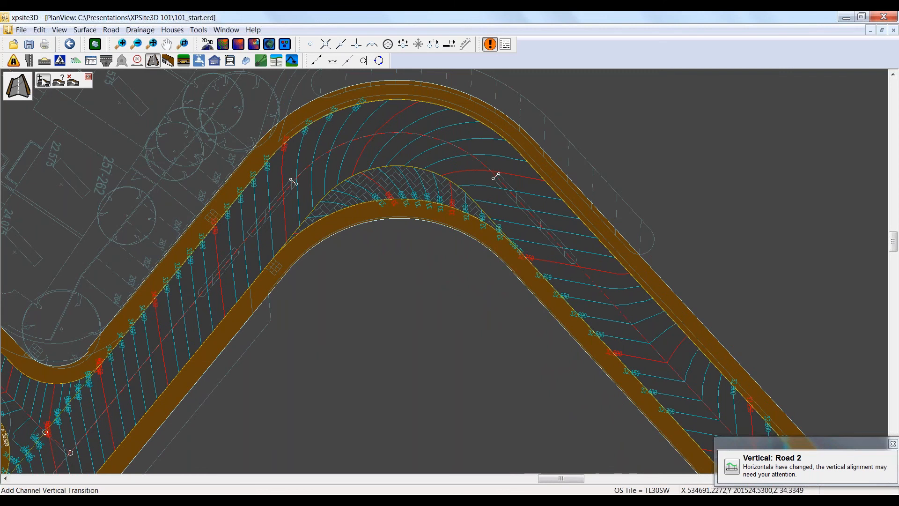
left_click(195, 252)
left_click(387, 310)
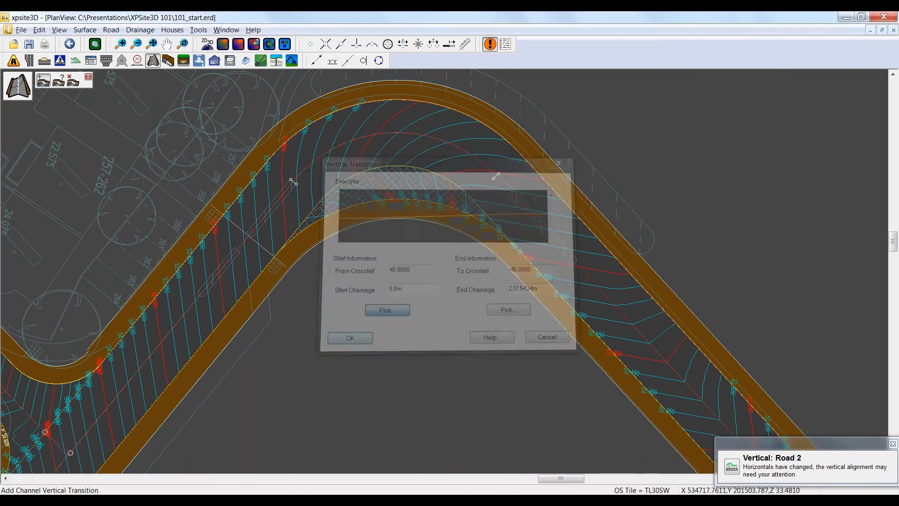
left_click(248, 275)
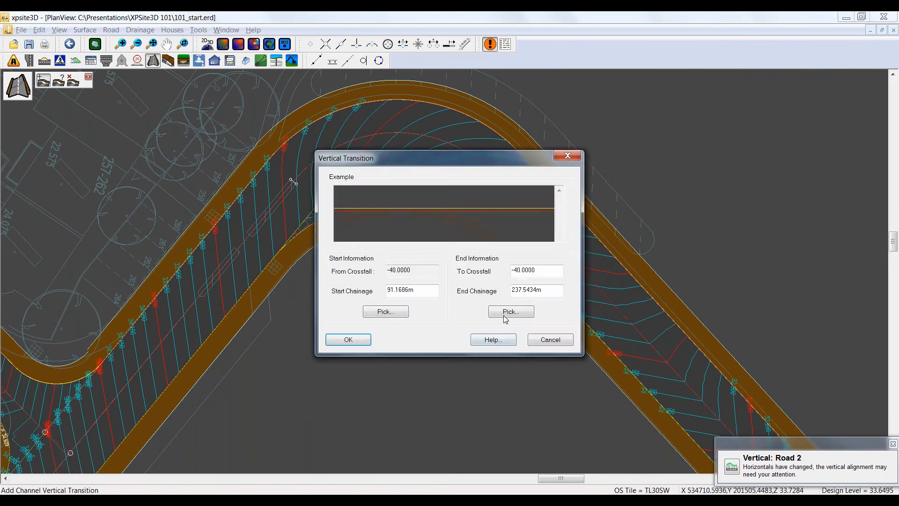
left_click(508, 311)
left_click(495, 176)
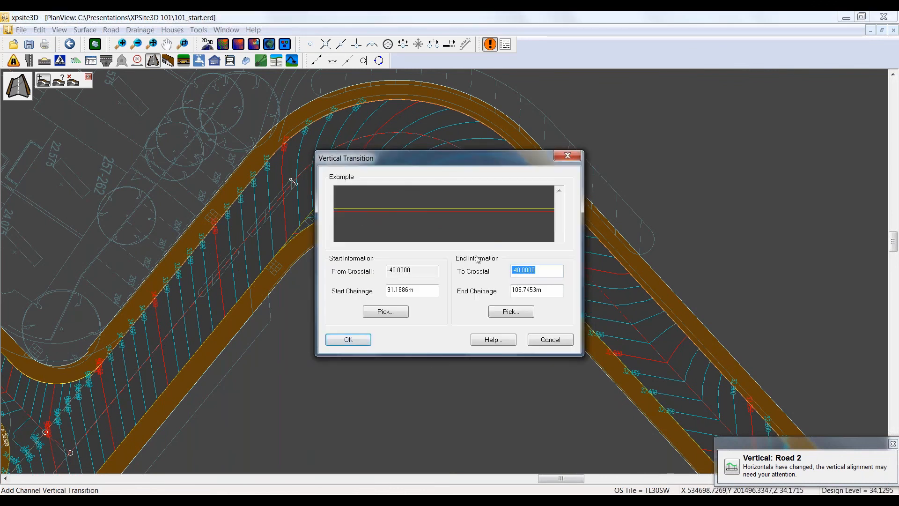
type("40")
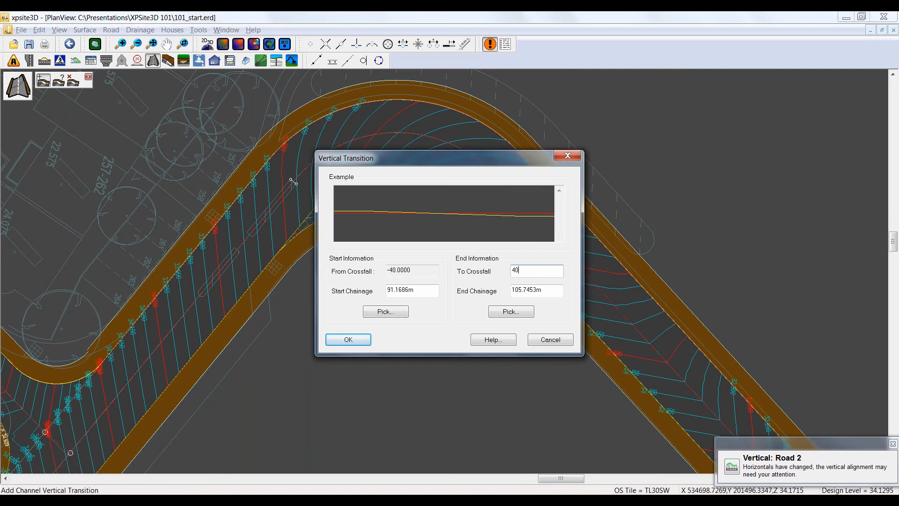
left_click(345, 338)
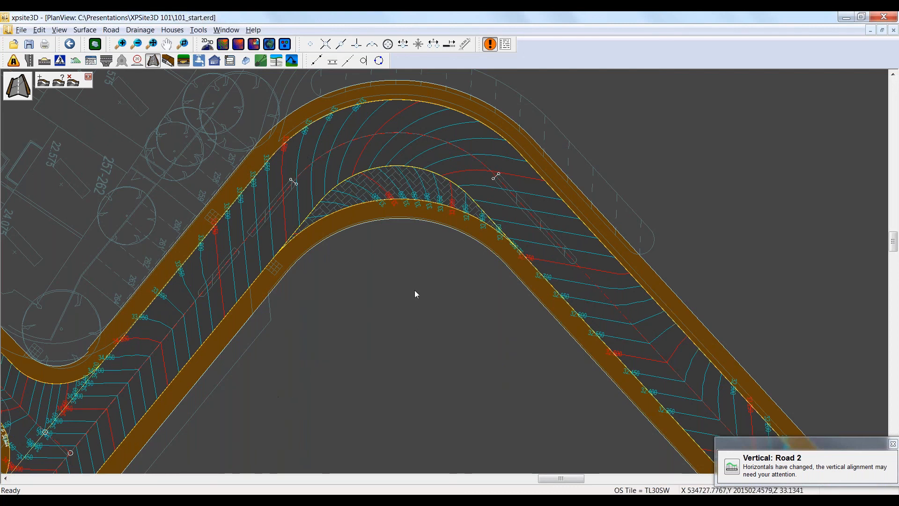
Step: Examine the bend's crossfall and mitre in a 3D view at 5x vertical exaggeration and close the view
mouse_move(391, 274)
middle_mouse_down()
mouse_move(382, 271)
mouse_move(327, 329)
mouse_move(363, 333)
mouse_move(352, 341)
middle_mouse_up()
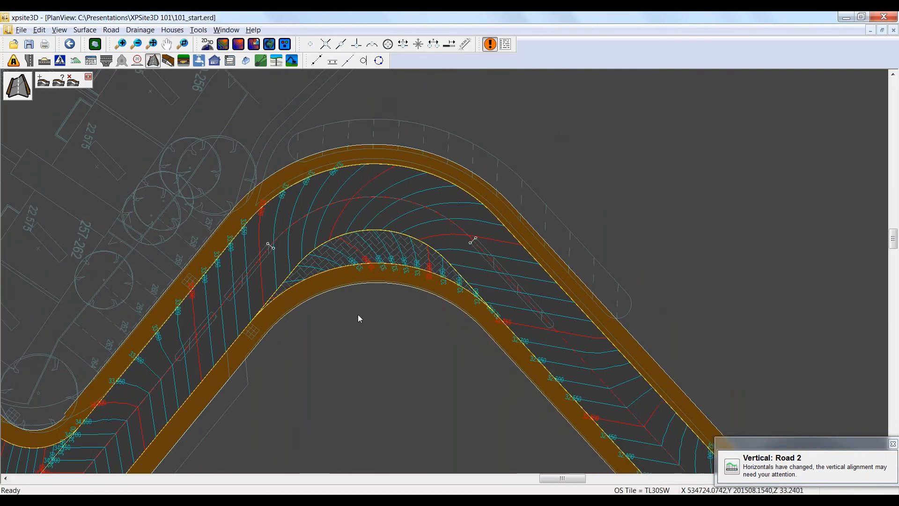
left_click(270, 44)
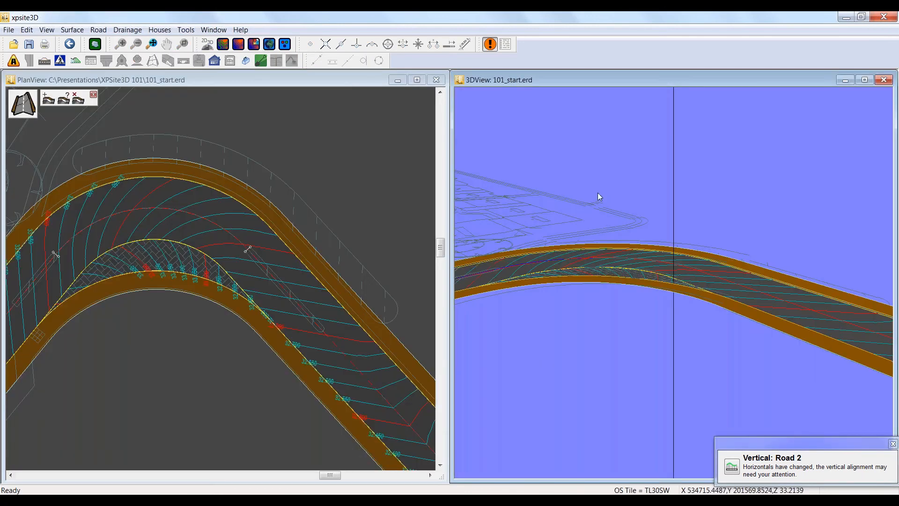
right_click(544, 152)
mouse_move(511, 185)
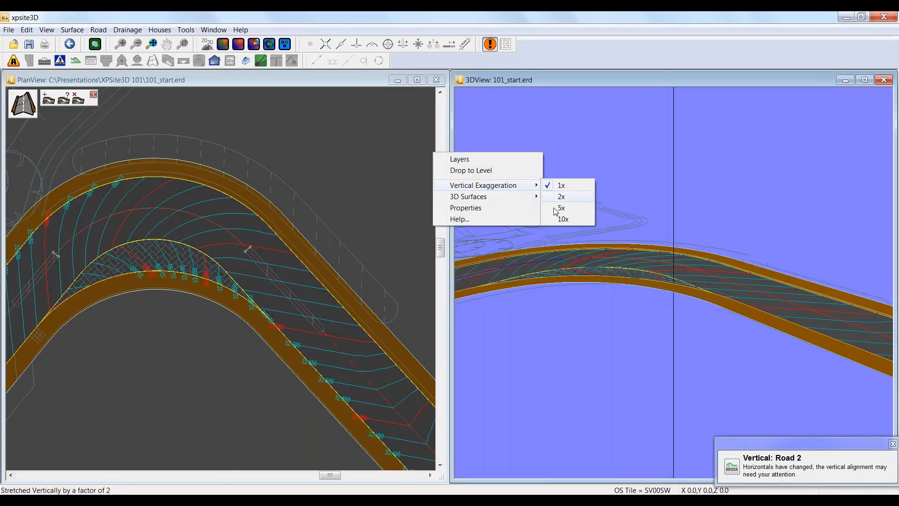
left_click(562, 208)
left_click_drag(594, 281, 681, 322)
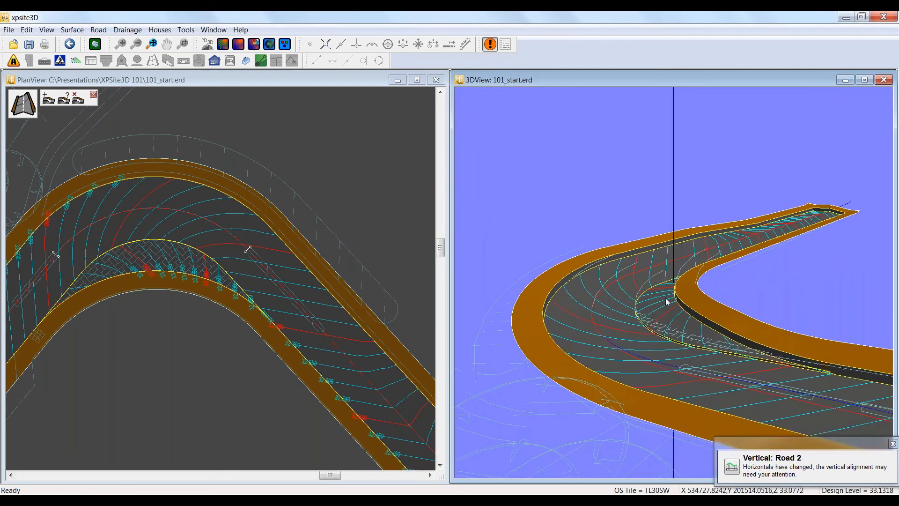
left_click_drag(615, 312, 807, 121)
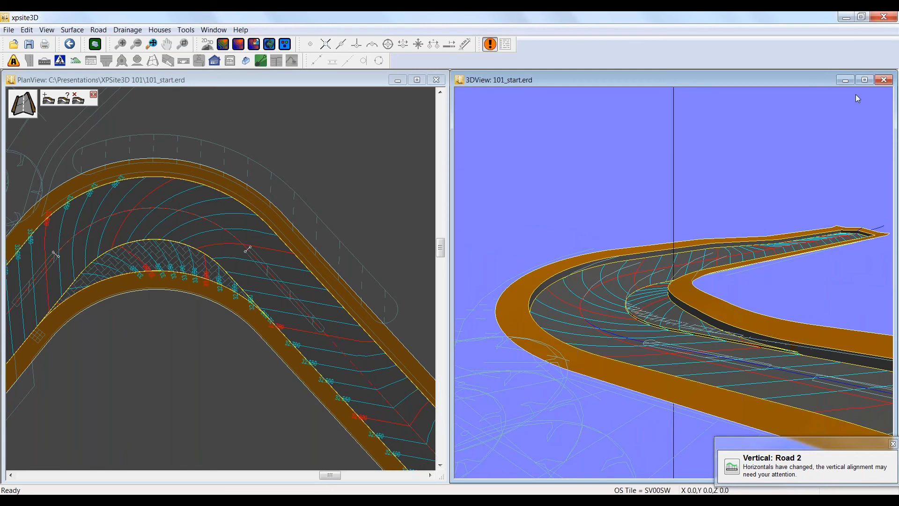
left_click(883, 80)
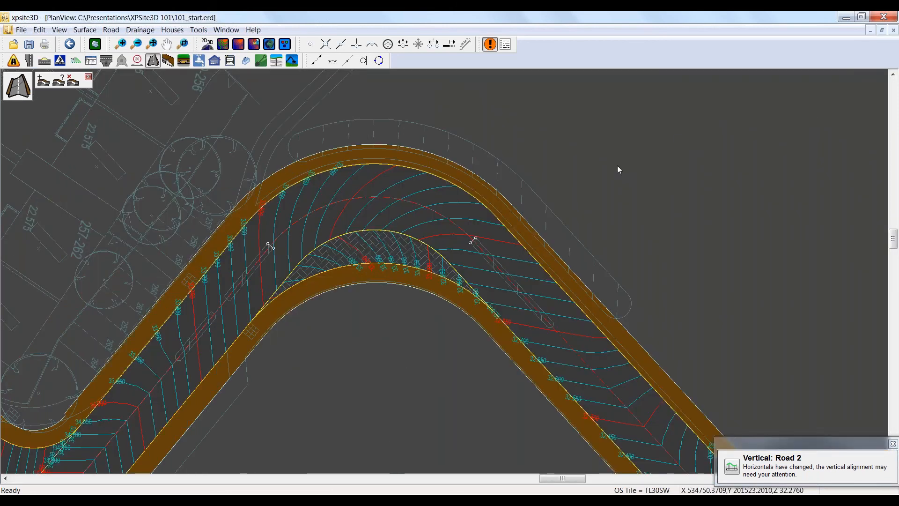
Step: Start a new centreline with free snapping at the western end of the existing road that leads to the roundabout
scroll(617, 167, "down", 1)
scroll(608, 172, "down", 1)
scroll(480, 375, "down", 1)
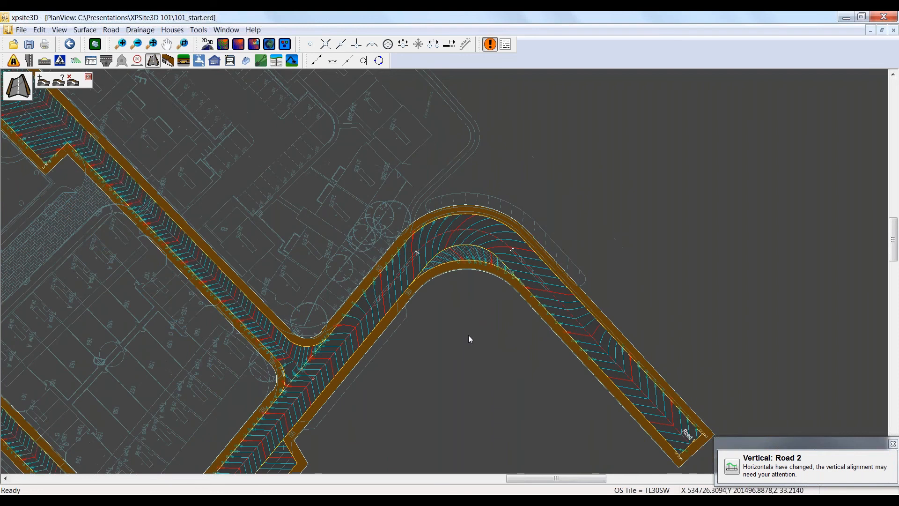
scroll(469, 336, "down", 1)
middle_click_drag(426, 376, 520, 222)
middle_click_drag(466, 365, 475, 350)
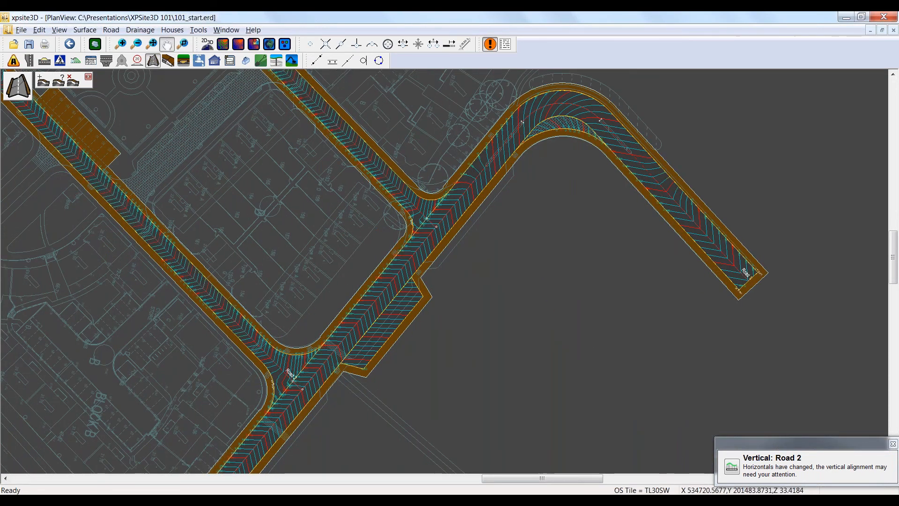
middle_click_drag(530, 270, 672, 78)
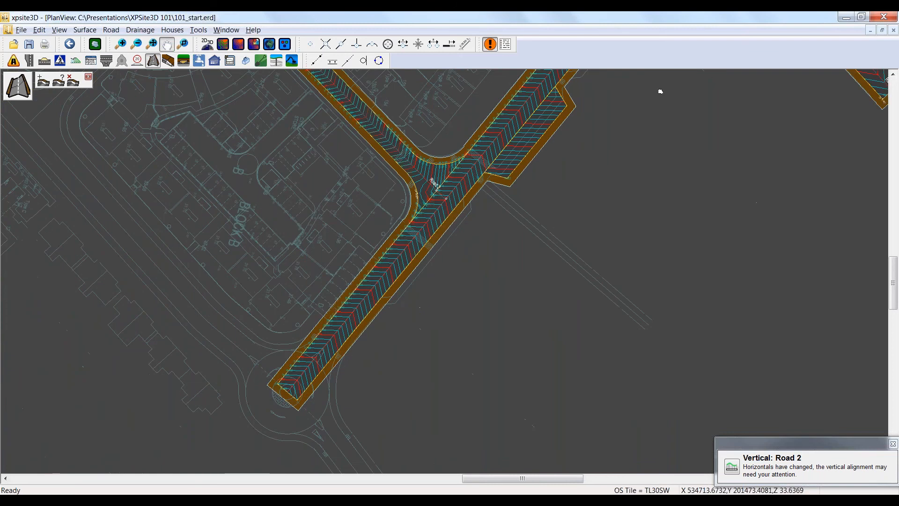
middle_click_drag(433, 393, 533, 335)
scroll(533, 336, "down", 1)
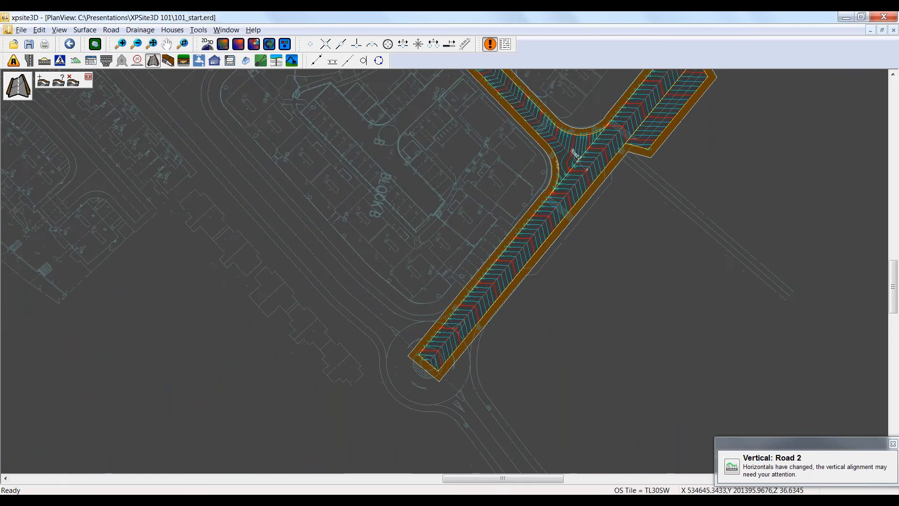
scroll(212, 349, "down", 3)
middle_click_drag(185, 347, 274, 376)
left_click(14, 61)
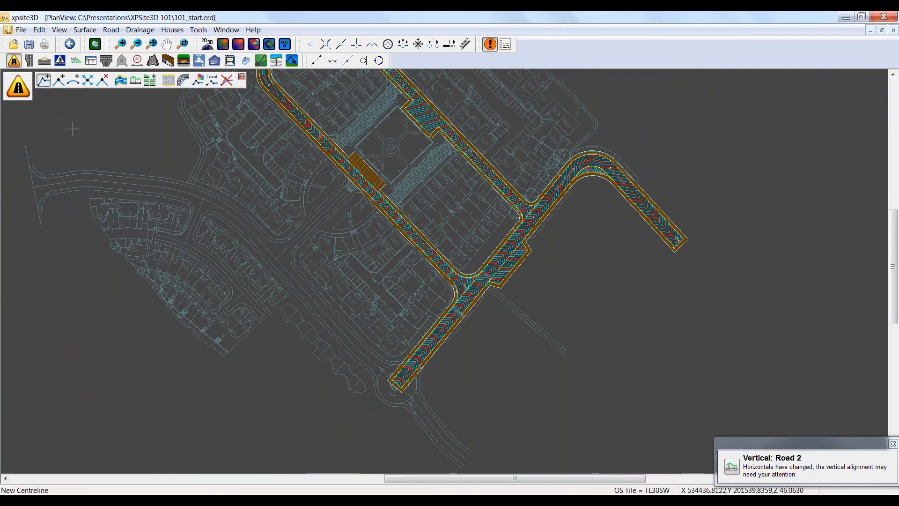
left_click(311, 45)
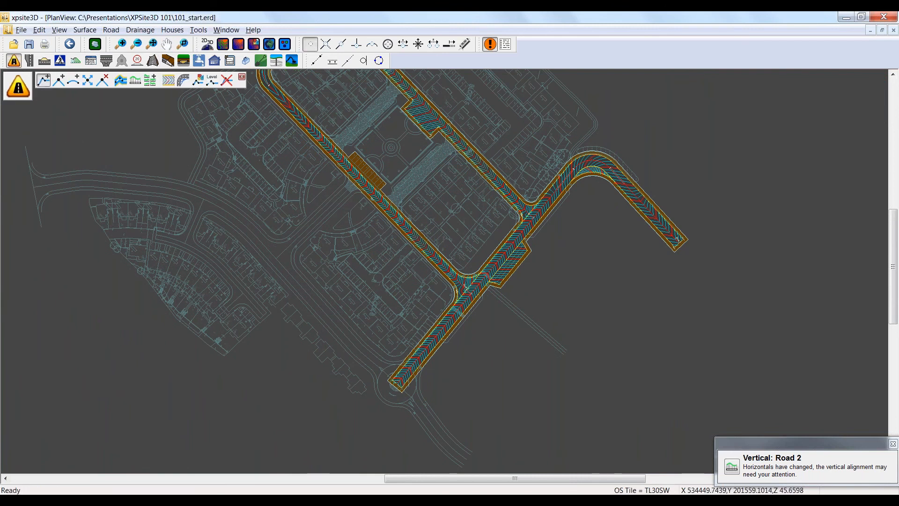
left_click(33, 188)
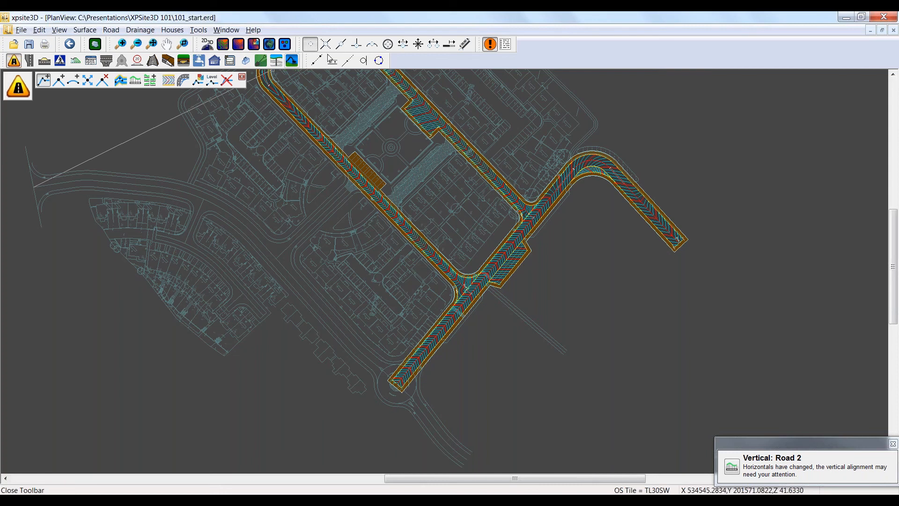
Step: Trace the new centreline along the existing road with arc snapping, end it by point snapping on the designed road's end at the roundabout centre, and finish it
left_click(374, 45)
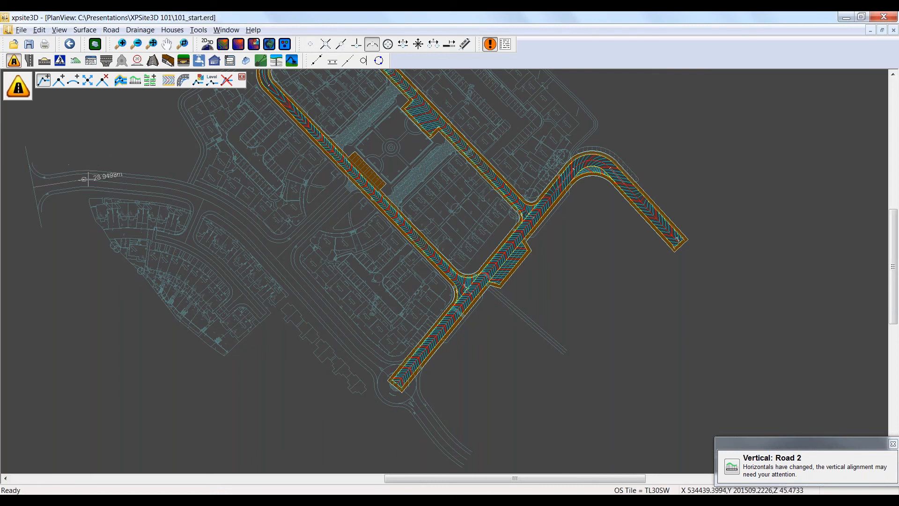
left_click(218, 209)
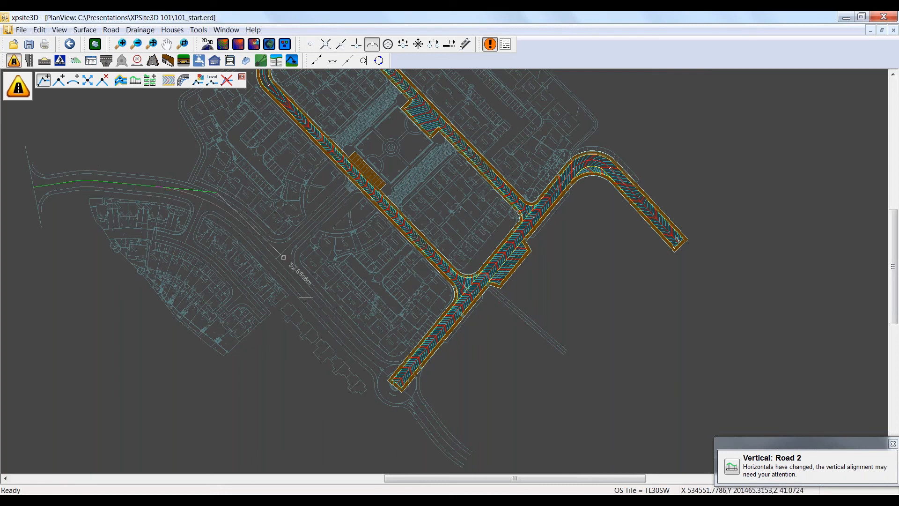
left_click(358, 350)
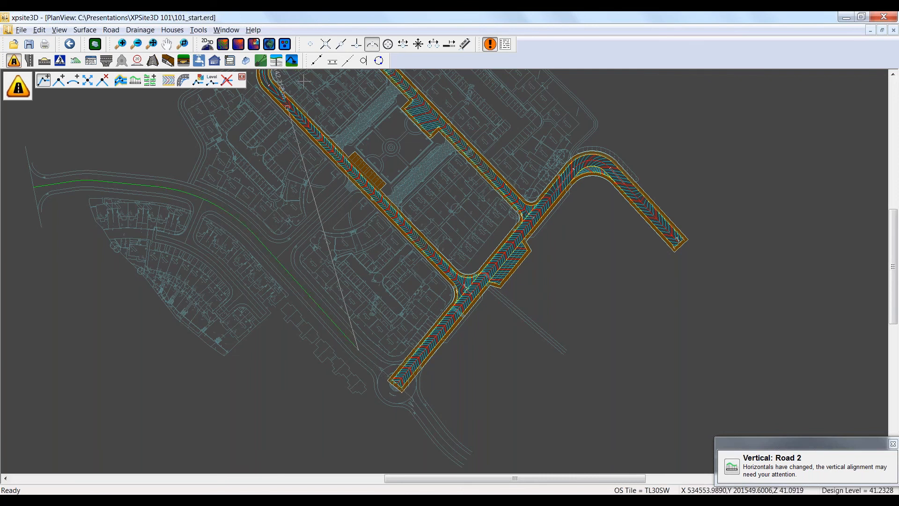
left_click(309, 45)
scroll(395, 385, "up", 2)
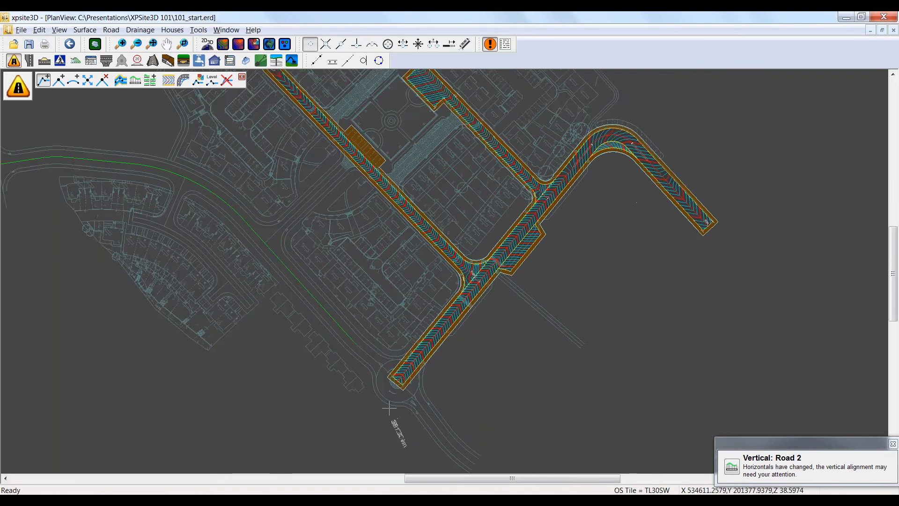
scroll(398, 386, "up", 3)
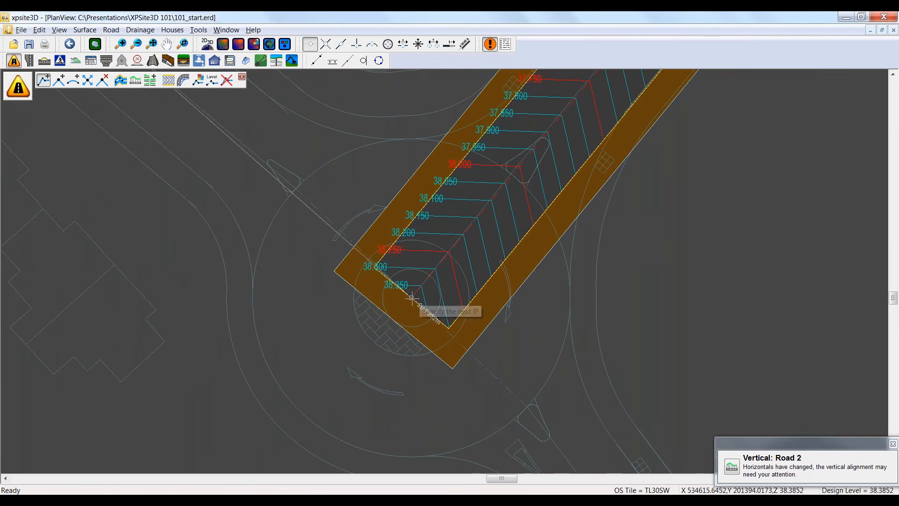
left_click(412, 298)
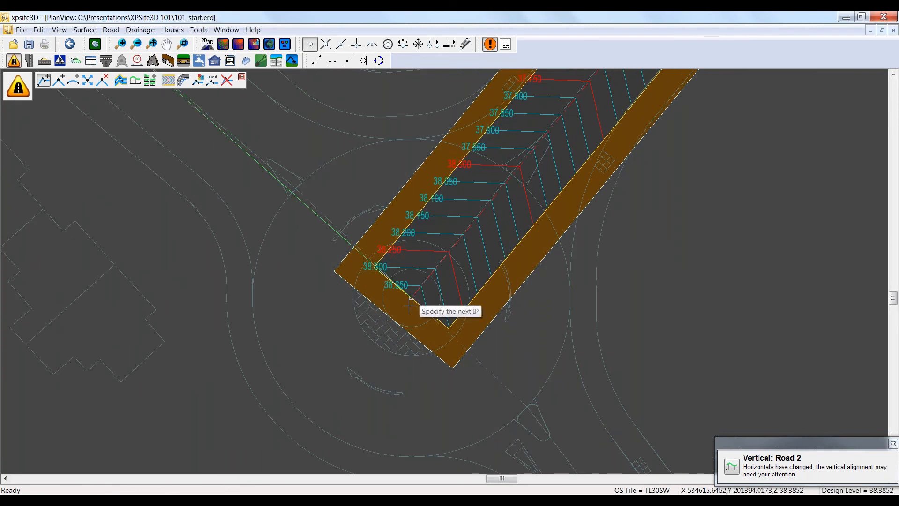
right_click(93, 389)
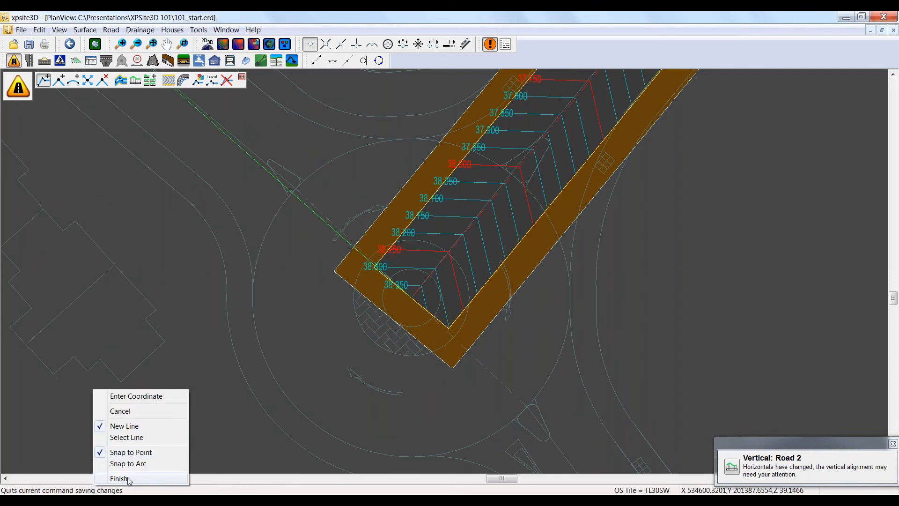
left_click(168, 478)
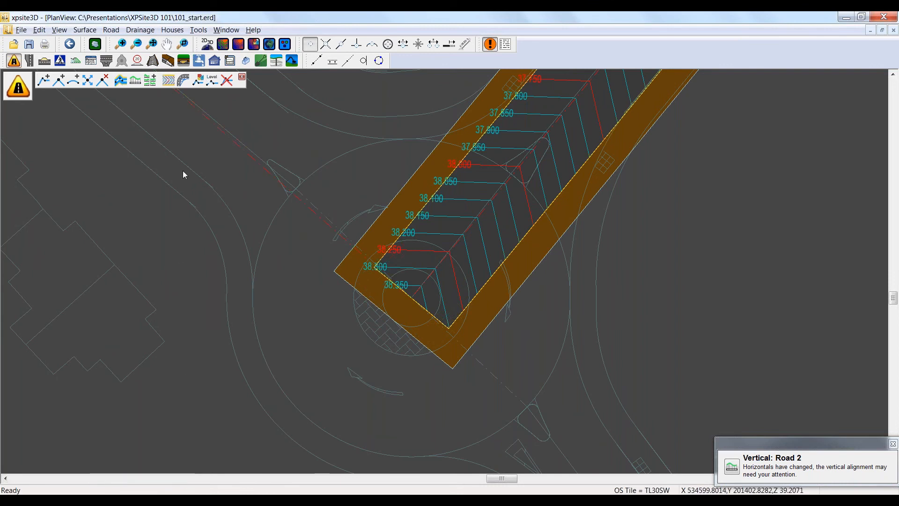
Step: Add channels, kerbs and footways to the new centreline from the New road1 preset, and create a 25 m diameter roundabout with the default junction details
left_click(167, 44)
left_click_drag(195, 158, 275, 282)
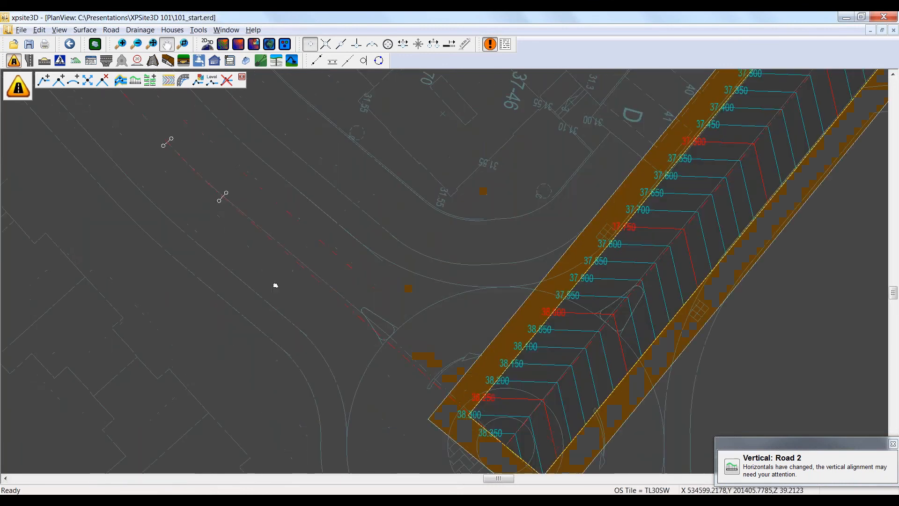
left_click(120, 82)
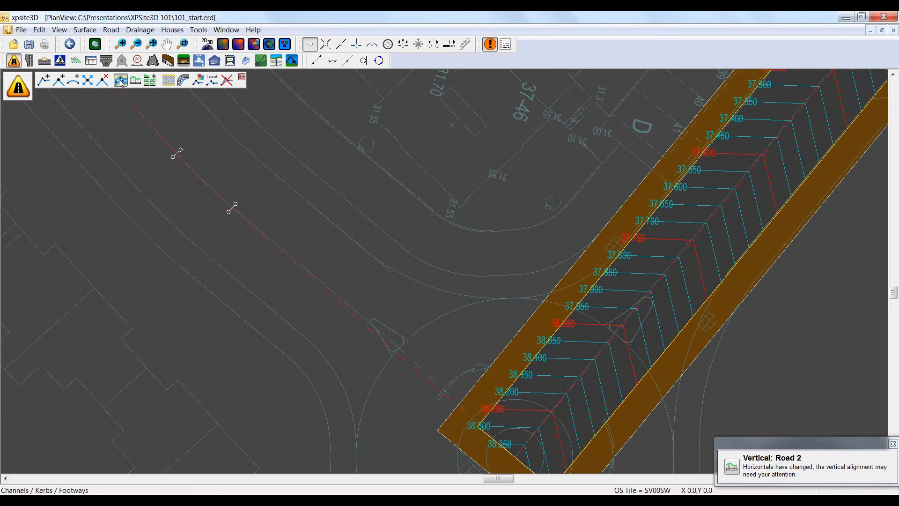
left_click(231, 213)
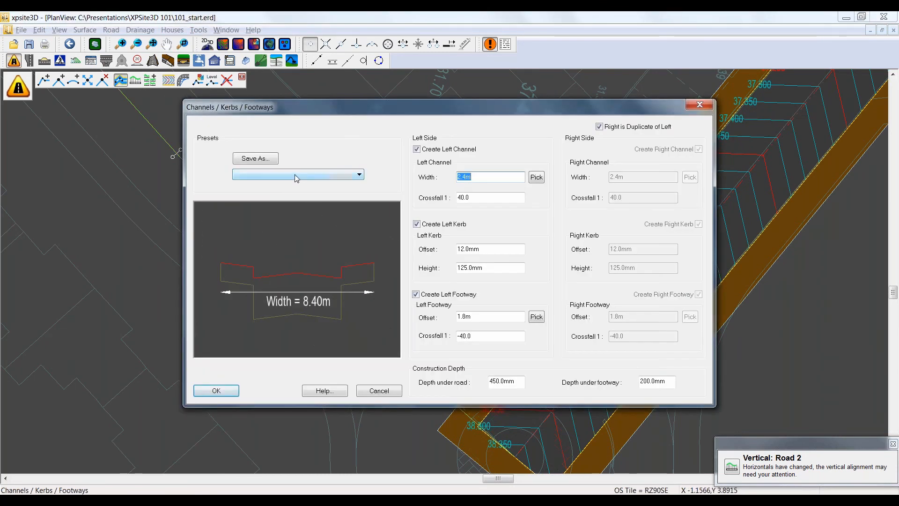
left_click(295, 176)
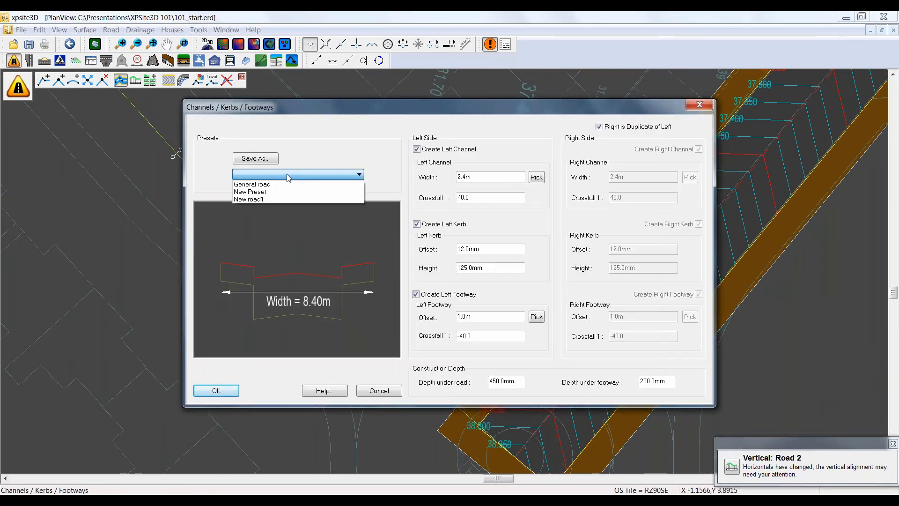
left_click(257, 200)
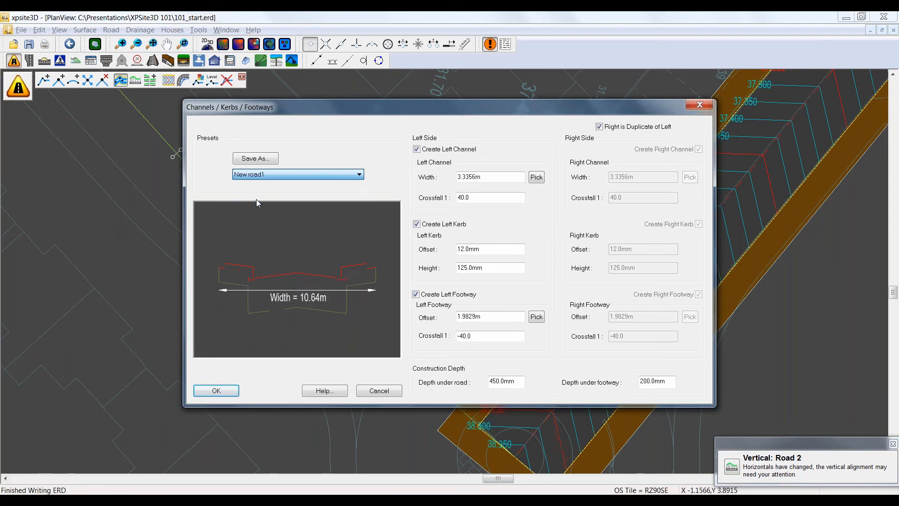
left_click(218, 391)
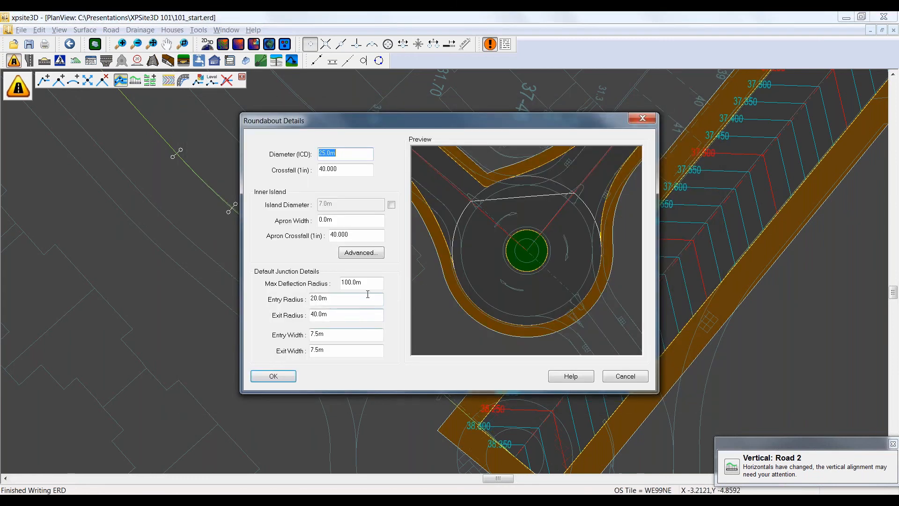
left_click_drag(488, 127, 445, 129)
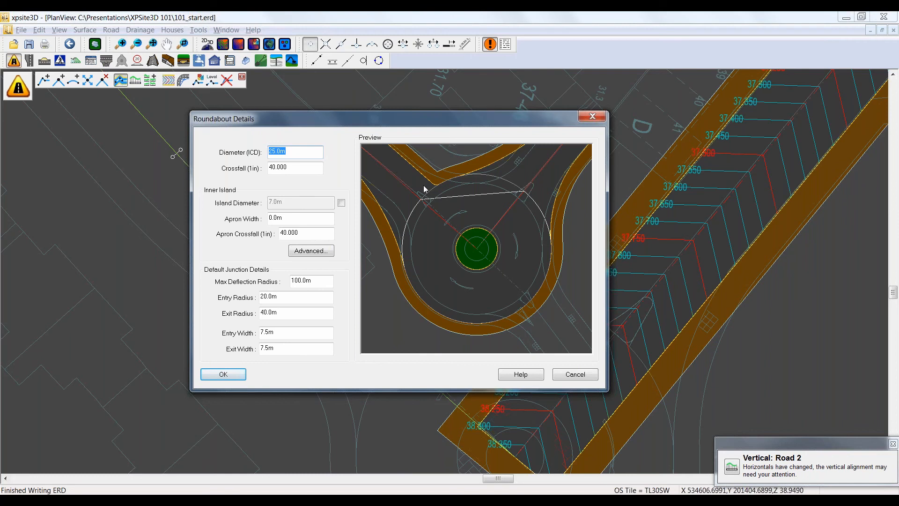
left_click(220, 374)
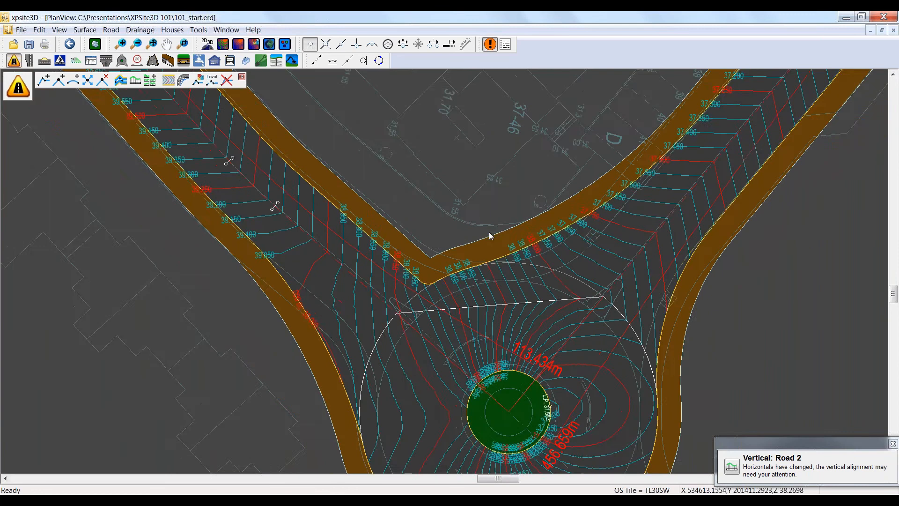
Step: Draw another centreline along the existing south-eastern road with arc and point snapping, ending at the roundabout centre, and finish it
scroll(524, 281, "down", 4)
mouse_move(703, 325)
middle_mouse_down()
mouse_move(597, 224)
mouse_move(526, 226)
middle_mouse_up()
scroll(554, 255, "down", 4)
middle_click_drag(614, 269, 602, 241)
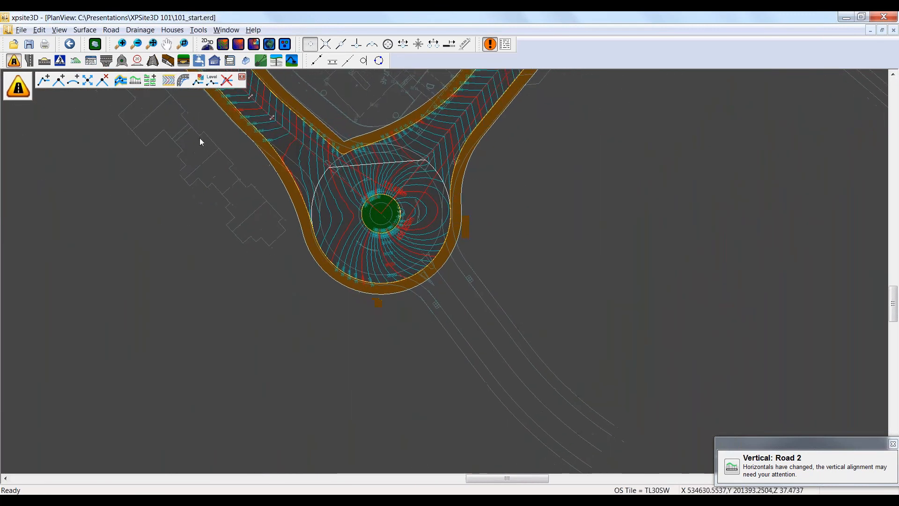
left_click(44, 81)
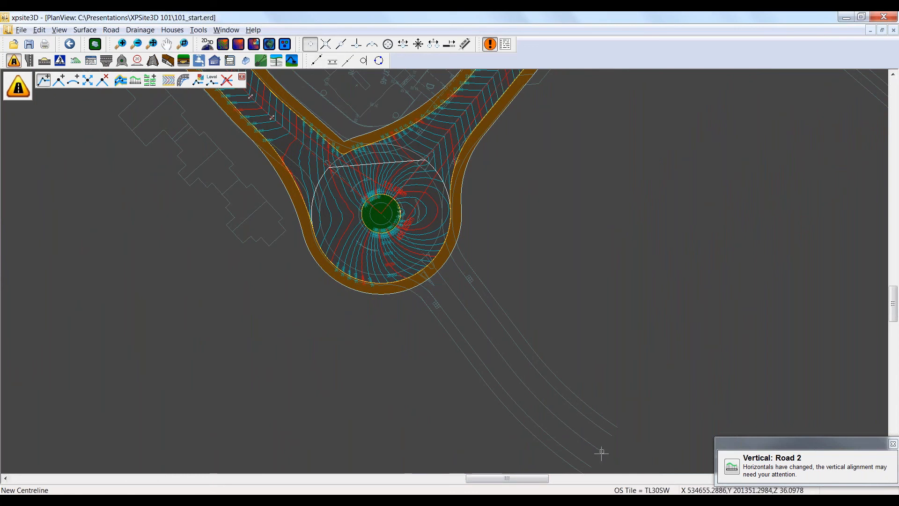
left_click(506, 366)
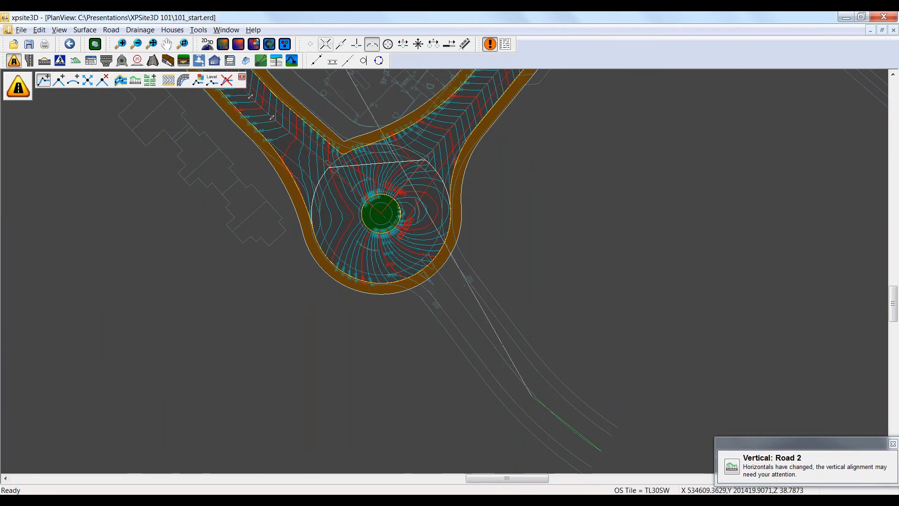
left_click(429, 255)
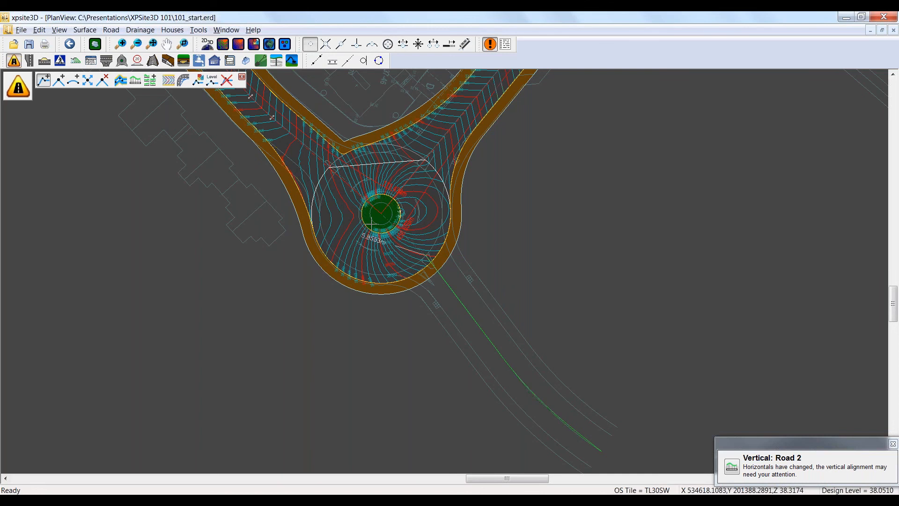
scroll(375, 224, "up", 3)
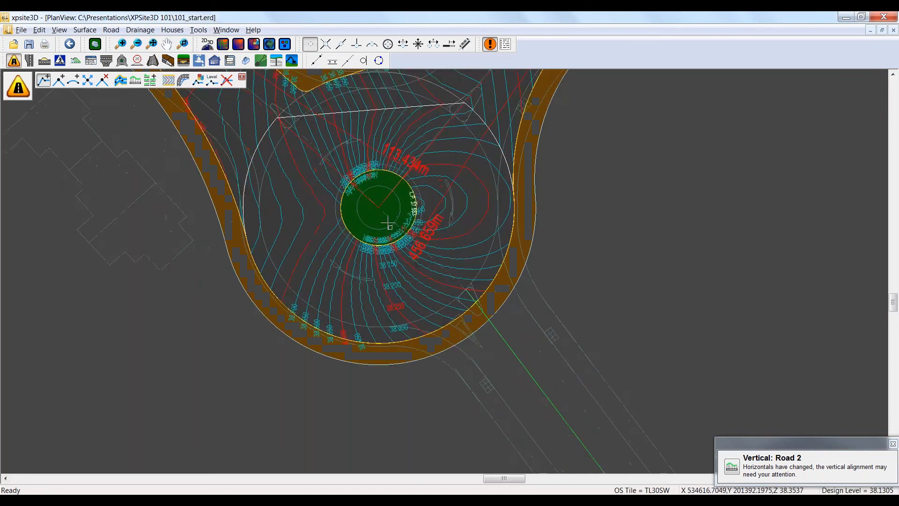
scroll(387, 223, "up", 3)
right_click(231, 184)
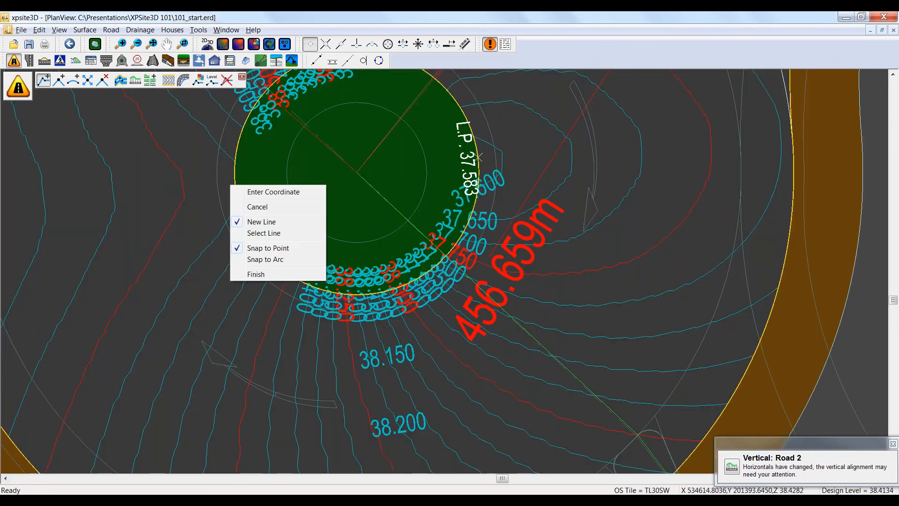
left_click(255, 274)
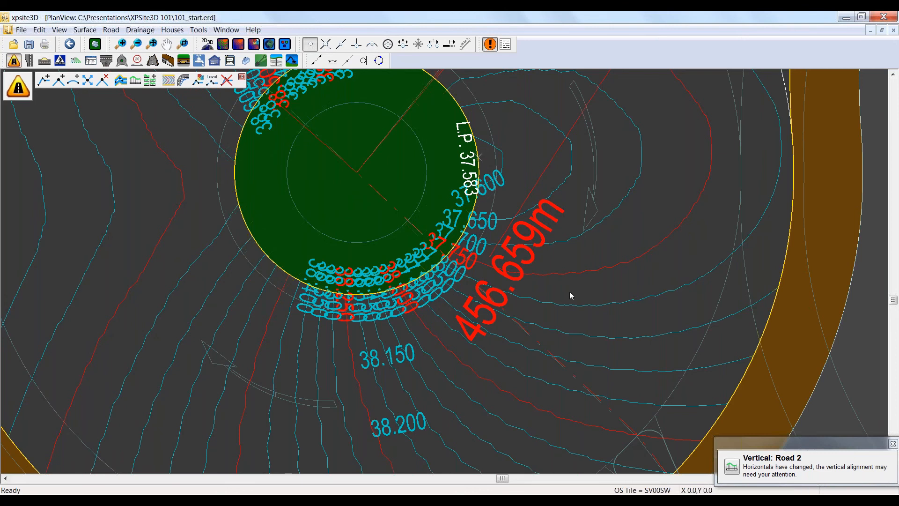
Step: Add channels, kerbs and footways to the south-eastern centreline from the New road1 preset, joining it to the roundabout as a third arm
scroll(611, 275, "down", 1)
scroll(612, 275, "down", 3)
middle_click_drag(643, 275, 348, 199)
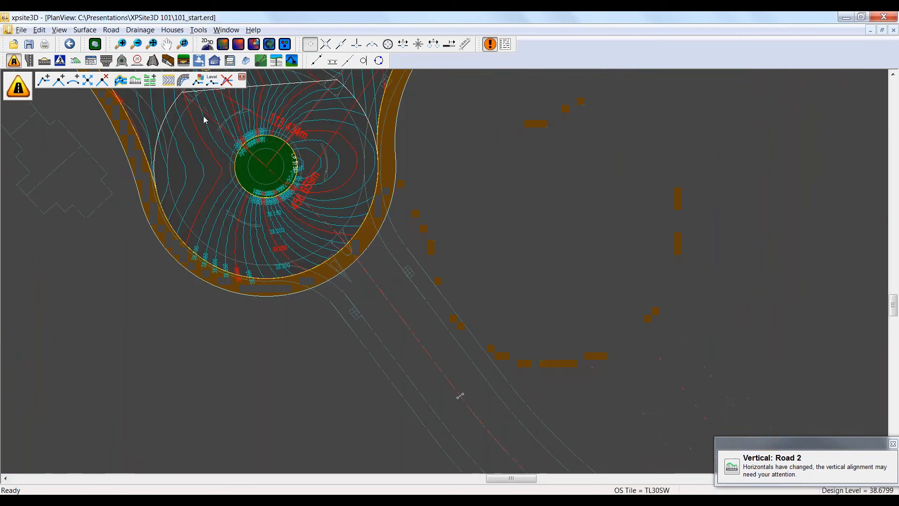
left_click(122, 81)
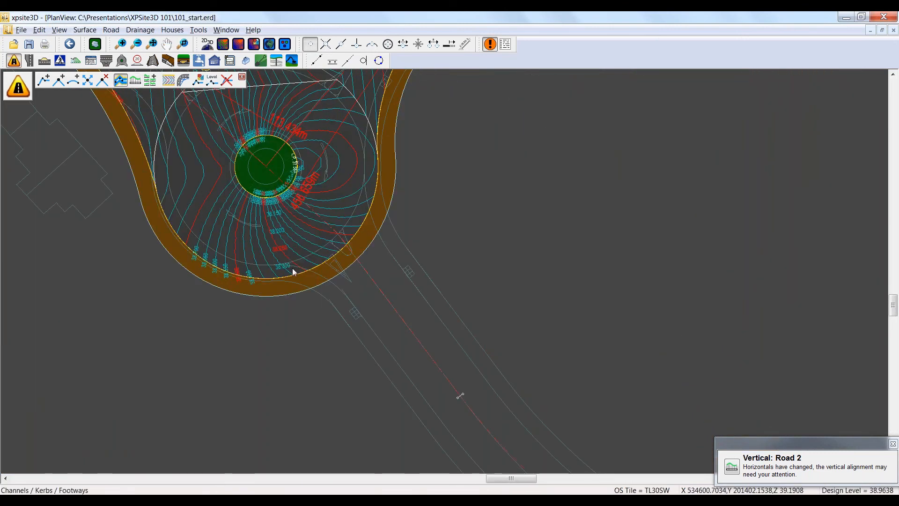
left_click(424, 350)
left_click(275, 176)
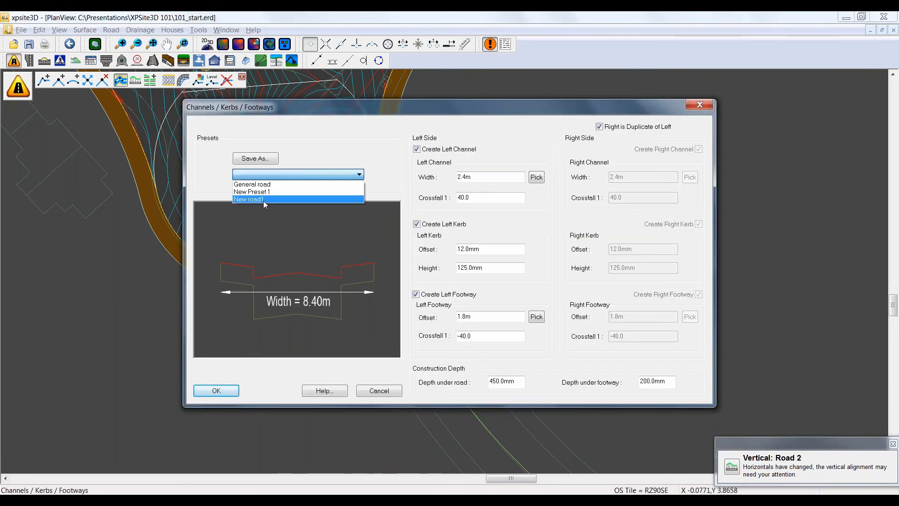
left_click(263, 198)
left_click(216, 391)
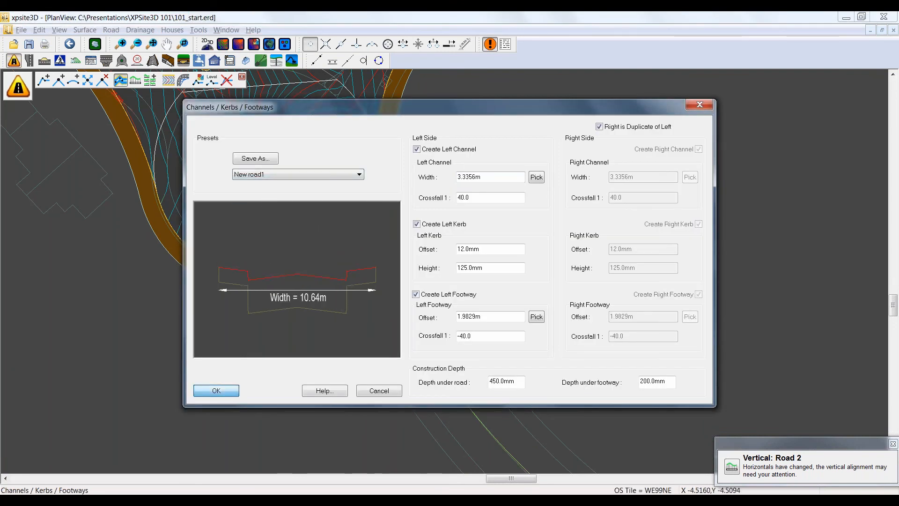
Step: Disable the contour display on the roads and roundabout
scroll(552, 218, "down", 1)
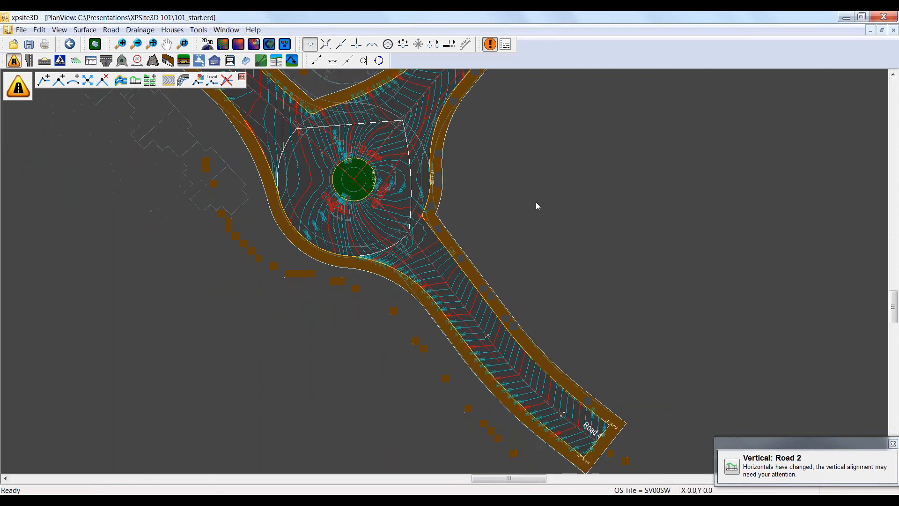
middle_click_drag(520, 222, 517, 305)
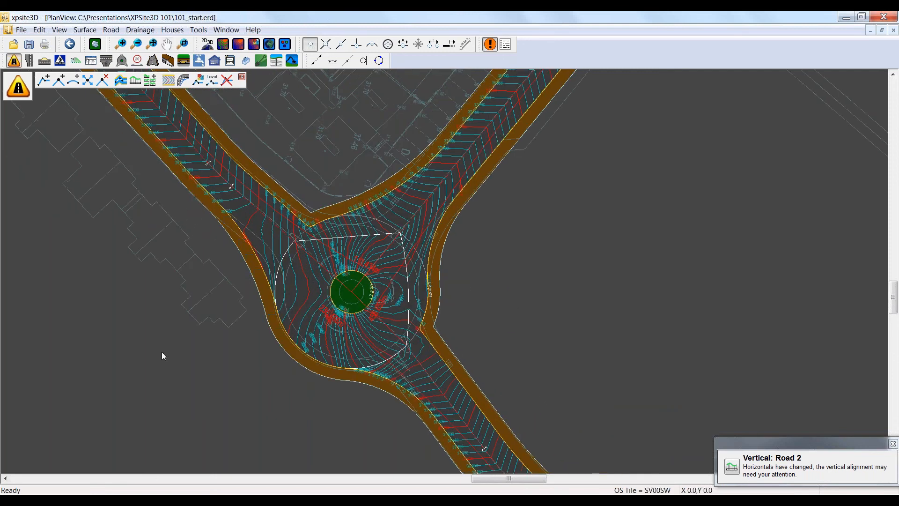
left_click(169, 83)
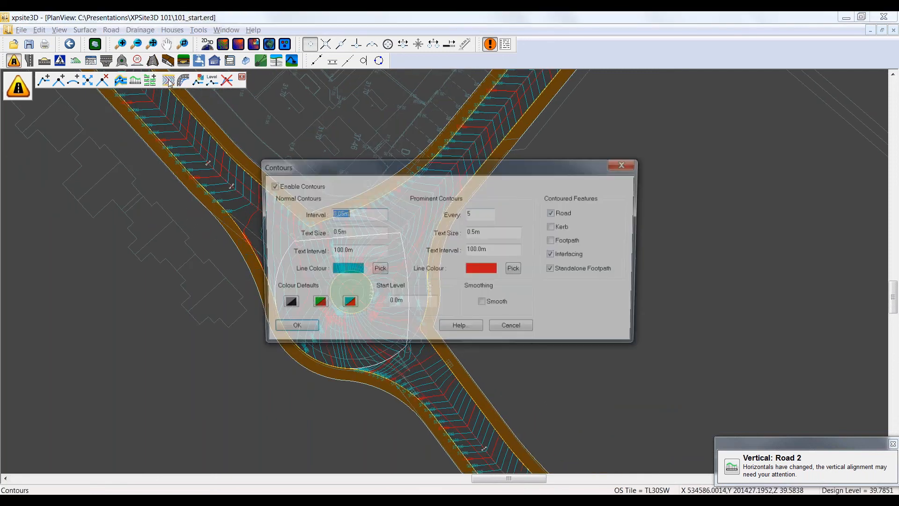
left_click(269, 186)
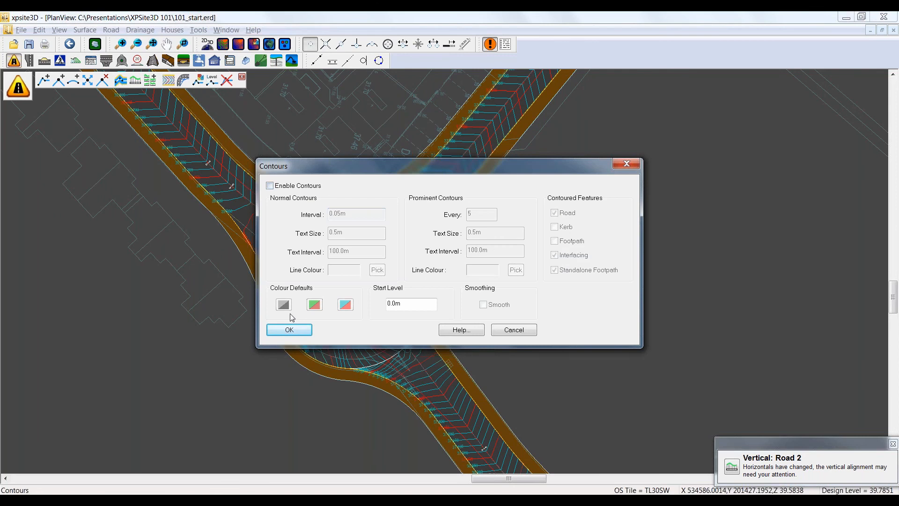
left_click(290, 330)
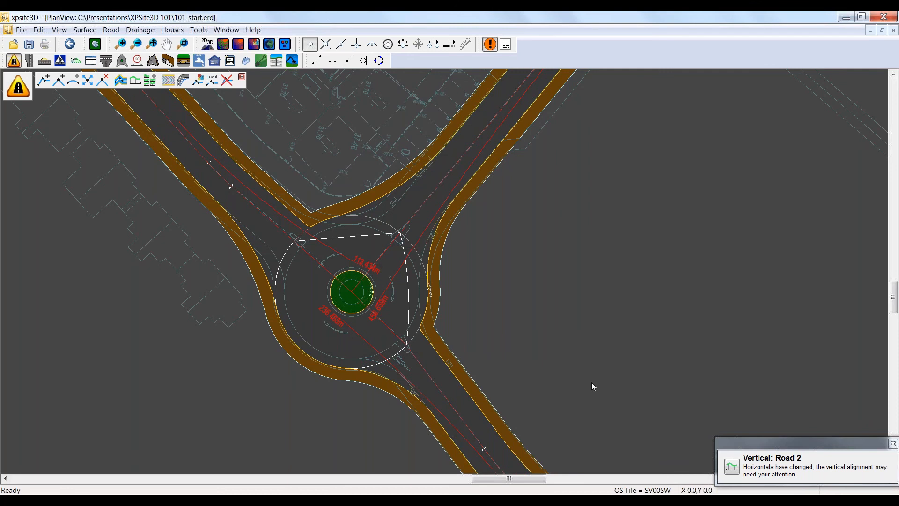
Step: Edit the three-arm roundabout's details and set its inscribed circle diameter (ICD) to 40 m
scroll(369, 289, "up", 1)
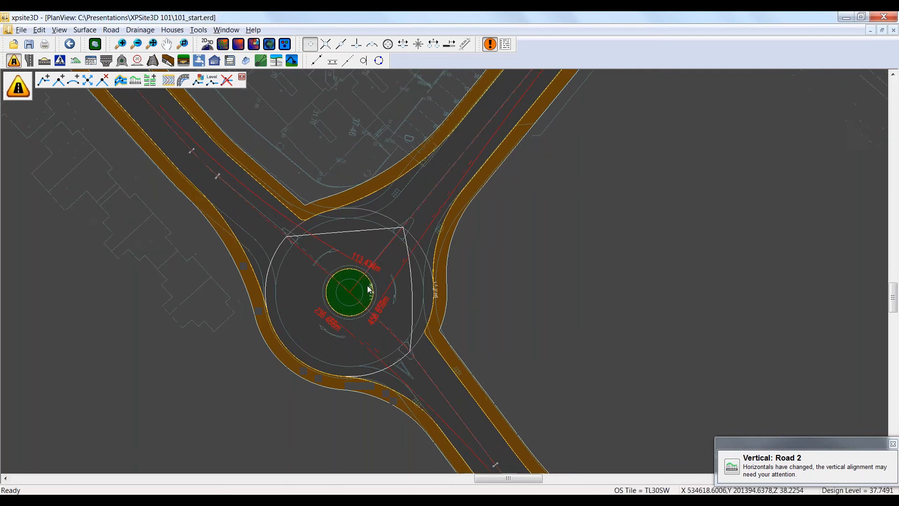
scroll(369, 288, "up", 2)
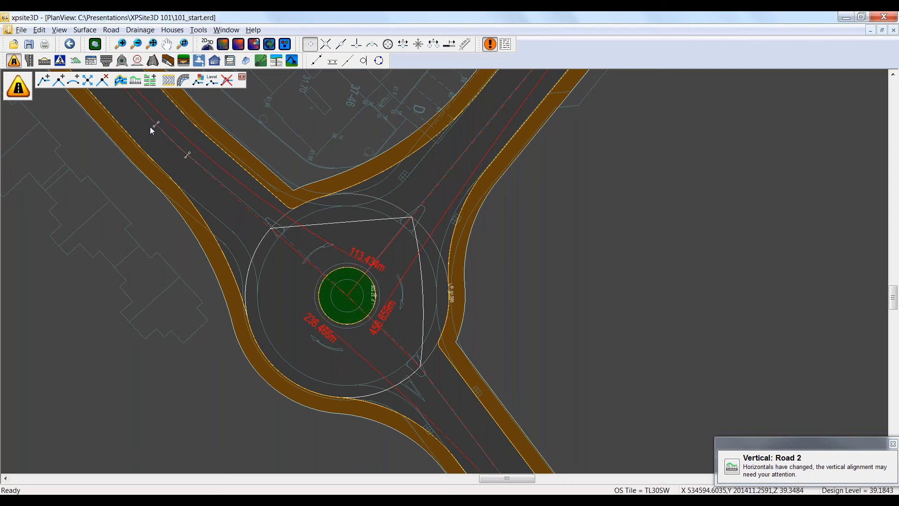
left_click(122, 61)
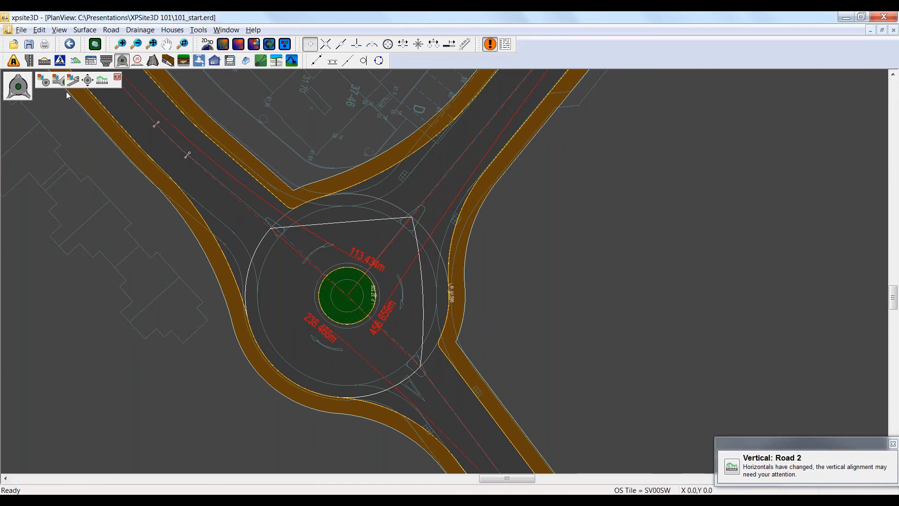
left_click(43, 80)
left_click(348, 295)
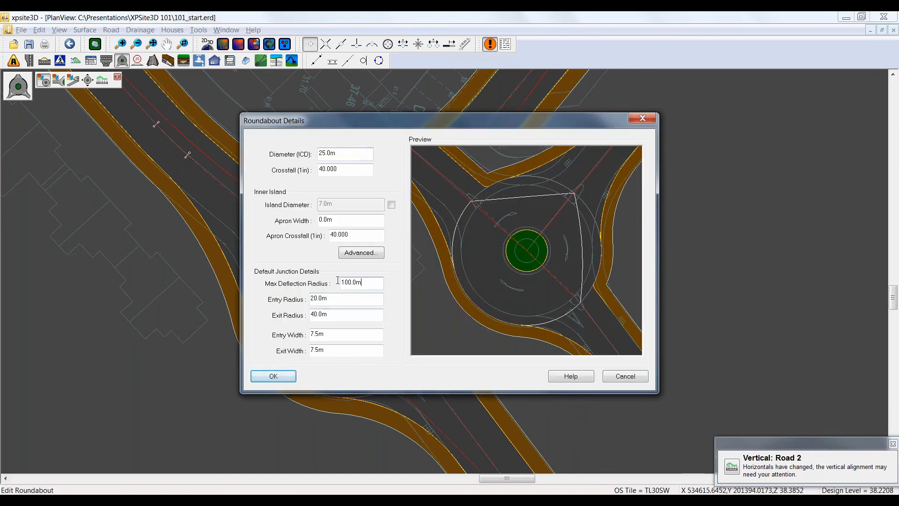
left_click_drag(333, 120, 206, 123)
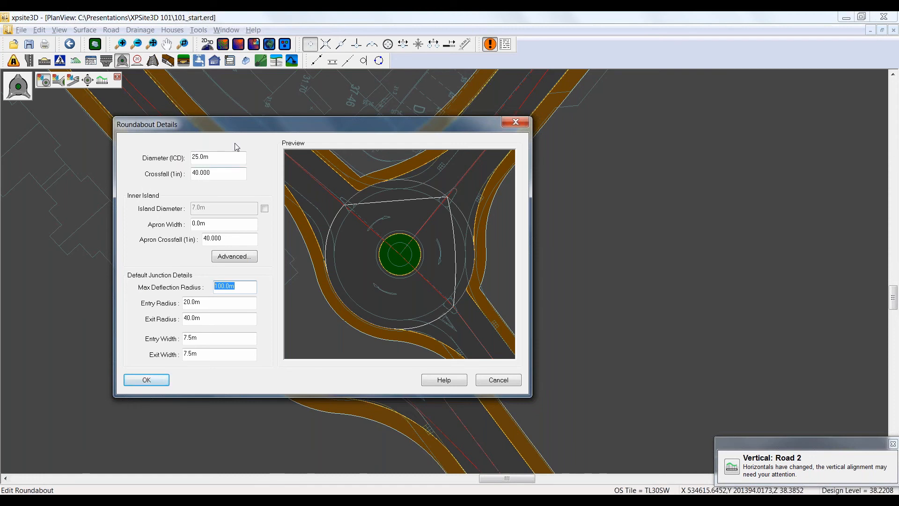
left_click_drag(246, 124, 251, 124)
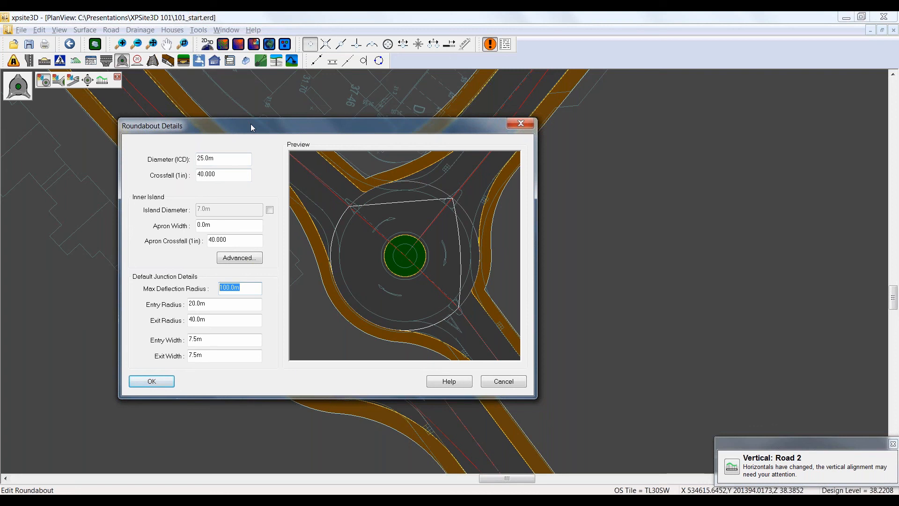
left_click(228, 159)
double_click(211, 159)
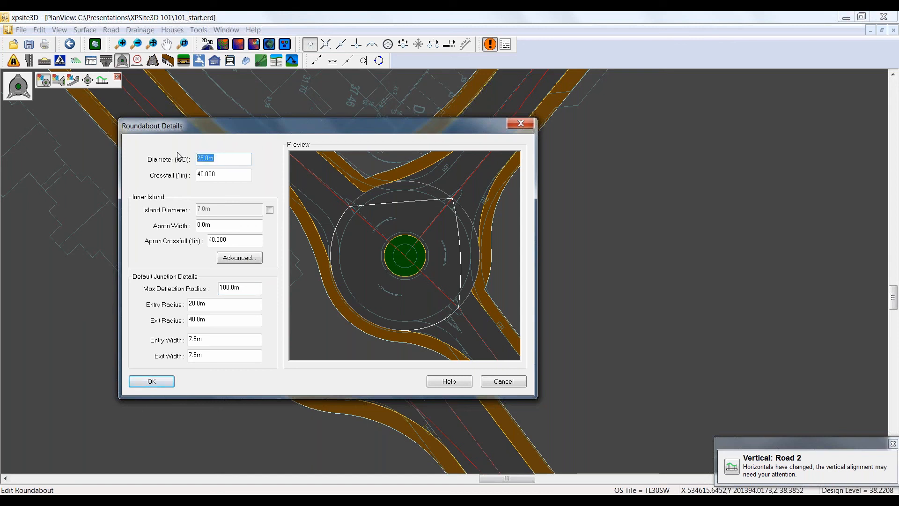
type("40")
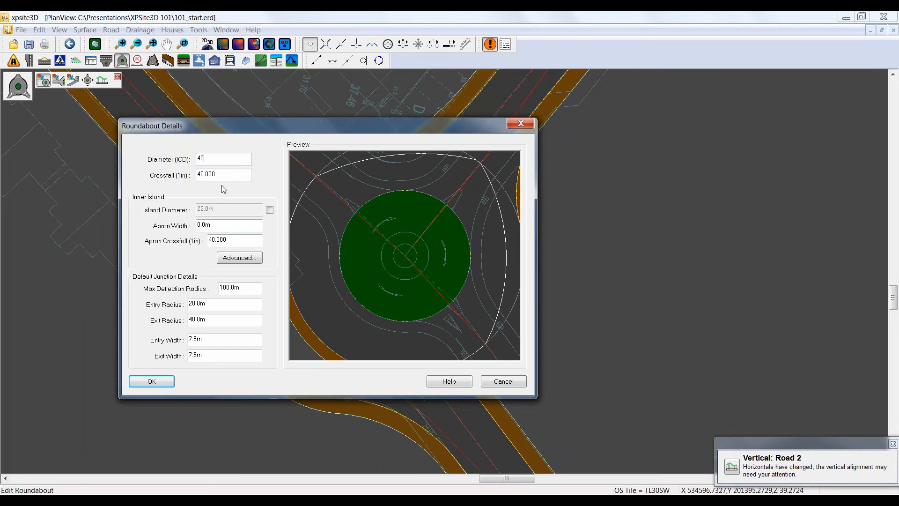
Step: Set the apron width of the roundabout's inner island to 3 m and apply the changed roundabout details
left_click(214, 223)
double_click(215, 224)
type("3")
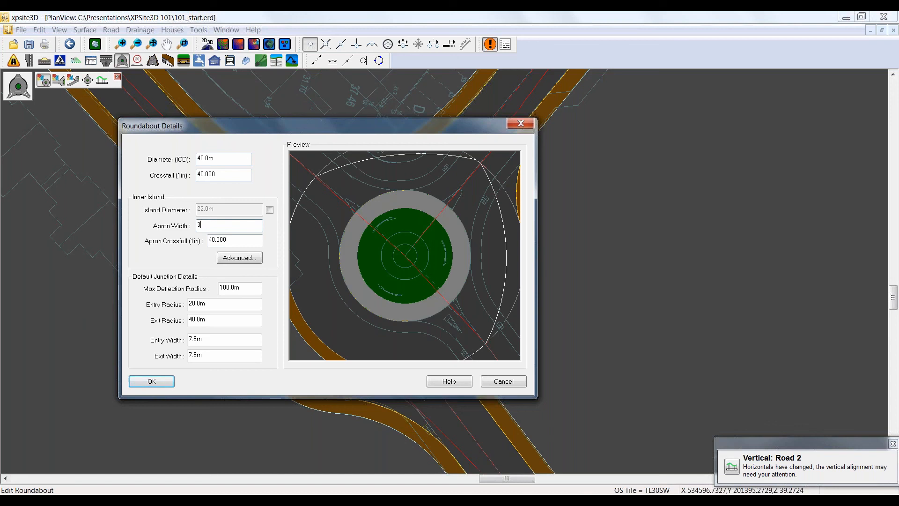
left_click(151, 382)
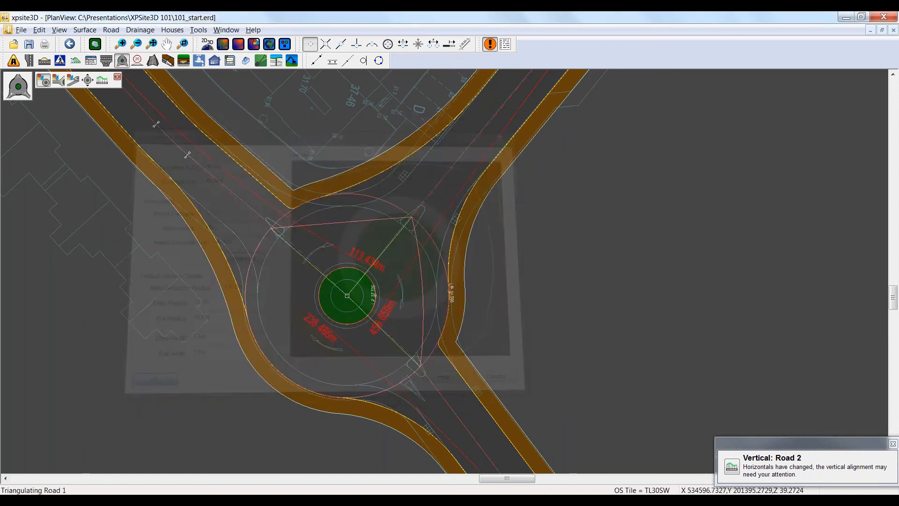
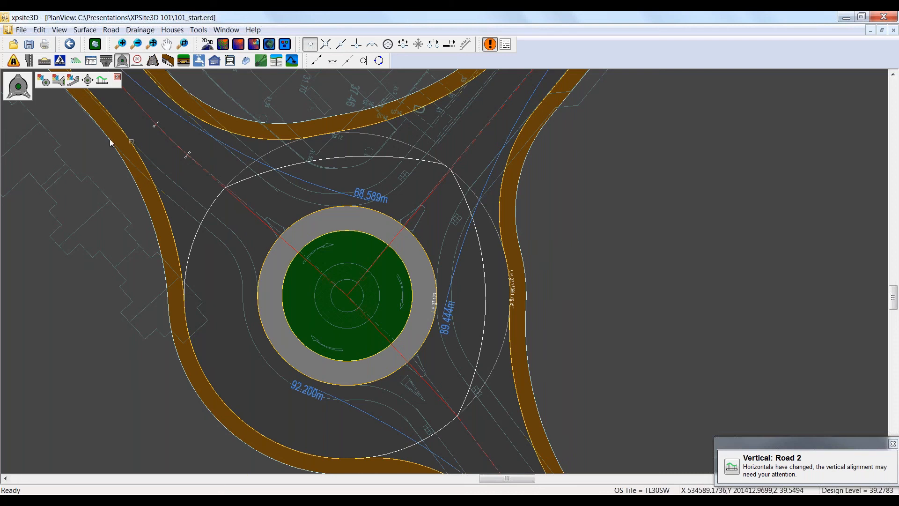
Step: Edit the roundabout's north-eastern junction horizontals and set the fillet radius on its eastern side to 40 m
left_click(58, 78)
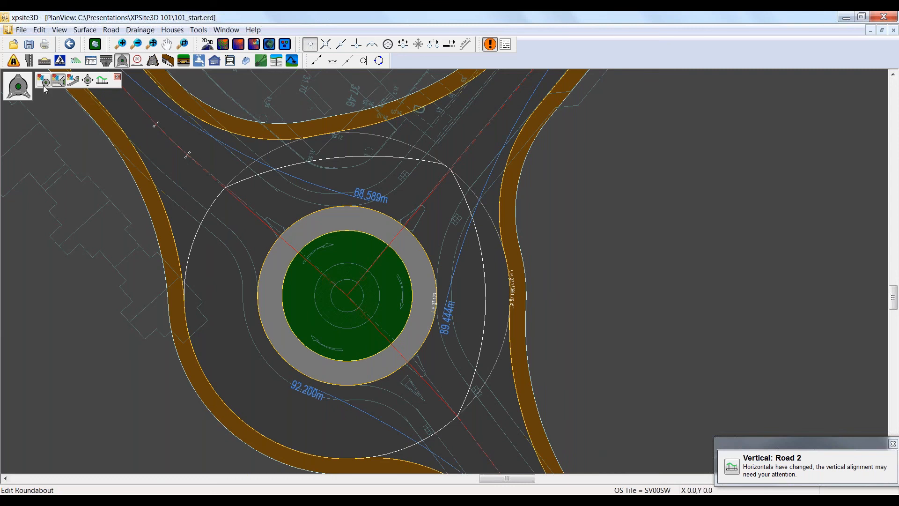
double_click(453, 167)
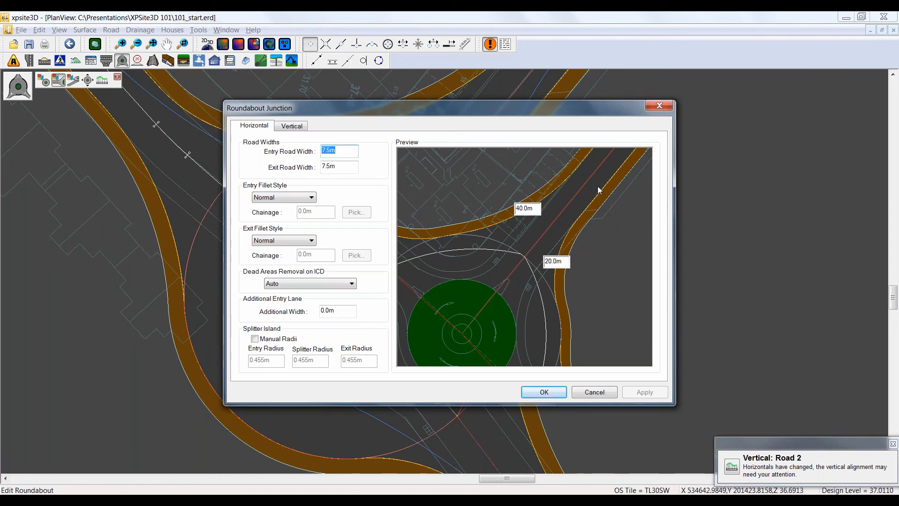
left_click(555, 261)
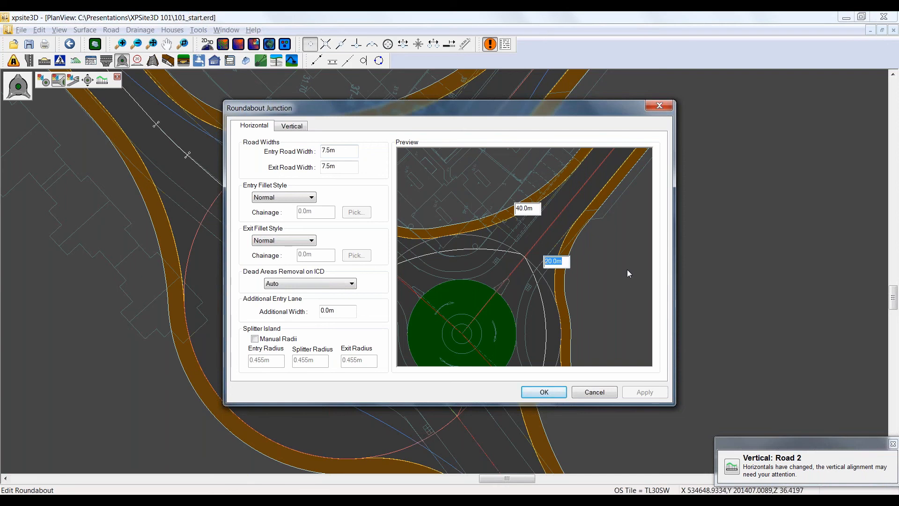
type("40")
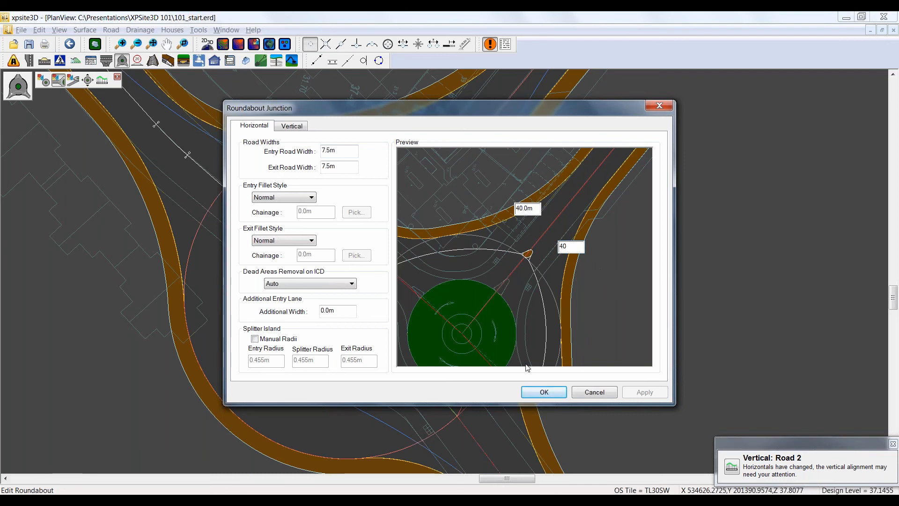
left_click(543, 392)
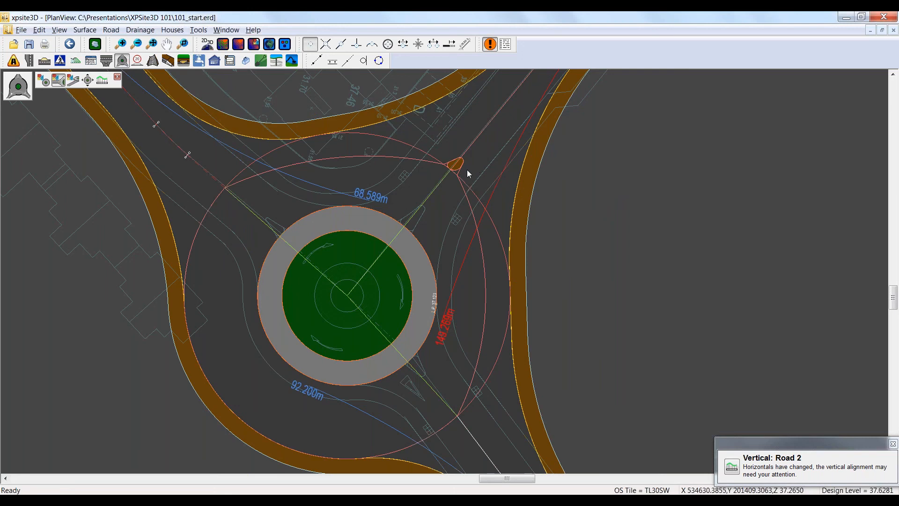
Step: Set the north-eastern roundabout junction's entry road width to 7.5 m and exit road width to 6 m, then apply them
left_click(469, 182)
left_click(470, 145)
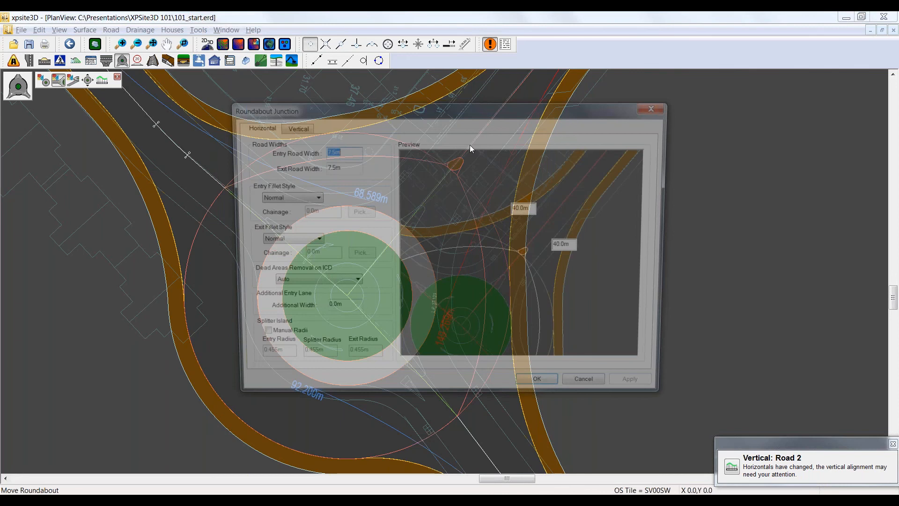
key("Tab")
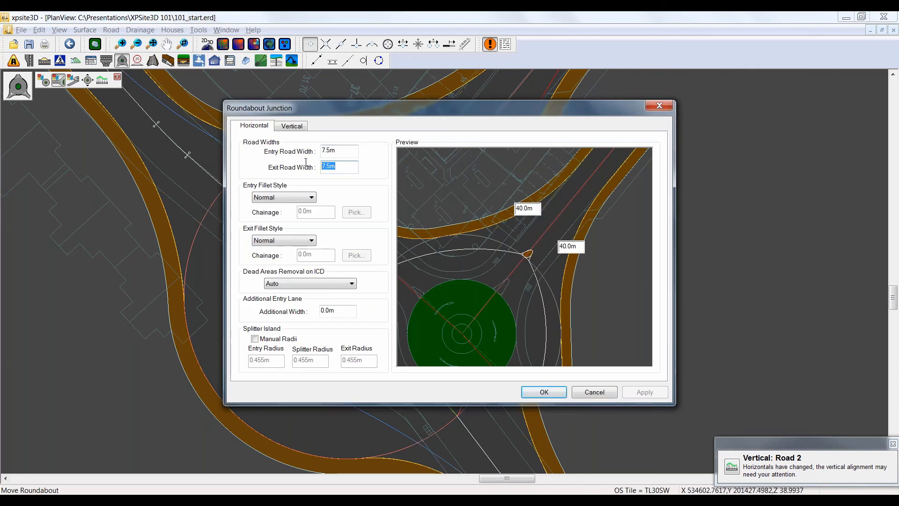
type("6")
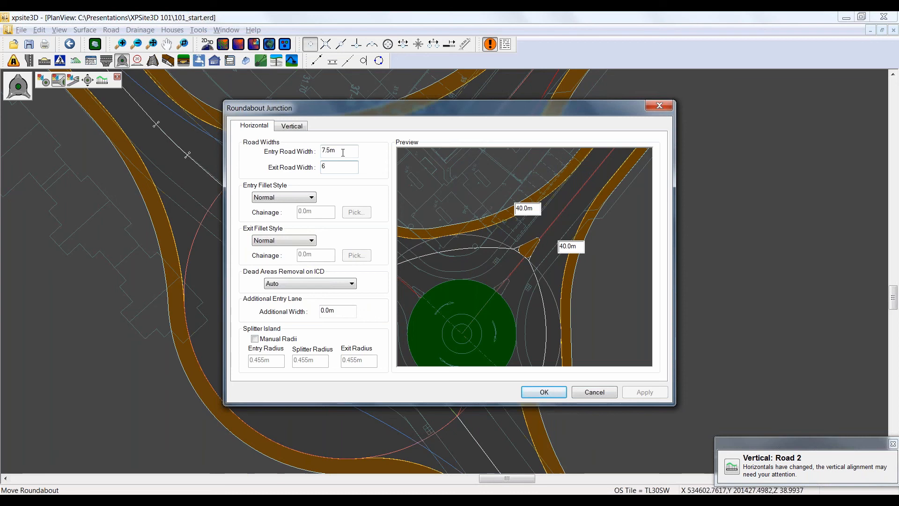
key("shift+Tab")
type("6")
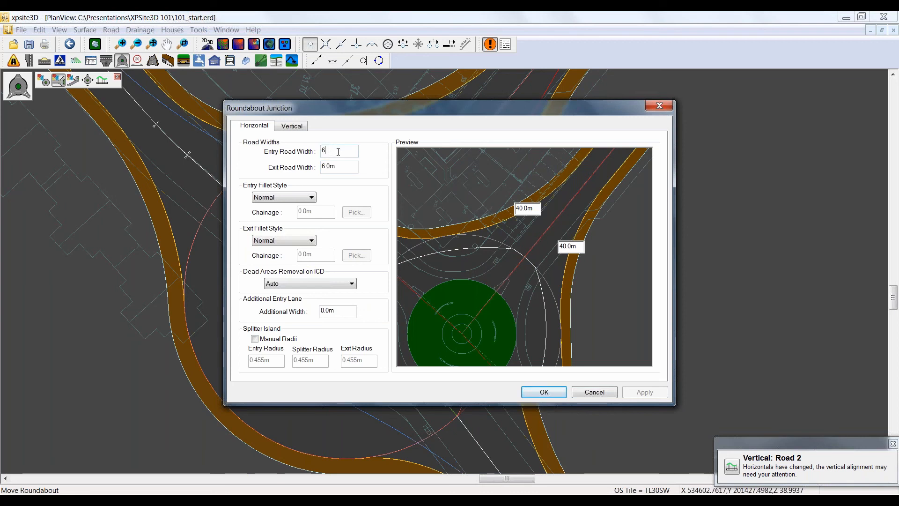
left_click(343, 165)
left_click_drag(341, 150, 302, 151)
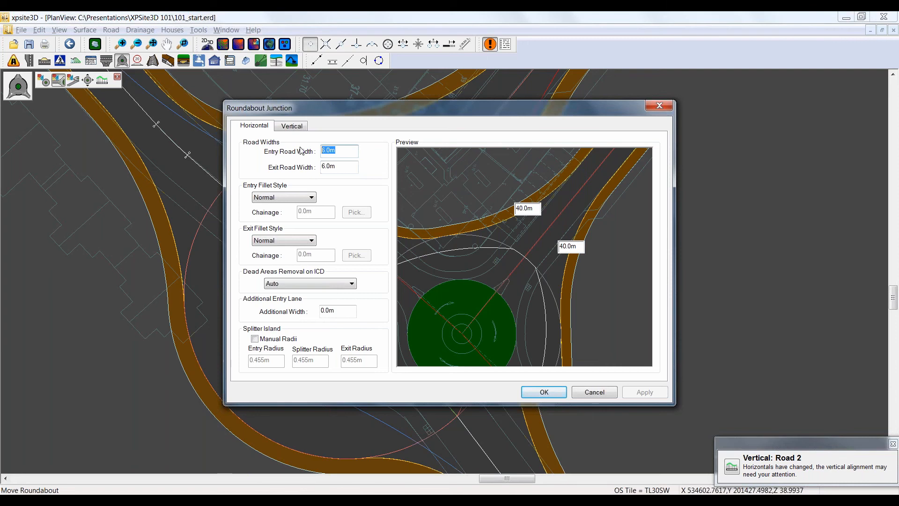
type("7.5")
left_click(341, 167)
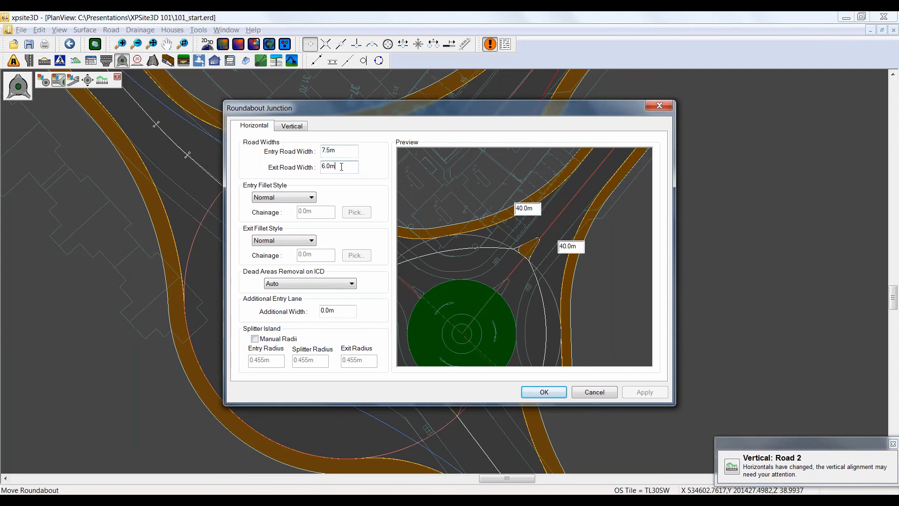
left_click(544, 392)
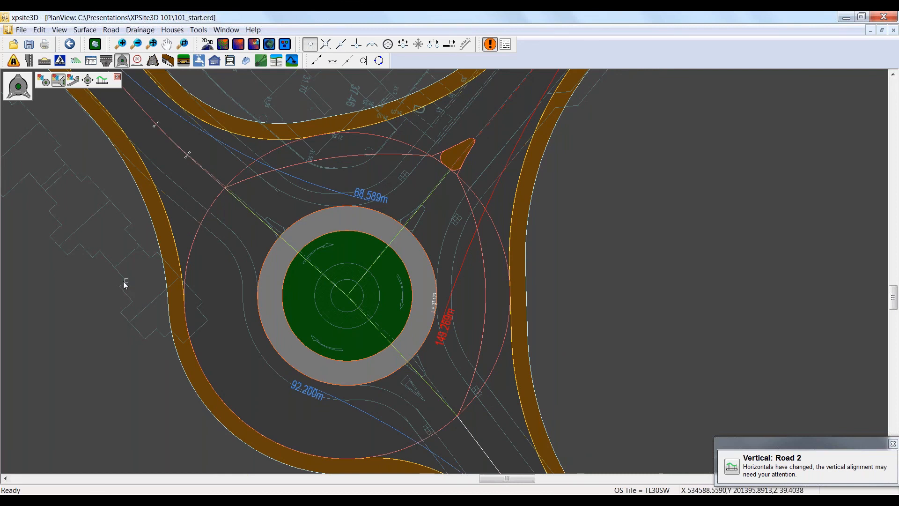
Step: Enable the contour display at a 0.05 m interval on the roads and roundabout
right_click(125, 264)
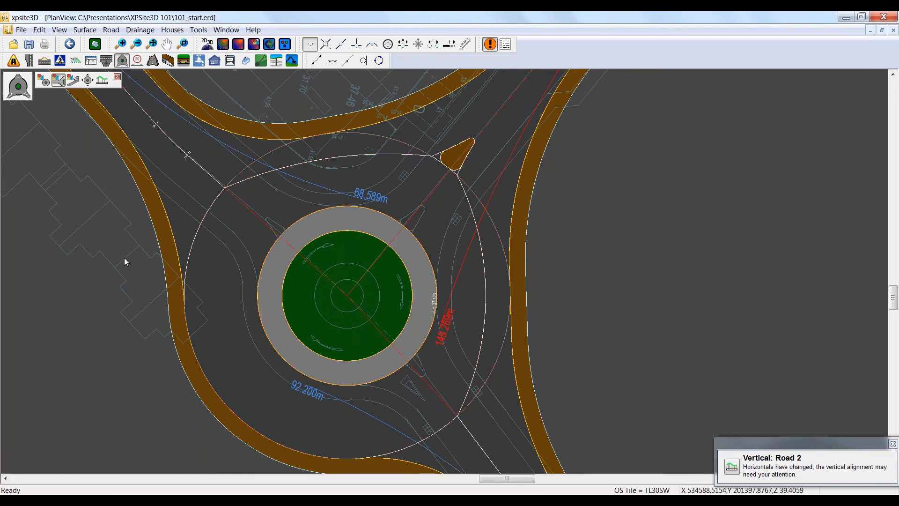
left_click(15, 61)
left_click(169, 80)
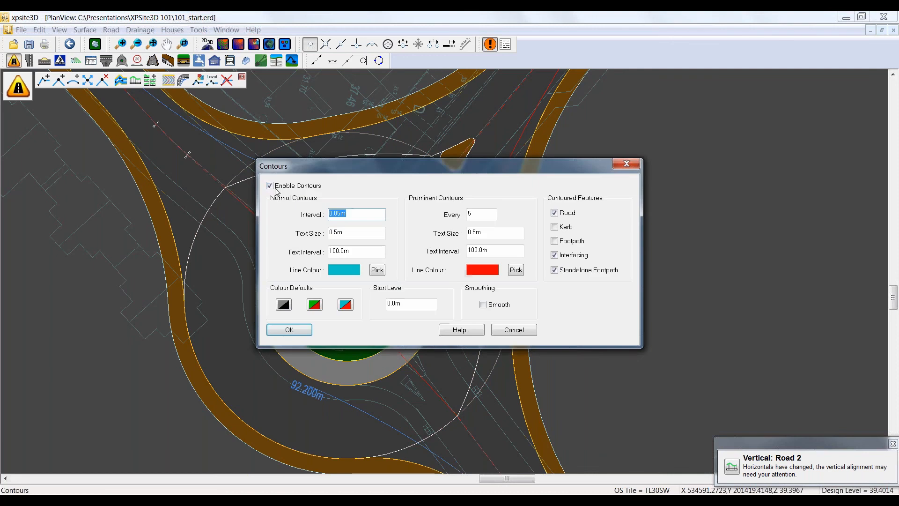
left_click(270, 186)
left_click(271, 185)
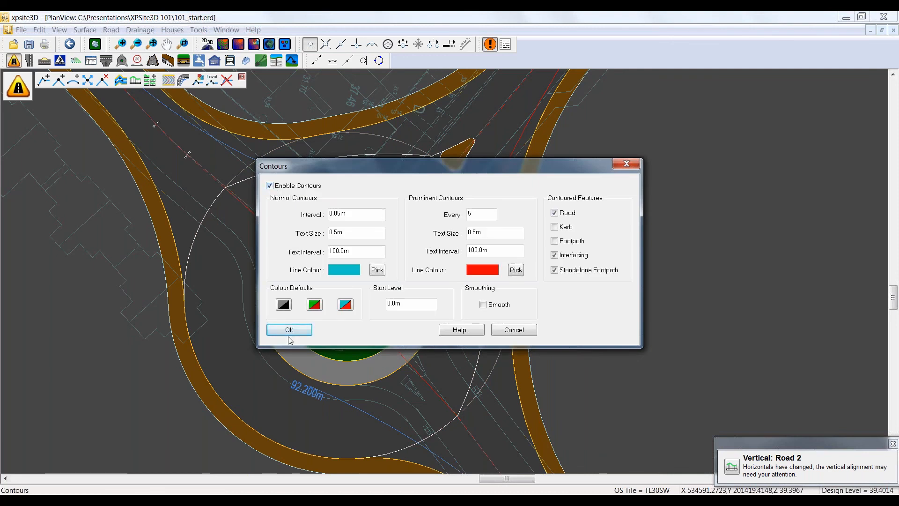
left_click(289, 331)
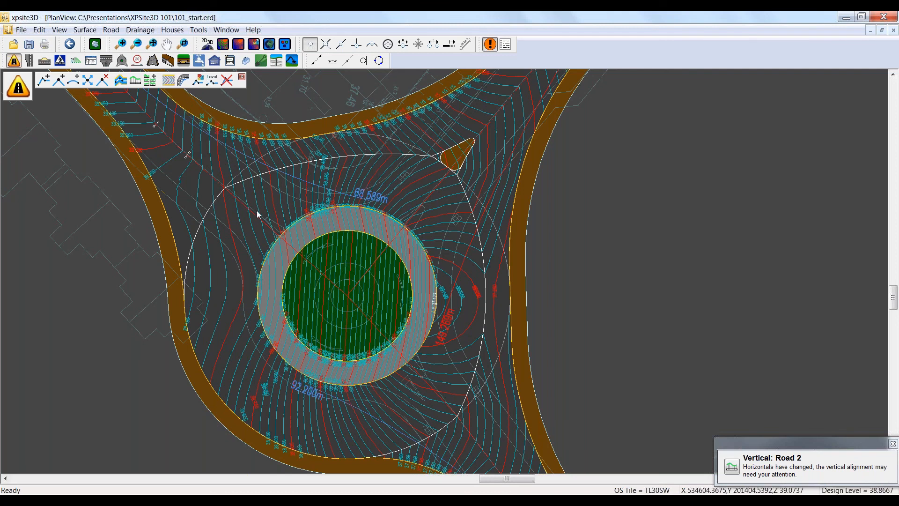
Step: Review the vertical settings of the roundabout's north-western junction and close them without changes
left_click(123, 61)
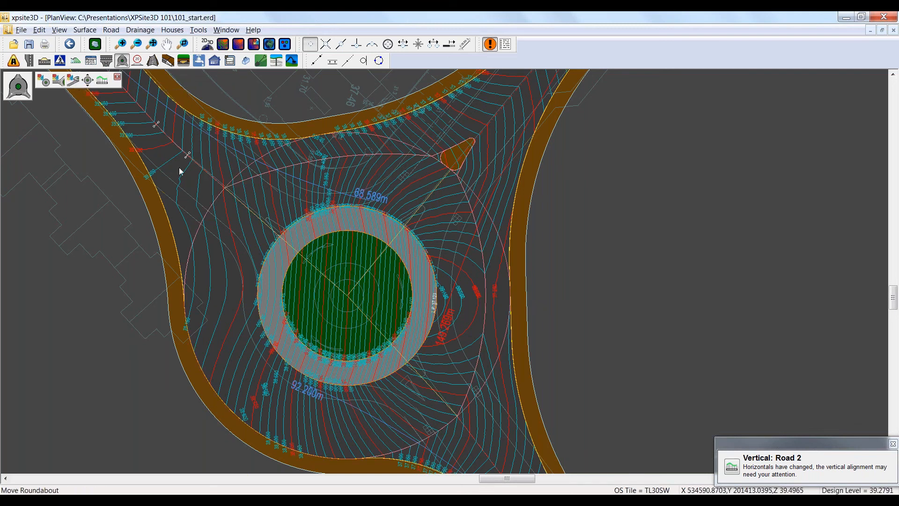
left_click(204, 169)
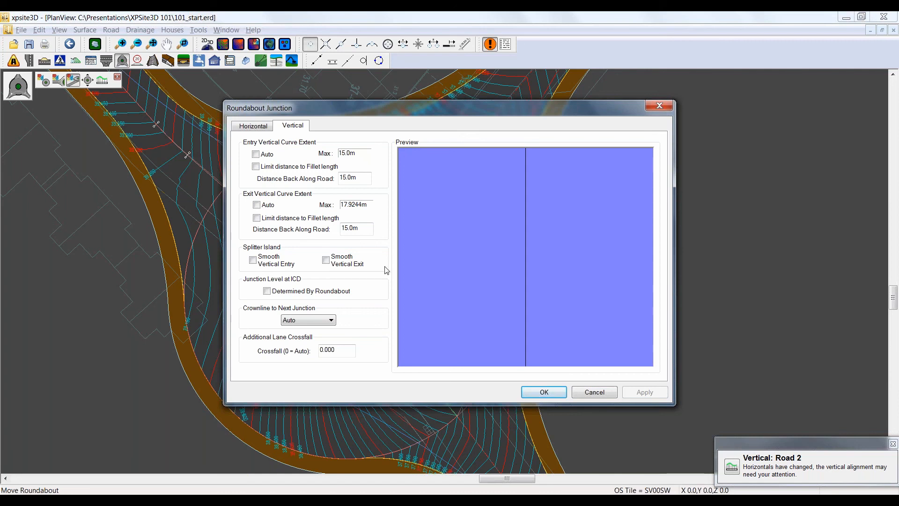
left_click(594, 392)
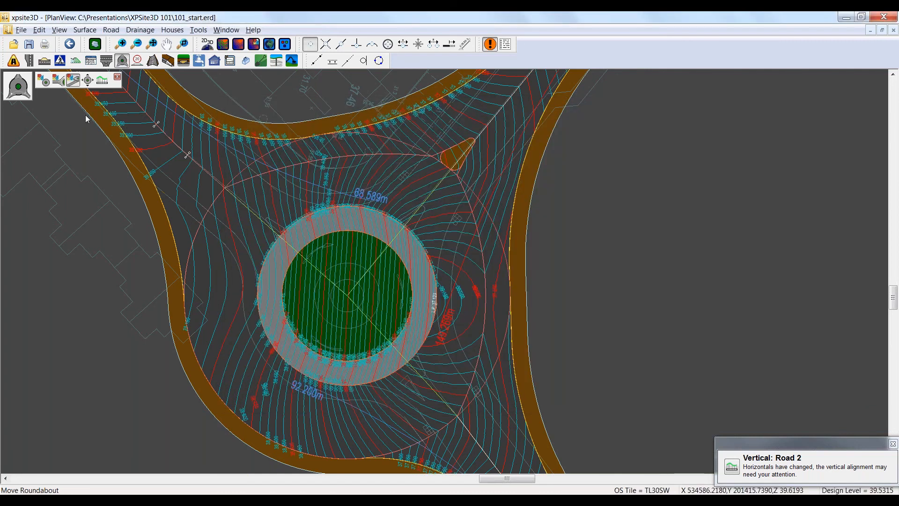
Step: Turn the contour display off again for the roads and roundabout
left_click(14, 60)
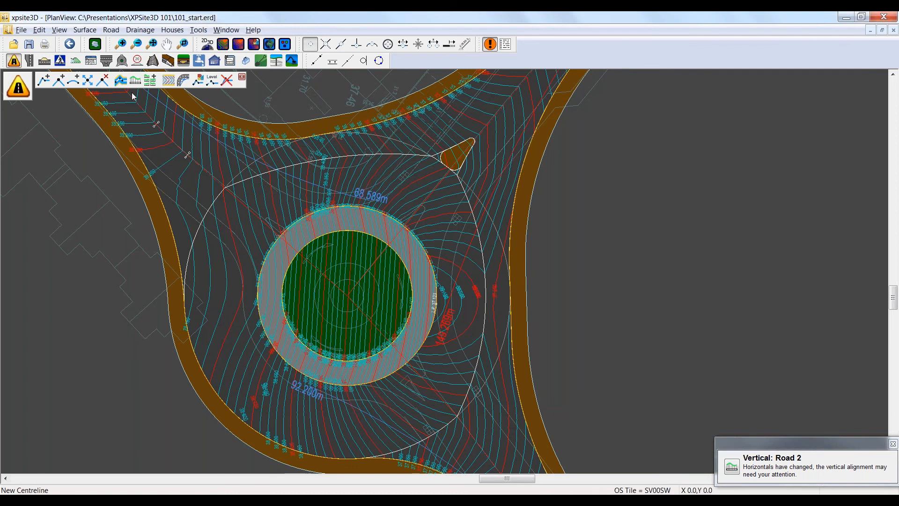
left_click(168, 80)
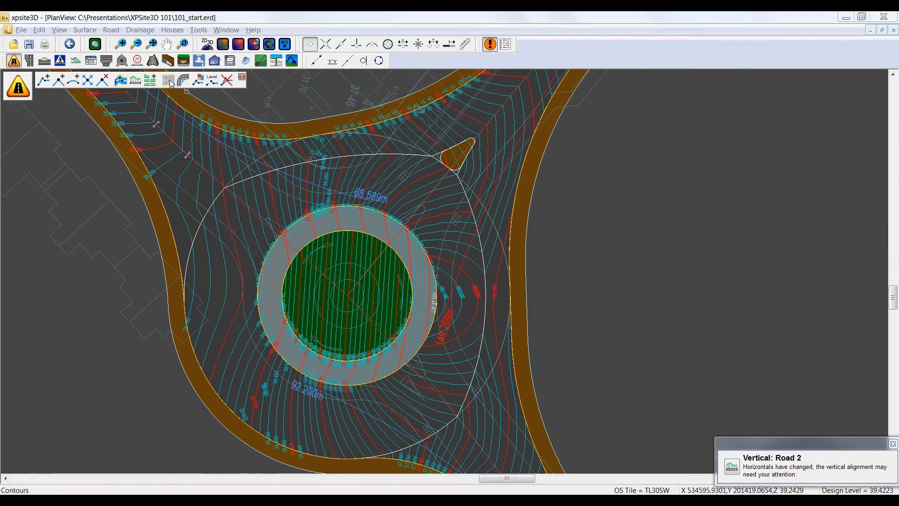
left_click(289, 330)
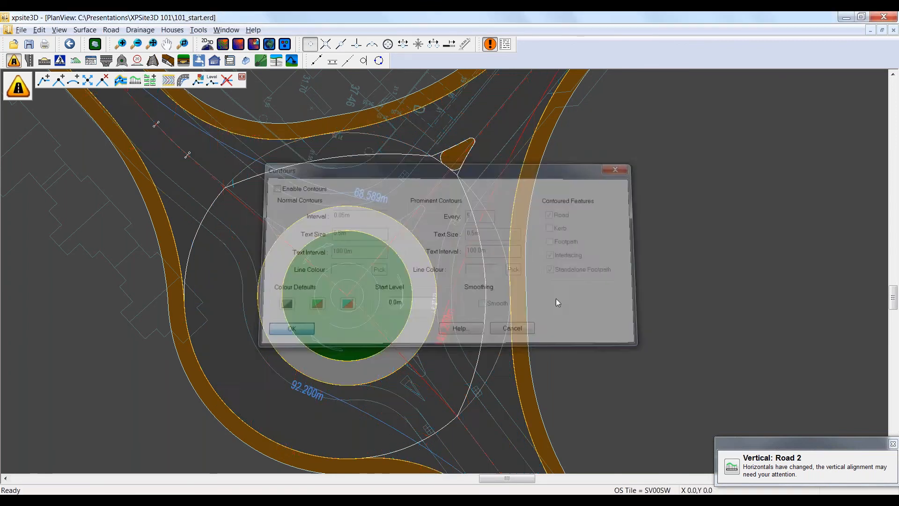
Step: Show the roundabout in a 3D view and set its vertical exaggeration to 5x
scroll(655, 283, "down", 1)
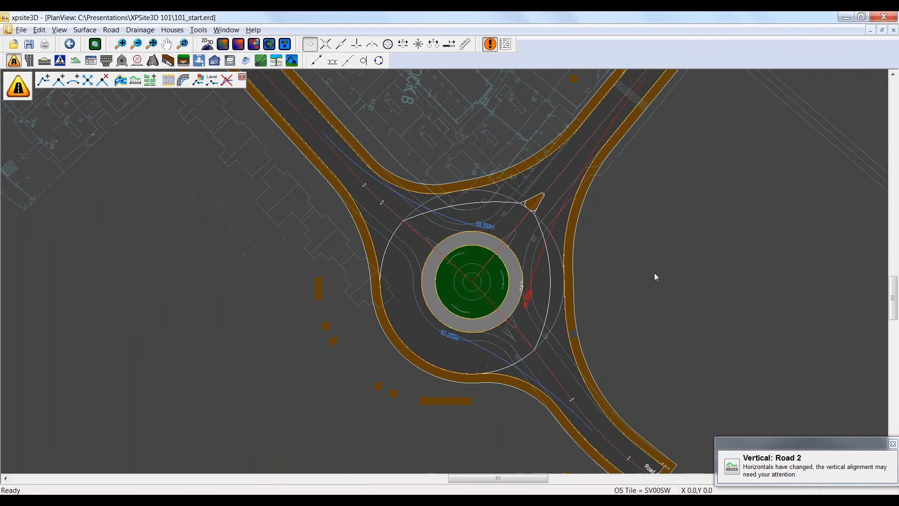
scroll(674, 271, "up", 2)
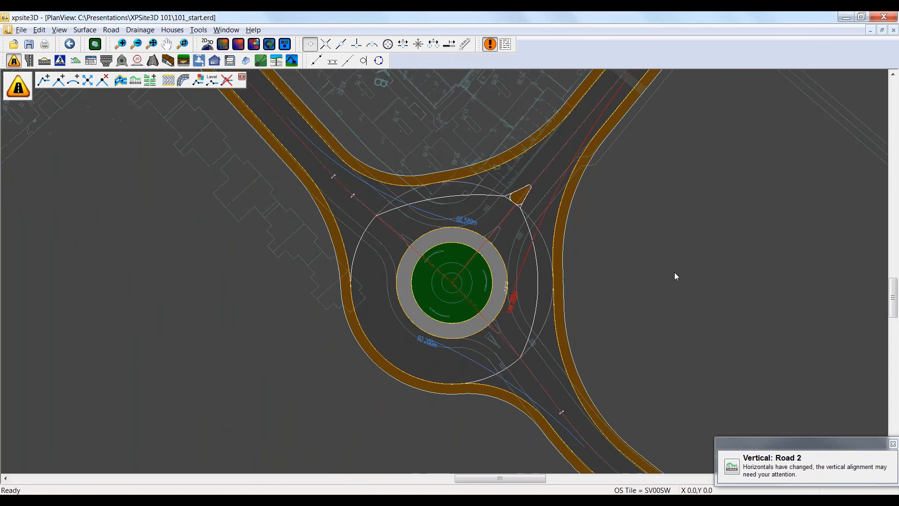
scroll(672, 272, "up", 1)
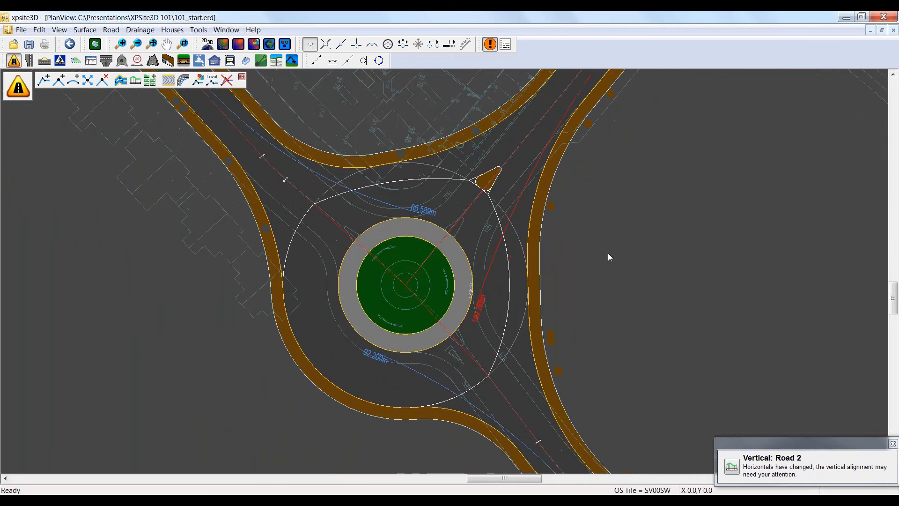
left_click(270, 44)
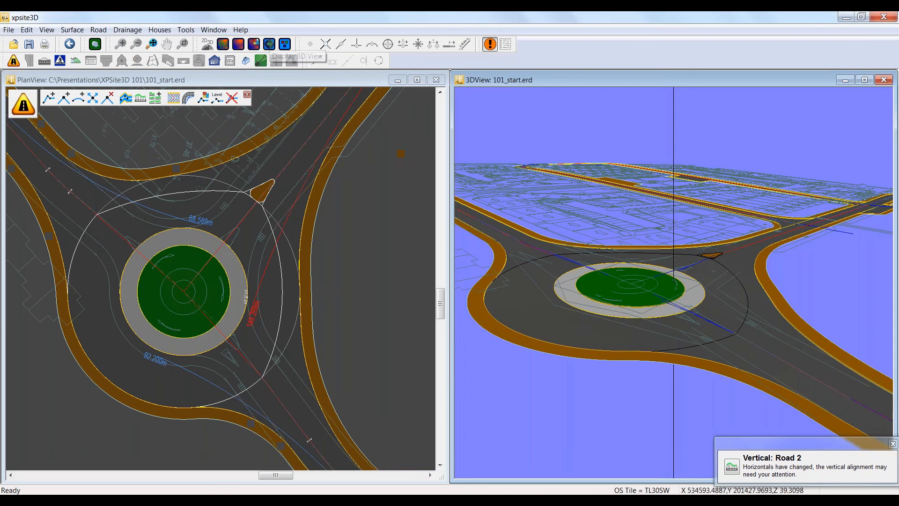
right_click(492, 143)
mouse_move(456, 174)
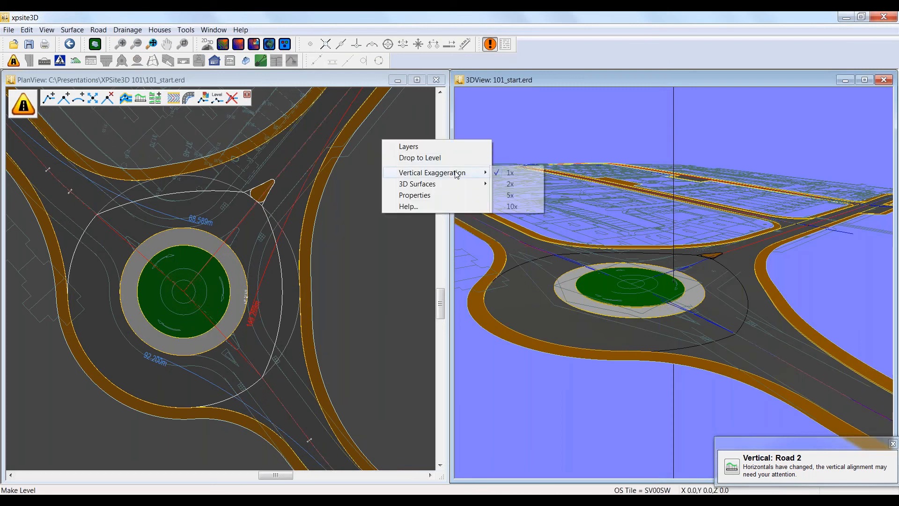
left_click(510, 195)
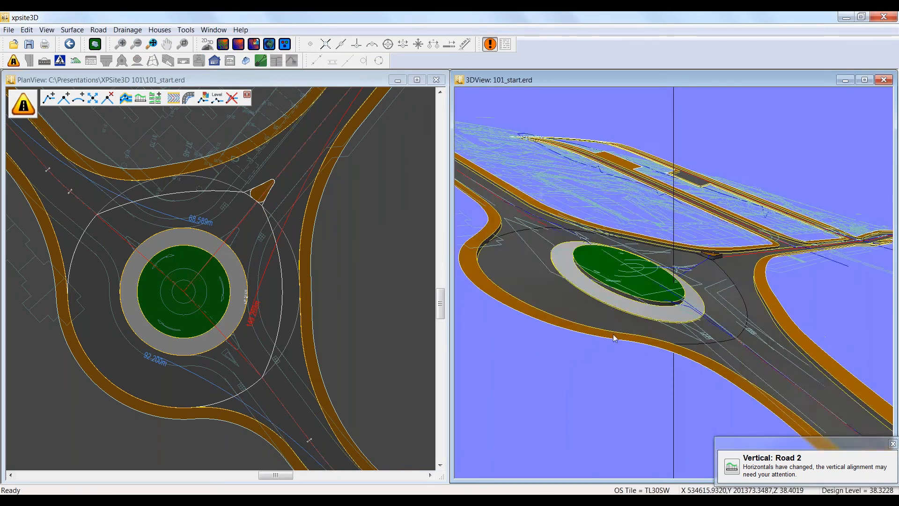
Step: Inspect the roundabout and its splitter island from a higher angle in 3D, then close the 3D view
left_click_drag(614, 338, 582, 333)
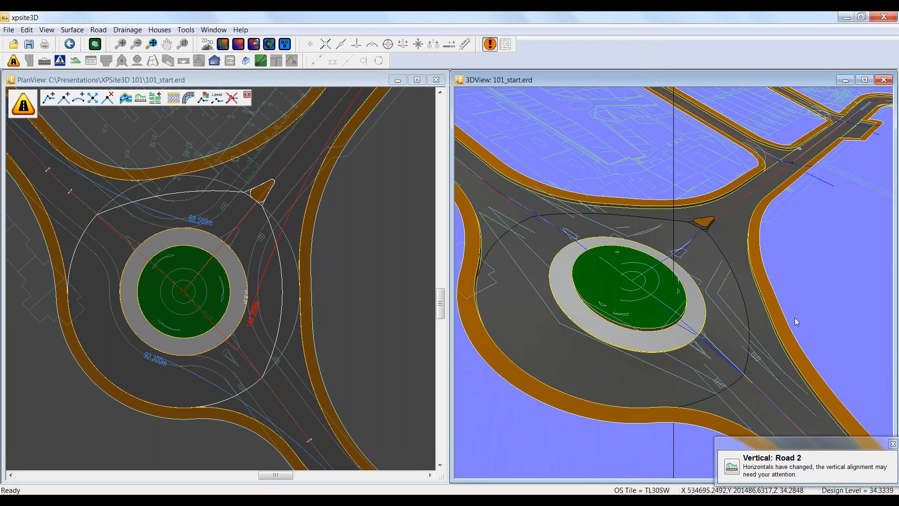
left_click_drag(796, 322, 750, 283)
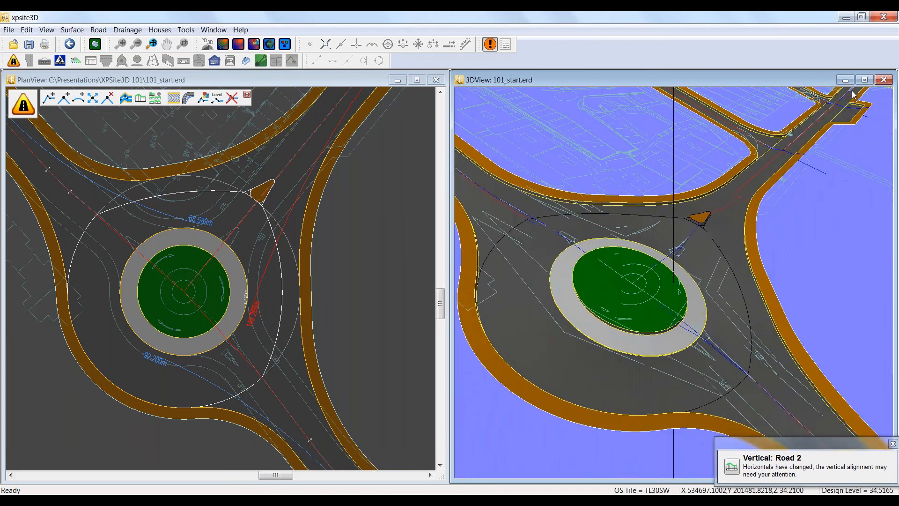
left_click(883, 81)
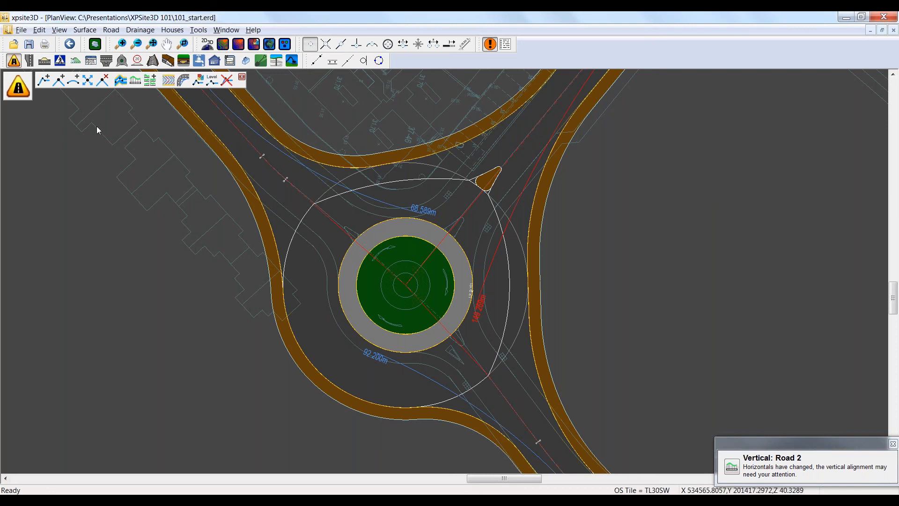
Step: Turn off point snapping and move the roundabout's centre west of the imported layout's roundabout centre
left_click(122, 62)
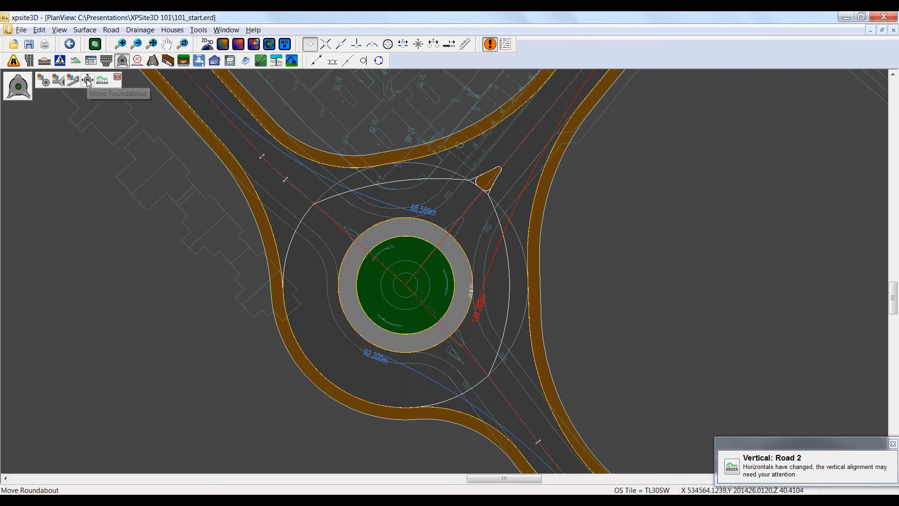
left_click(87, 81)
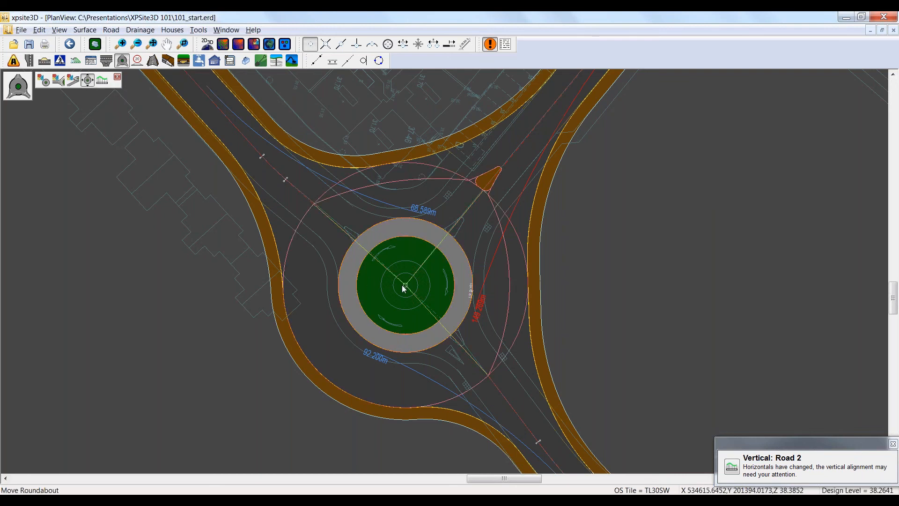
left_click(312, 46)
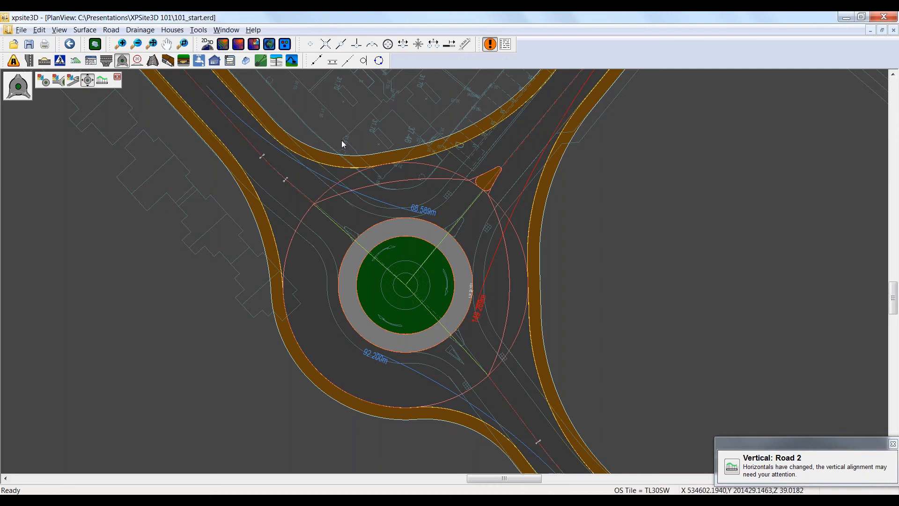
left_click(404, 285)
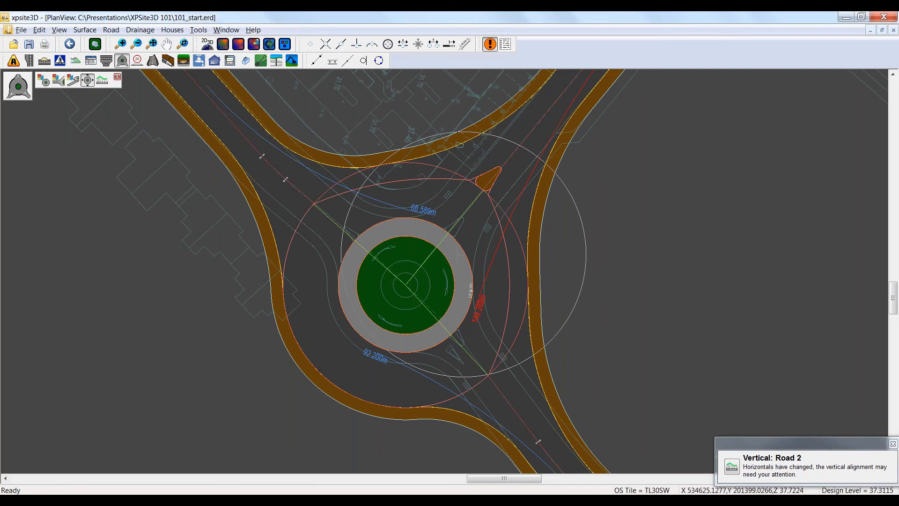
left_click(376, 289)
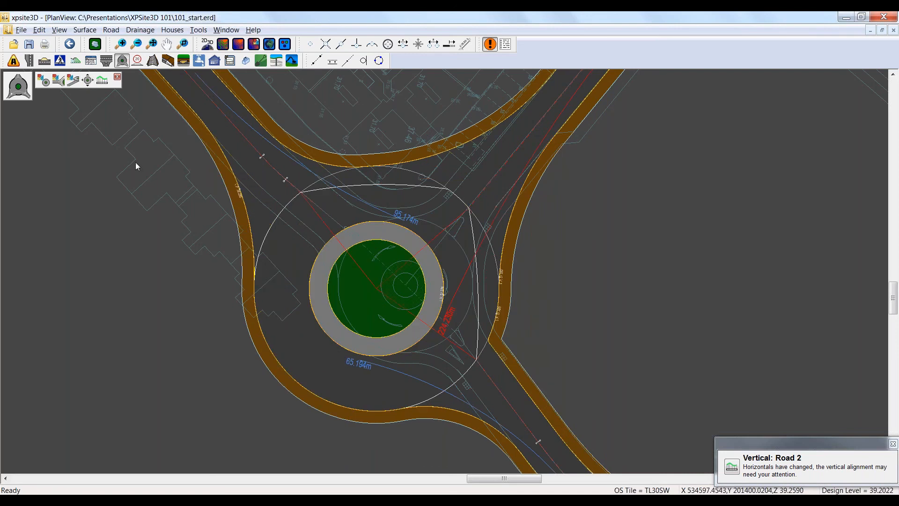
Step: Try the roundabout in a more north-easterly position, and move it south-west again
left_click(88, 80)
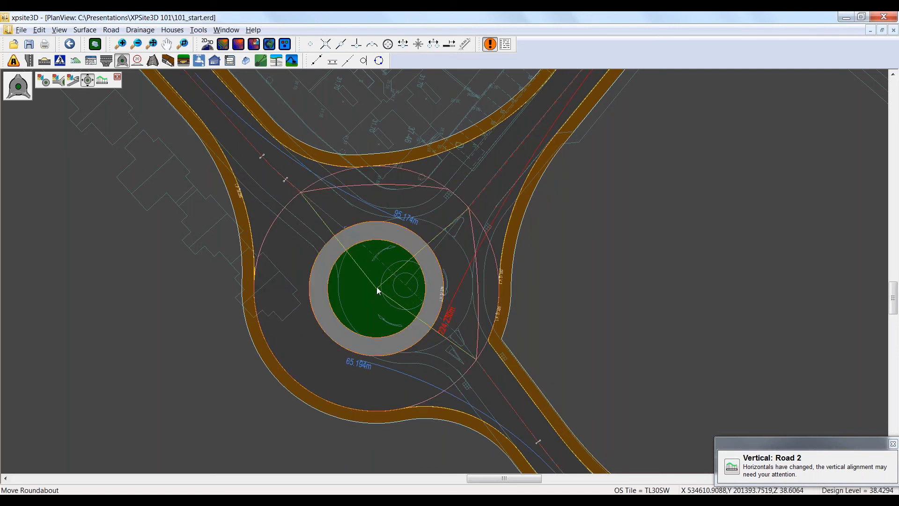
left_click(390, 256)
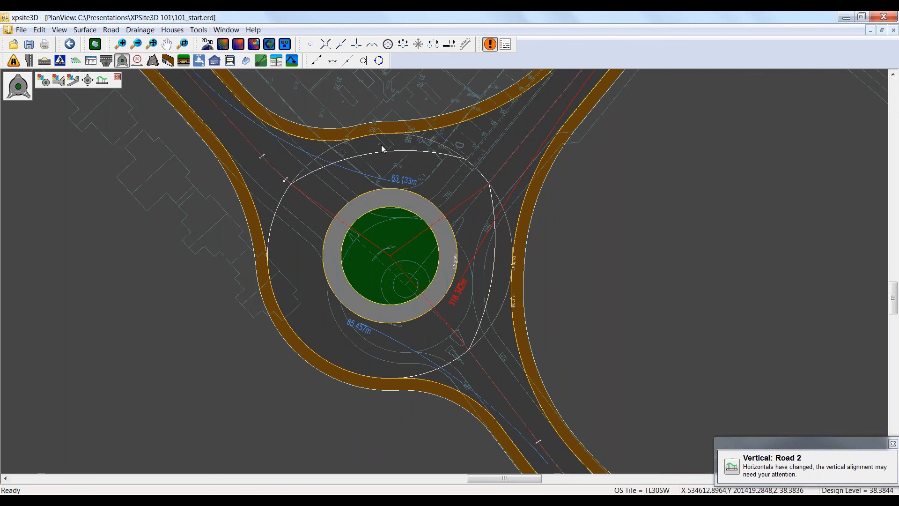
left_click(87, 80)
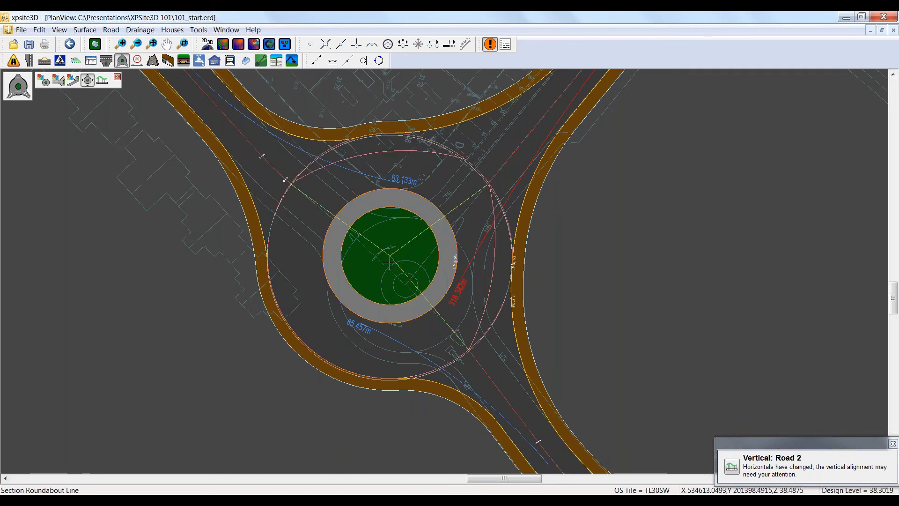
left_click_drag(390, 263, 378, 287)
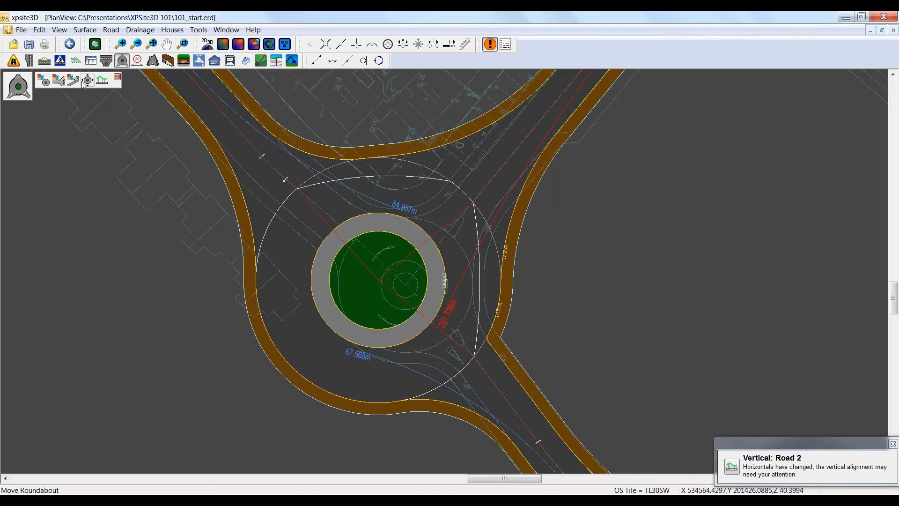
Step: Turn point snapping on and move the roundabout back onto the centre of the imported layout's roundabout
left_click(86, 81)
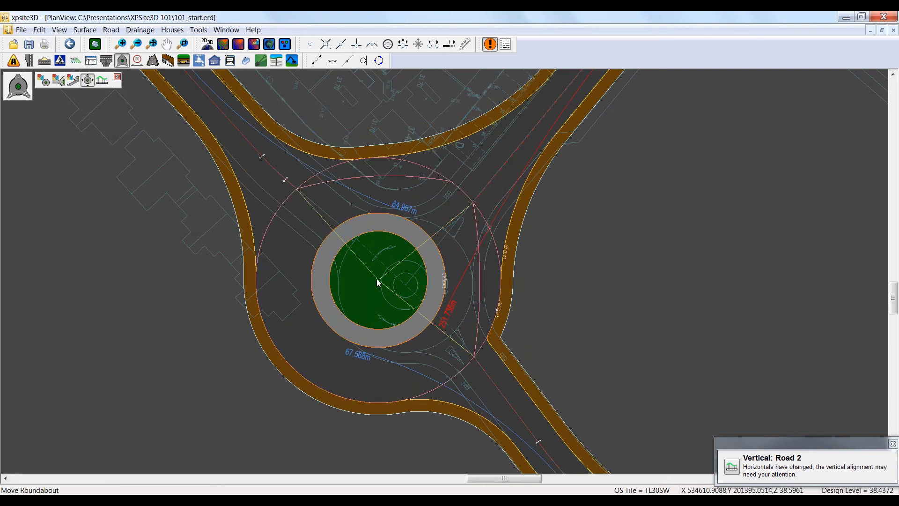
left_click(311, 45)
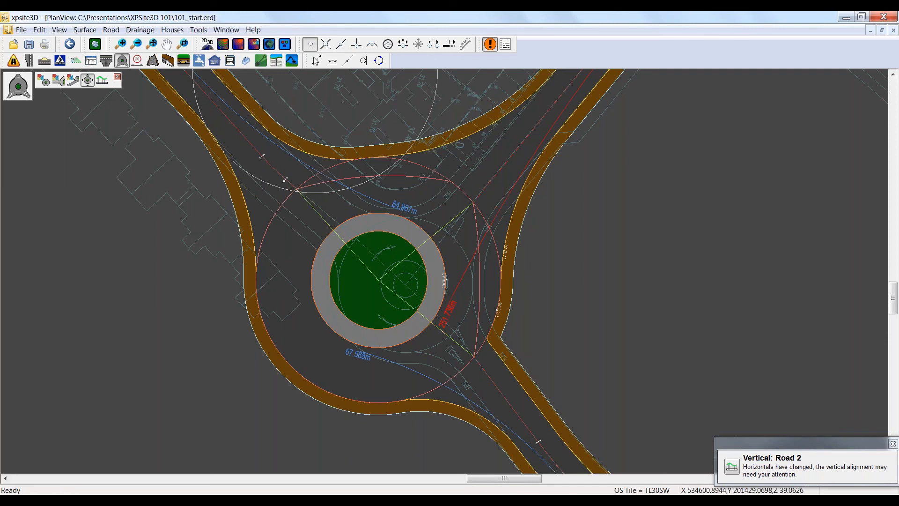
left_click(405, 284)
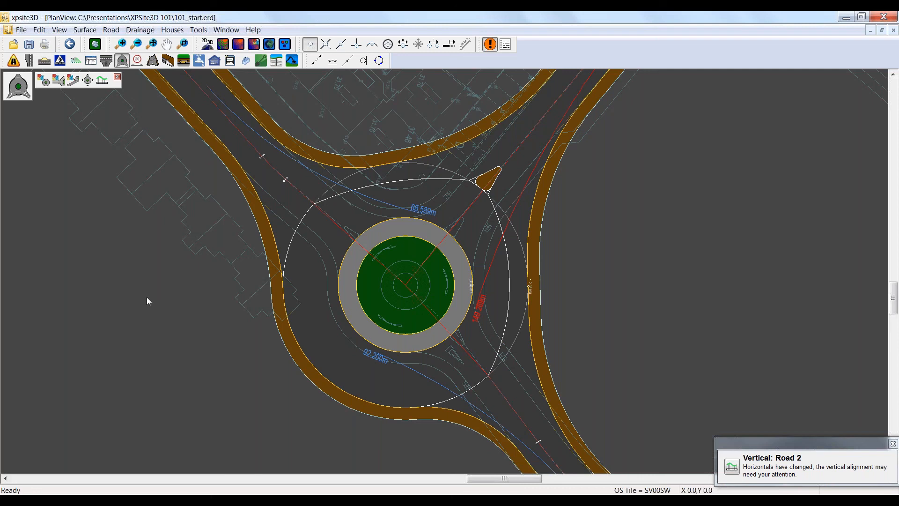
Step: Add a full-depth drop kerb, 7.1852 m long with 0.914 m tapers and 0.003 m upstand, on both sides of the road beside plots 263-267
scroll(641, 169, "down", 1)
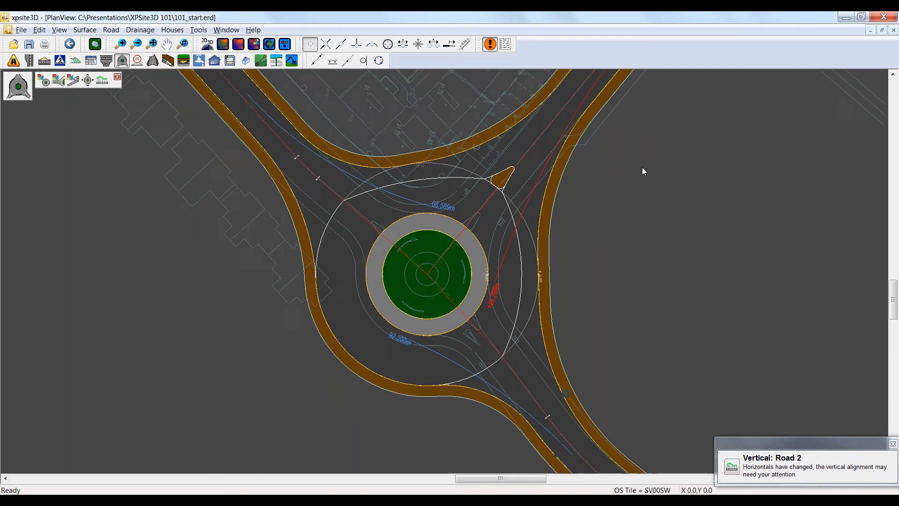
scroll(641, 167, "down", 4)
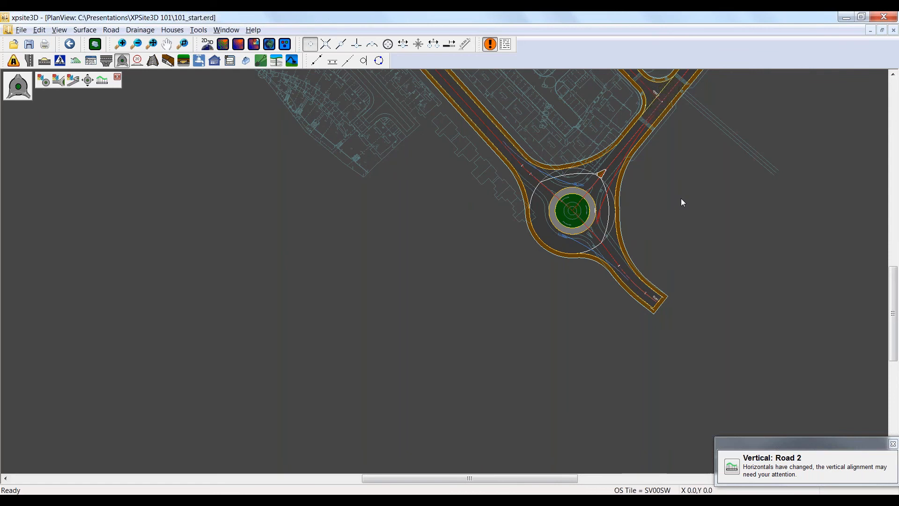
scroll(689, 187, "down", 1)
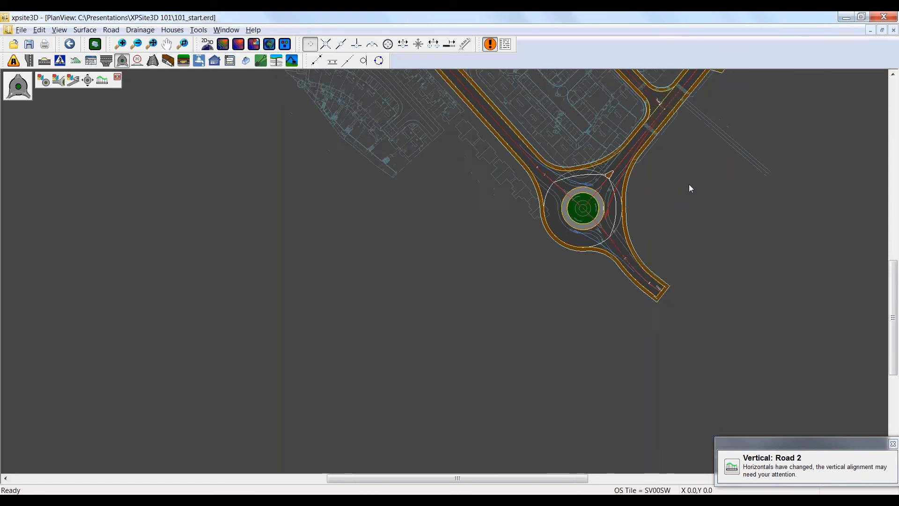
scroll(689, 188, "down", 1)
middle_click_drag(689, 188, 520, 399)
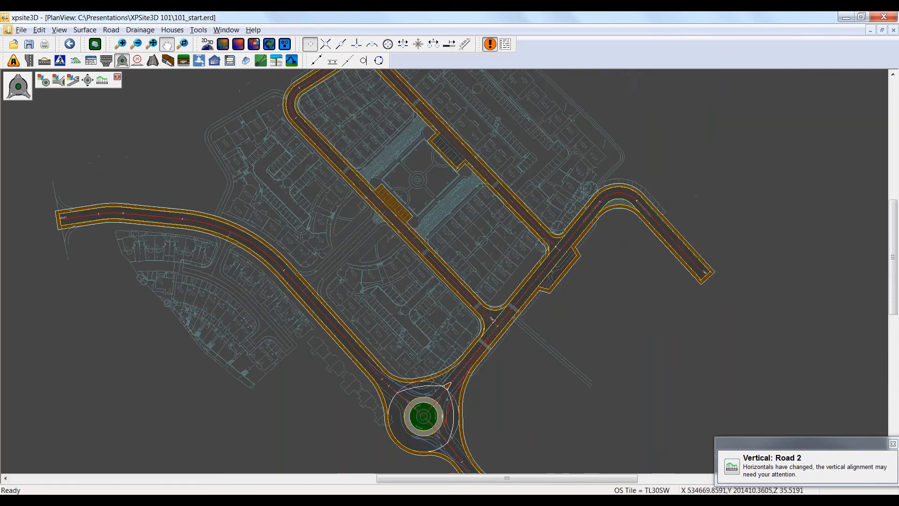
scroll(520, 399, "up", 1)
scroll(518, 189, "up", 1)
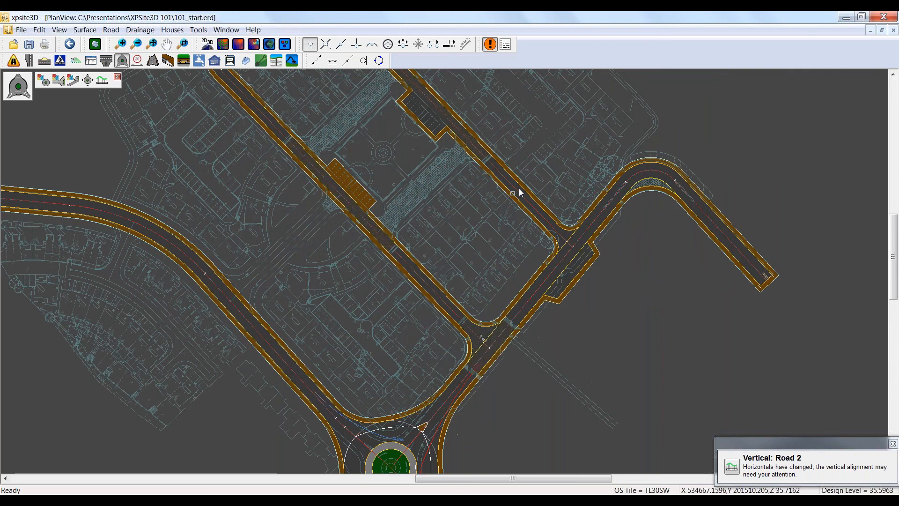
scroll(509, 173, "up", 1)
scroll(507, 181, "up", 2)
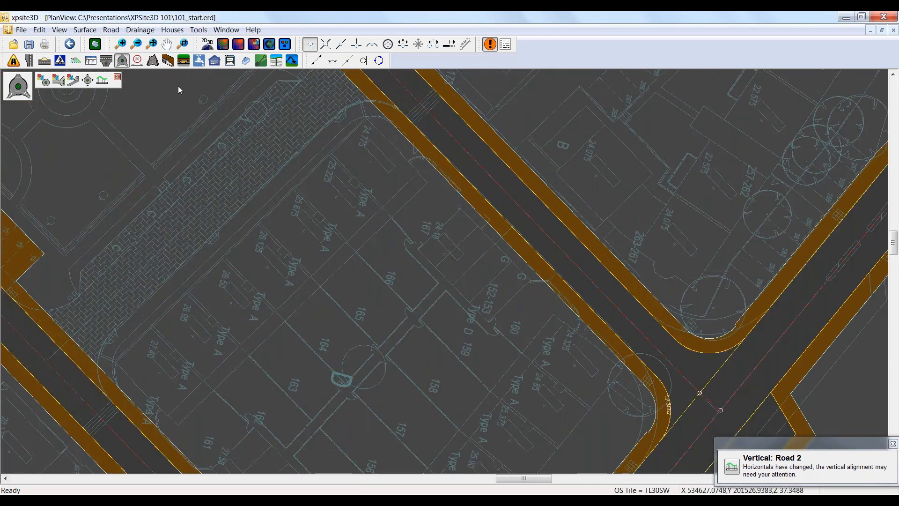
left_click(184, 62)
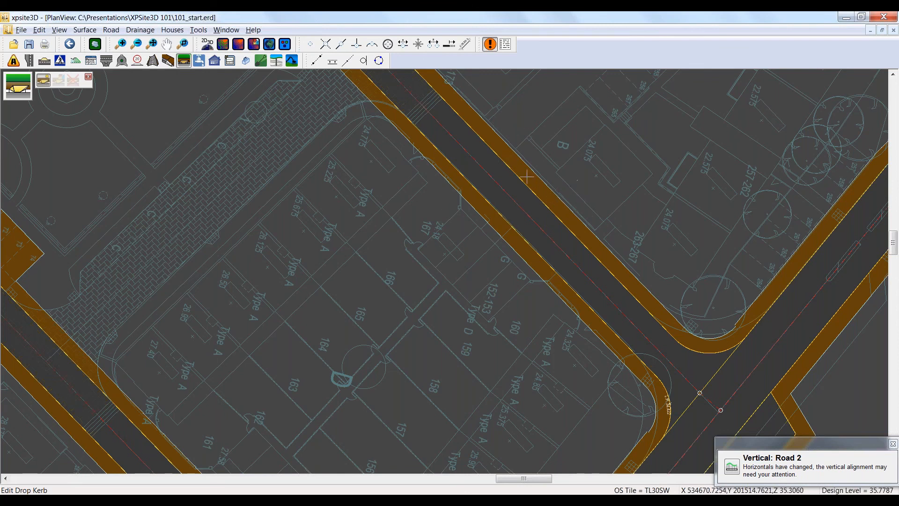
left_click(514, 165)
left_click(556, 205)
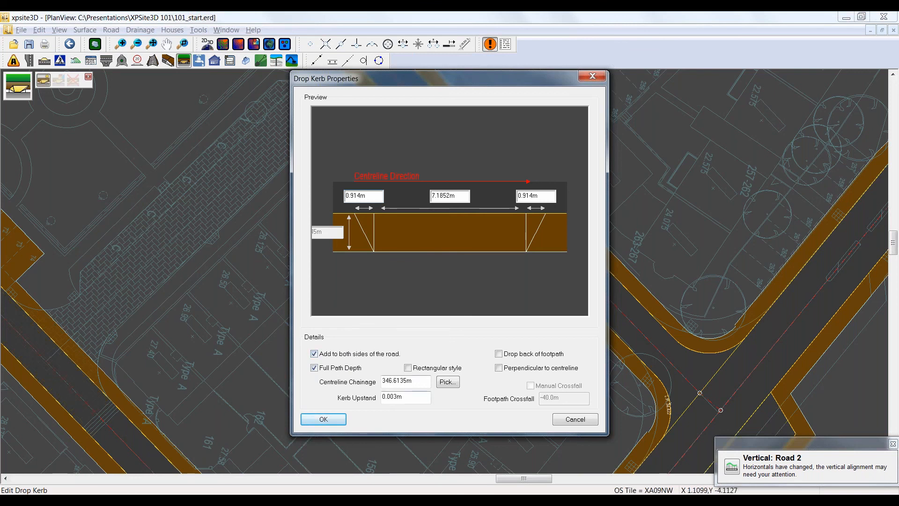
left_click(323, 419)
Step: Examine the new drop kerbs in a 3D view with increased vertical exaggeration, and close the view
scroll(569, 167, "up", 1)
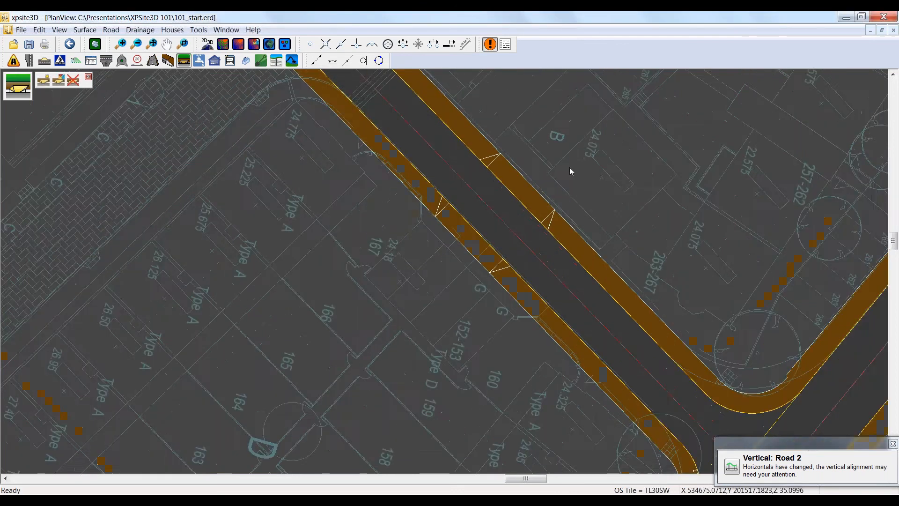
scroll(569, 167, "up", 4)
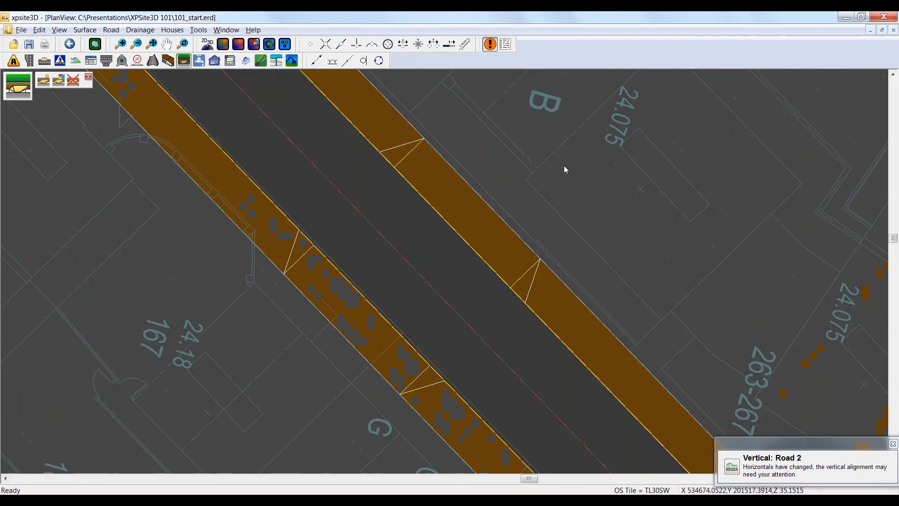
left_click(270, 44)
right_click(457, 161)
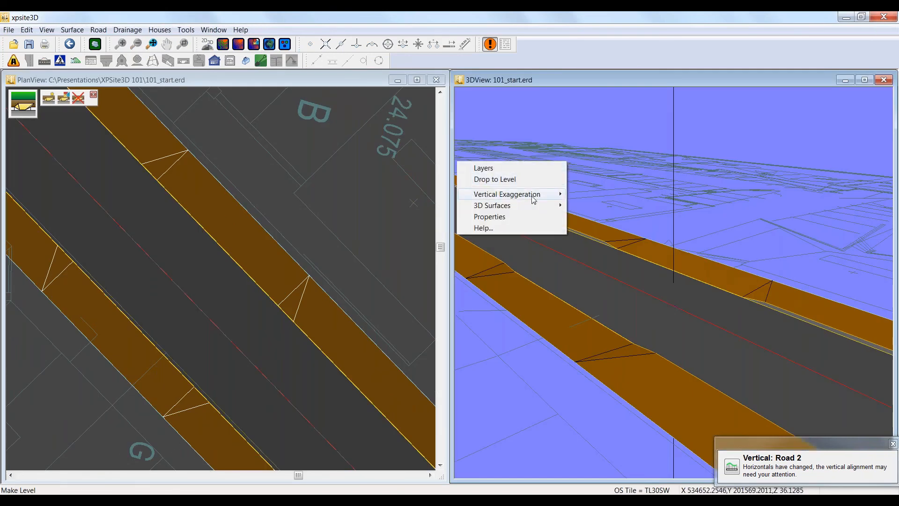
mouse_move(564, 196)
left_click(589, 216)
left_click_drag(670, 313, 628, 303)
left_click(884, 79)
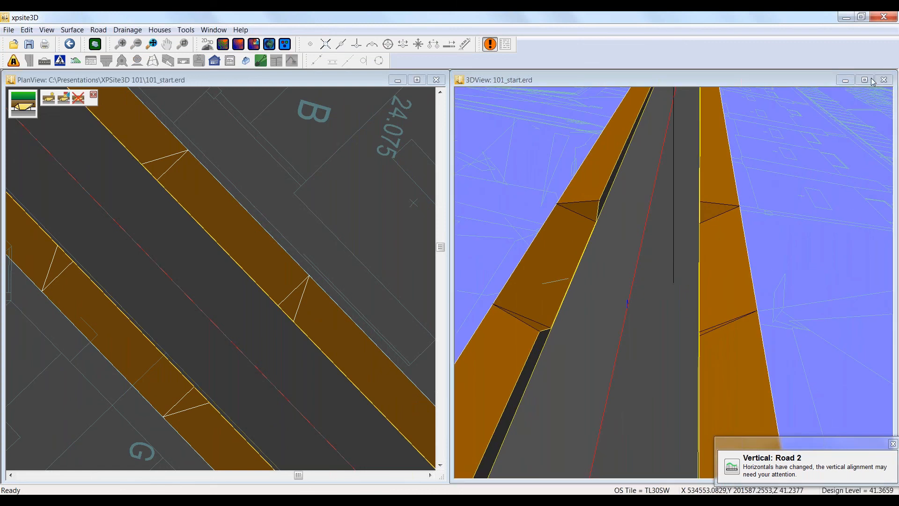
Step: Place a speed table on the same road between the drop kerbs and the junction, from chainage 355.9857 m to 369.4671 m
scroll(435, 237, "down", 3)
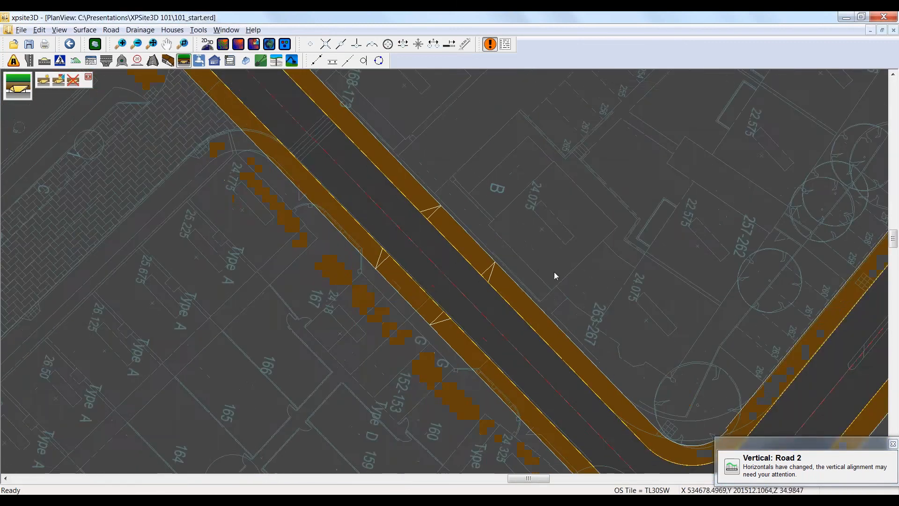
middle_click_drag(515, 270, 347, 224)
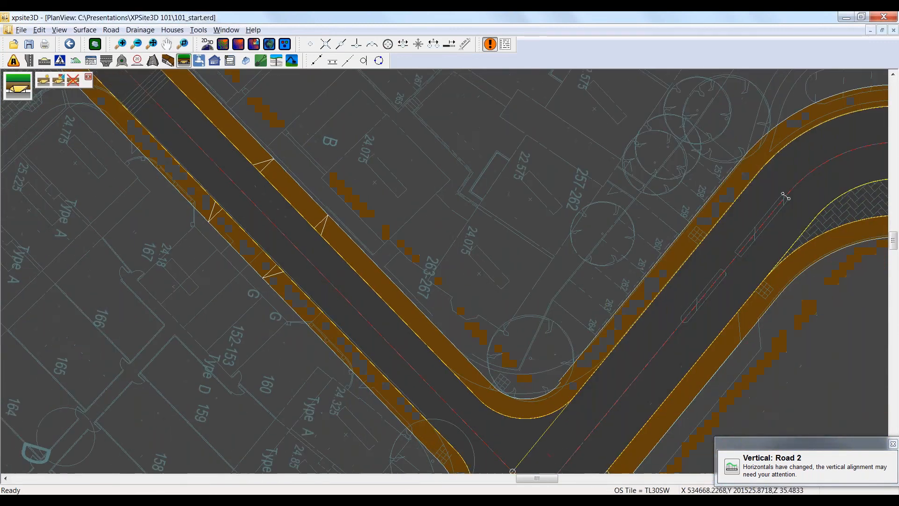
left_click(137, 61)
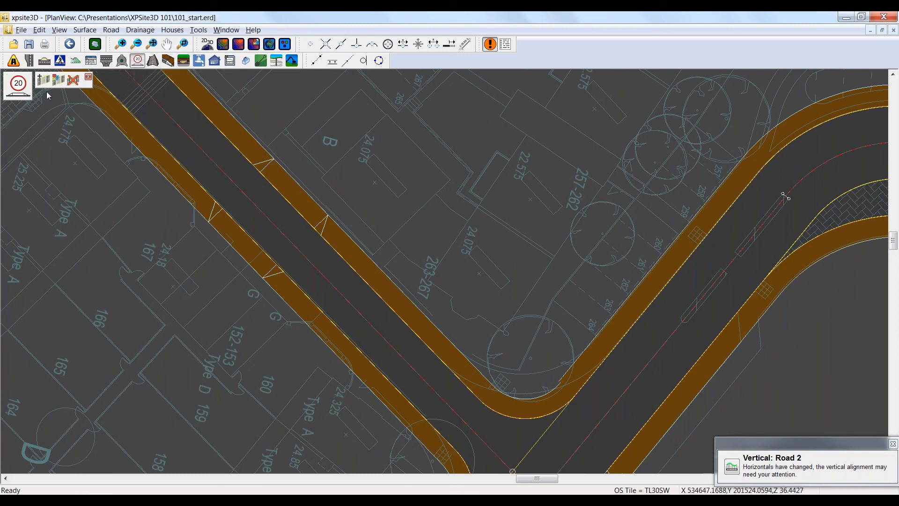
left_click(42, 80)
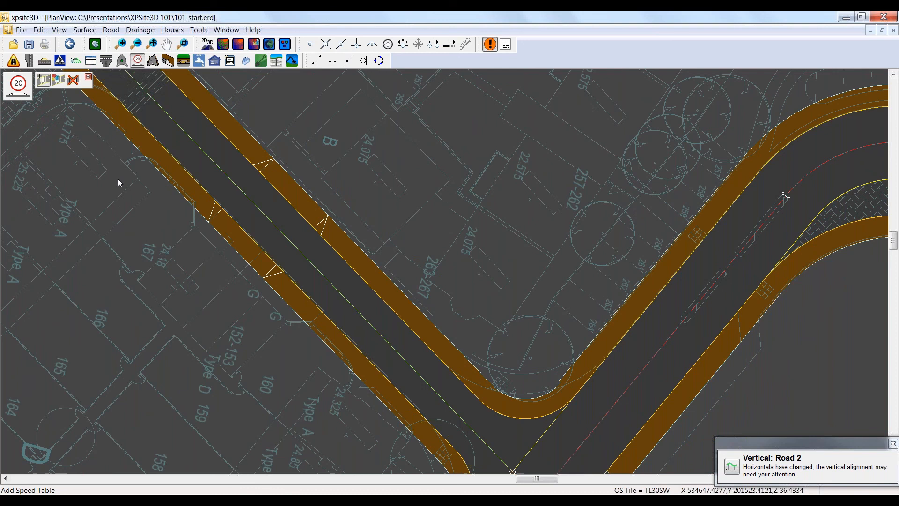
left_click(355, 309)
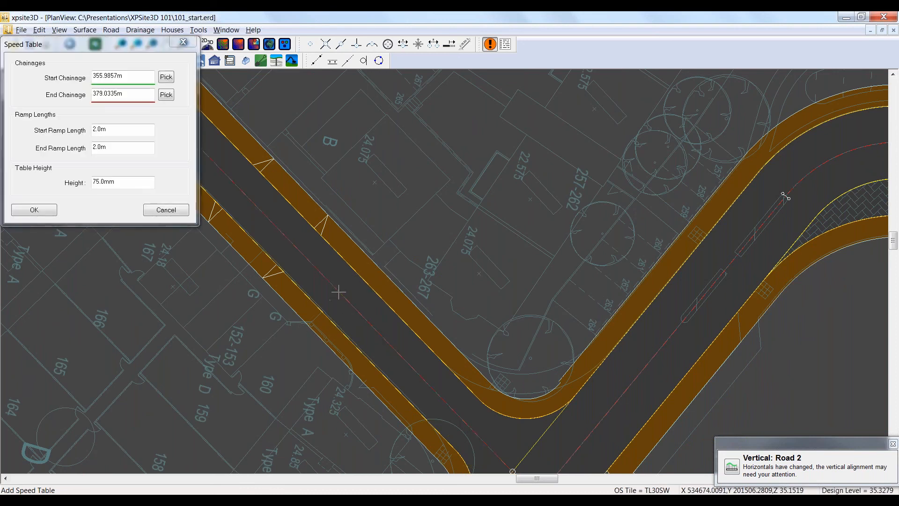
left_click(433, 396)
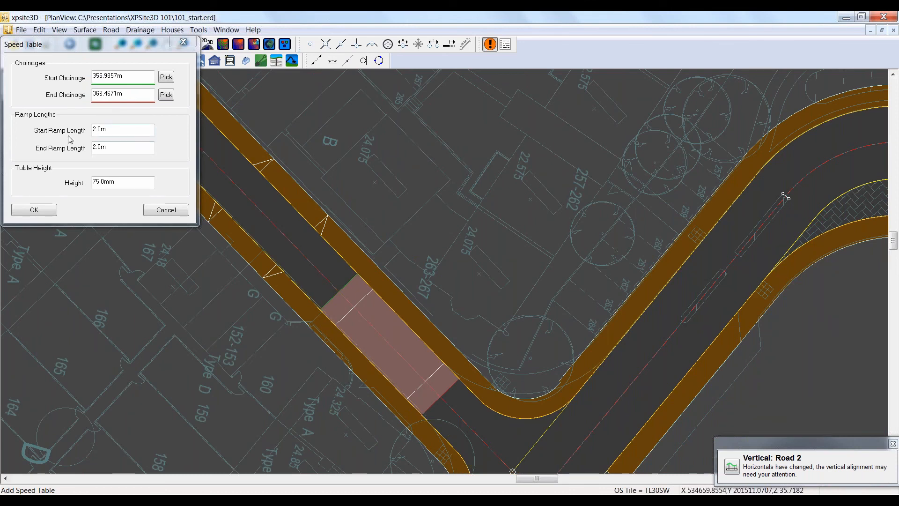
Step: Set the speed table's start ramp length to 2.5 m and create the table
double_click(112, 131)
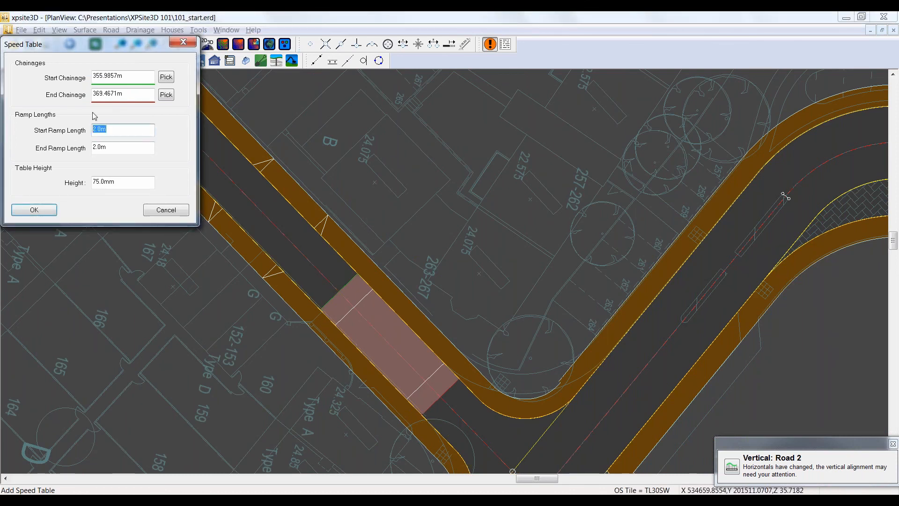
type("2.5")
key("Tab")
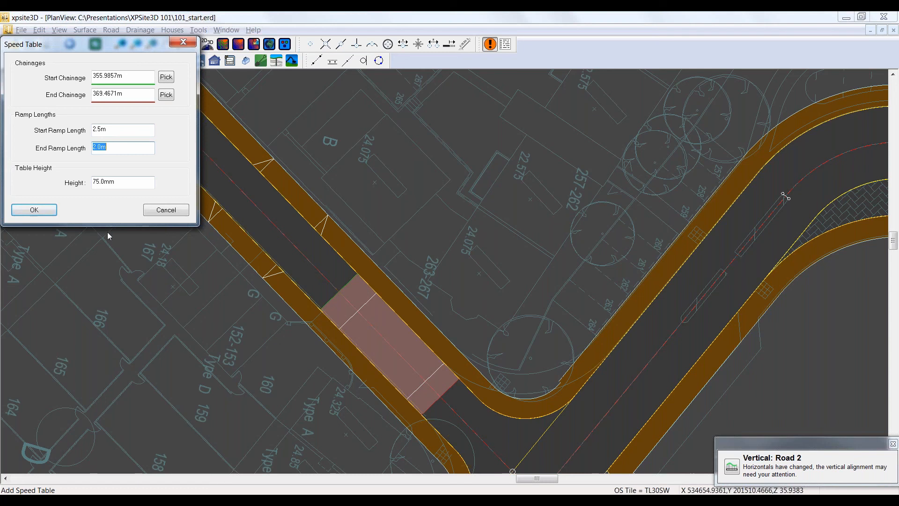
left_click(34, 210)
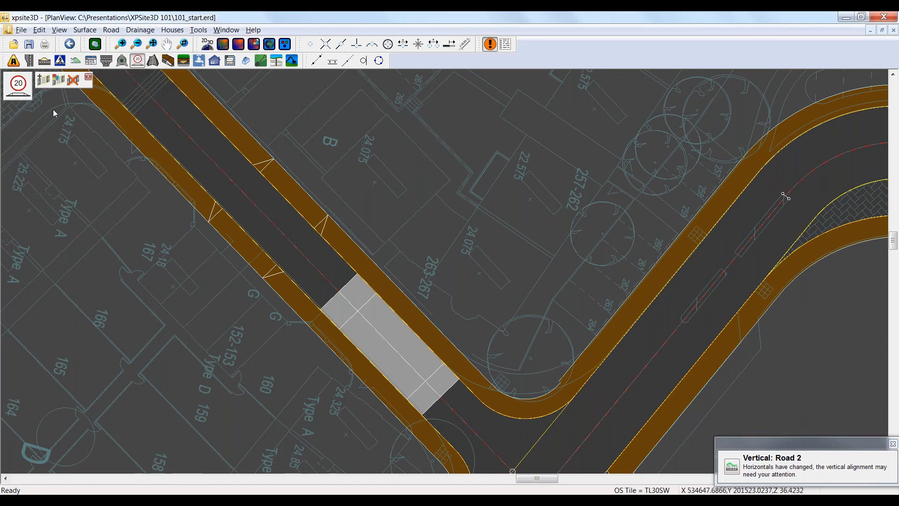
Step: Review the chainages, ramp lengths and height of the speed table beside plots 263-267, leaving its settings unchanged
left_click(58, 80)
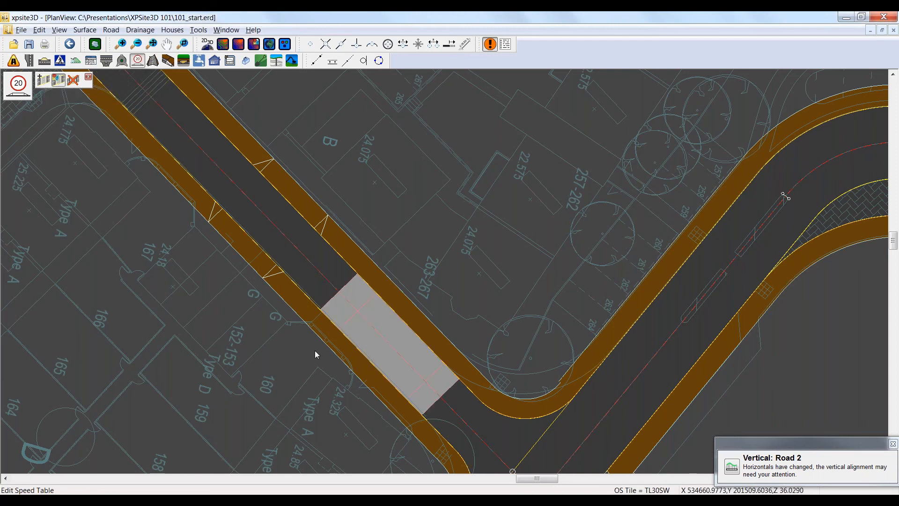
left_click(369, 324)
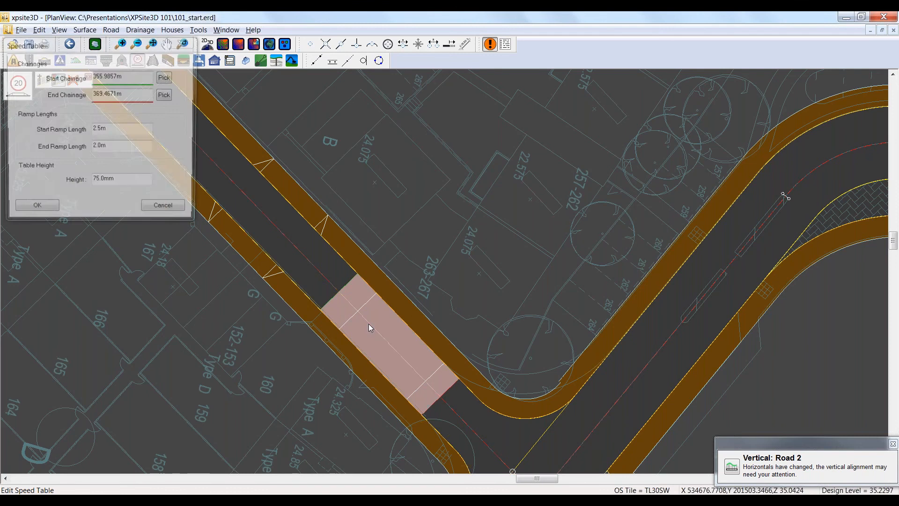
left_click(161, 210)
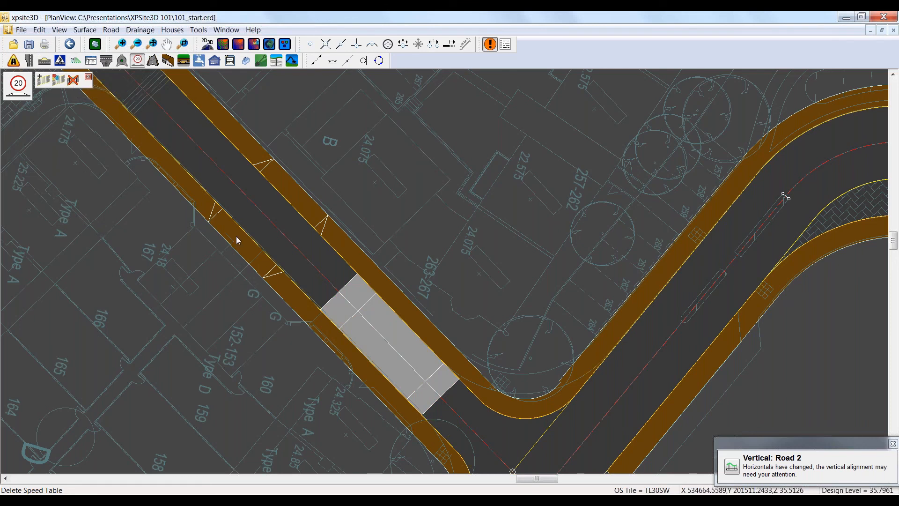
Step: Examine the speed table and its ramps in a 3D view from the junction side, and close the view
scroll(440, 286, "up", 2)
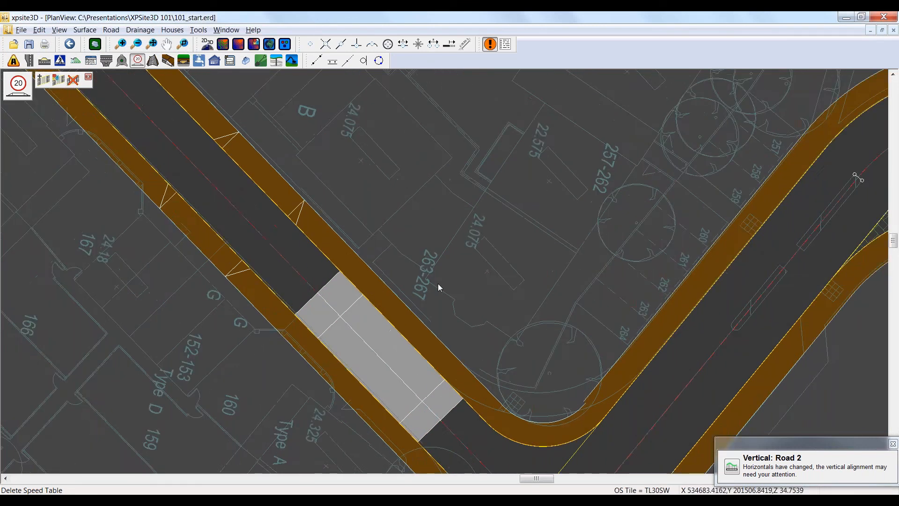
middle_click_drag(438, 283, 398, 206)
left_click(230, 60)
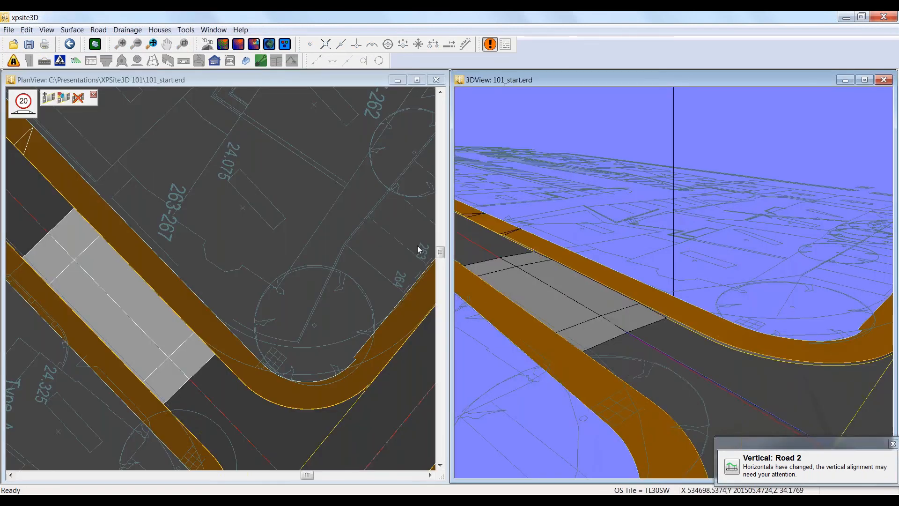
left_click_drag(593, 318, 635, 316)
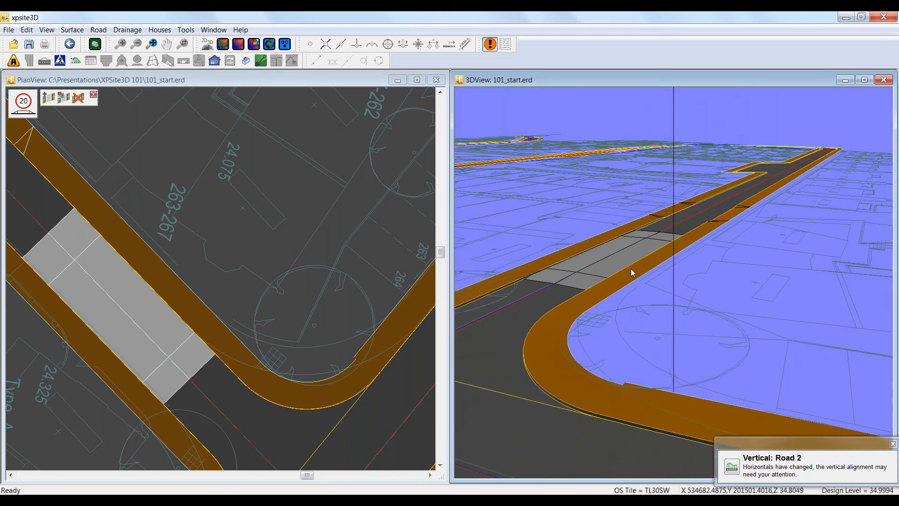
left_click(883, 79)
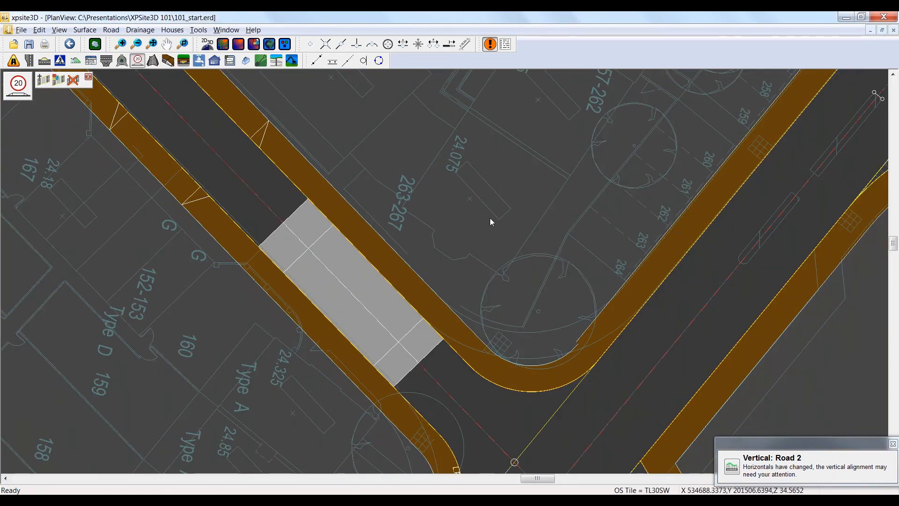
Step: Create an interface for only the loop road, sloping 1:3 in cut and fill on both sides to the current survey surface
scroll(490, 218, "down", 2)
scroll(263, 244, "down", 1)
scroll(210, 237, "down", 1)
middle_click_drag(234, 248, 384, 292)
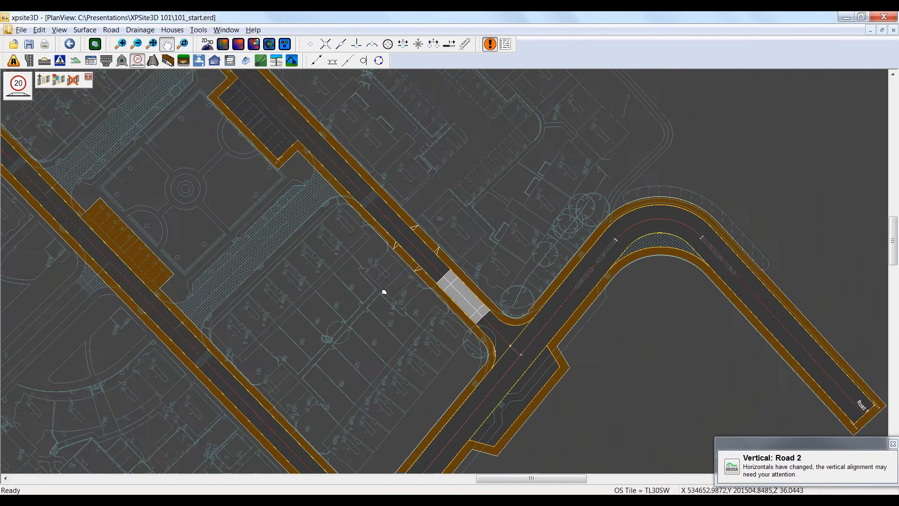
scroll(383, 292, "down", 2)
scroll(361, 251, "down", 1)
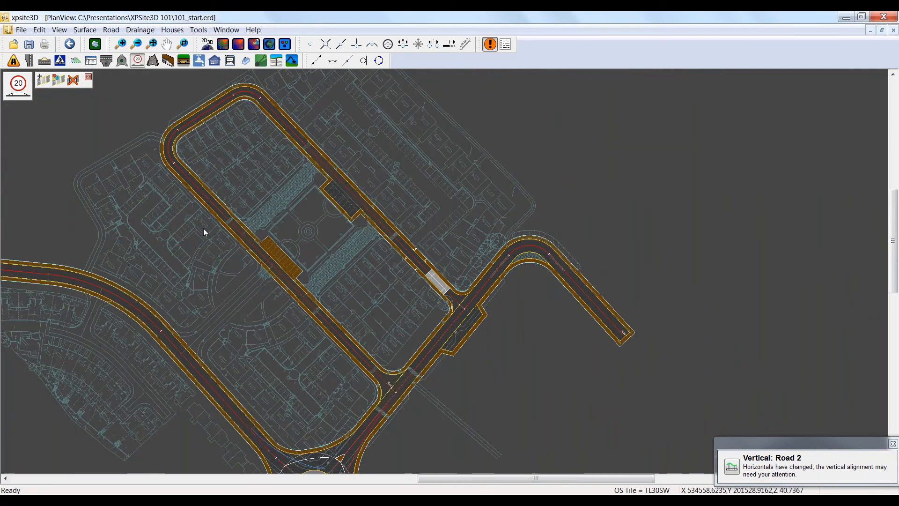
left_click(76, 61)
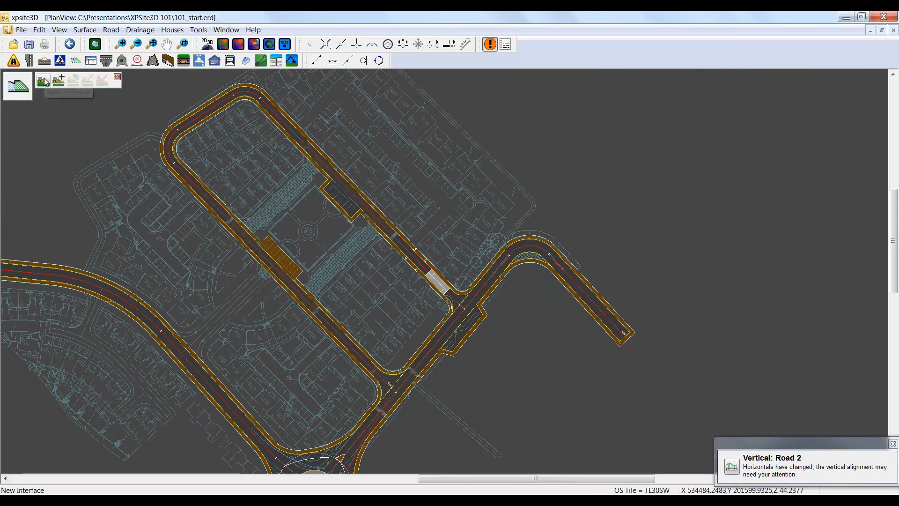
left_click(43, 81)
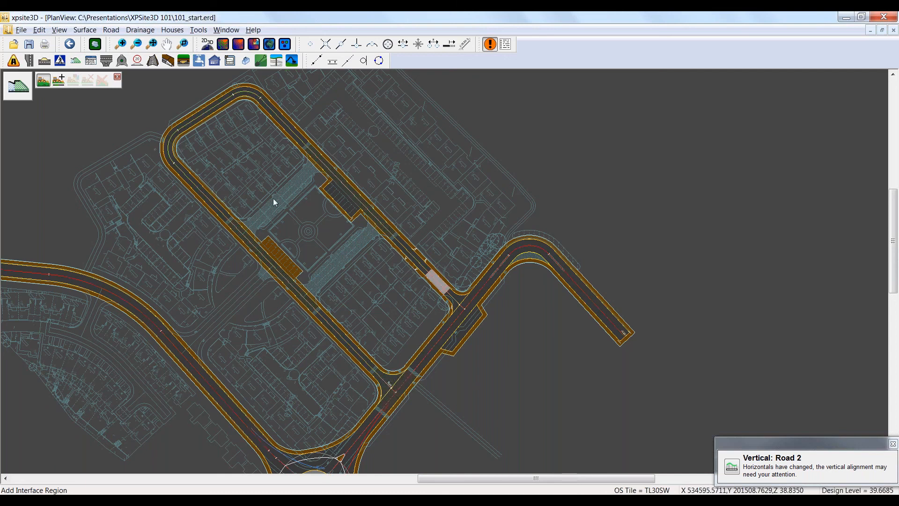
left_click(207, 115)
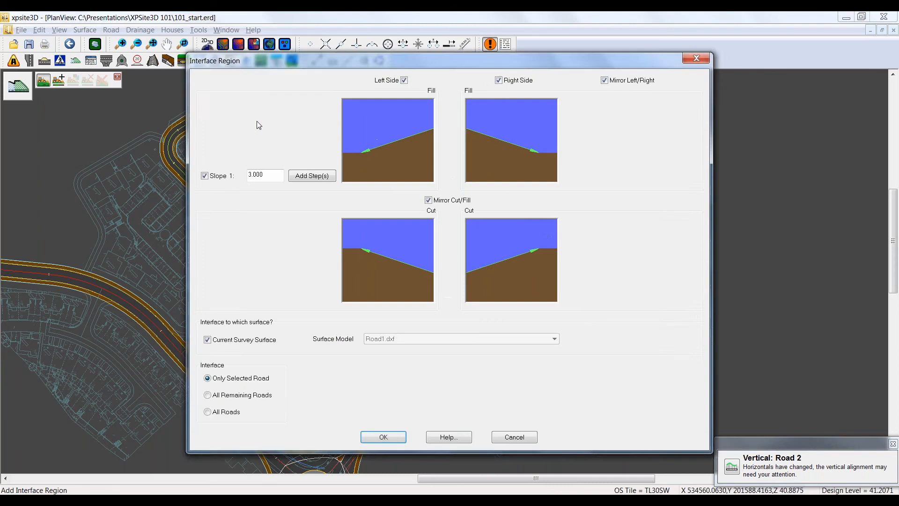
left_click_drag(315, 81, 317, 73)
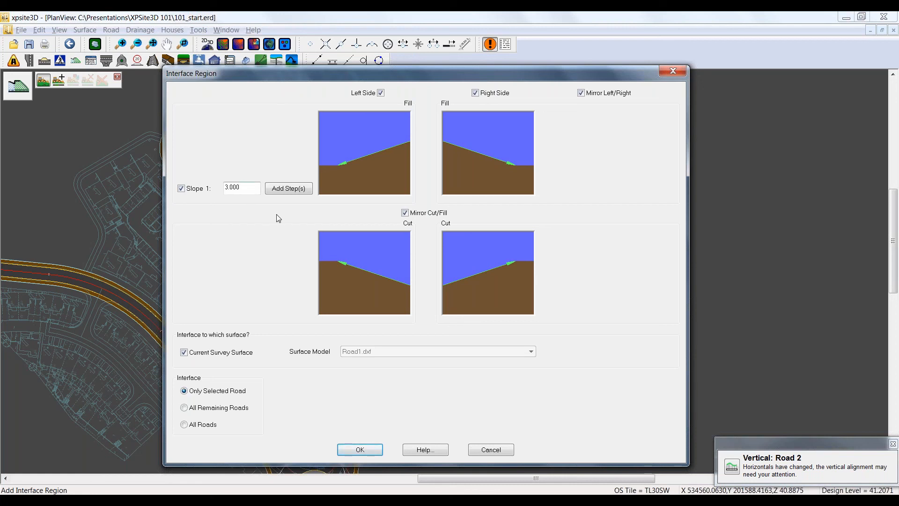
left_click(288, 189)
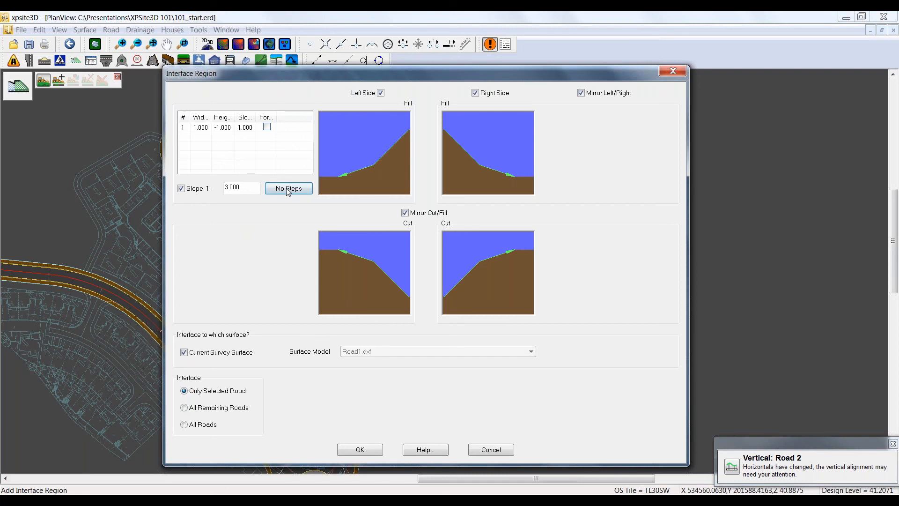
left_click(288, 189)
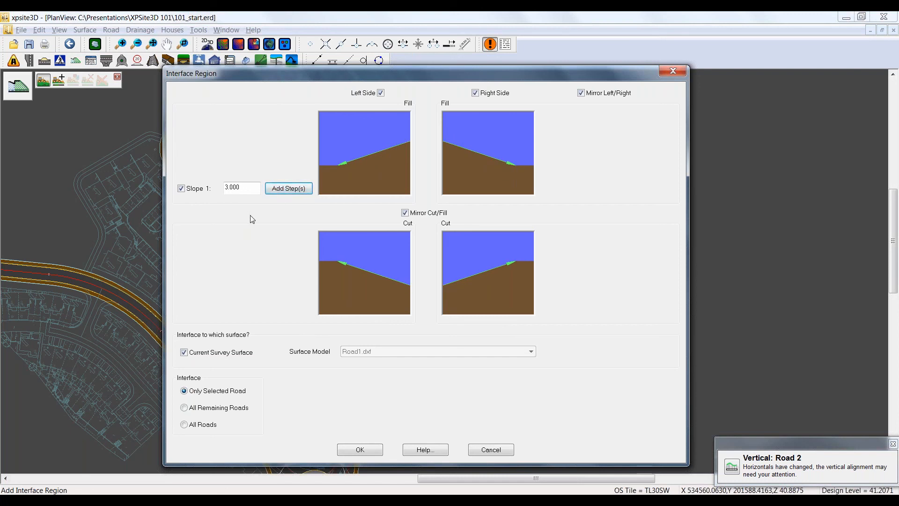
left_click(358, 449)
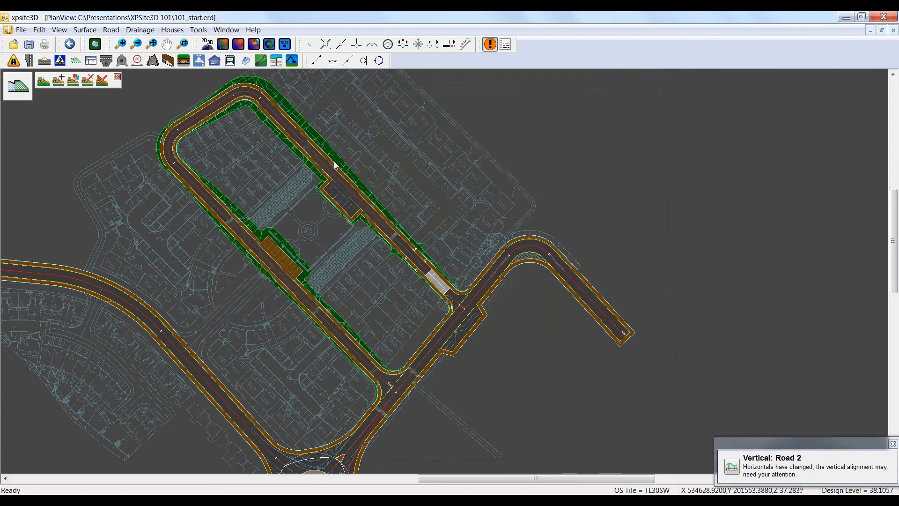
Step: Examine the cut and fill slopes along the loop road, around the parking bays and the bend near Block F
scroll(311, 126, "up", 1)
scroll(311, 127, "up", 1)
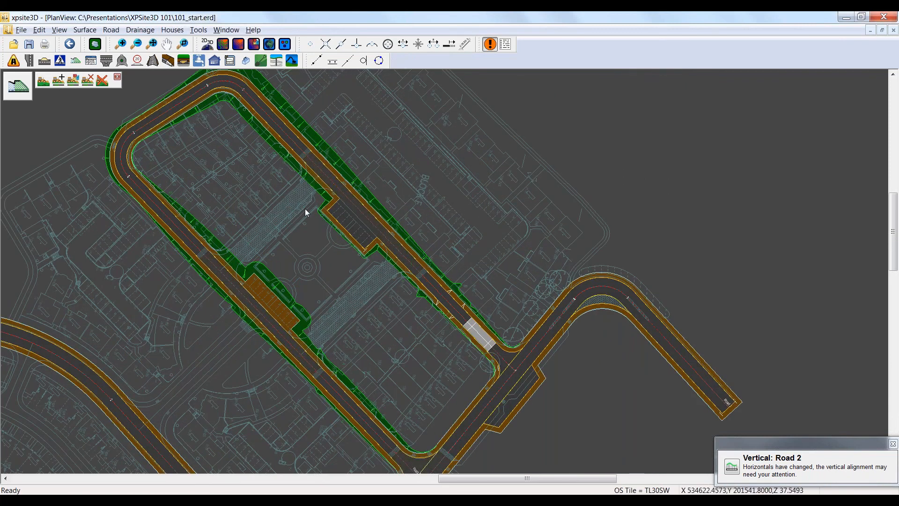
scroll(298, 154, "up", 1)
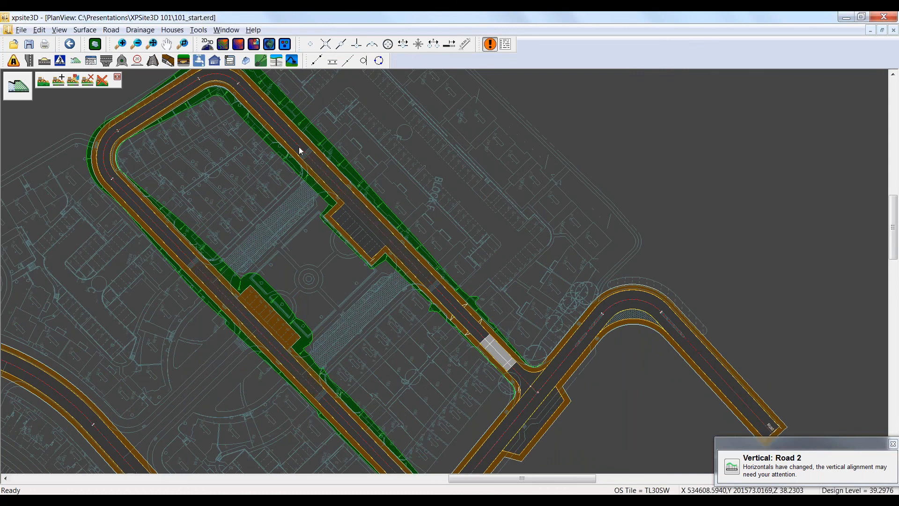
scroll(300, 151, "up", 1)
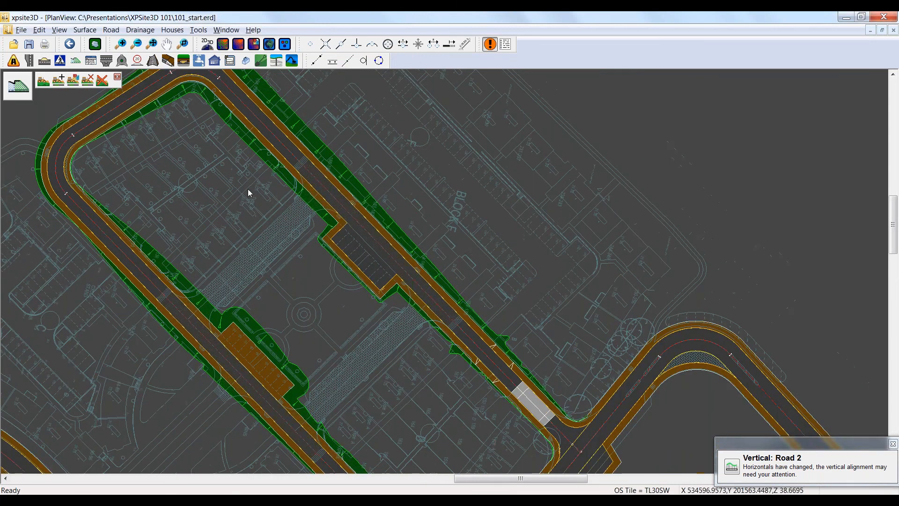
scroll(225, 162, "down", 1)
middle_click_drag(226, 161, 235, 239)
scroll(321, 214, "up", 1)
scroll(321, 213, "up", 1)
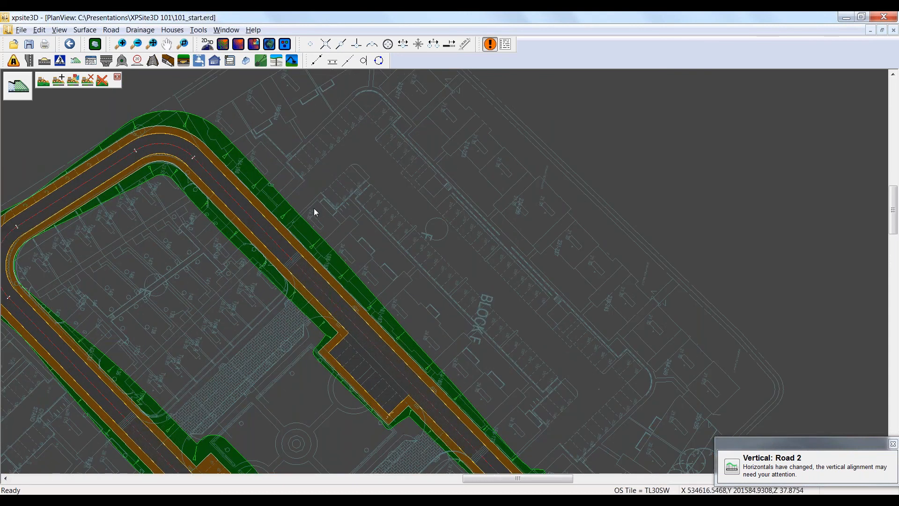
Step: Start an additional interface region on the loop road's outer edge beside Block F, with a slope of 1:6
left_click(59, 82)
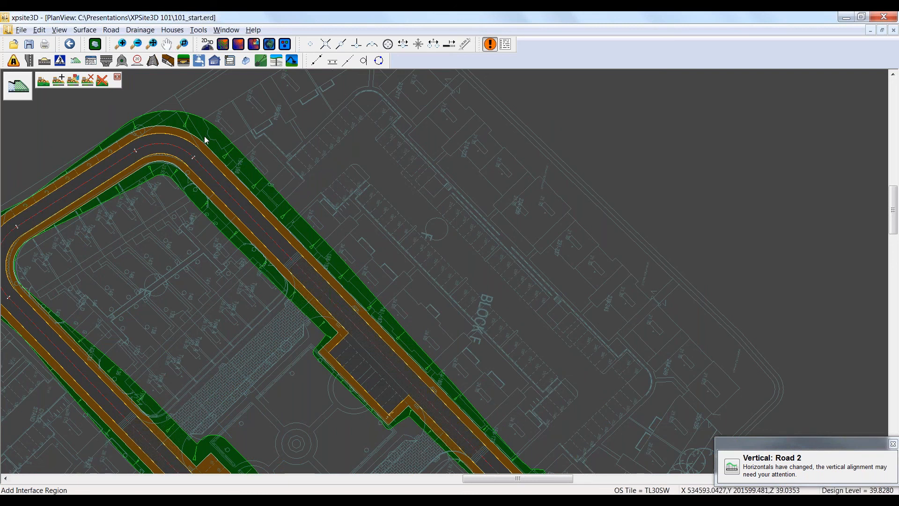
left_click(58, 81)
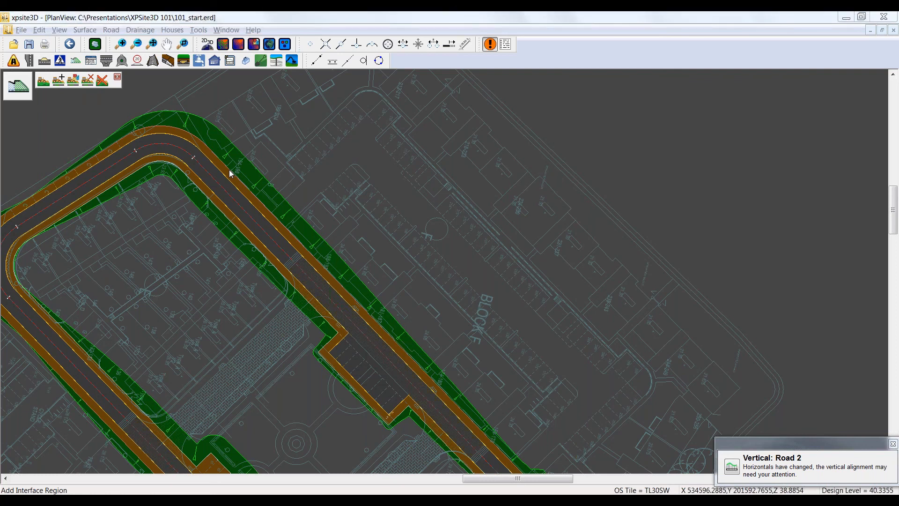
left_click(229, 170)
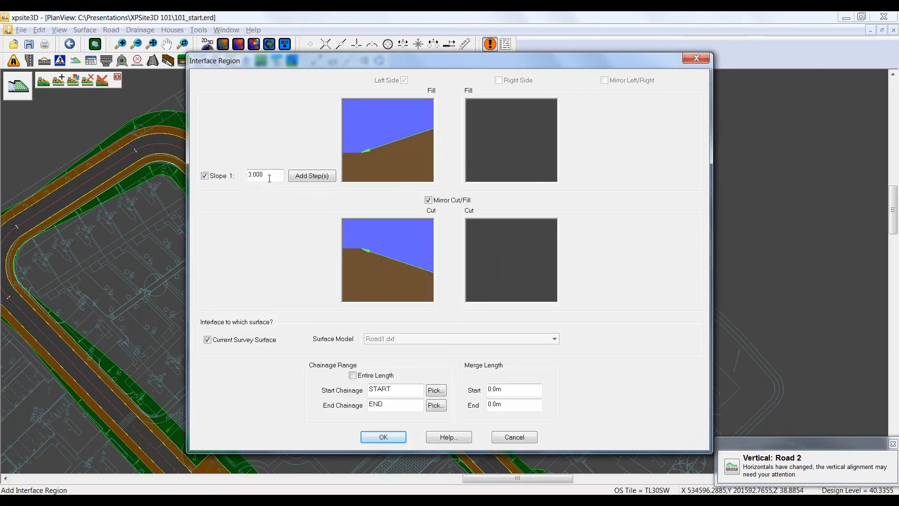
double_click(274, 175)
type("6")
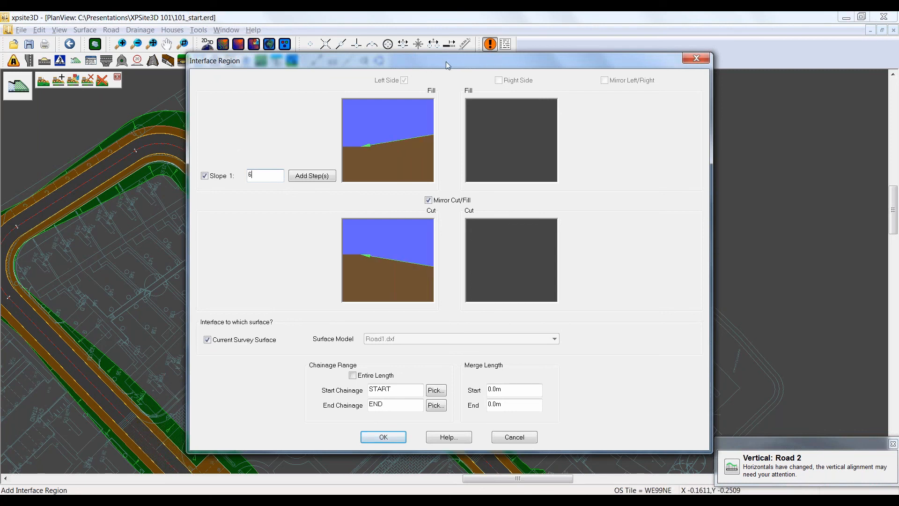
left_click_drag(446, 61, 611, 56)
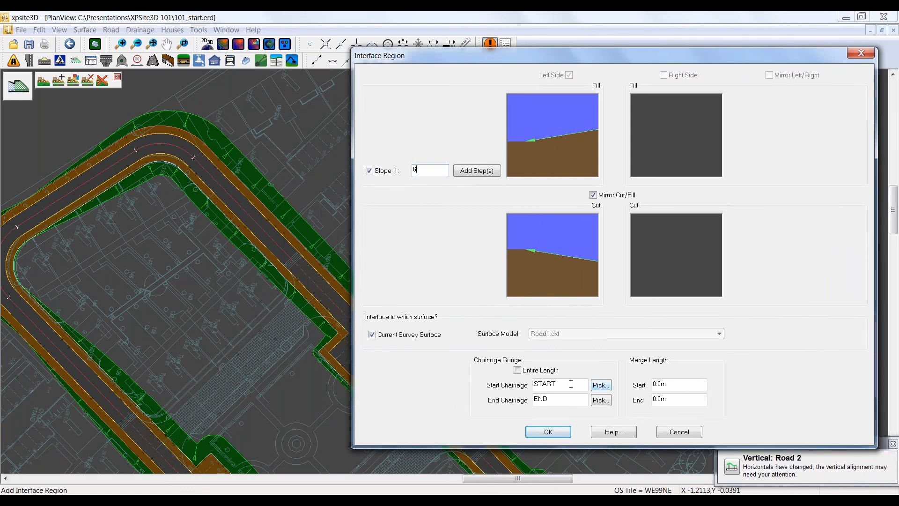
Step: Limit the interface region to the stretch from chainage 256.6577 m to 280.5908 m
left_click(601, 385)
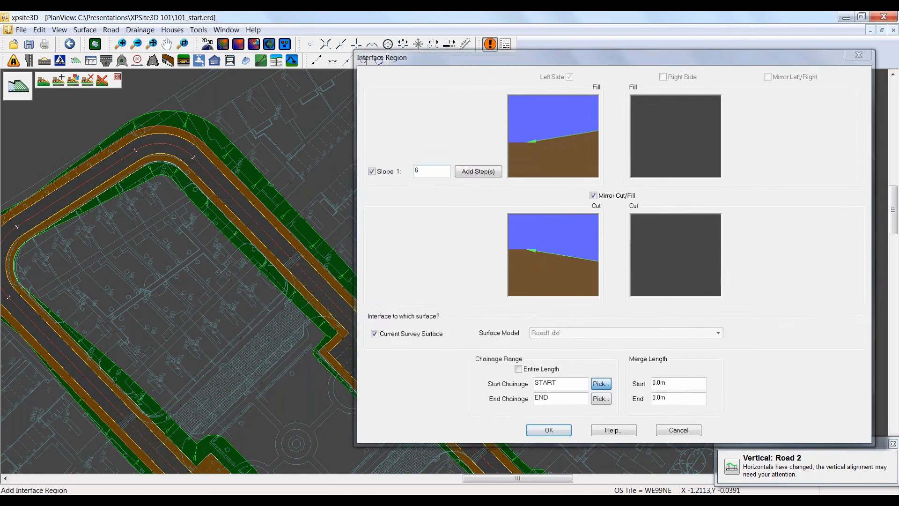
left_click(249, 201)
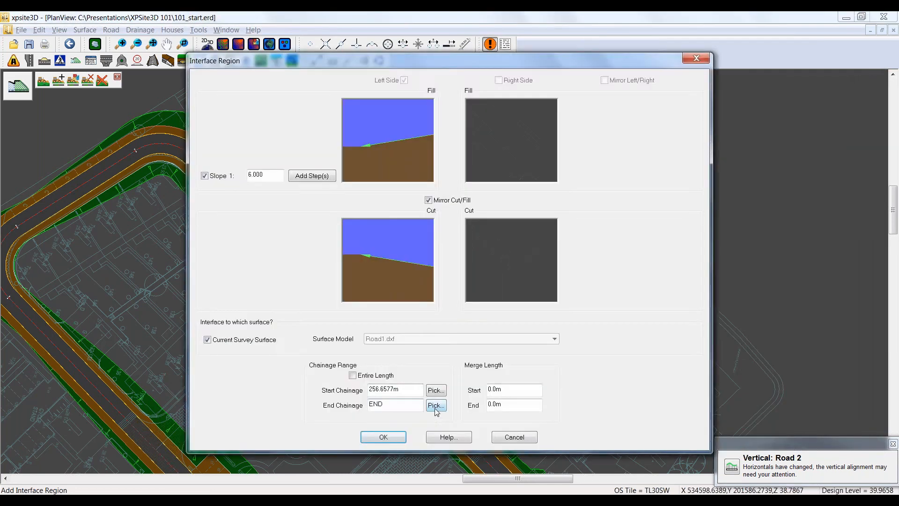
left_click(436, 397)
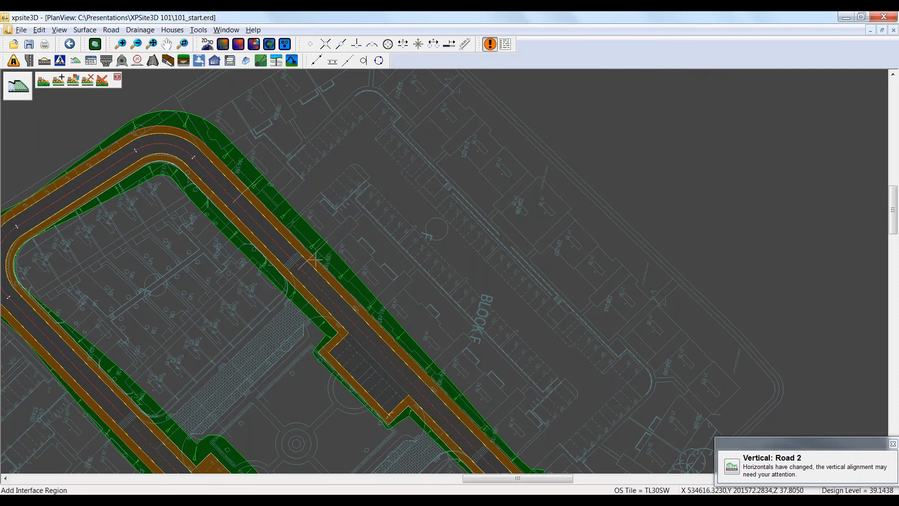
left_click(315, 258)
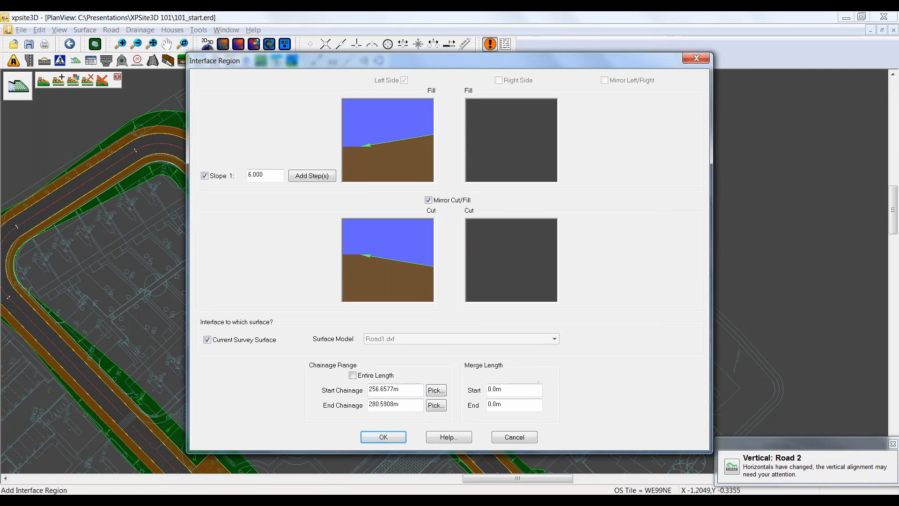
Step: Set the region's start merge length to 10 m and create the interface region
left_click_drag(511, 390, 487, 390)
type("10")
key("Tab")
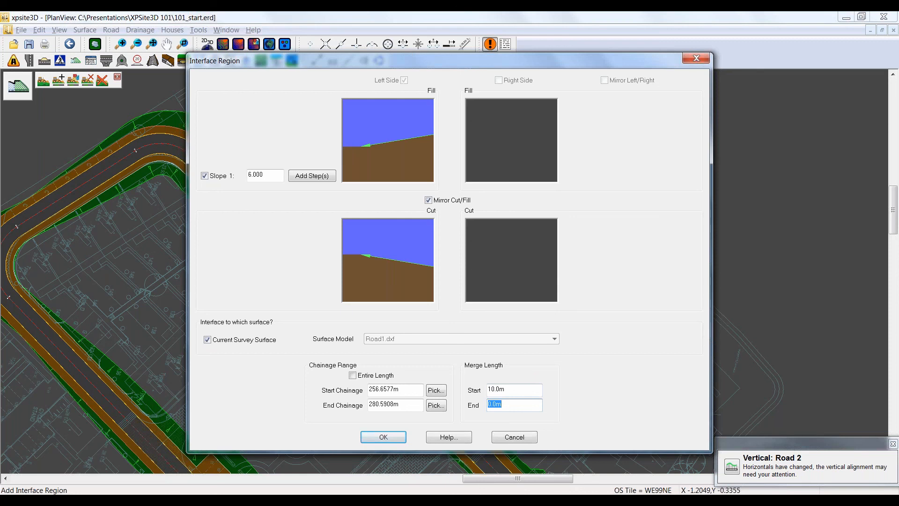
left_click(384, 436)
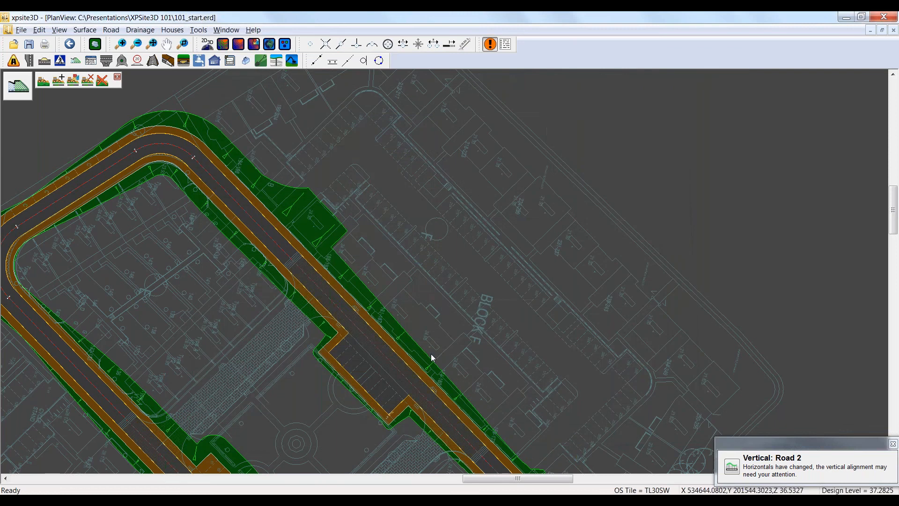
Step: Examine the merged start and abrupt end of the 1:6 interface region in plan and in a 3D view
scroll(322, 154, "up", 1)
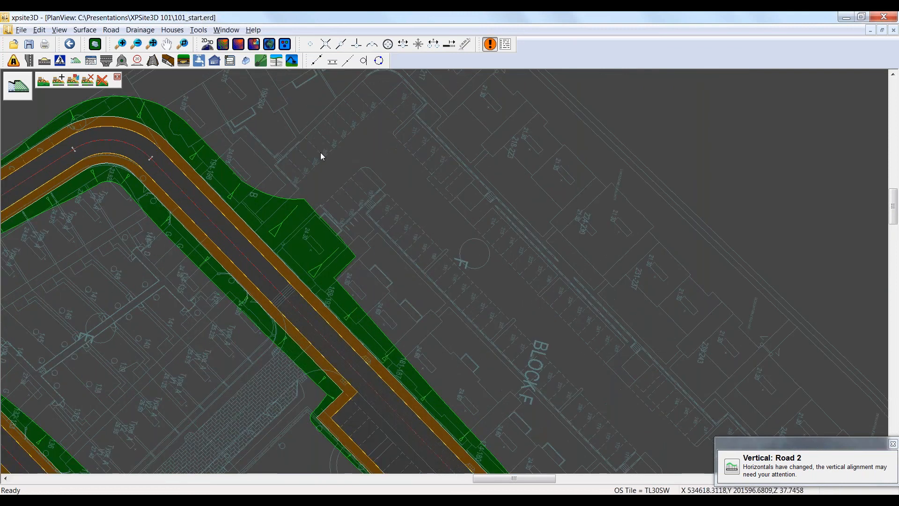
scroll(321, 153, "up", 1)
scroll(326, 195, "up", 1)
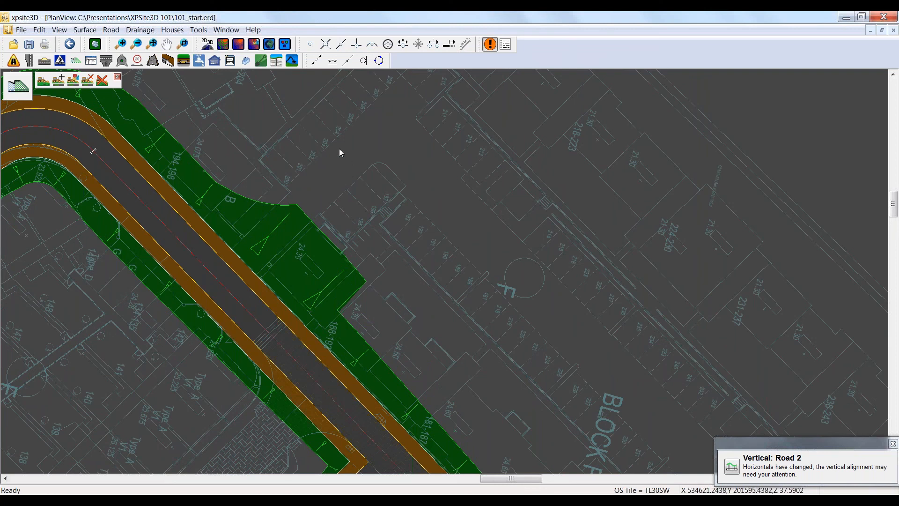
left_click(270, 46)
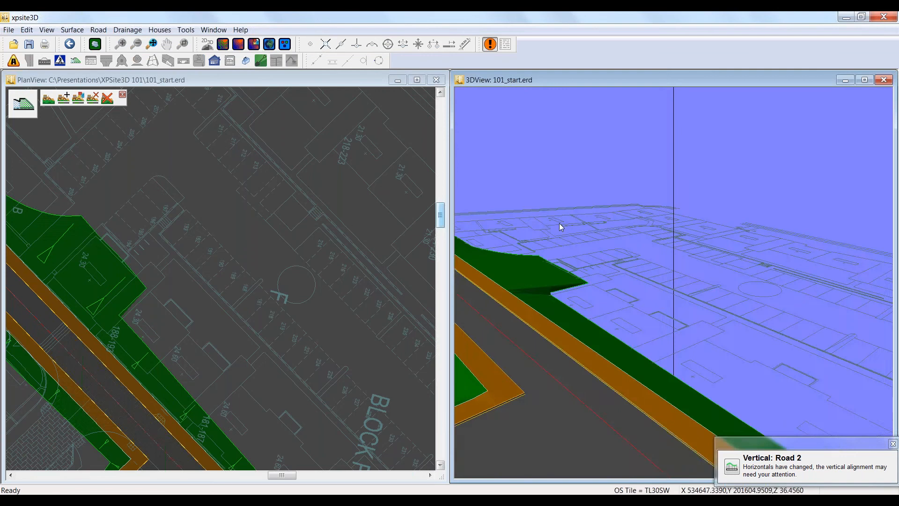
mouse_move(560, 227)
left_mouse_down()
mouse_move(668, 265)
mouse_move(743, 257)
mouse_move(796, 267)
mouse_move(730, 287)
mouse_move(533, 144)
left_mouse_up()
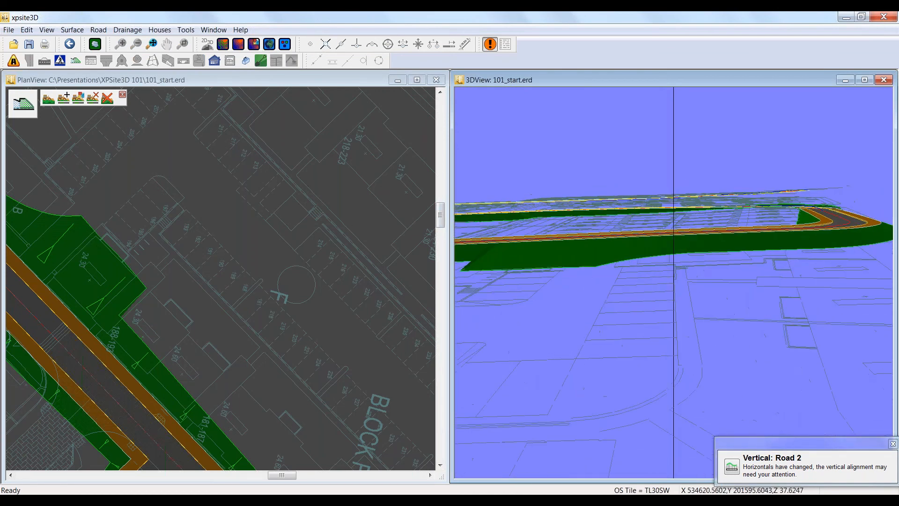
Step: Change the 3D view's vertical exaggeration and examine the side slopes along the roads
right_click(533, 144)
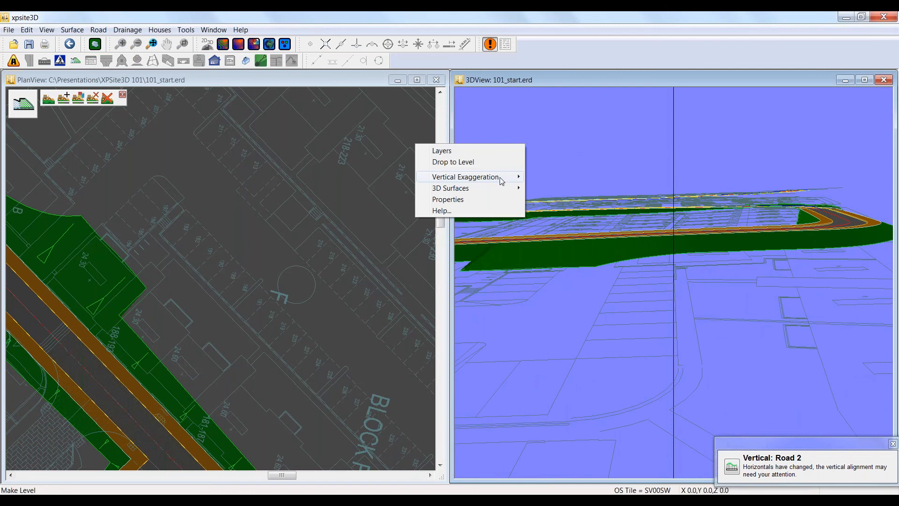
mouse_move(502, 178)
left_click(539, 201)
left_click_drag(580, 220, 613, 242)
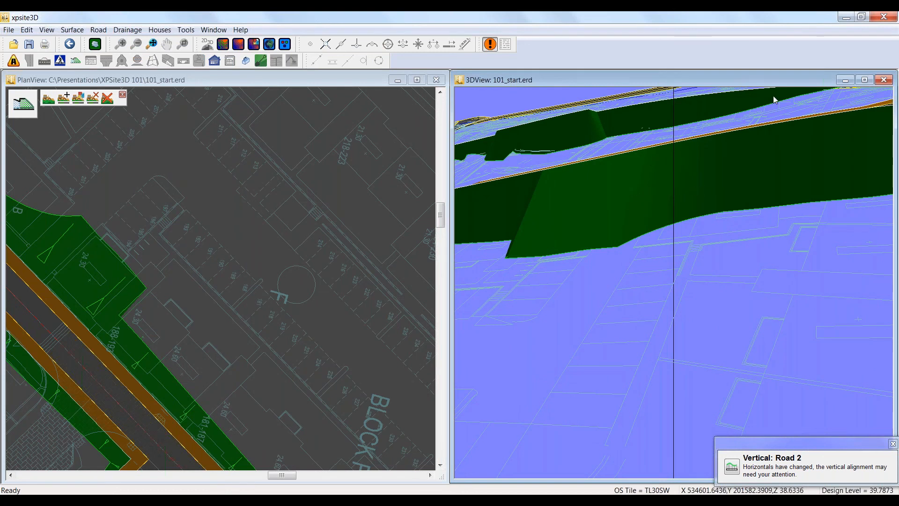
Step: Create a new general earthwork, with the maximized plan showing the open ground inside Road 1's bend
left_click(864, 80)
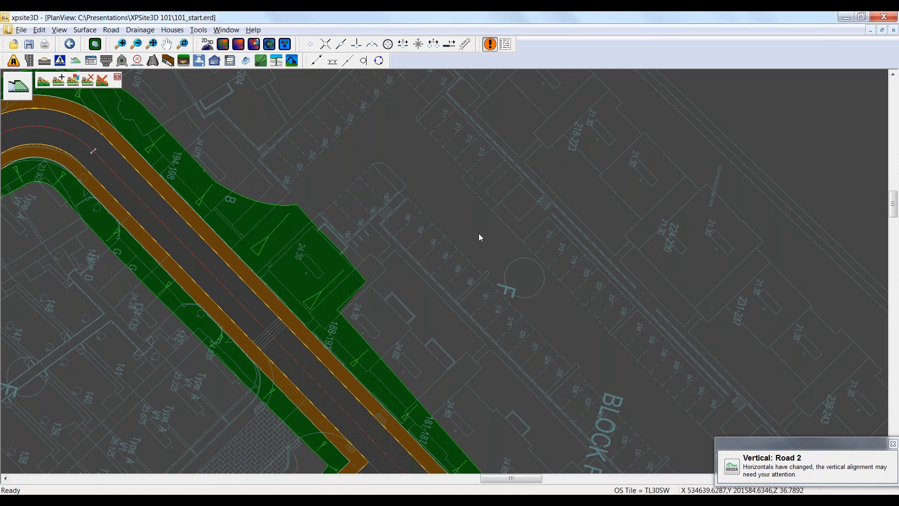
scroll(443, 234, "down", 2)
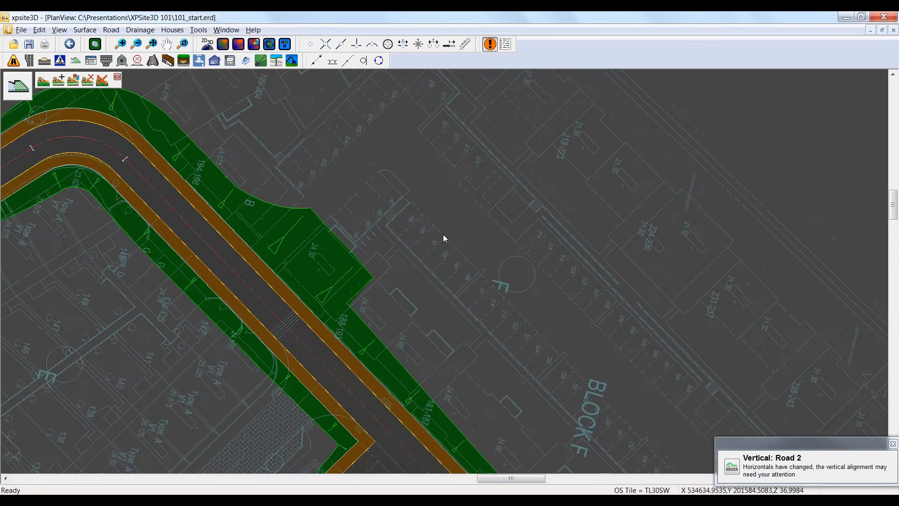
scroll(458, 243, "down", 1)
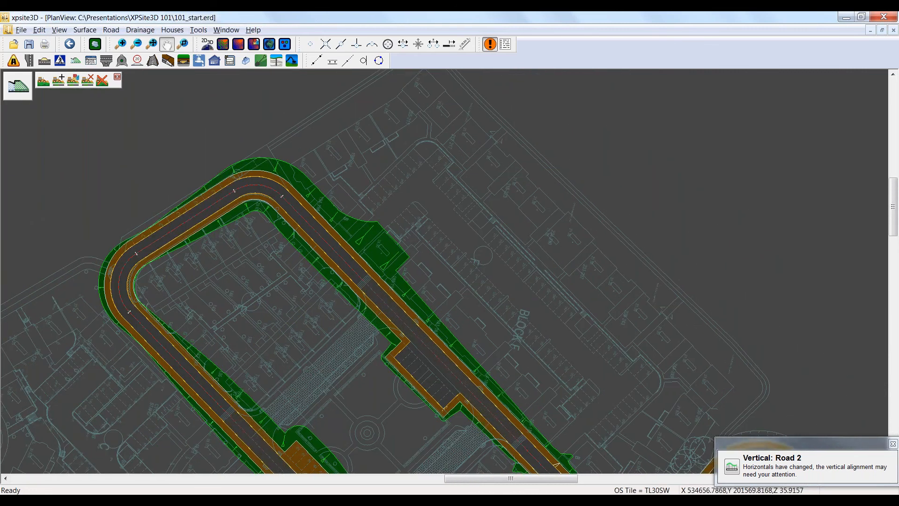
middle_click_drag(528, 297, 279, 138)
middle_click_drag(496, 288, 324, 191)
scroll(434, 361, "up", 3)
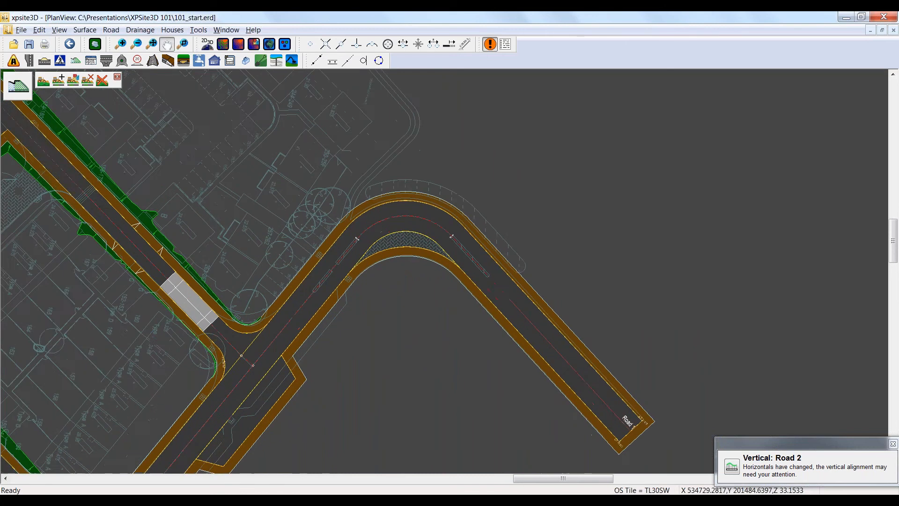
middle_click_drag(428, 361, 345, 221)
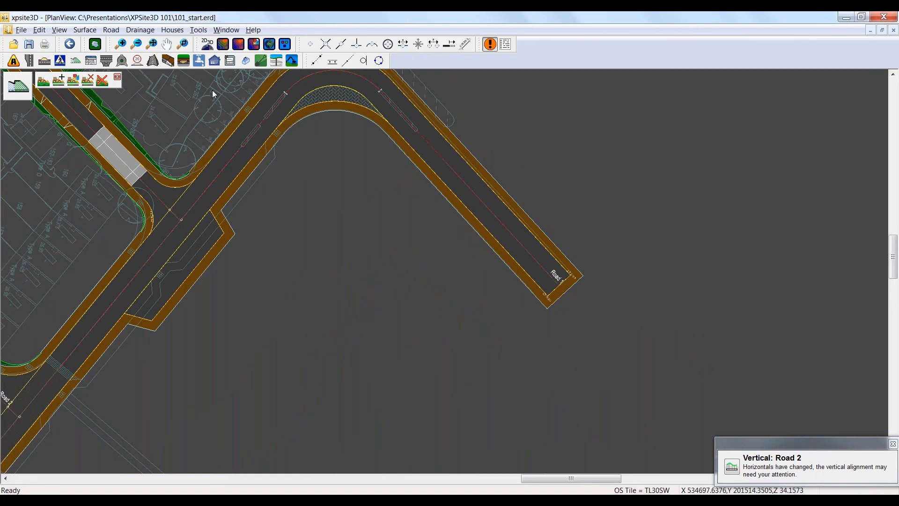
left_click(293, 62)
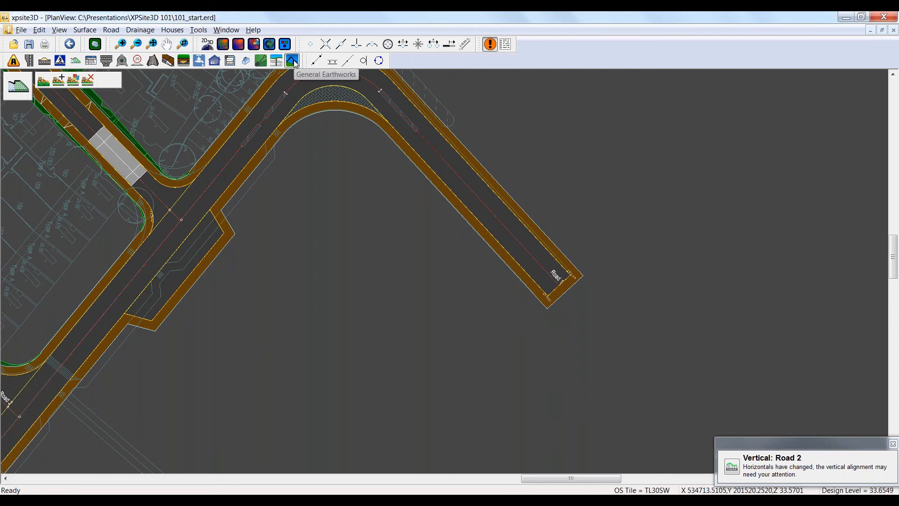
left_click(293, 61)
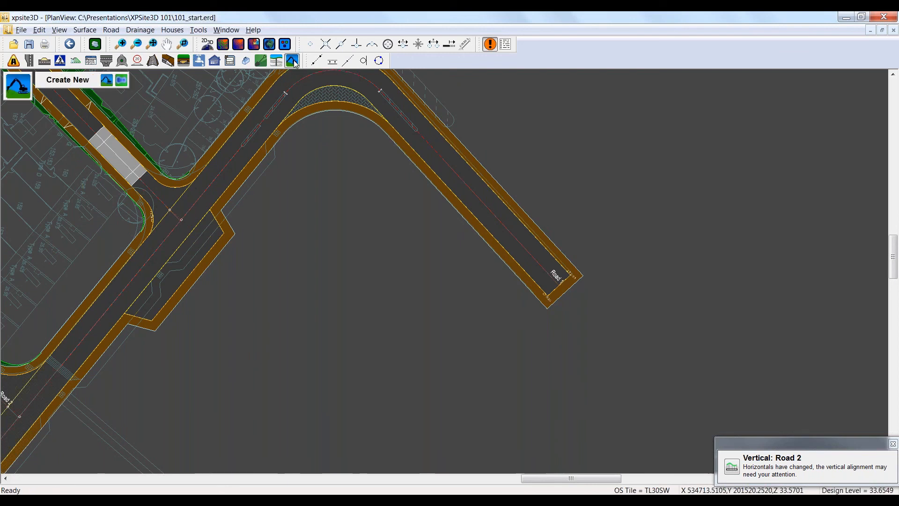
left_click(106, 82)
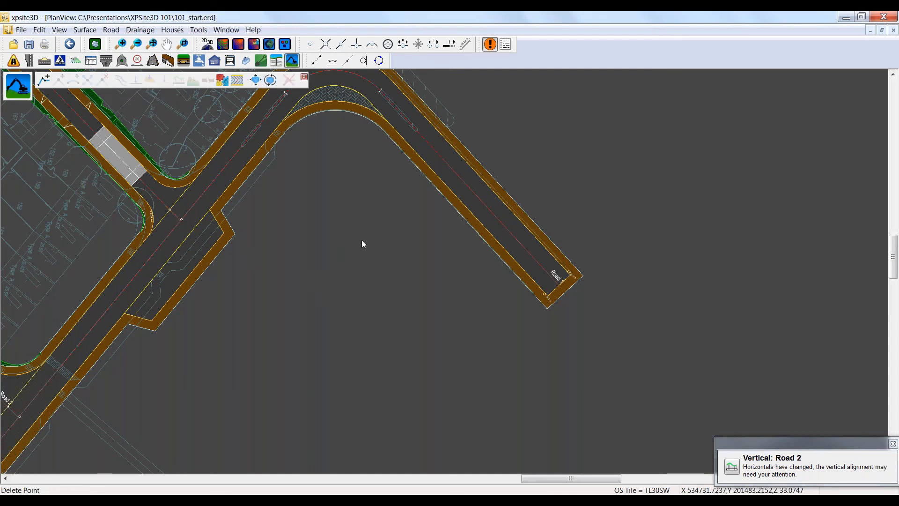
Step: Draw a closed five-point earthwork line on the open ground inside Road 1's bend and finish it
left_click(44, 80)
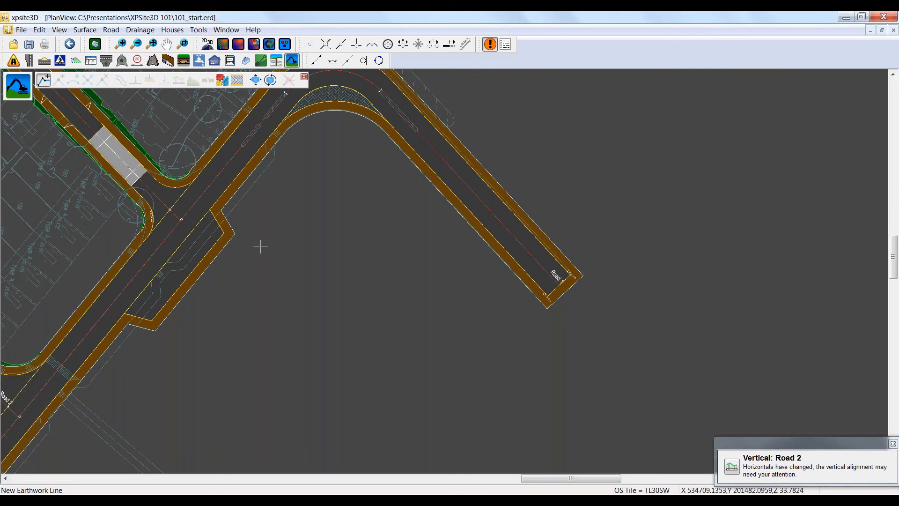
left_click(357, 265)
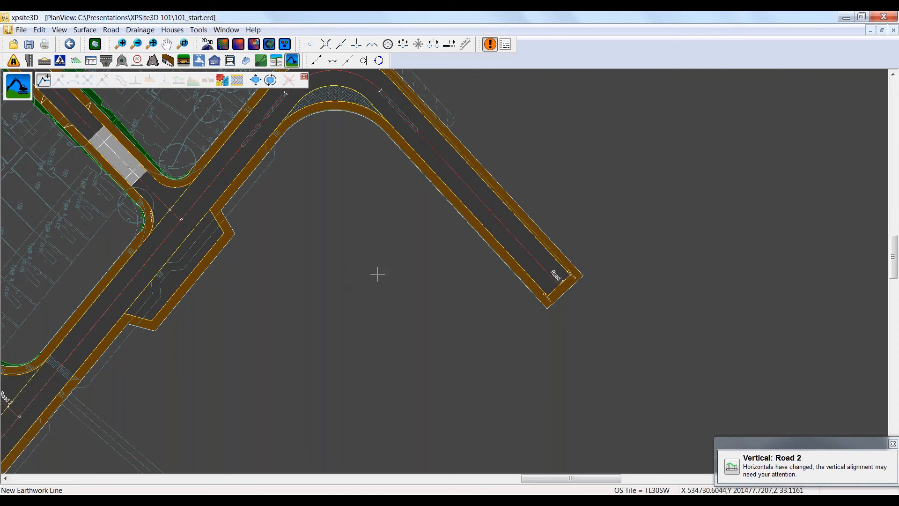
left_click(464, 296)
left_click(464, 409)
double_click(370, 411)
left_click(311, 343)
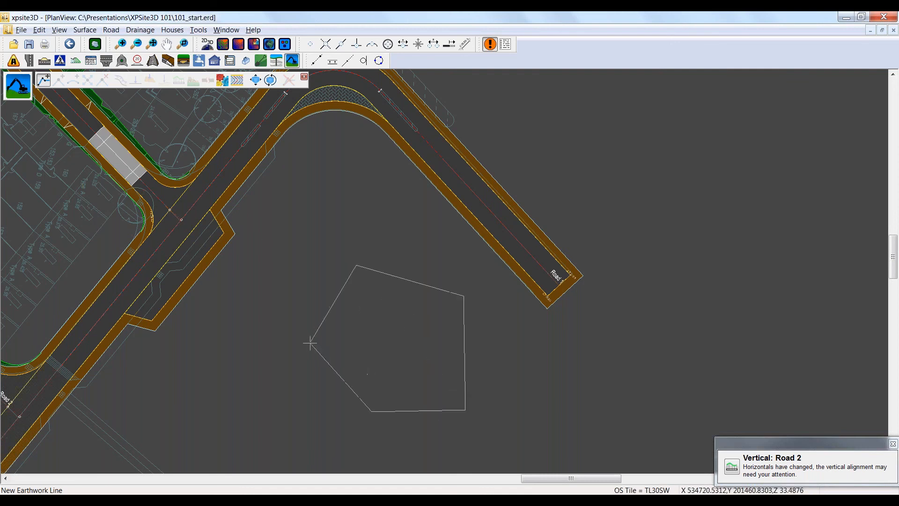
right_click(299, 330)
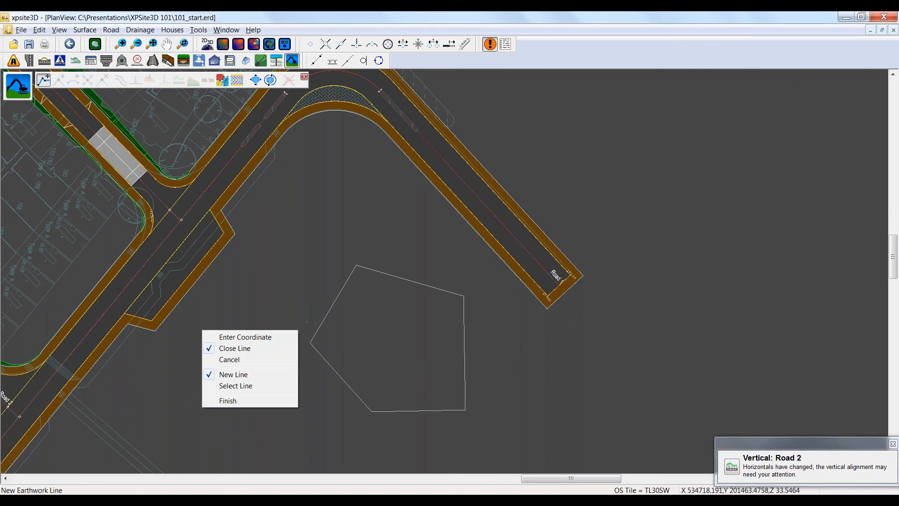
left_click(228, 401)
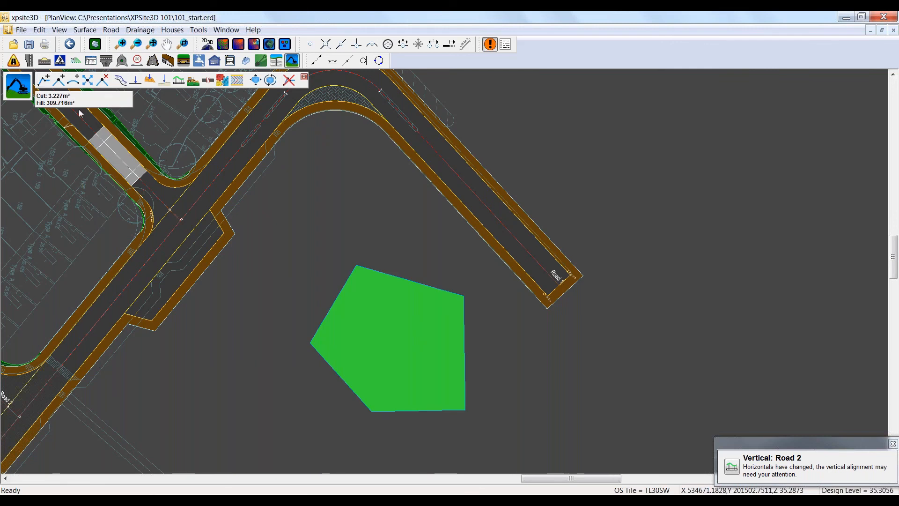
Step: Round all five corners of the earthwork outline with arcs
left_click(74, 80)
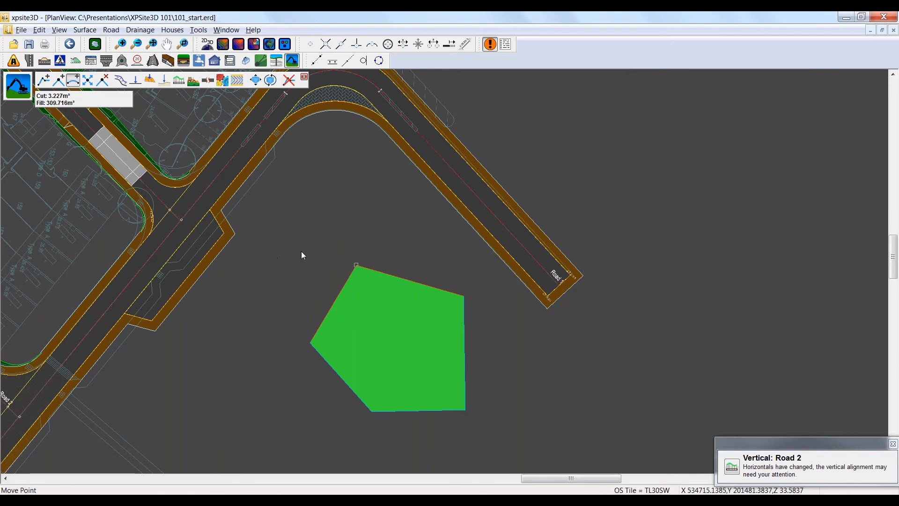
left_click(356, 265)
left_click(311, 342)
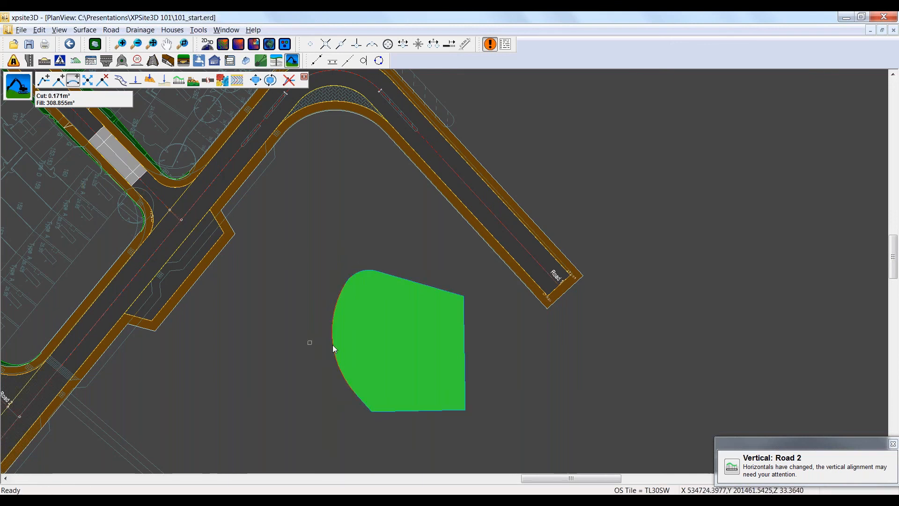
left_click(371, 411)
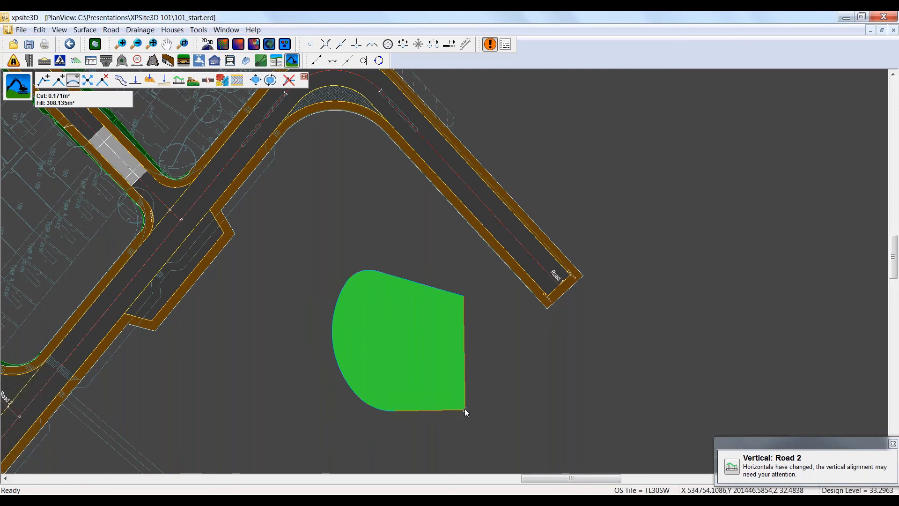
left_click(464, 409)
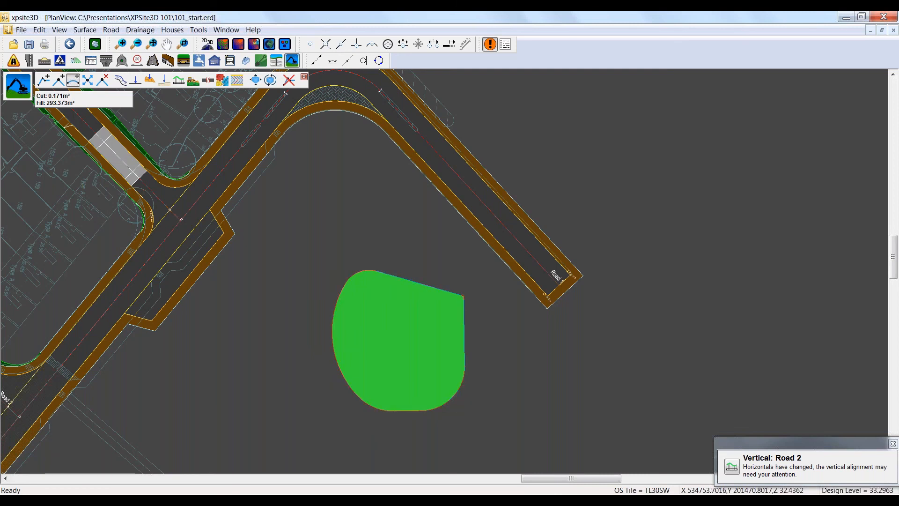
left_click(463, 296)
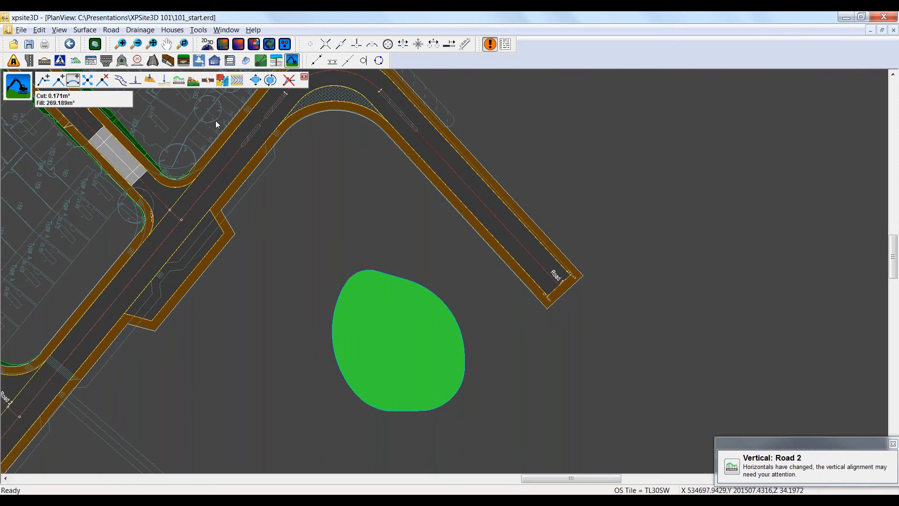
Step: Translate the earthwork slightly closer to Road 1's layby, and rotate it about its middle
left_click(259, 80)
left_click_drag(394, 336, 351, 301)
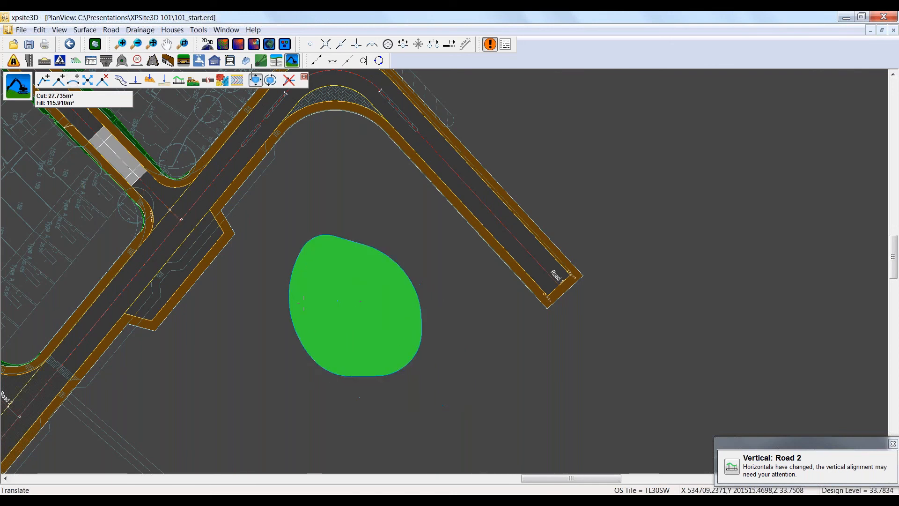
left_click(270, 80)
left_click(367, 319)
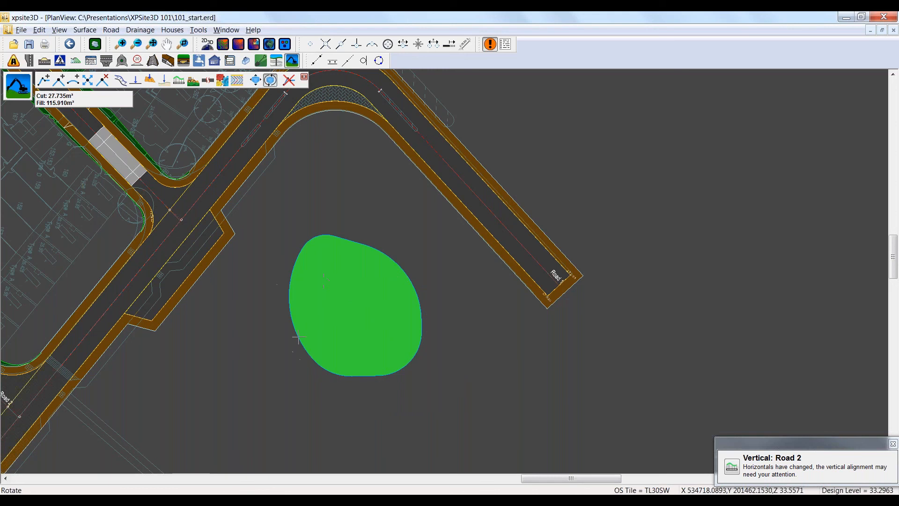
left_click(424, 382)
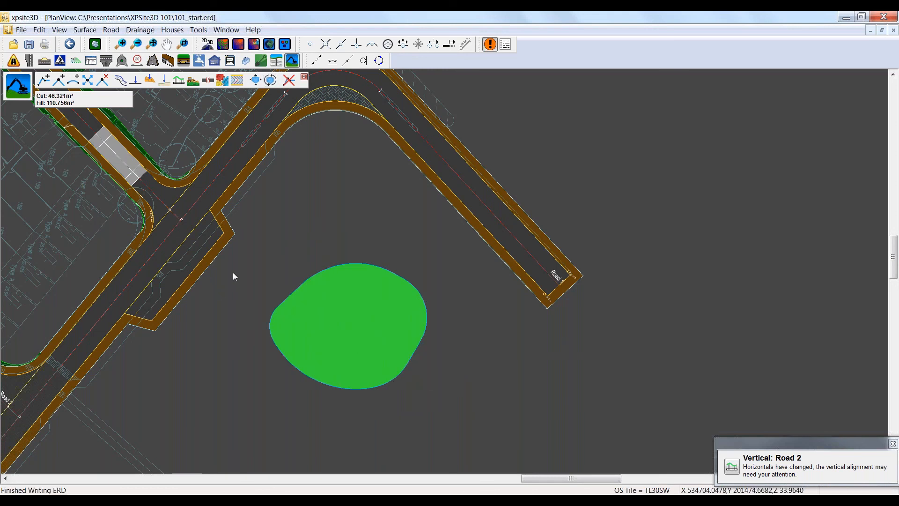
Step: Set the level of the whole earthwork outline to 36 m
left_click(137, 83)
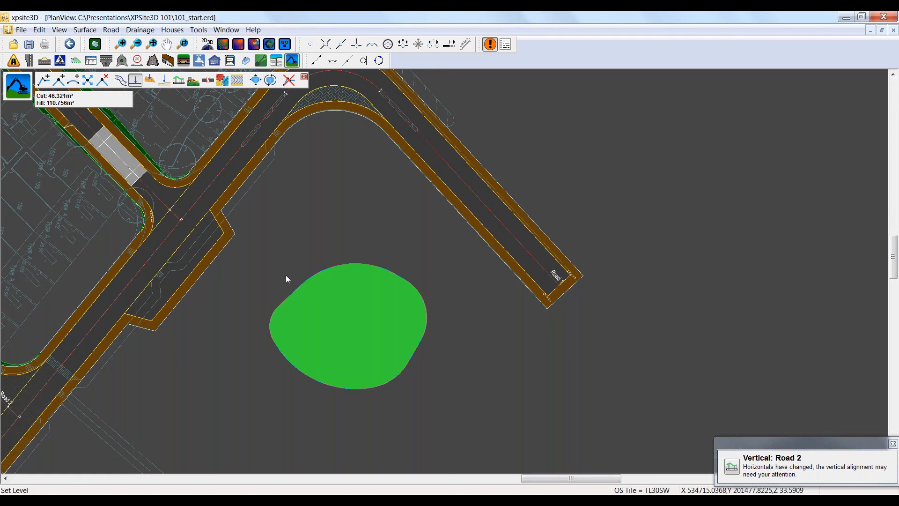
left_click(349, 322)
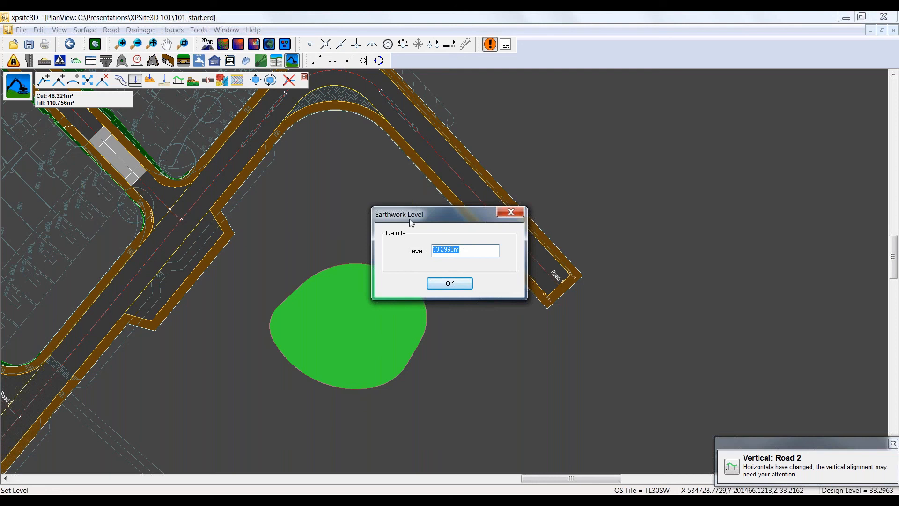
type("36.0m")
left_click(438, 287)
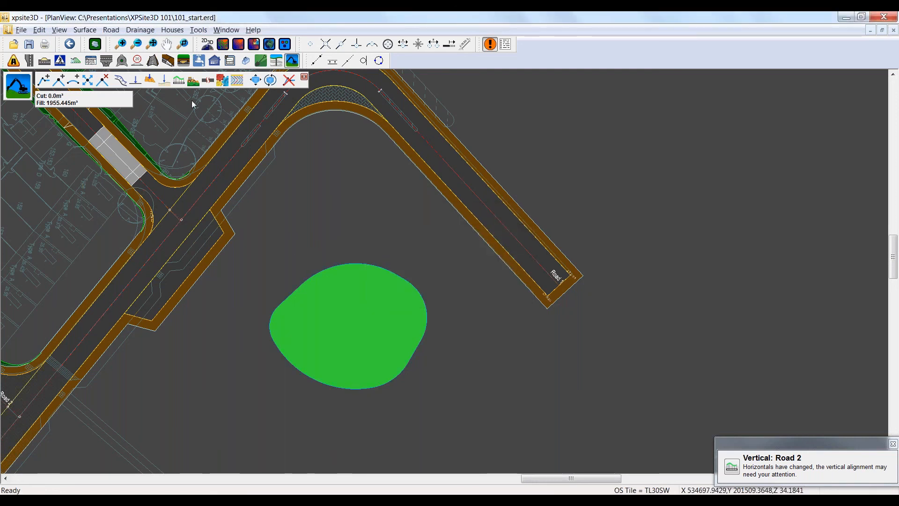
Step: Interface the earthwork to the current survey surface with a 1:3 slope mirrored for cut and fill
left_click(193, 81)
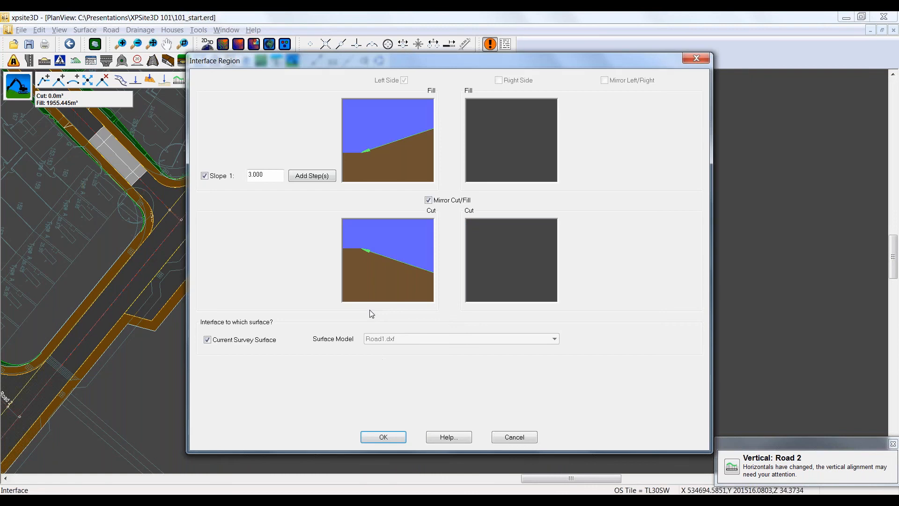
left_click_drag(358, 64, 362, 72)
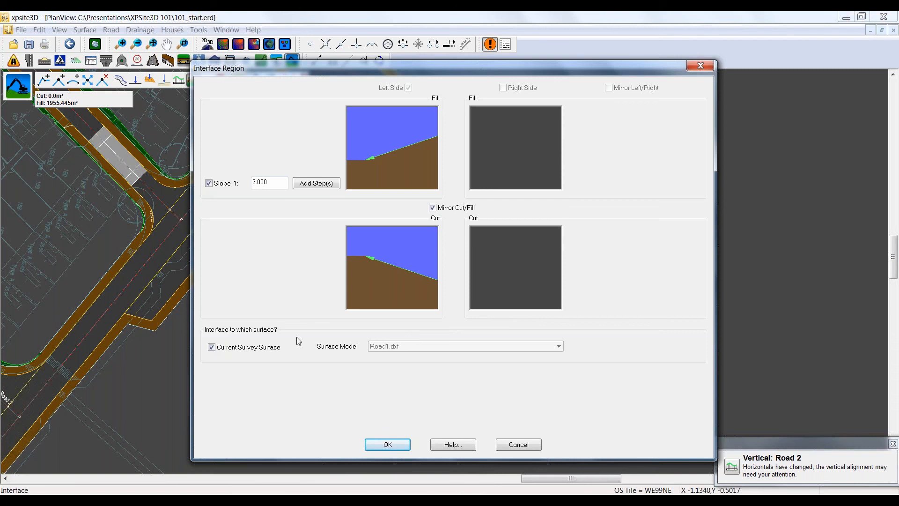
left_click(378, 444)
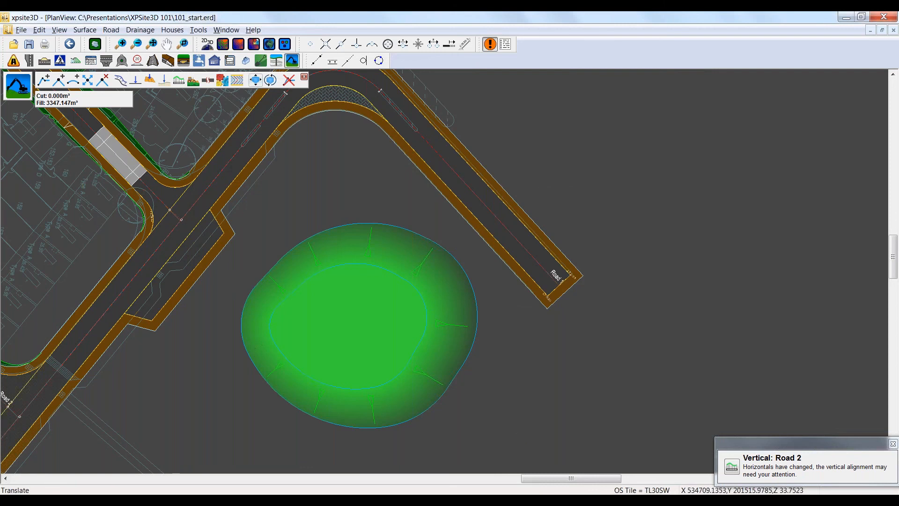
Step: Translate the earthwork onto the housing plots enclosed by the loop road beside the speed table
left_click(255, 79)
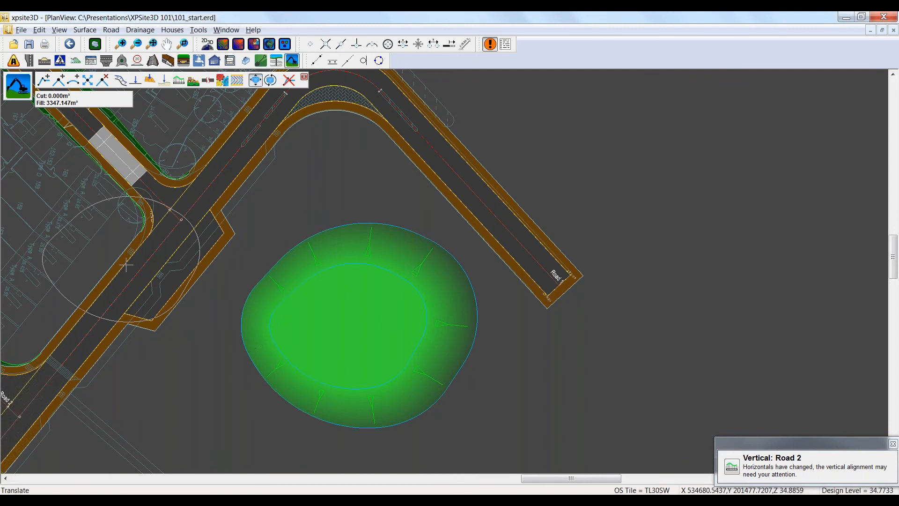
middle_click_drag(126, 264, 535, 368)
left_click(300, 280)
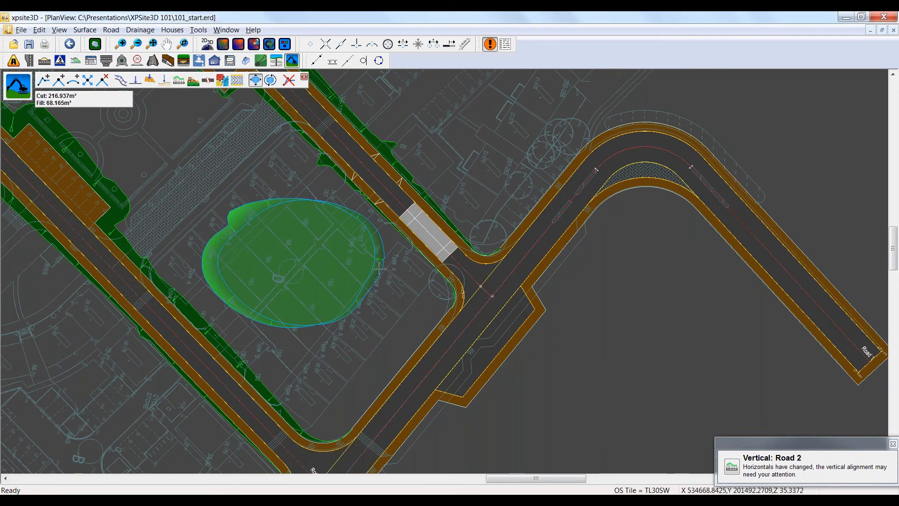
middle_click_drag(604, 339, 480, 290)
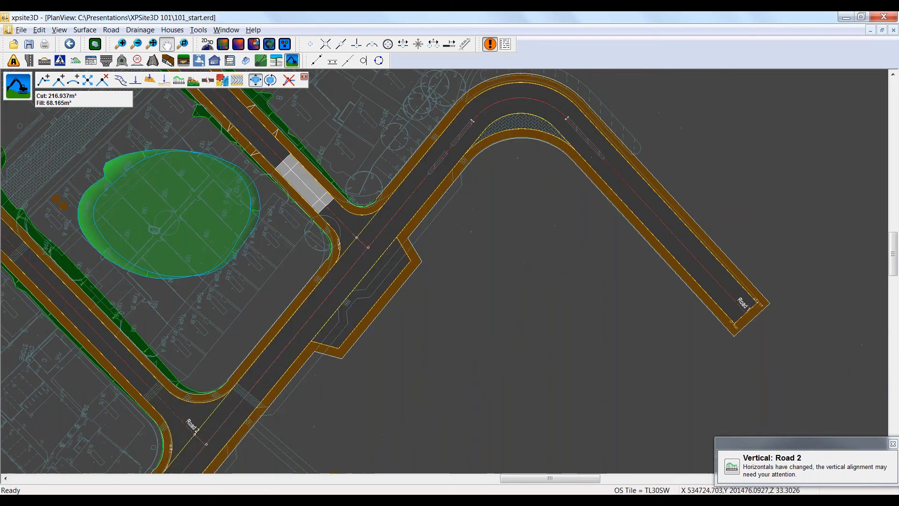
Step: Translate the earthwork from the housing plots to the open ground inside Road 1's bend
left_click(255, 80)
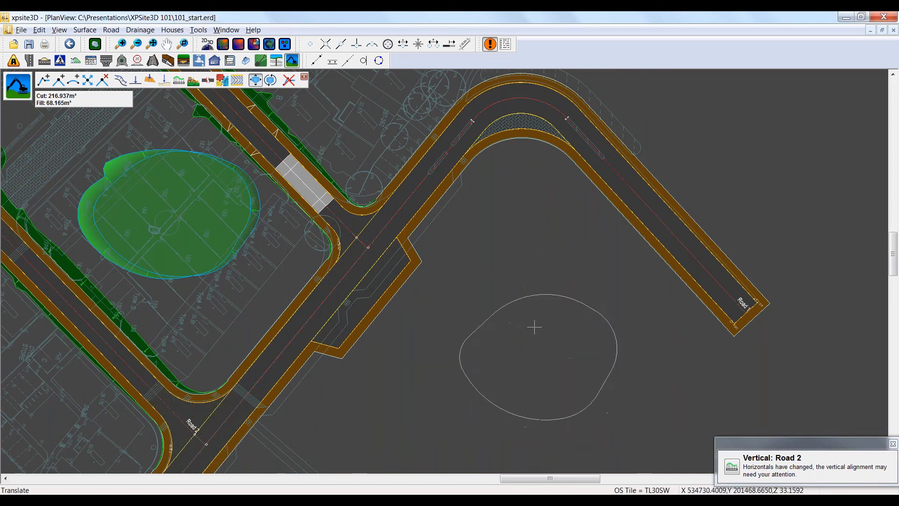
left_click(526, 320)
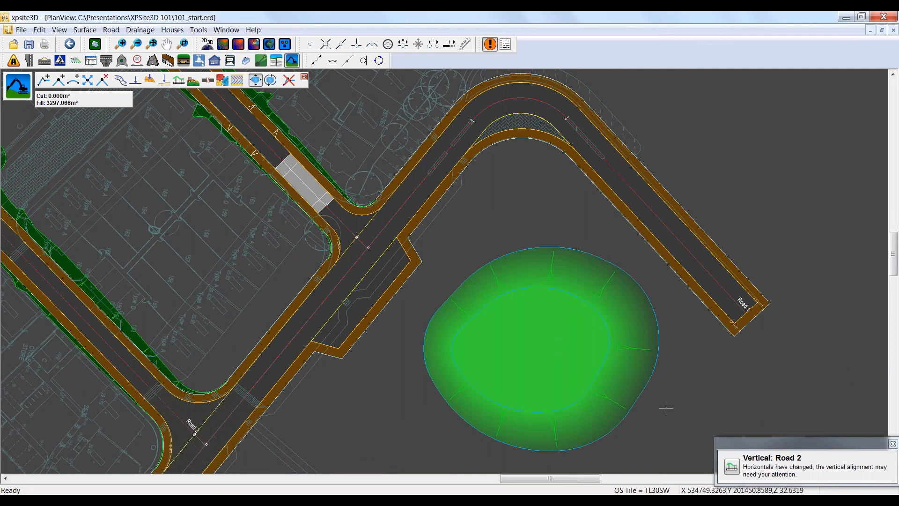
Step: Create a parallel earthwork line inside the raised top outline, offset 4 m to the right side
scroll(692, 381, "up", 1)
middle_click_drag(667, 364, 555, 315)
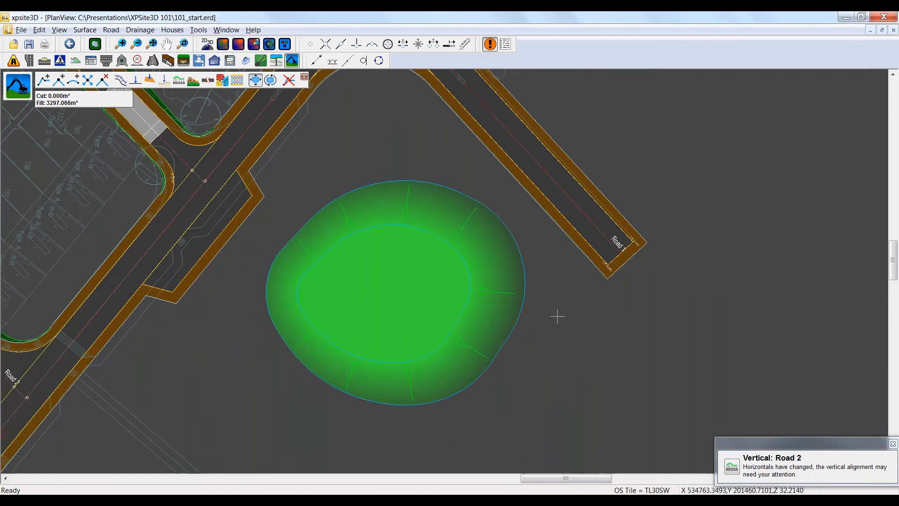
left_click(121, 81)
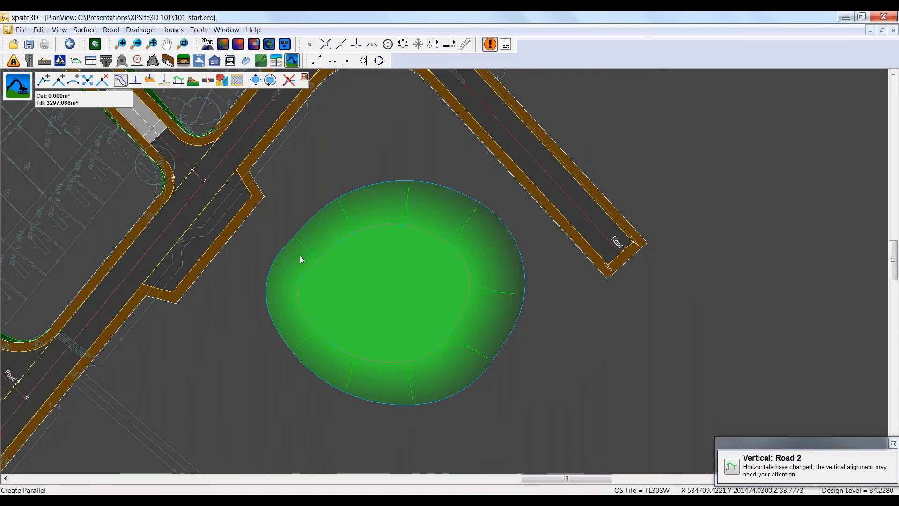
left_click(322, 260)
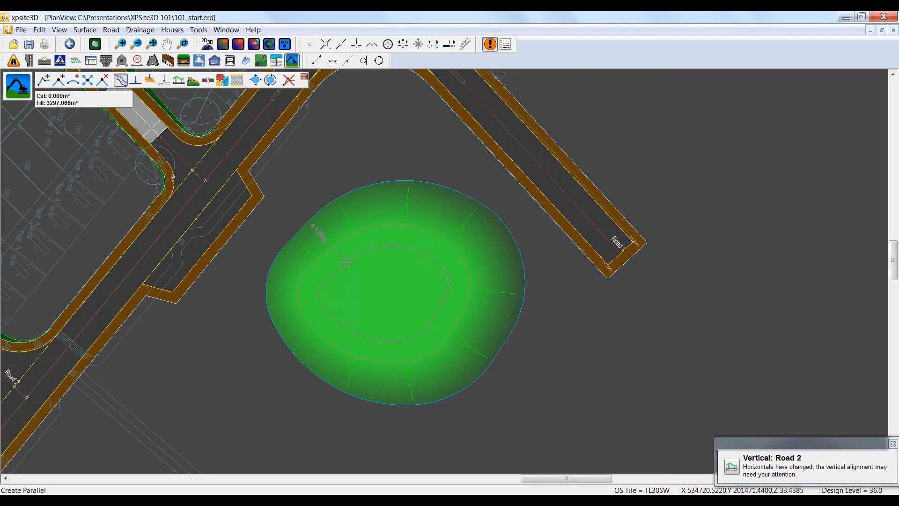
right_click(345, 263)
left_click(305, 270)
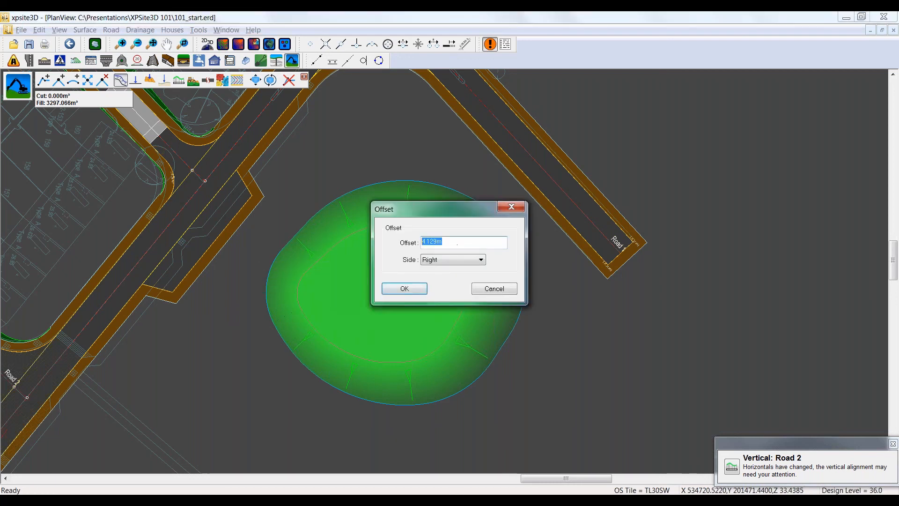
type("4.0m")
left_click(404, 289)
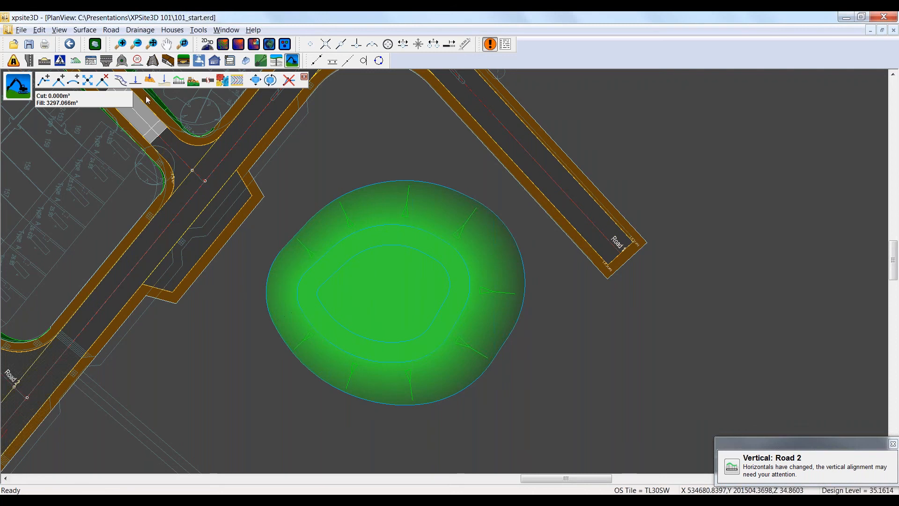
Step: Set the level of the inner parallel earthwork line to 33 m
left_click(135, 81)
left_click(348, 260)
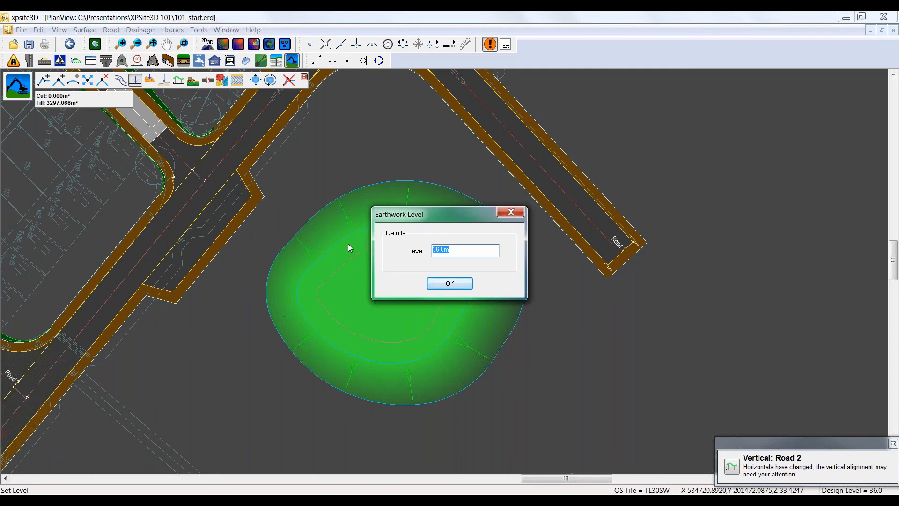
double_click(442, 250)
type("33")
left_click(448, 284)
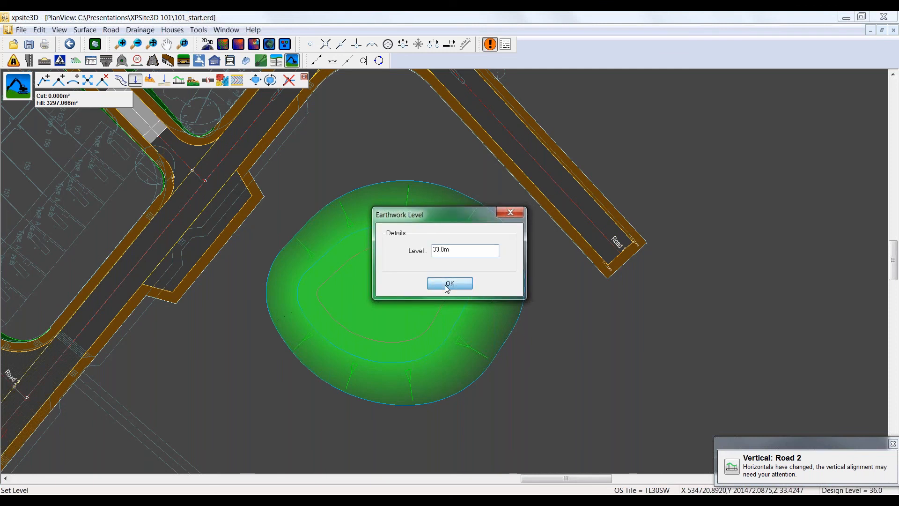
Step: Draw a closed four-sided earthwork line in the middle of the hollow, inside the innermost ring
left_click(43, 80)
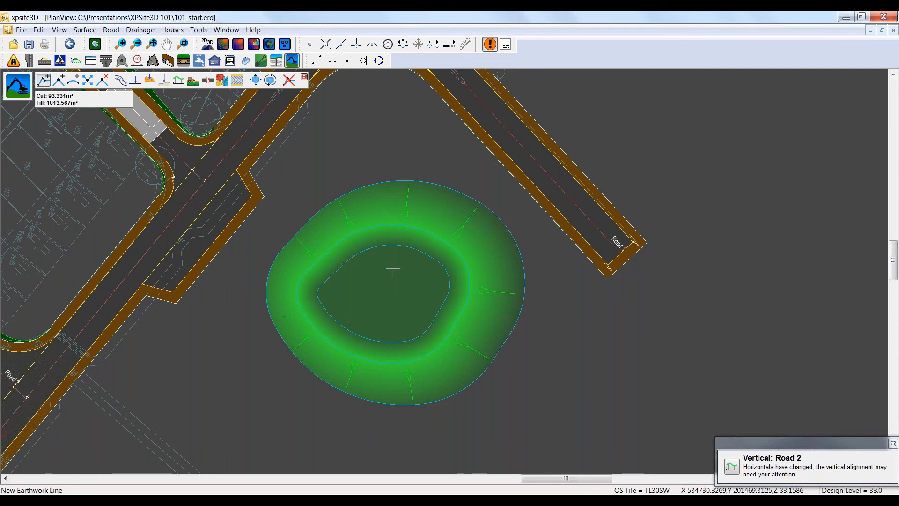
left_click(375, 265)
left_click(423, 294)
left_click(398, 318)
left_click(368, 293)
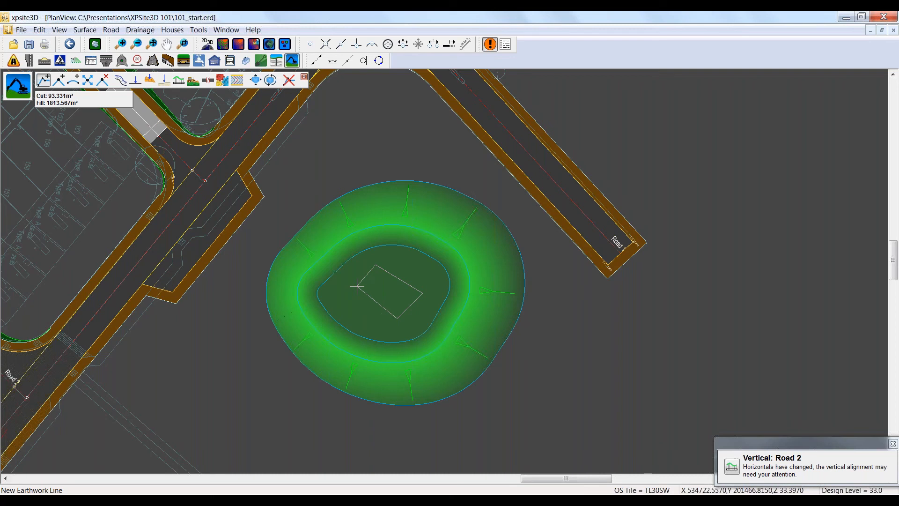
right_click(342, 281)
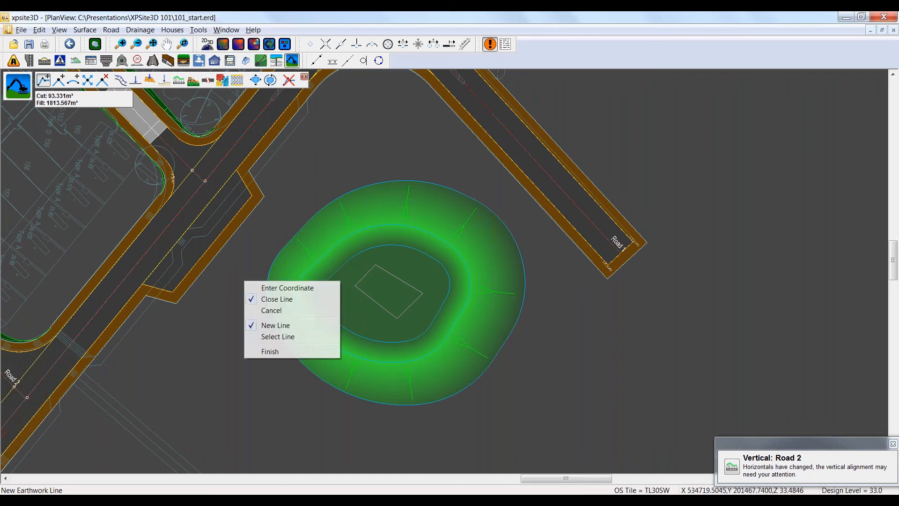
left_click(293, 350)
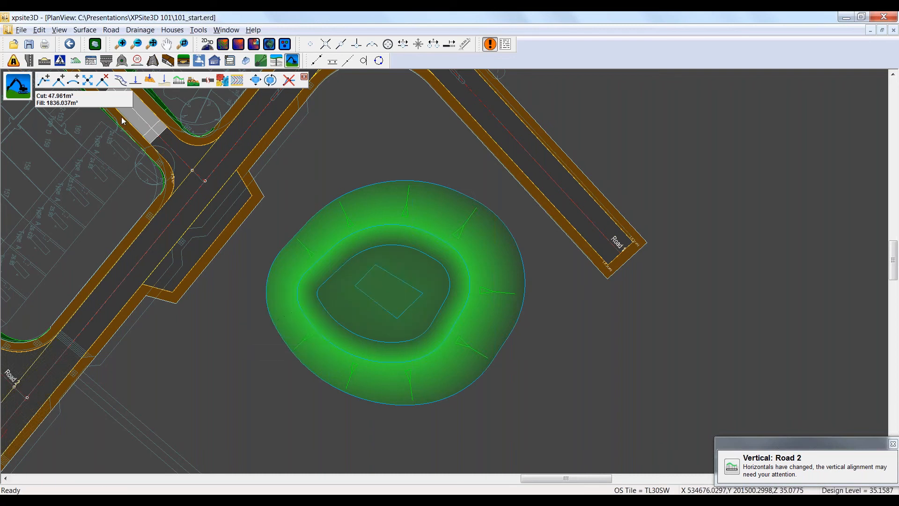
Step: Level the four-sided base line to a plane, with the first point at 30 m and the second point defined by gradient
left_click(150, 81)
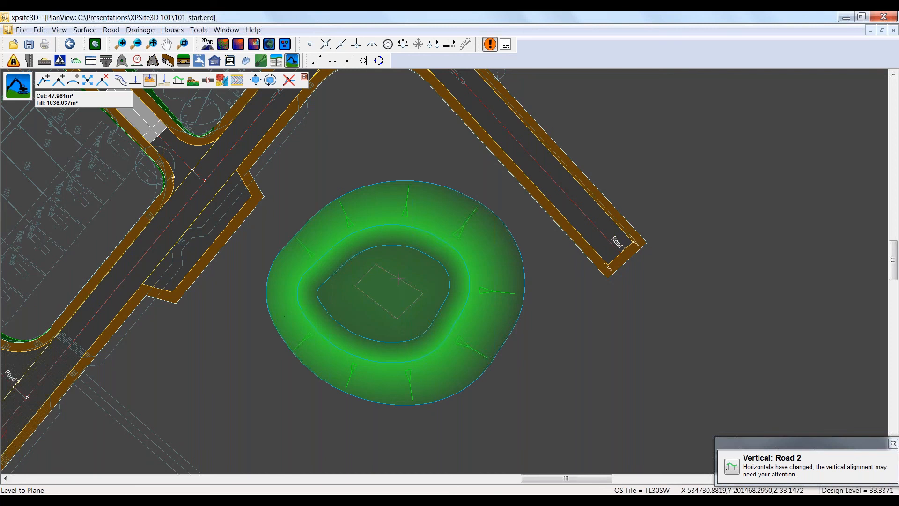
left_click(405, 302)
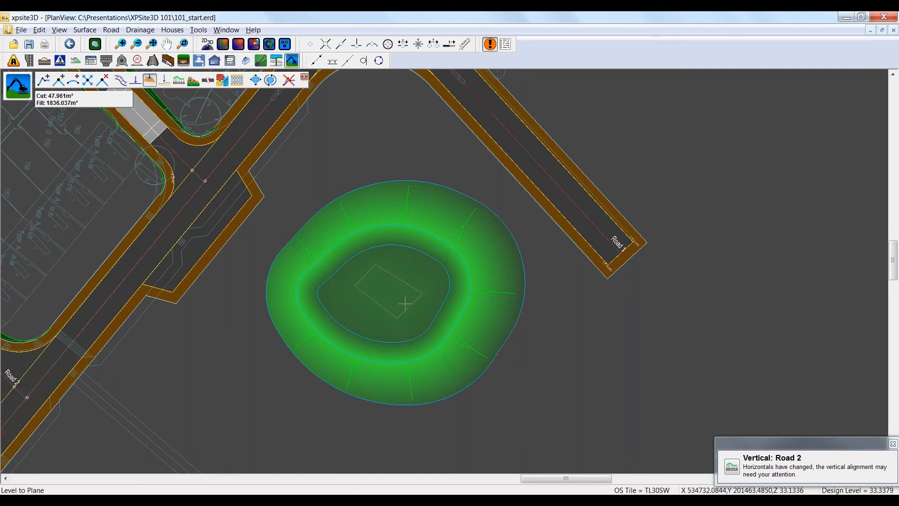
left_click(369, 277)
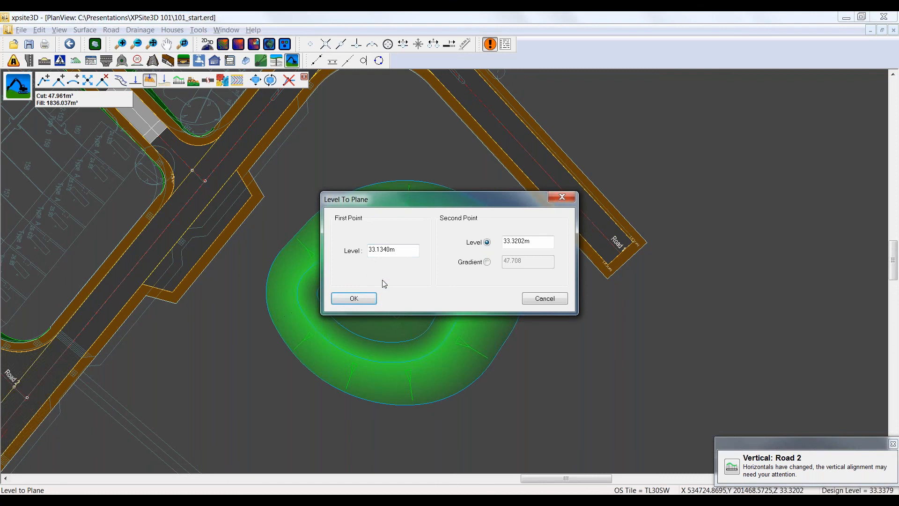
left_click_drag(404, 250, 357, 240)
type("3")
left_click(487, 262)
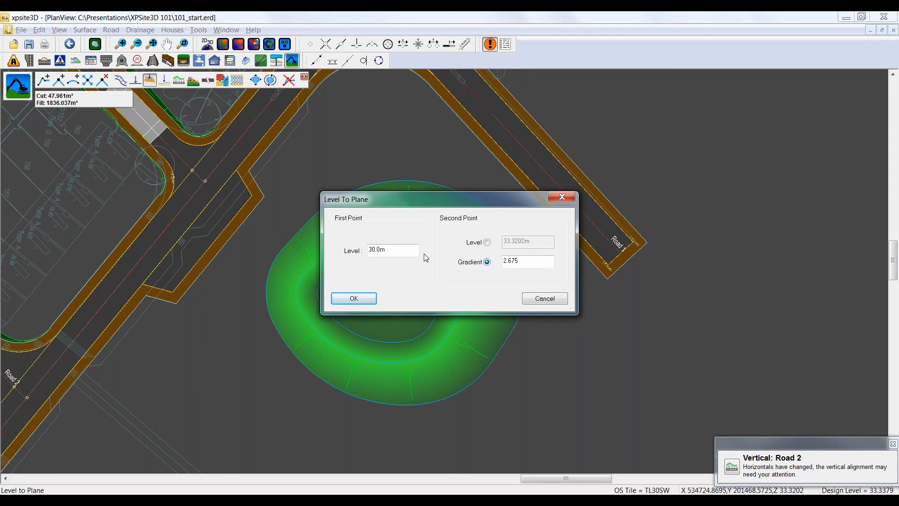
left_click_drag(519, 261, 502, 260)
type("10")
left_click(363, 300)
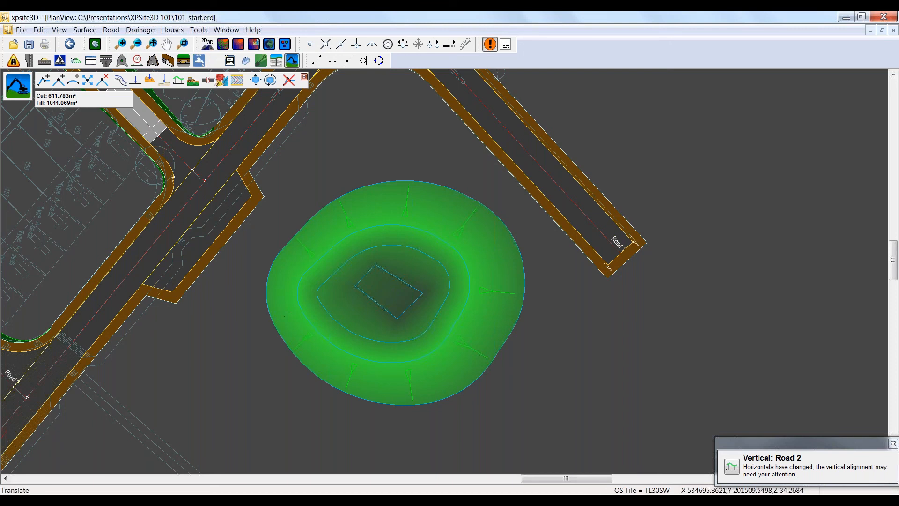
Step: Examine the hollowed earthwork in 3D from below and from above
left_click(270, 44)
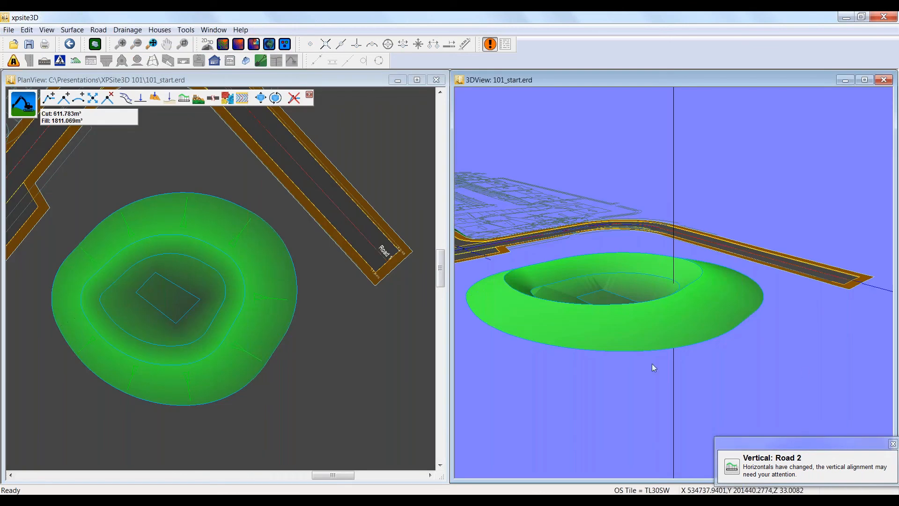
left_click_drag(654, 368, 612, 412)
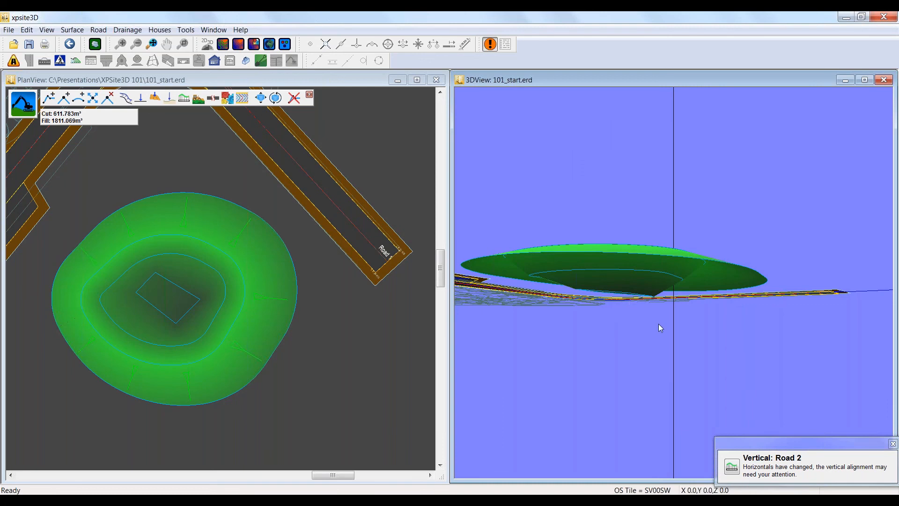
left_click_drag(658, 324, 649, 220)
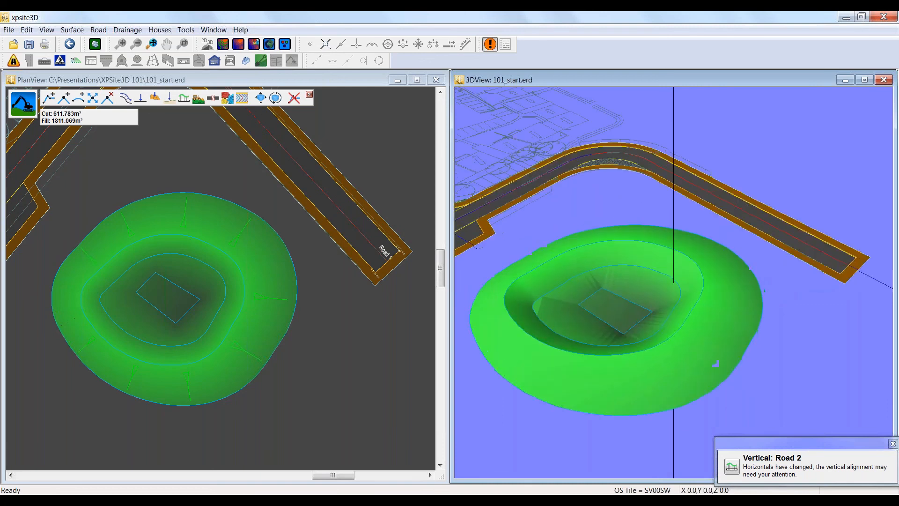
left_click(883, 80)
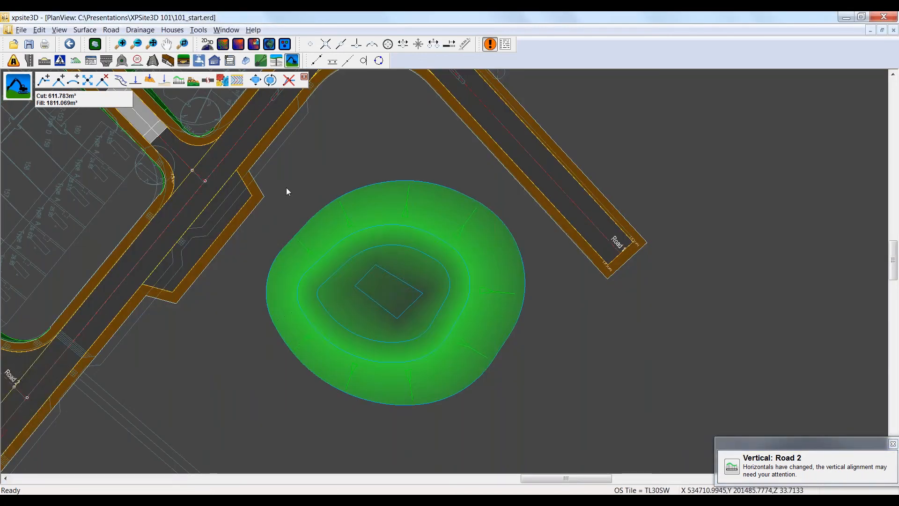
Step: Change the earthwork's type to Pond, name it Pond1 and set its water level to 32 m
left_click(223, 82)
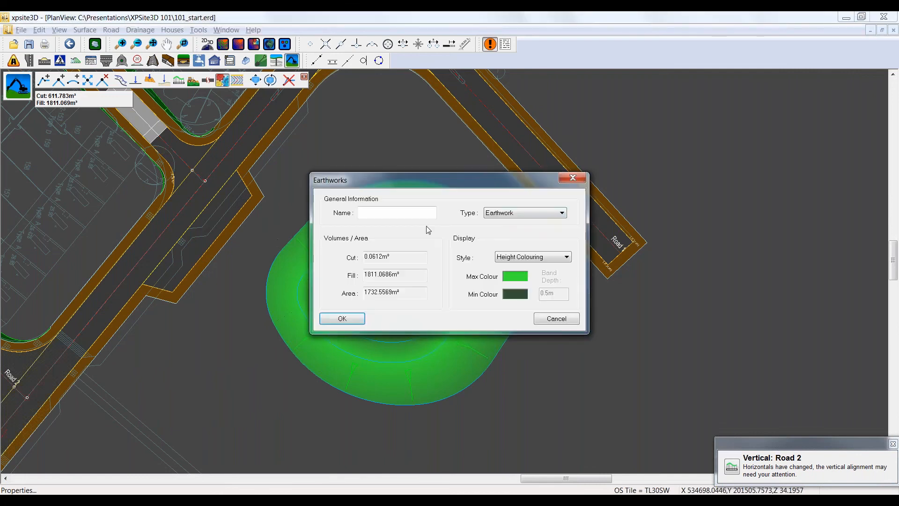
left_click(502, 214)
left_click(498, 229)
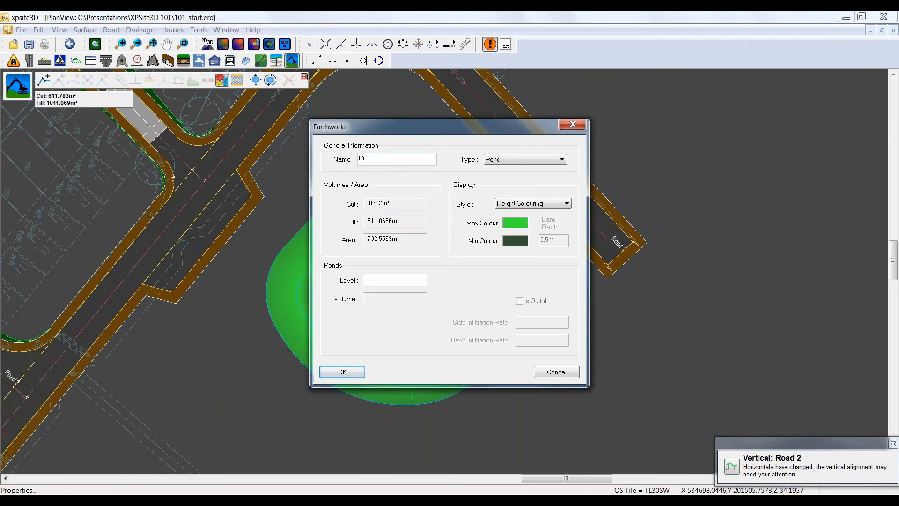
type("d1")
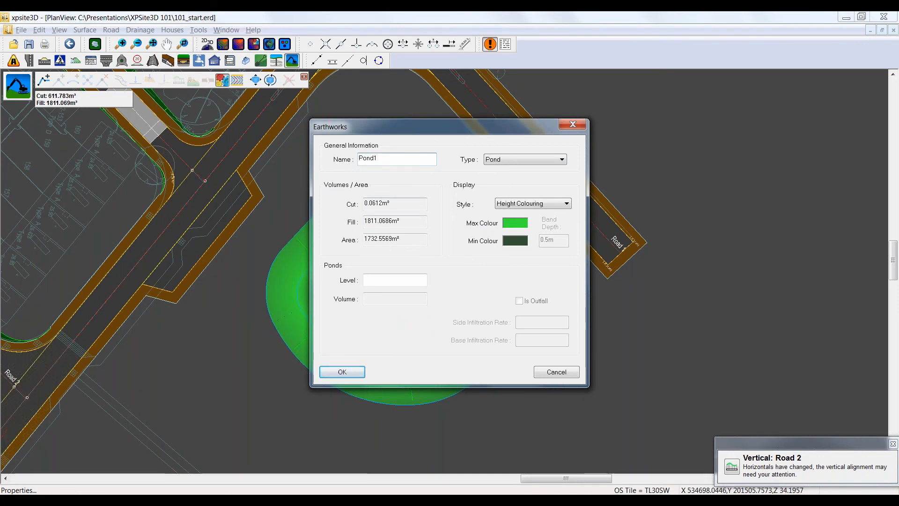
left_click(393, 279)
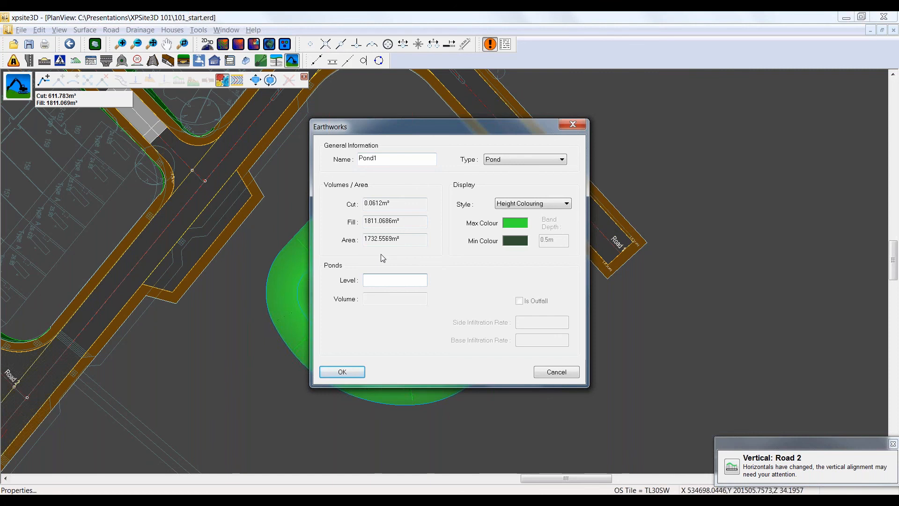
type("32")
left_click(343, 371)
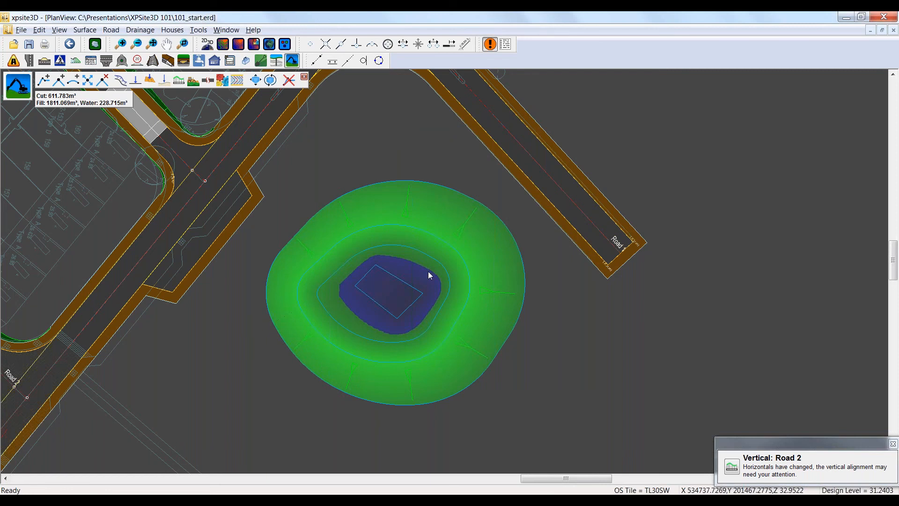
Step: Examine the water-filled pond in 3D alongside the road
left_click(271, 45)
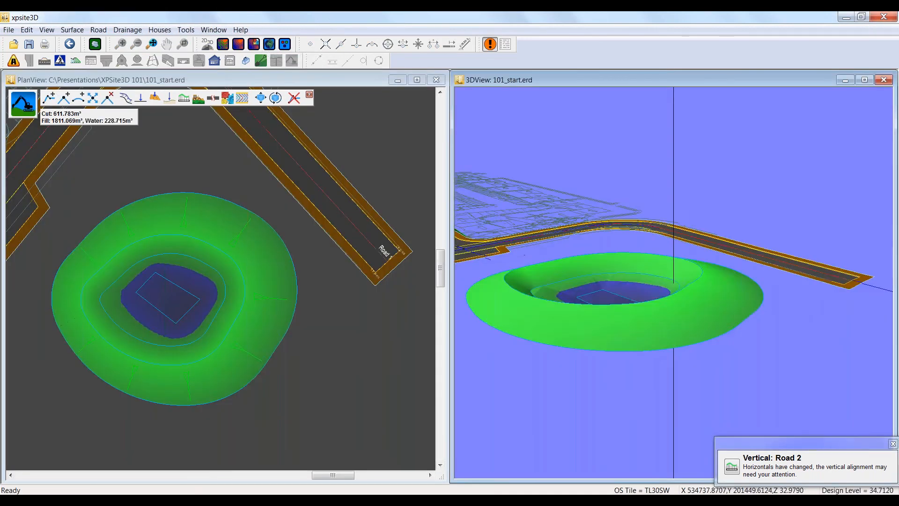
left_click_drag(669, 310, 655, 262)
left_click(883, 81)
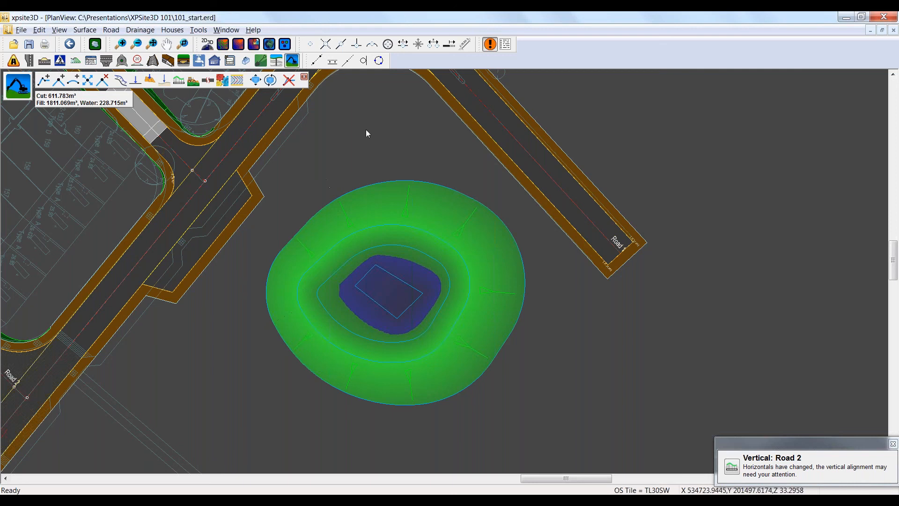
Step: Create a setting out table for Road 1 that includes the centreline levels column, and place it beside the pond near the road's end
scroll(389, 127, "down", 1)
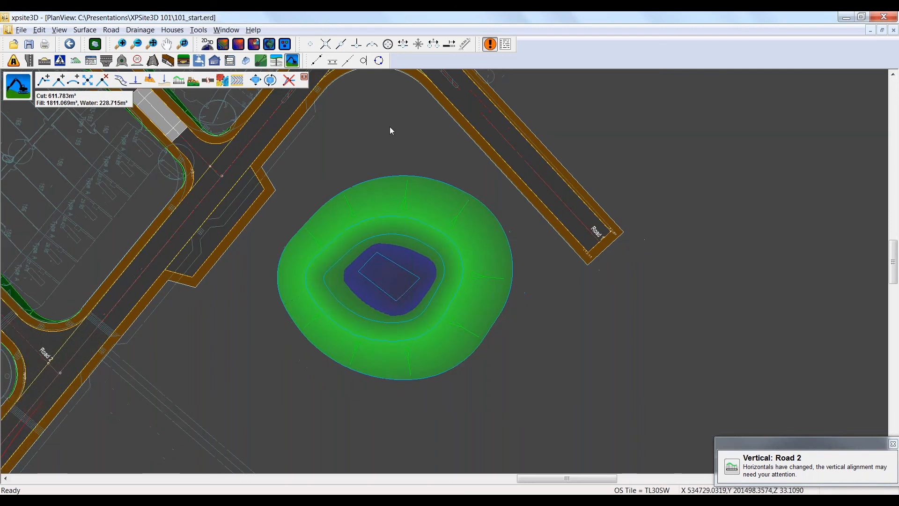
scroll(389, 126, "down", 2)
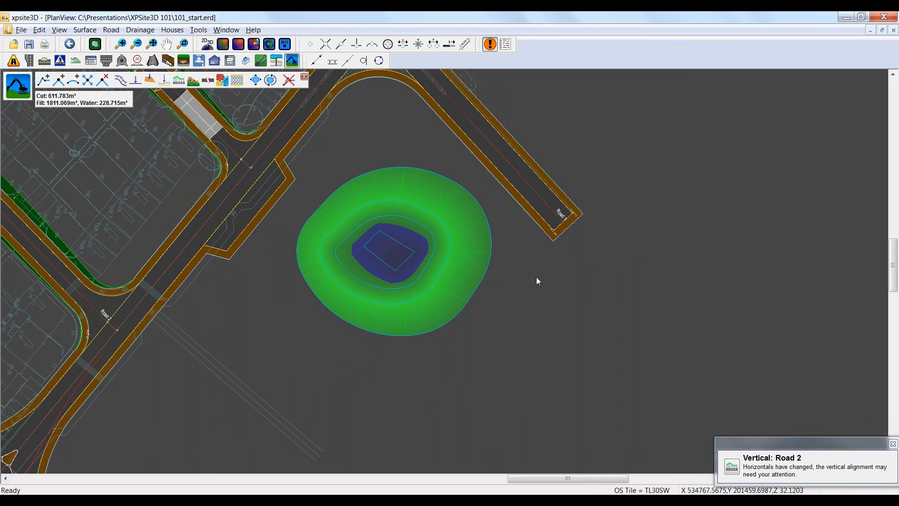
scroll(534, 283, "down", 1)
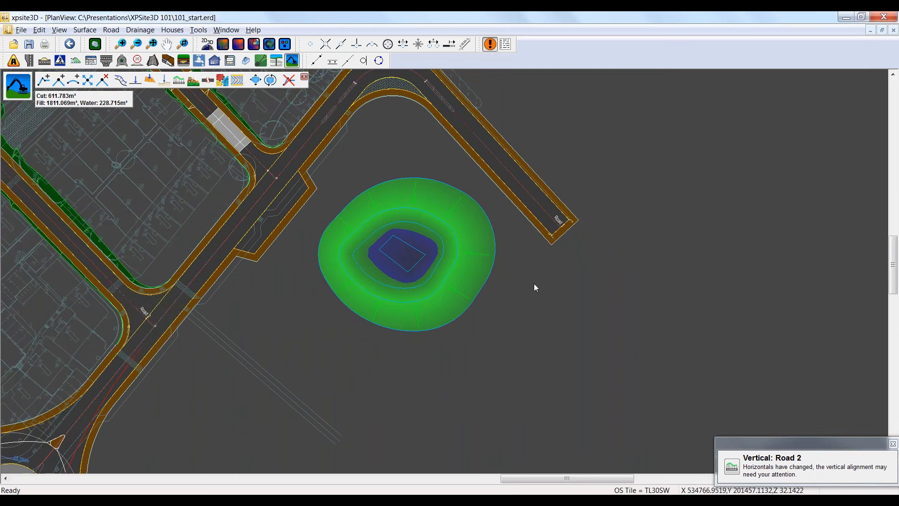
middle_click_drag(521, 270, 386, 213)
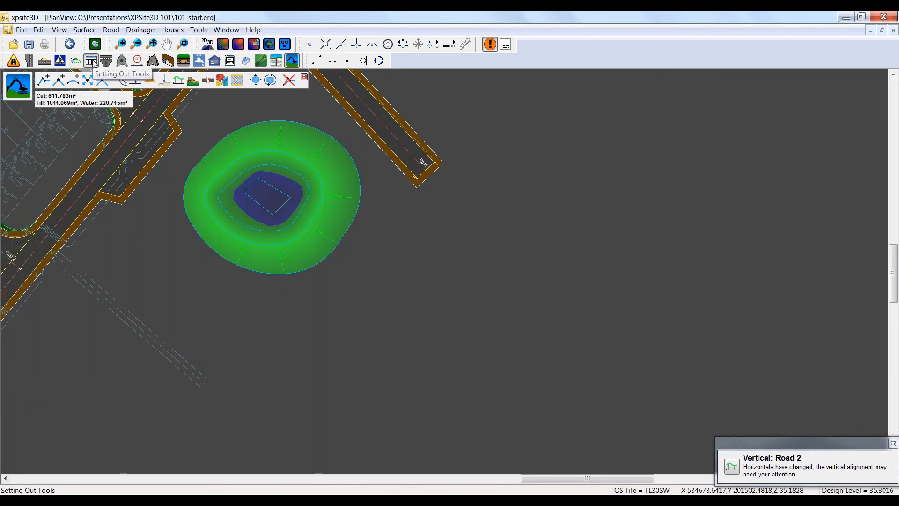
left_click(92, 62)
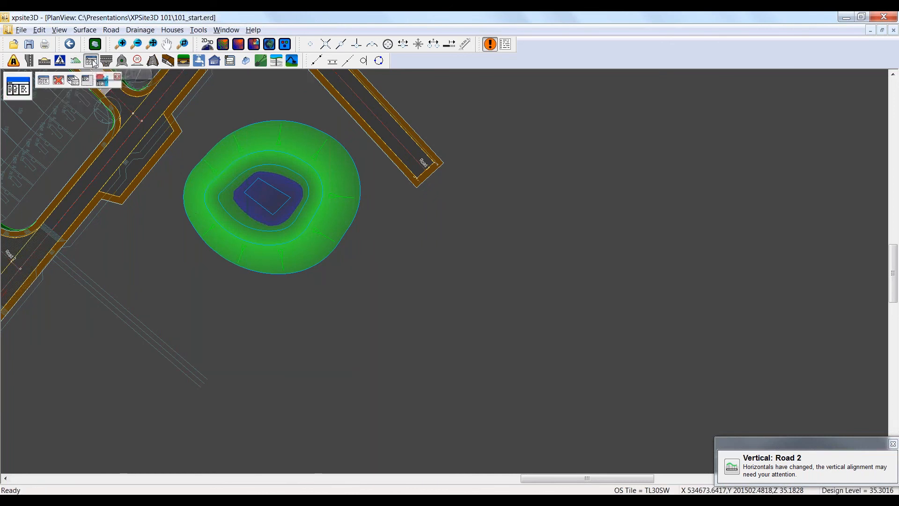
left_click(43, 81)
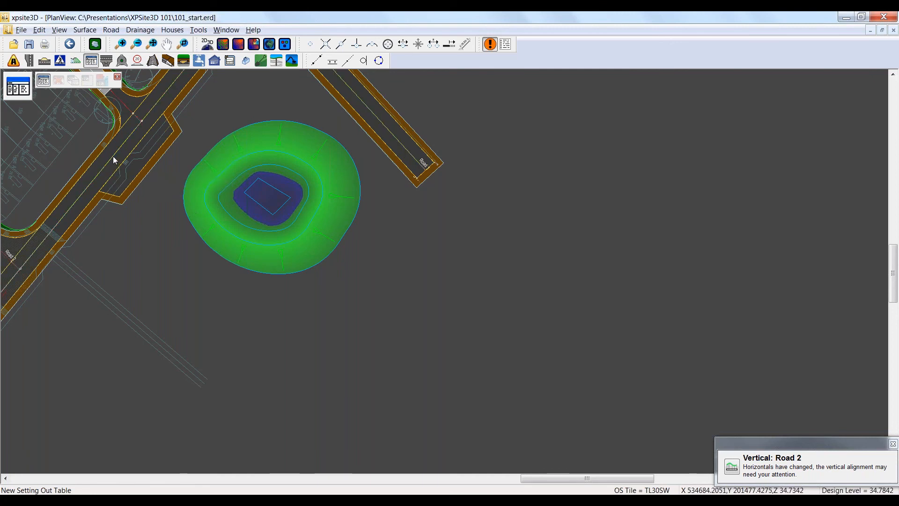
left_click(113, 156)
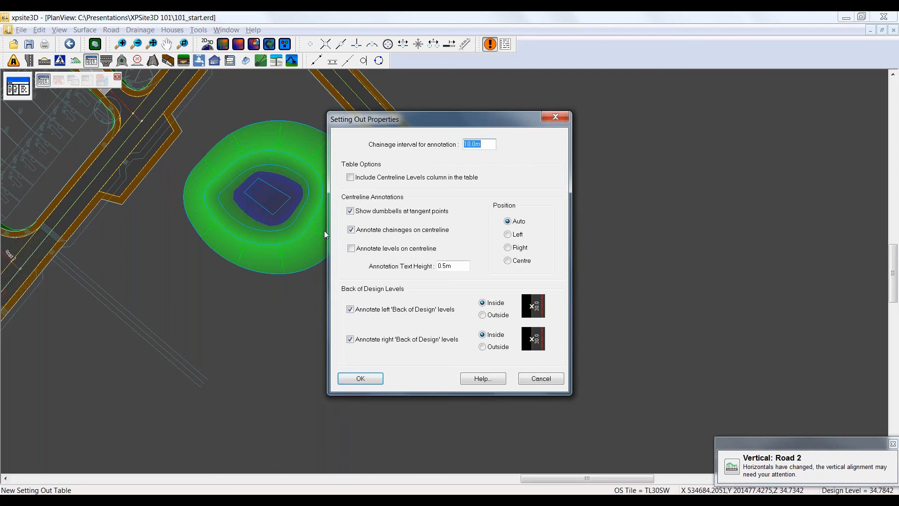
left_click_drag(435, 131, 487, 129)
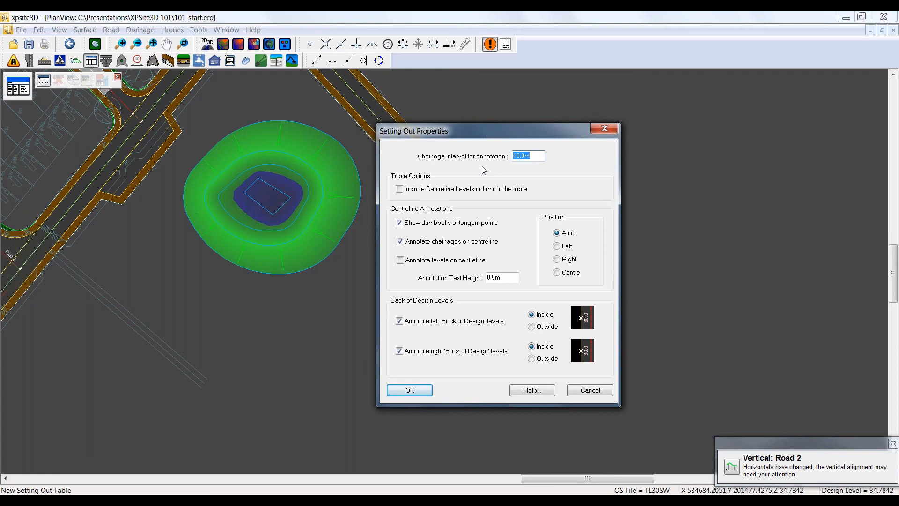
left_click(400, 190)
left_click(410, 390)
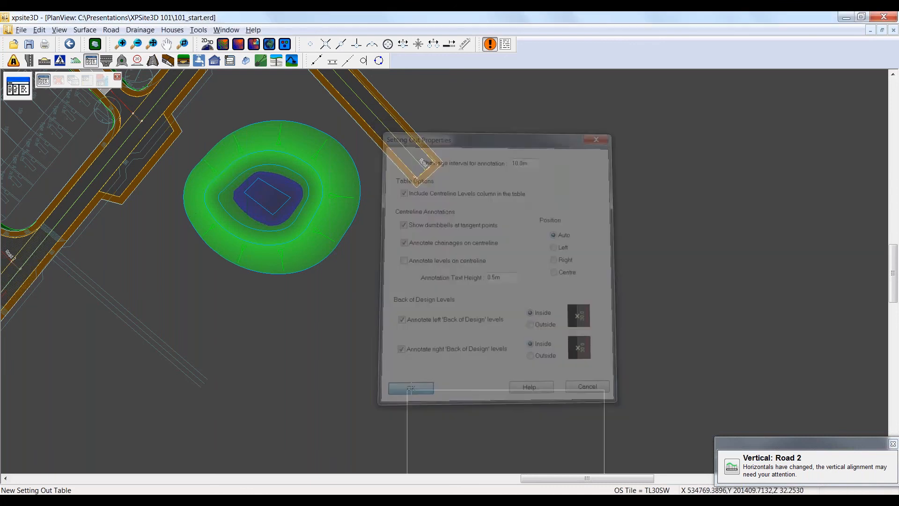
left_click(395, 224)
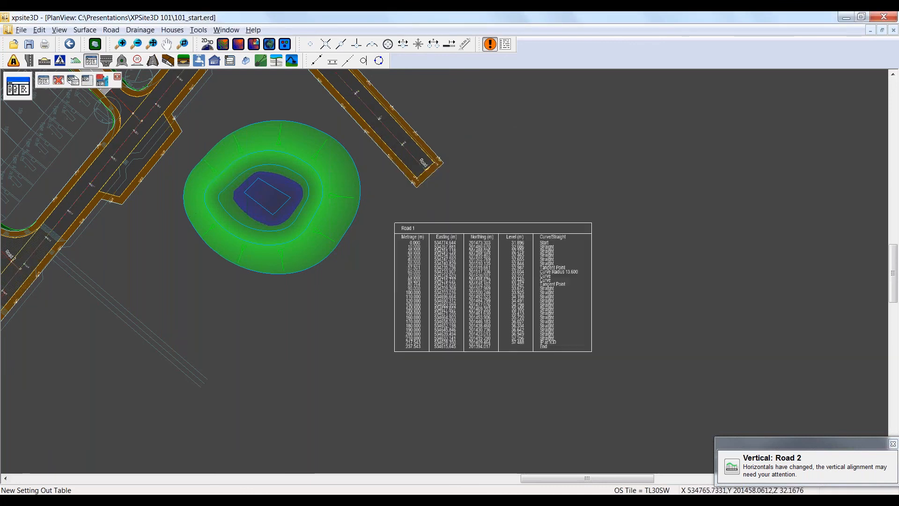
Step: Examine the Road 1 setting out table's metrages, coordinates, levels and curve data, and the annotations along the road
scroll(627, 353, "up", 3)
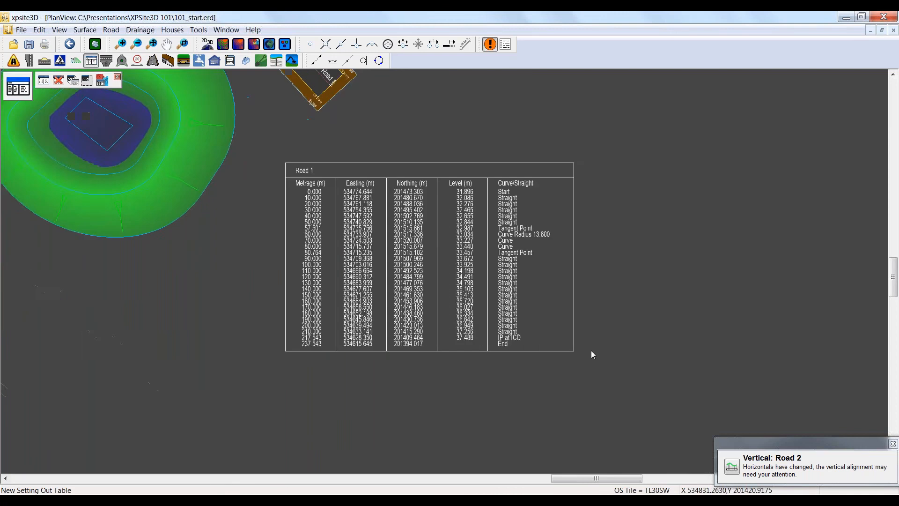
scroll(421, 225, "up", 1)
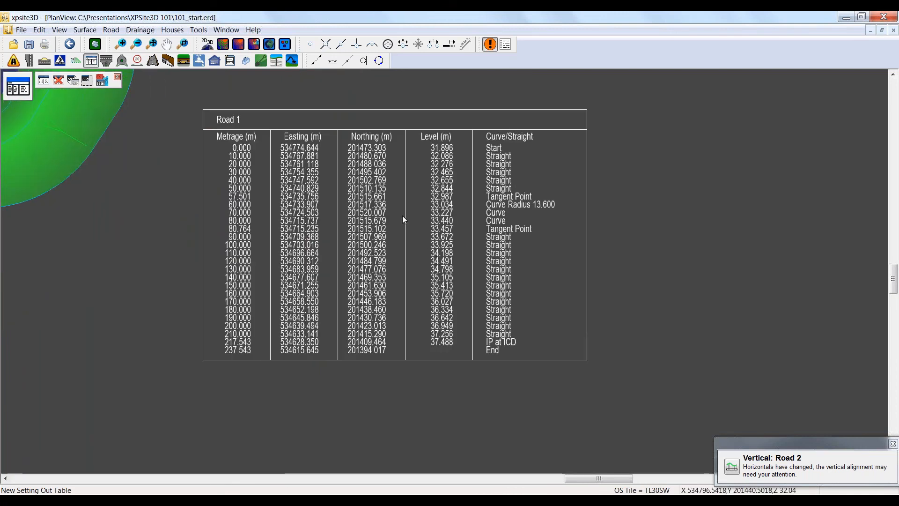
scroll(402, 215, "up", 1)
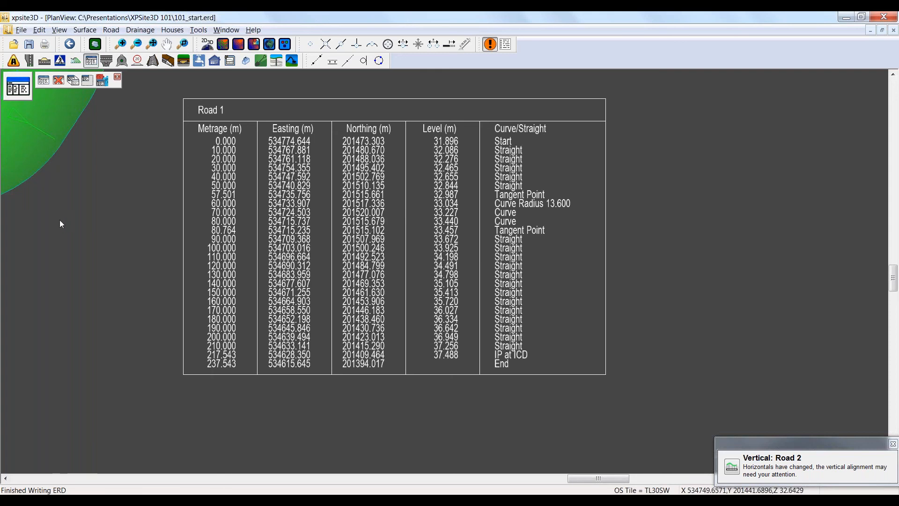
scroll(98, 220, "down", 1)
scroll(98, 220, "down", 1)
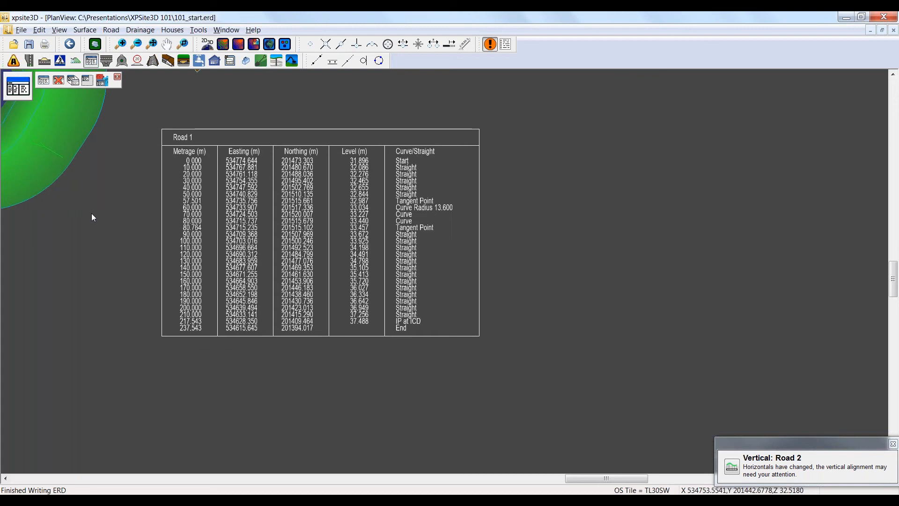
scroll(92, 214, "down", 3)
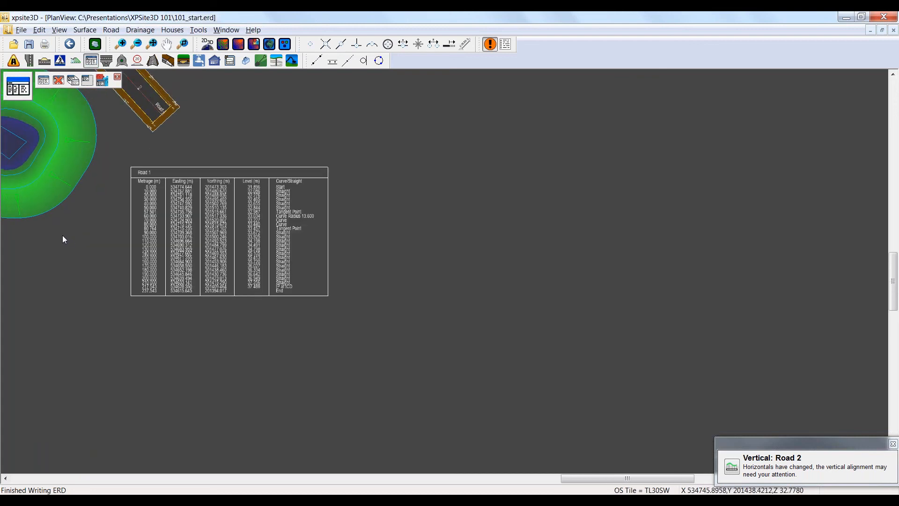
middle_click_drag(63, 234, 319, 337)
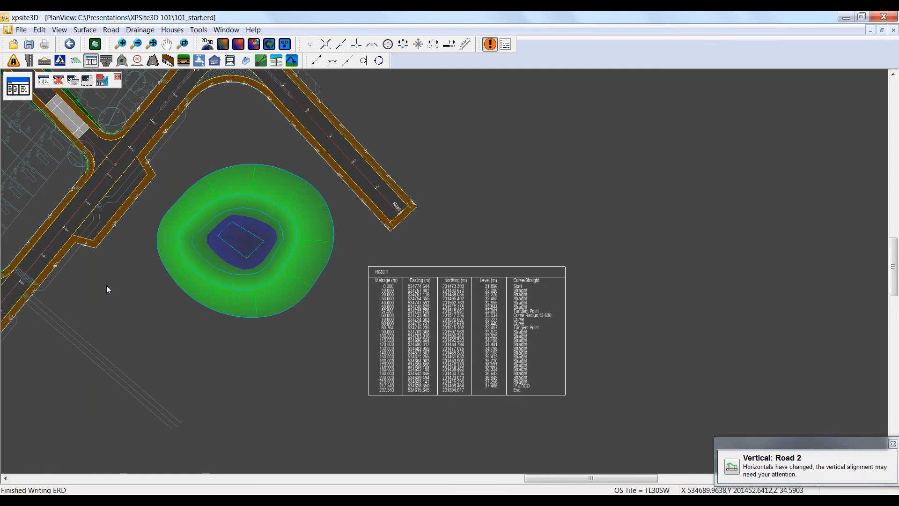
scroll(107, 285, "down", 1)
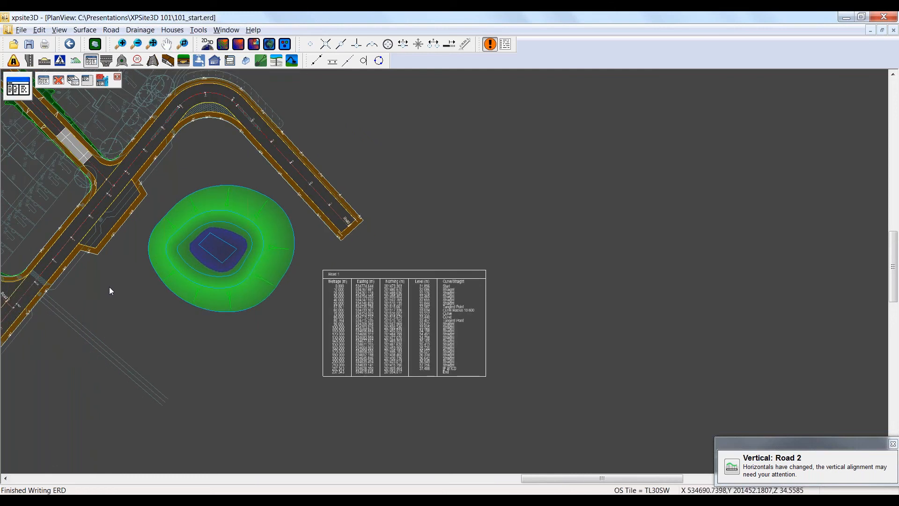
middle_click_drag(106, 282, 237, 297)
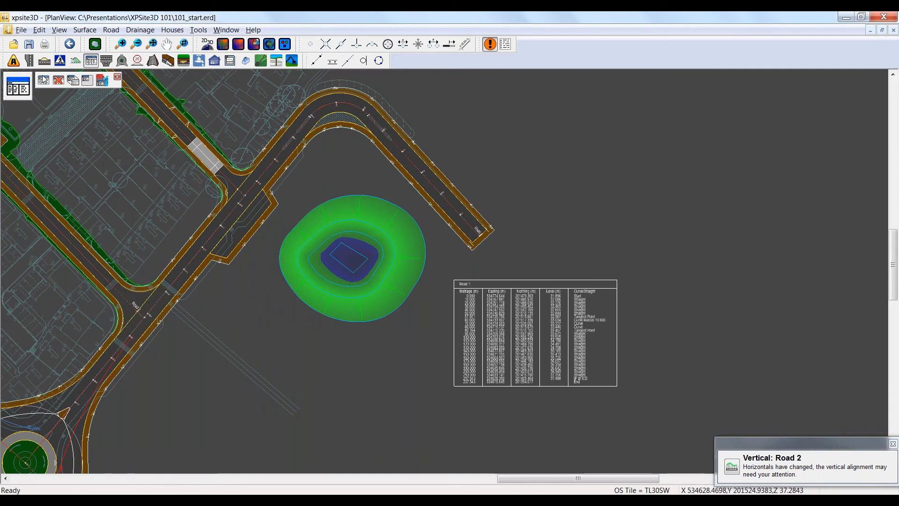
Step: Display the gullies along the road channels with the drainage tools and inspect them around the Road 1 bend
left_click(199, 60)
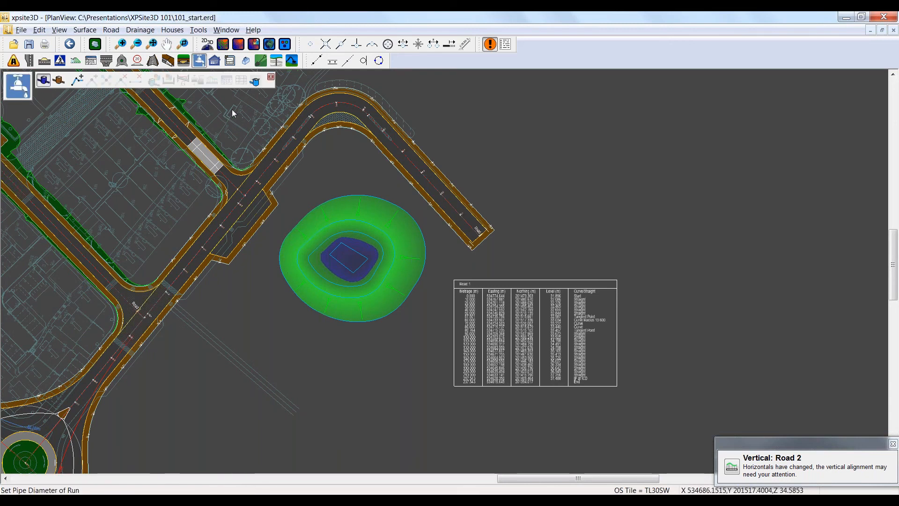
left_click(255, 80)
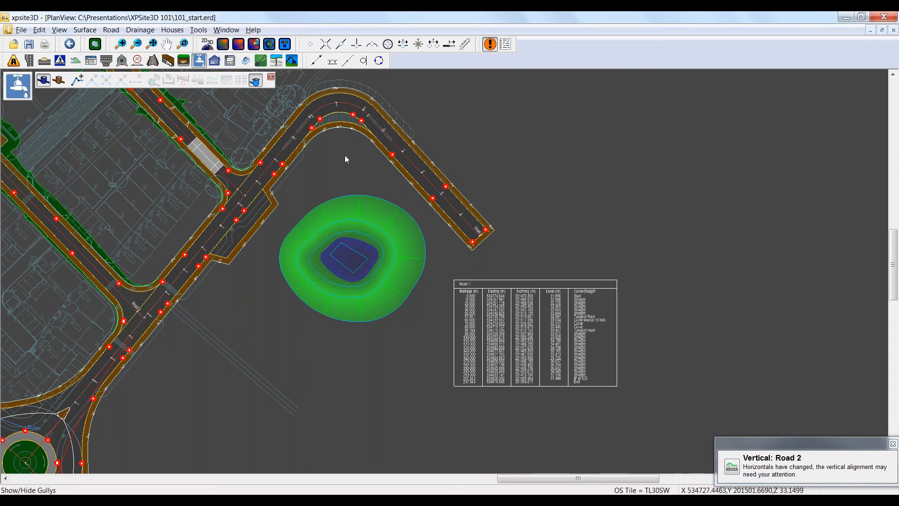
middle_click_drag(346, 154, 329, 237)
scroll(329, 237, "up", 3)
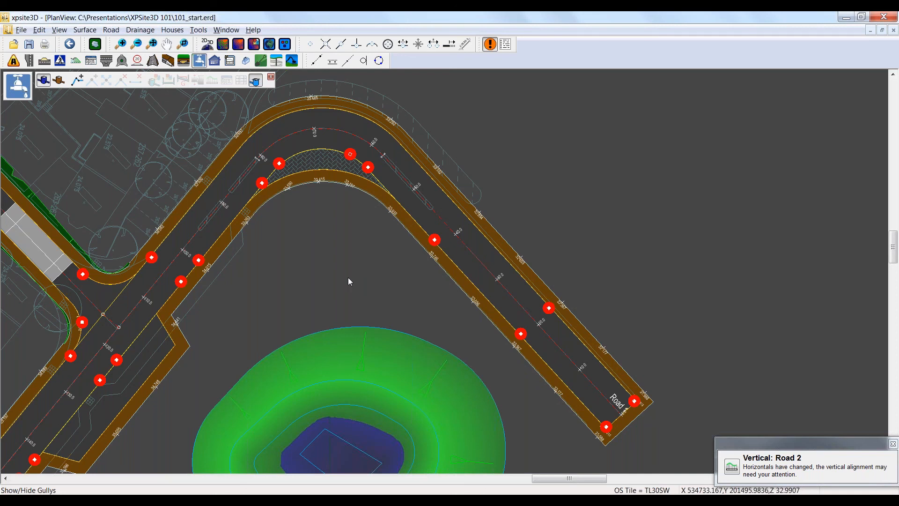
Step: Review the plan, drainage and surface file formats available for exporting the design
left_click(21, 30)
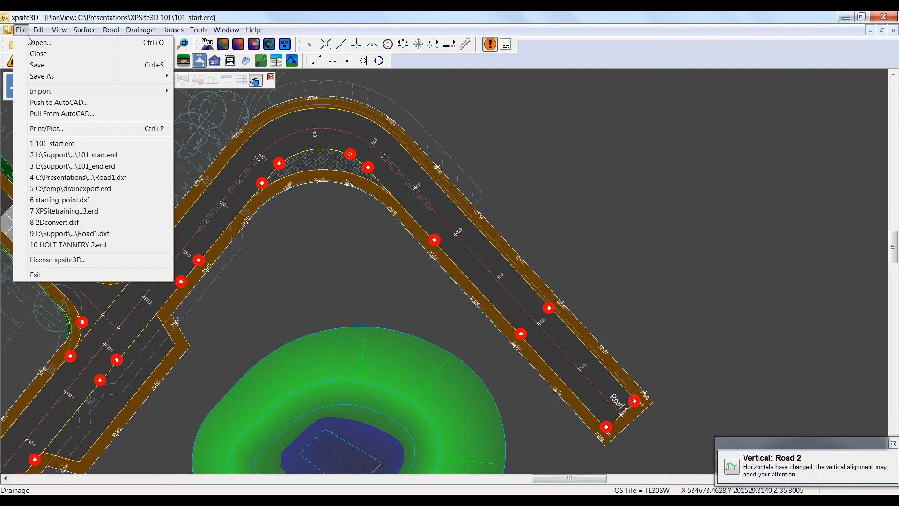
mouse_move(60, 78)
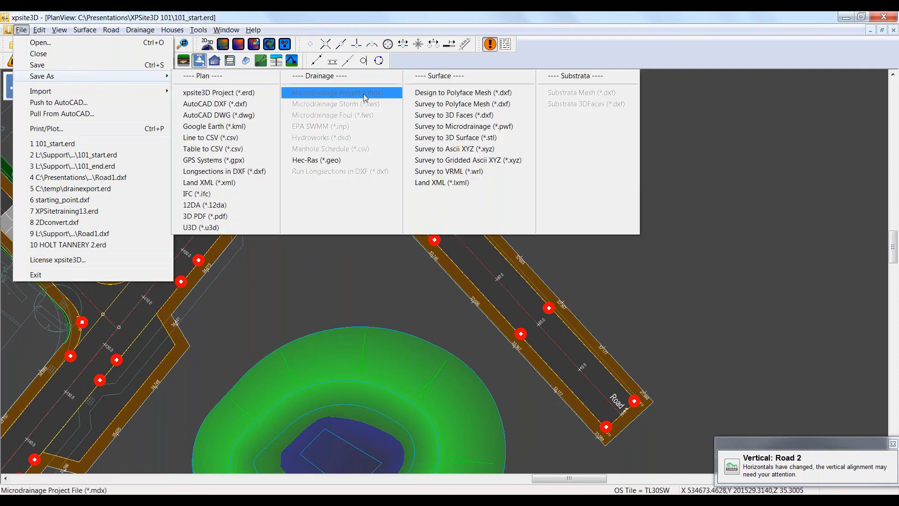